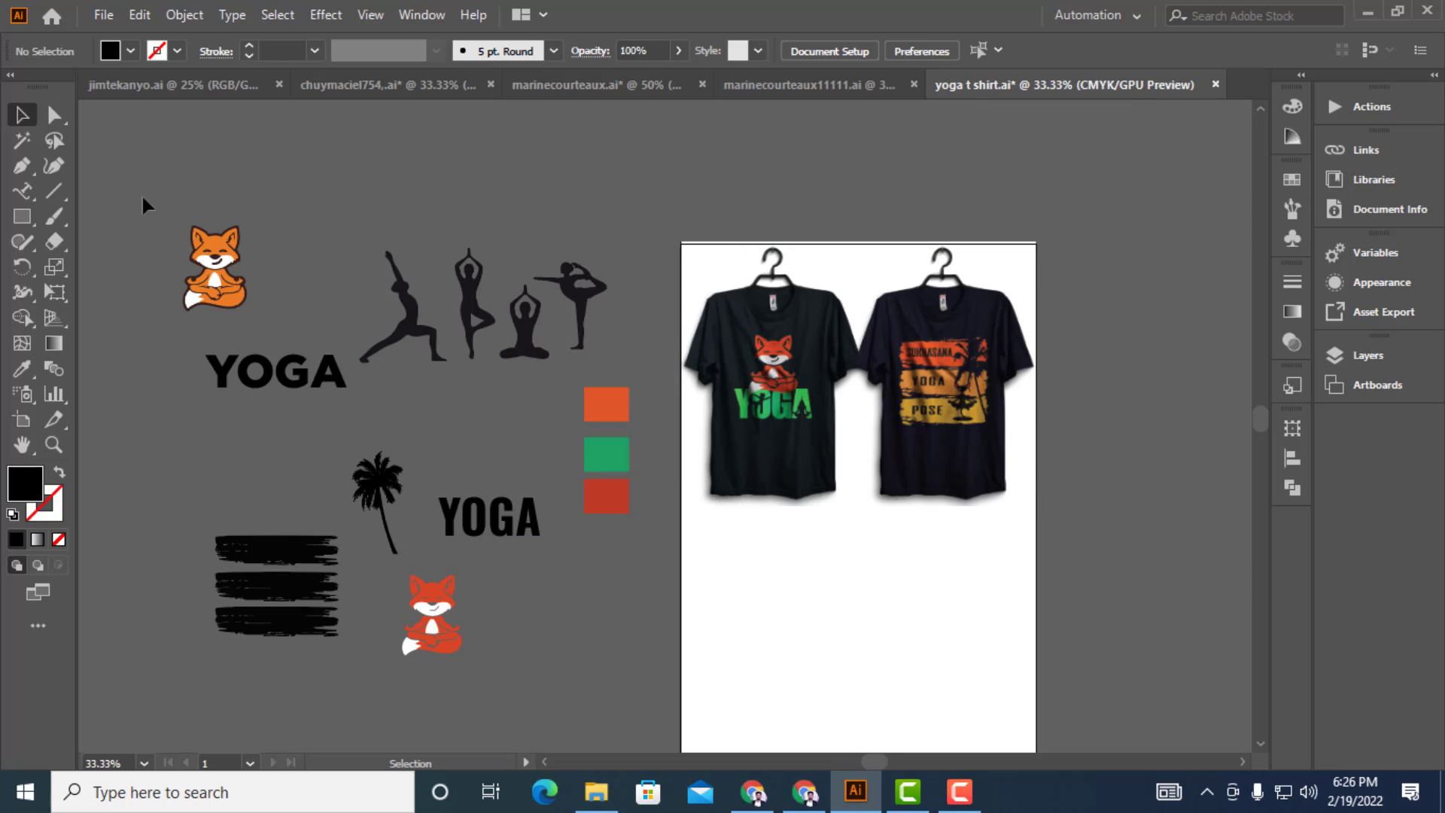
{"action": "left_click_drag", "start_coordinate": [153, 200], "coordinate": [434, 347]}
{"action": "left_click_drag", "start_coordinate": [614, 602], "coordinate": [615, 606]}
{"action": "left_click", "coordinate": [482, 427]}
Switch to Chrome and review the Google Translate list of selling sites: Teespring, Merch by Amazon, Printful, Redbubble and SunFrog
{"action": "left_click", "coordinate": [805, 790]}
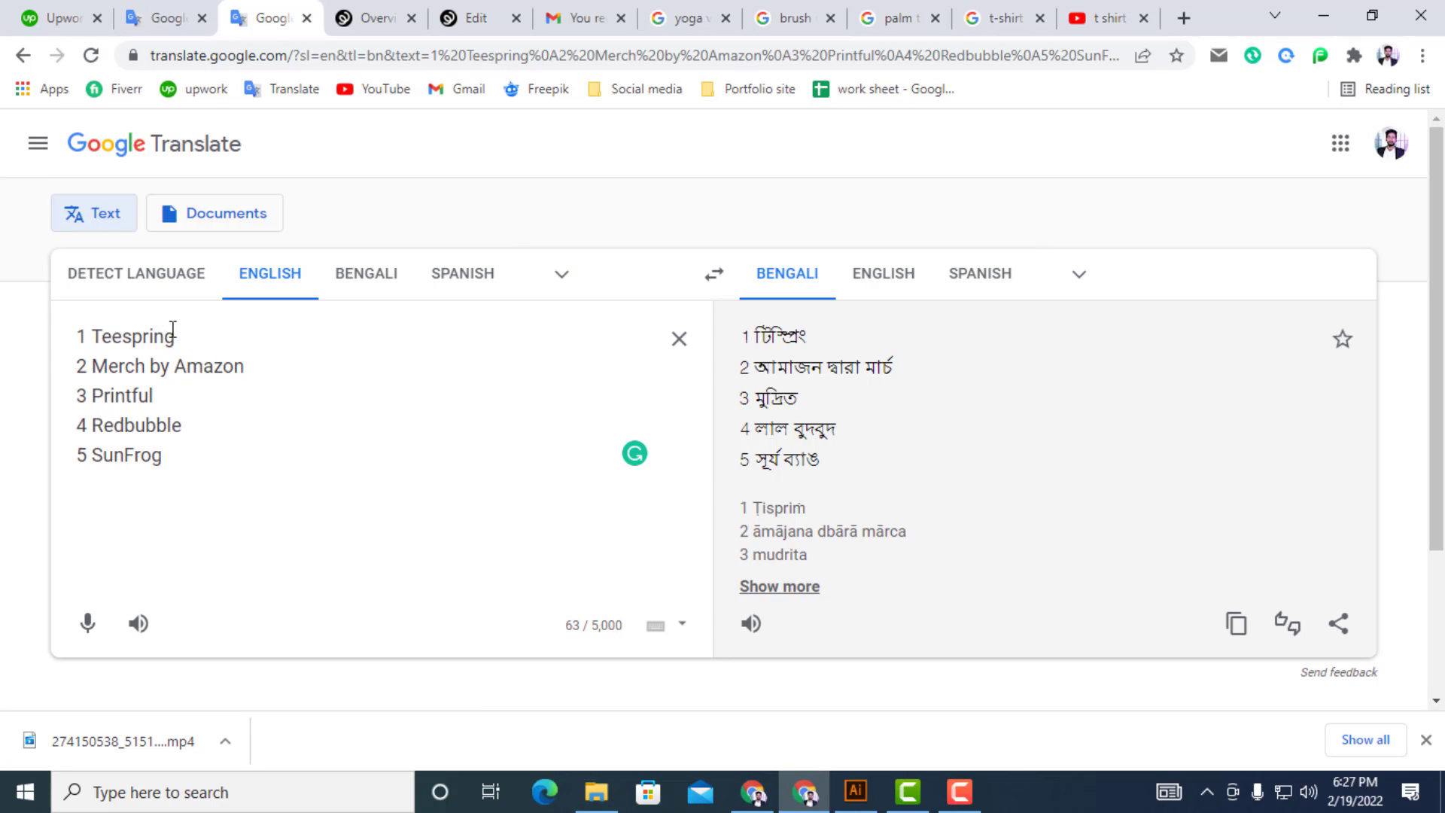
{"action": "left_click_drag", "start_coordinate": [183, 336], "coordinate": [93, 340]}
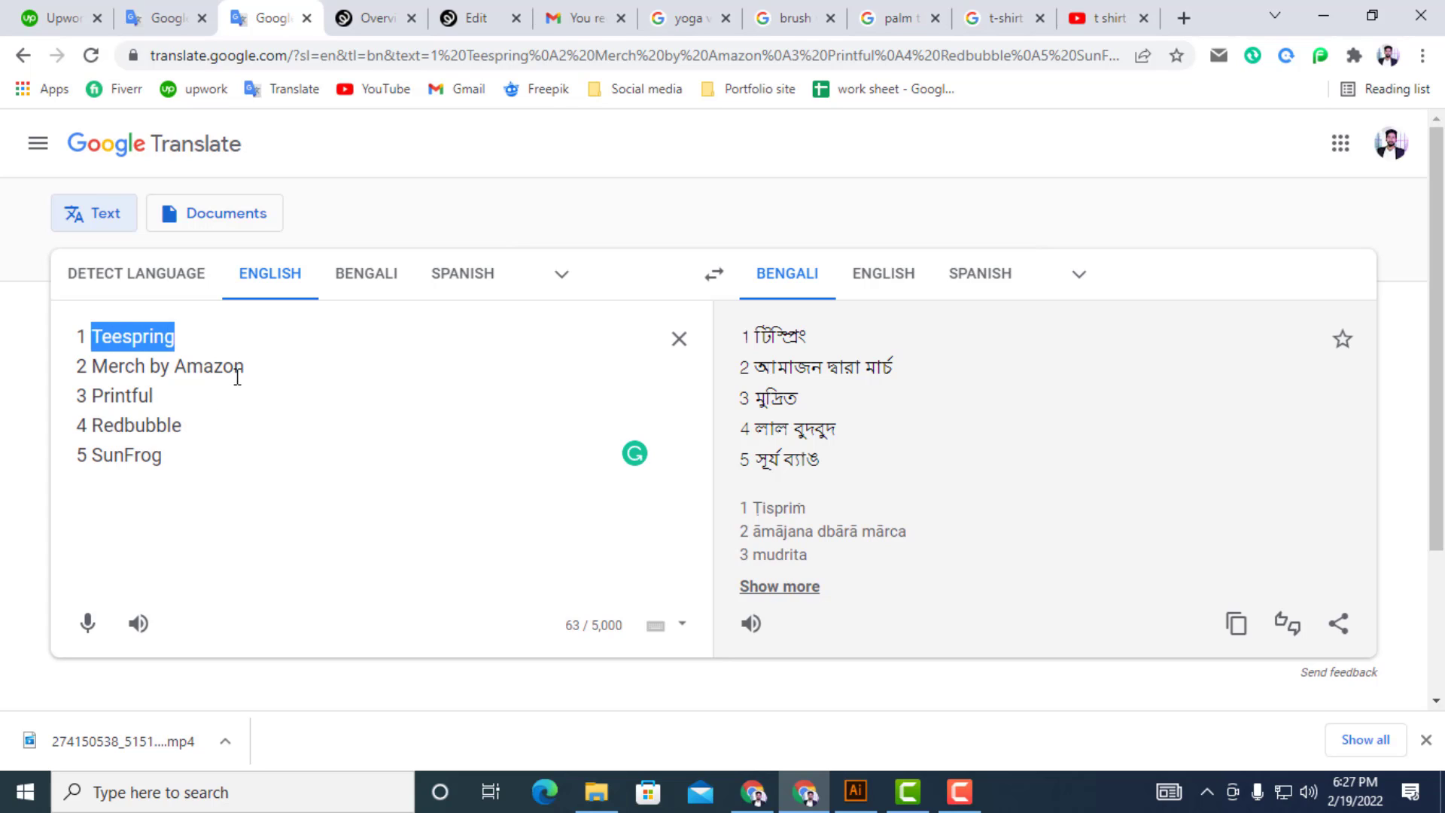
{"action": "left_click_drag", "start_coordinate": [246, 374], "coordinate": [91, 396]}
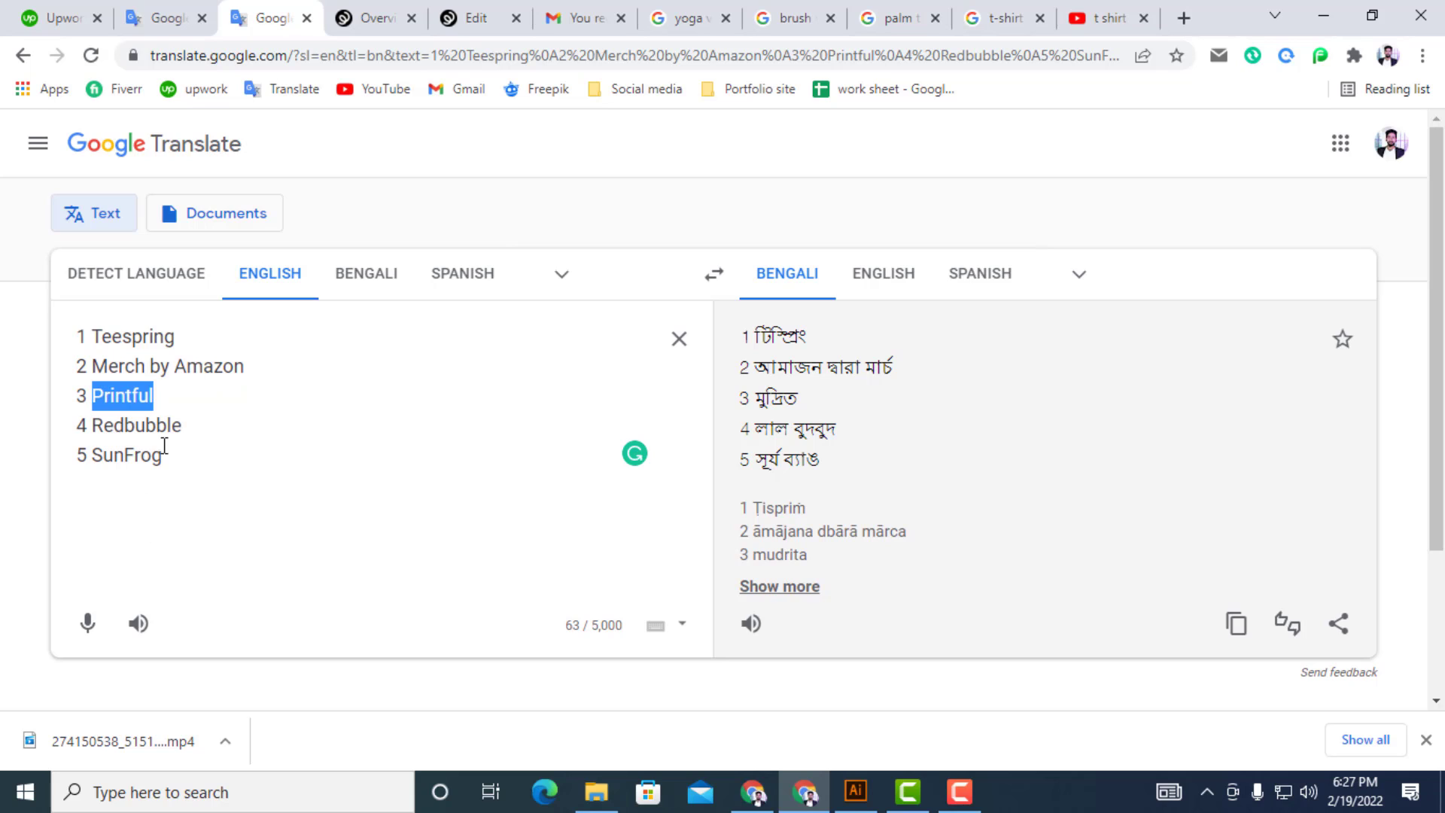
{"action": "left_click", "coordinate": [224, 433]}
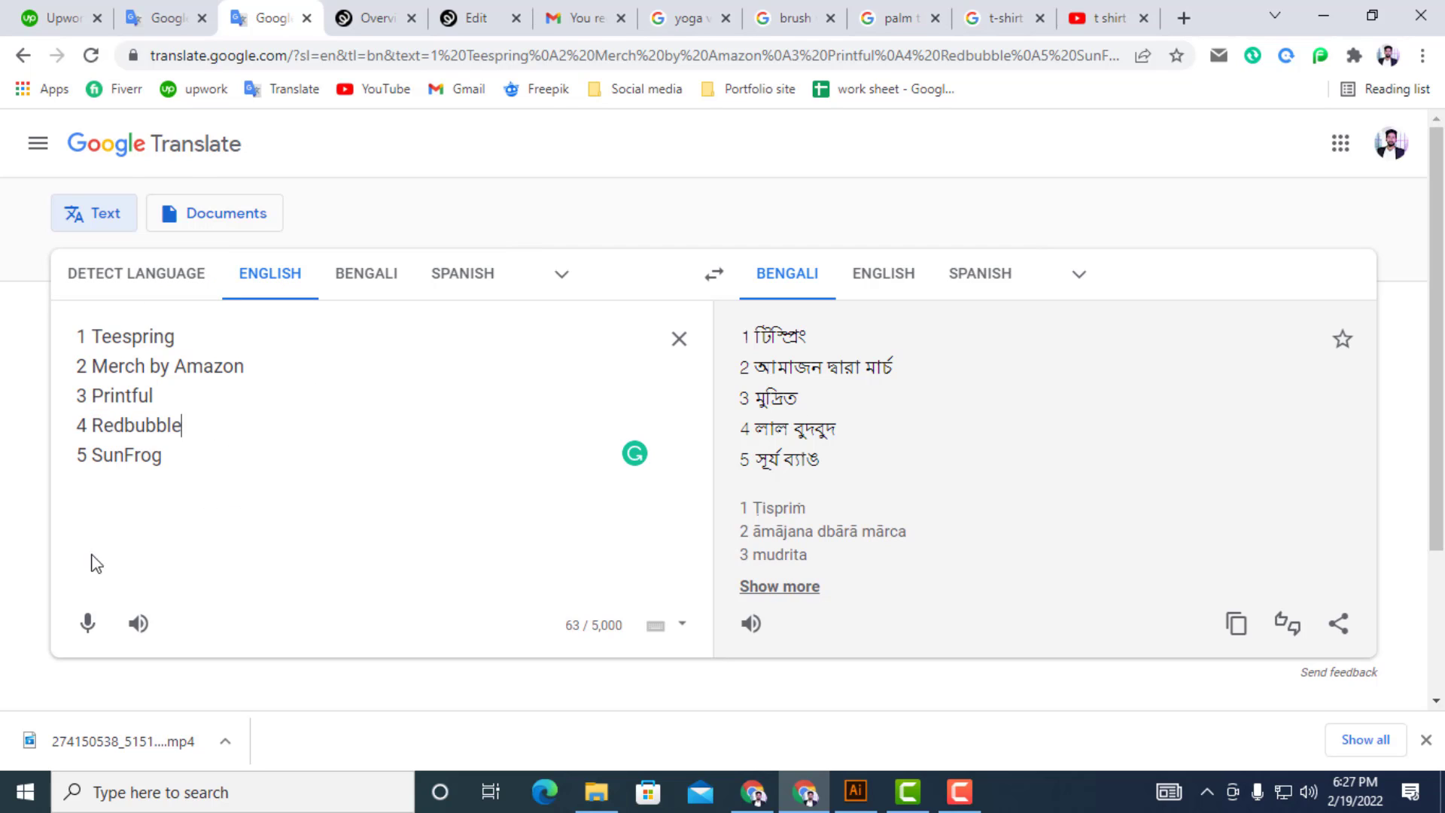
Look through the Teespring campaign listings and the edit page of the "Love of a cat.cat t-shirts" listing
{"action": "left_click", "coordinate": [389, 20]}
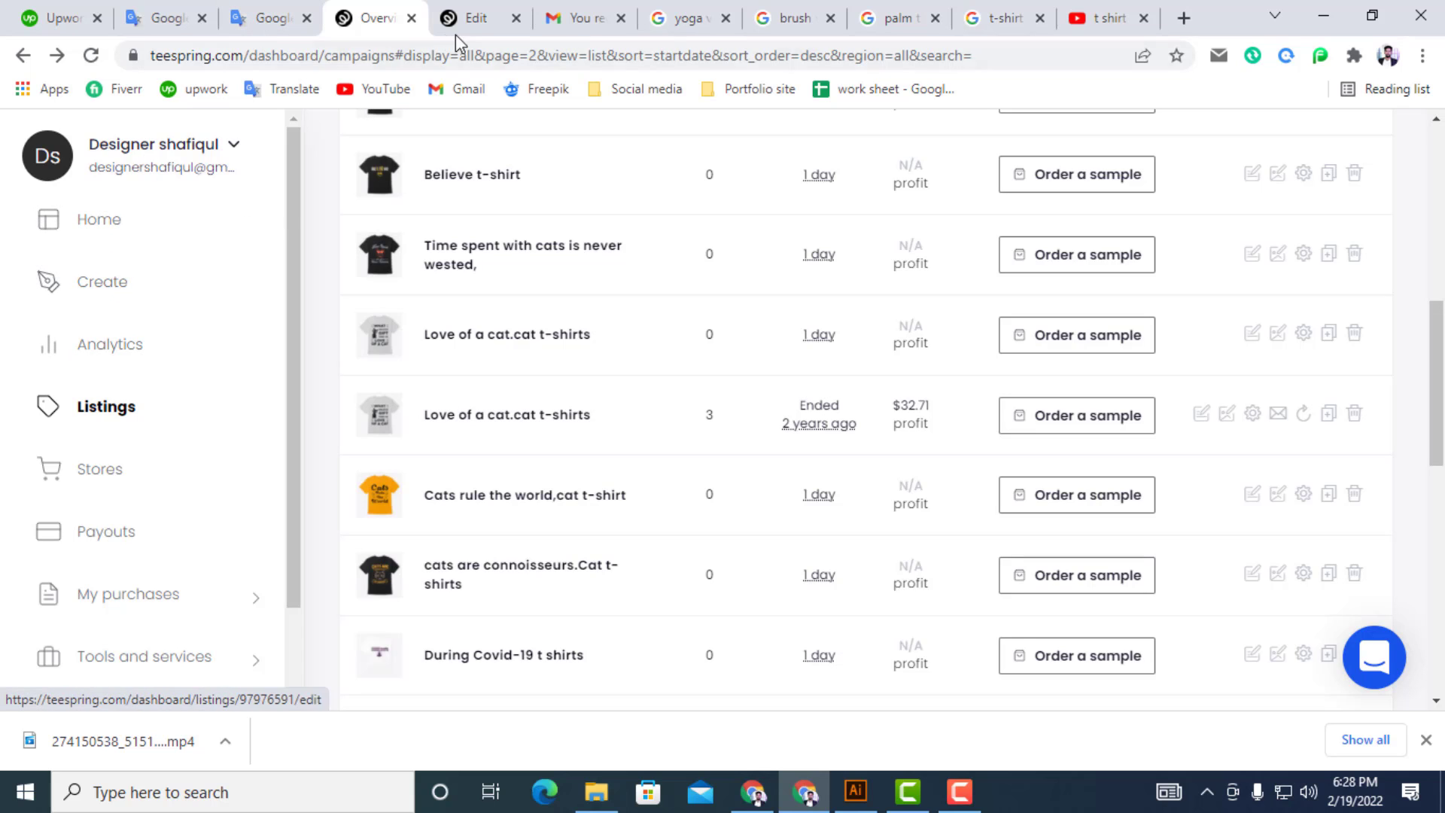
{"action": "left_click", "coordinate": [478, 19]}
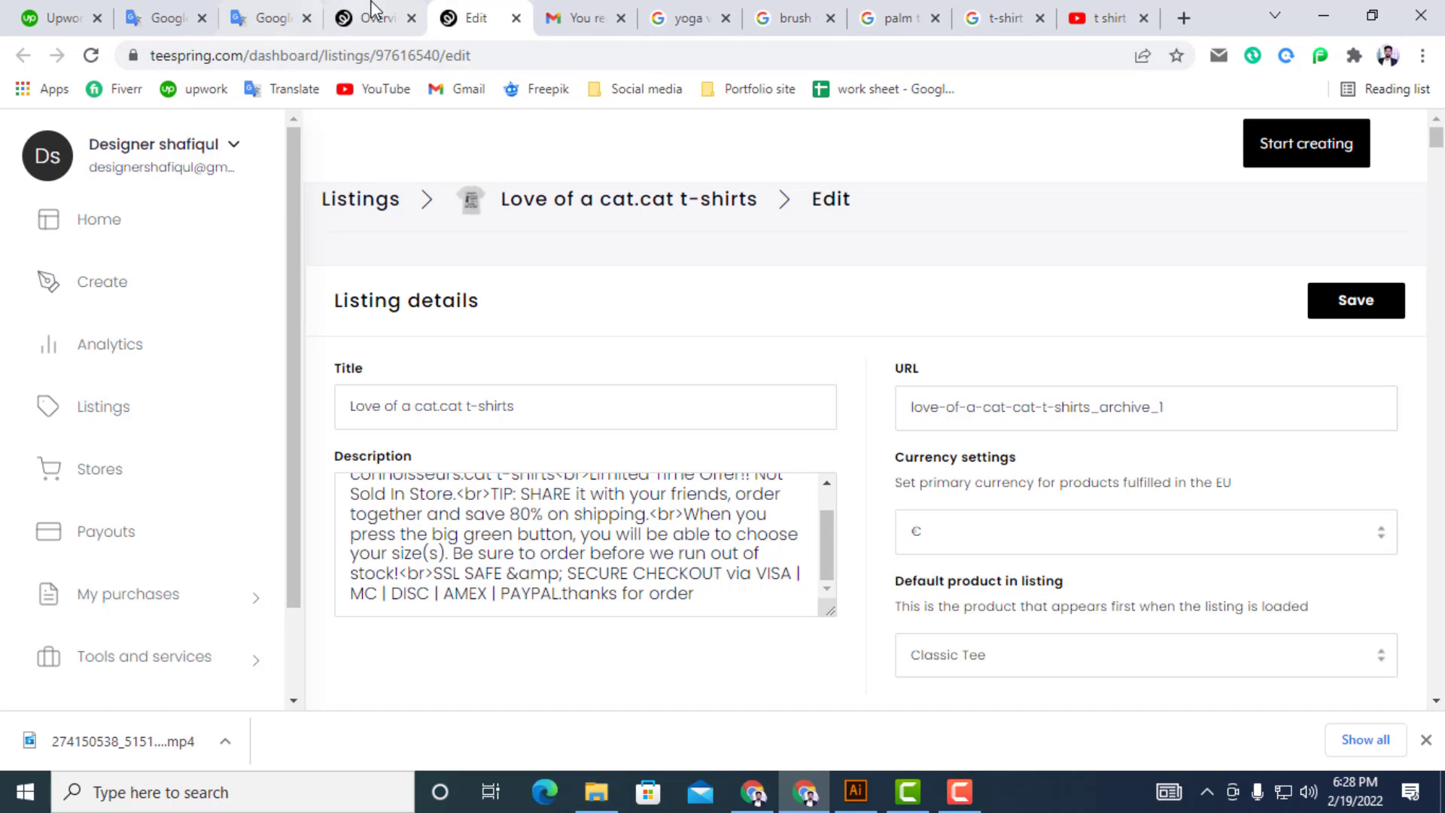
{"action": "left_click", "coordinate": [355, 18]}
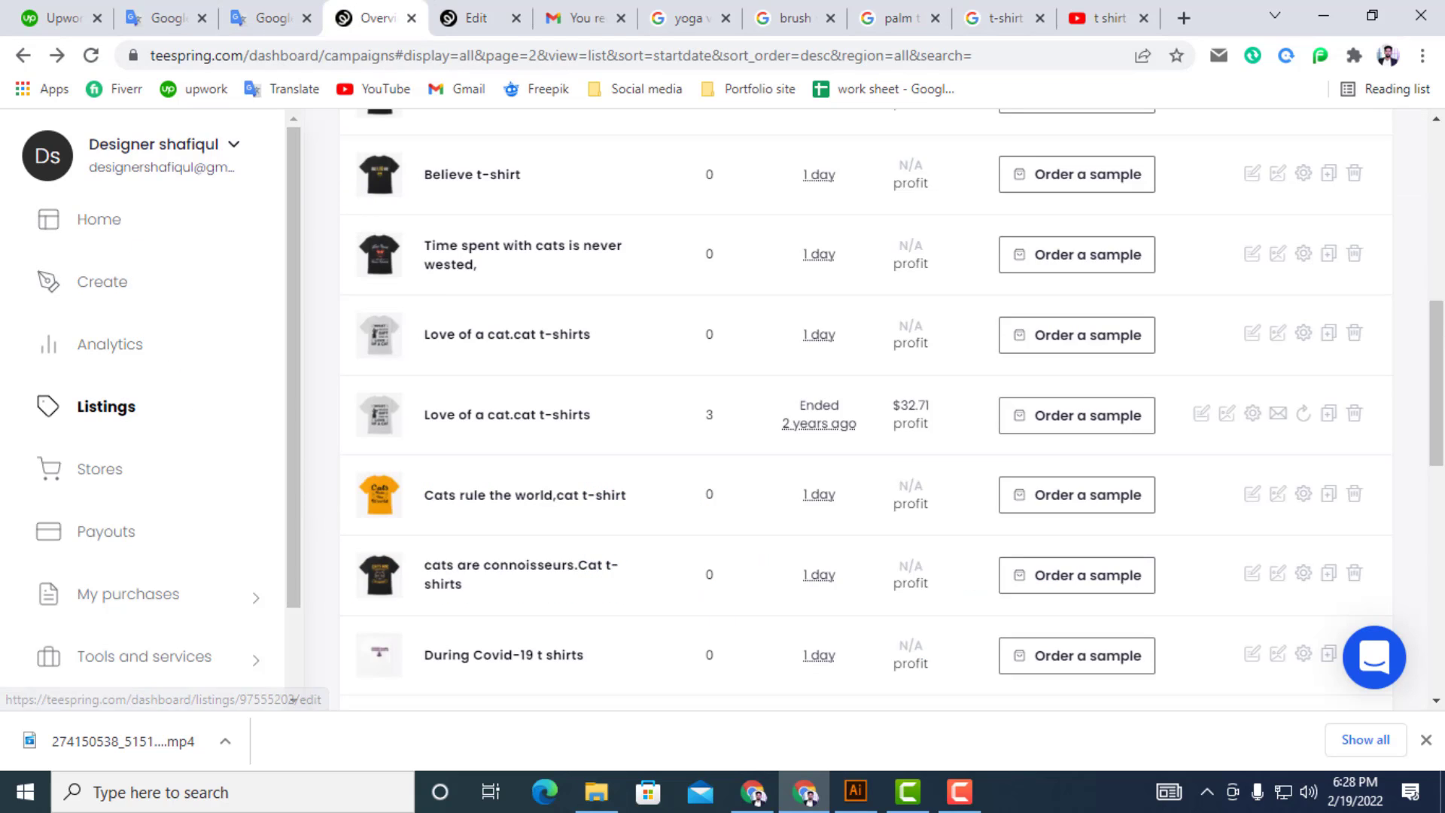
{"action": "left_click", "coordinate": [1396, 679]}
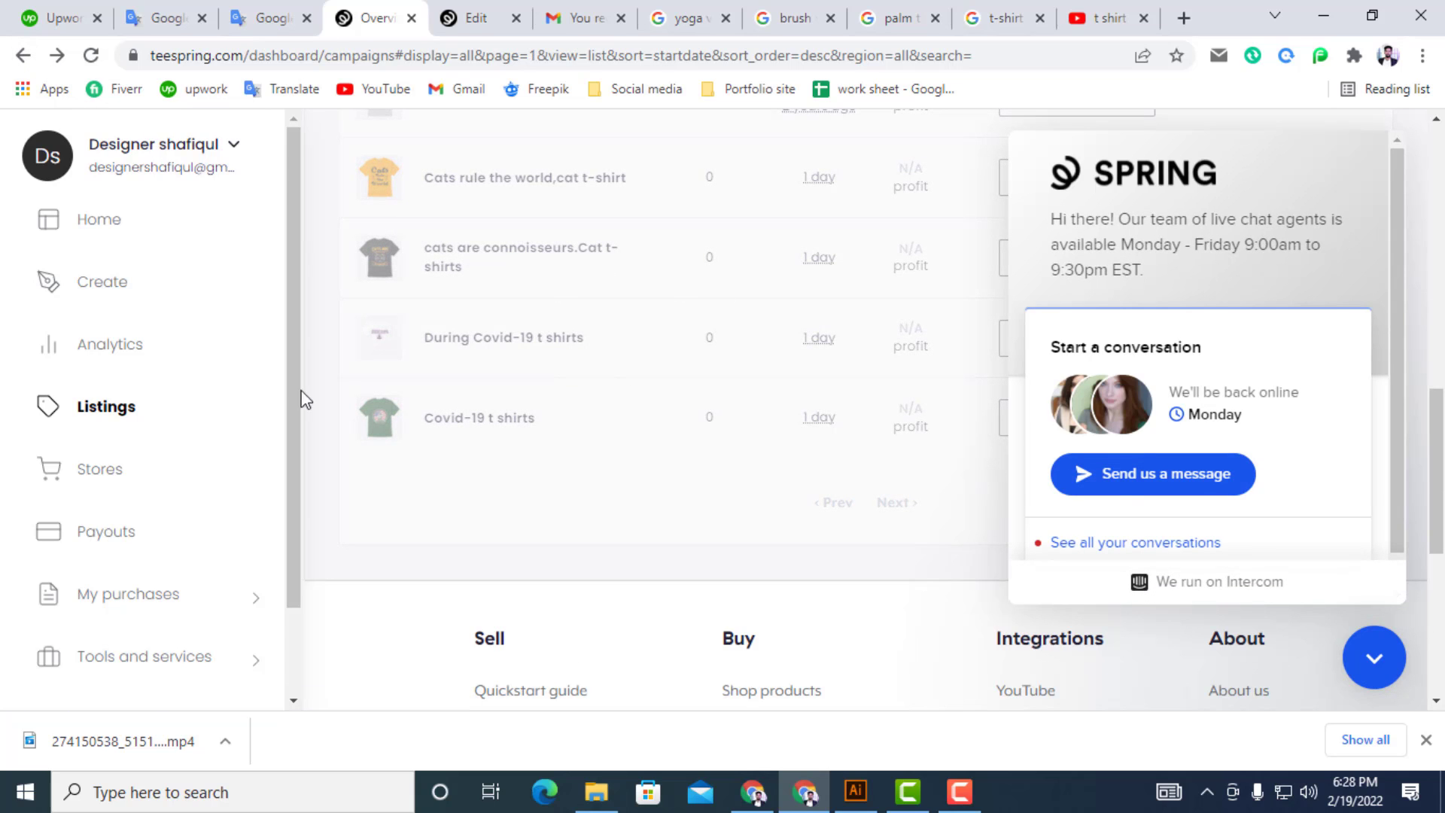
{"action": "left_click", "coordinate": [23, 55]}
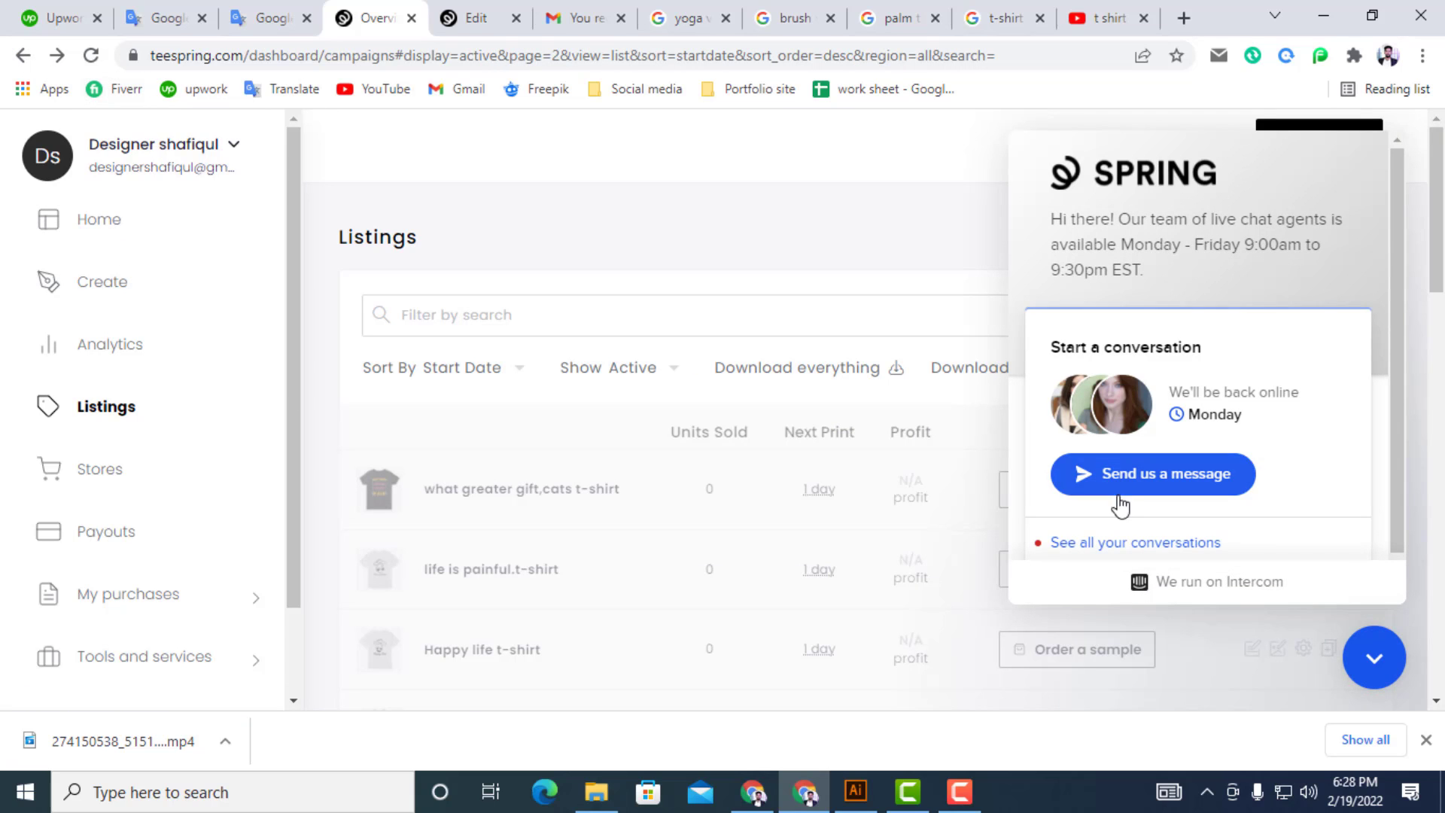
Open the Teespring dashboard home and read through the support chat about replacing the linked Payoneer account
{"action": "left_click", "coordinate": [131, 221]}
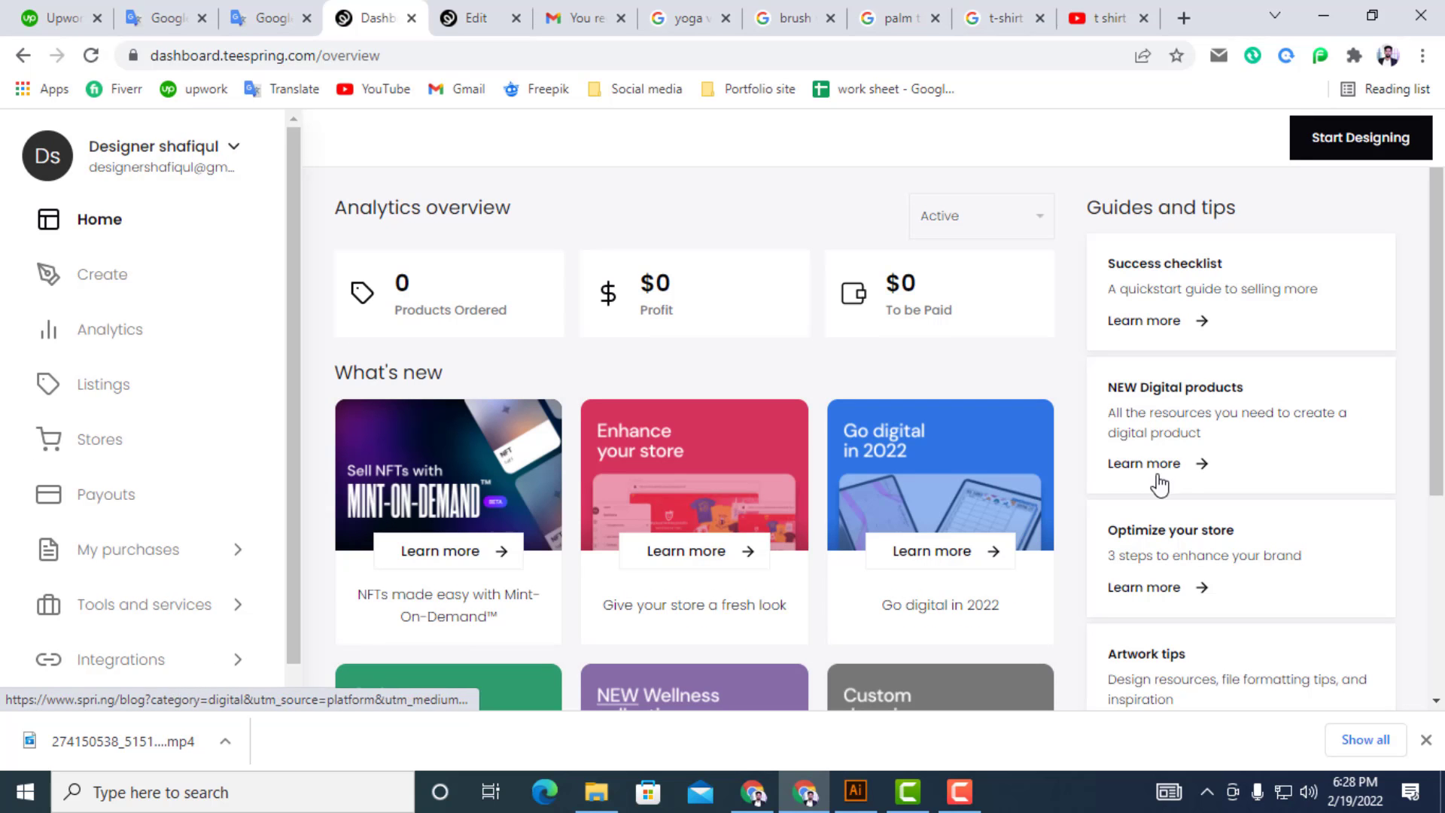
{"action": "scroll", "coordinate": [717, 414], "scroll_direction": "down", "scroll_amount": 4}
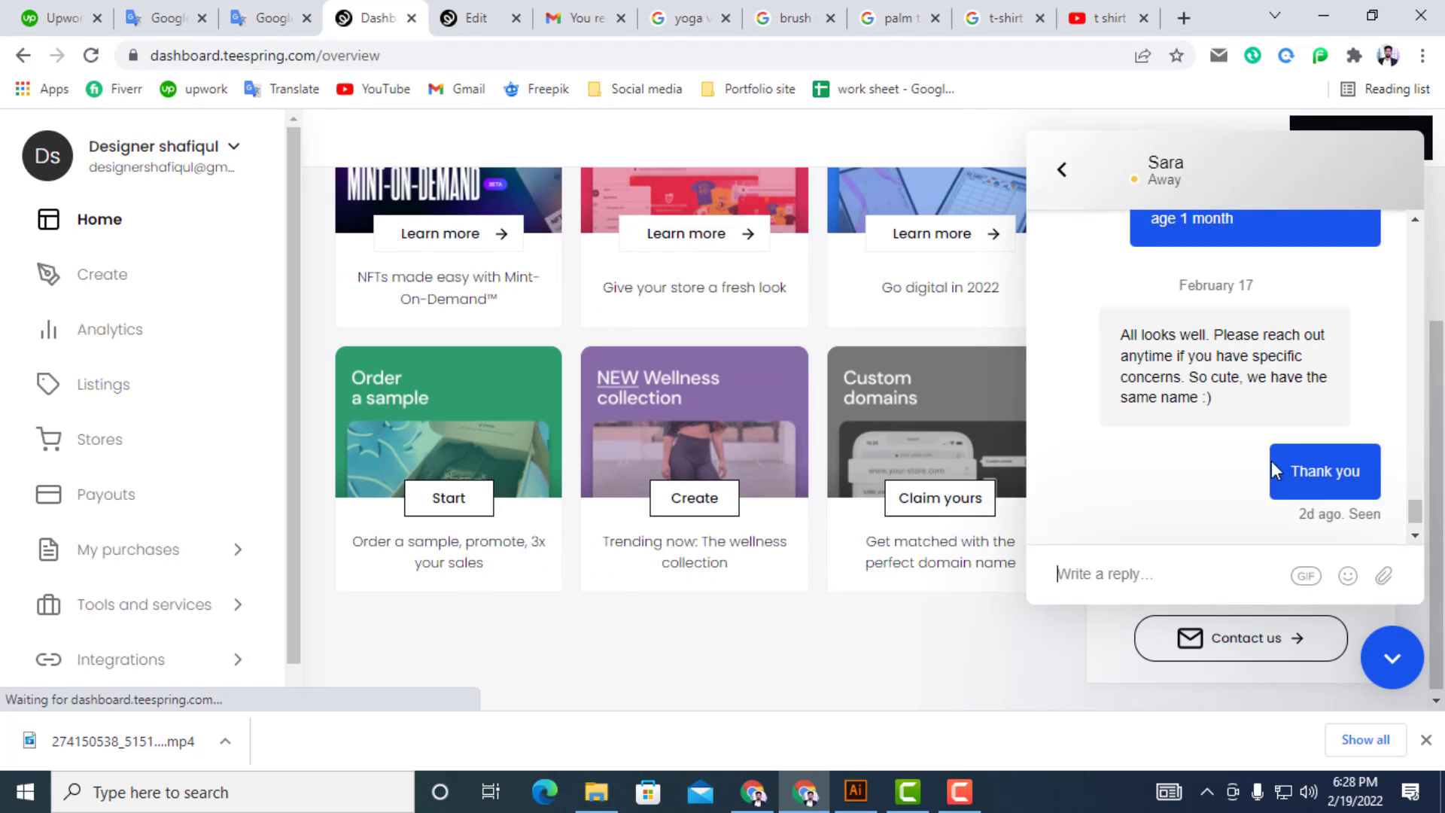
{"action": "scroll", "coordinate": [1204, 436], "scroll_direction": "up", "scroll_amount": 3}
{"action": "scroll", "coordinate": [1204, 422], "scroll_direction": "up", "scroll_amount": 5}
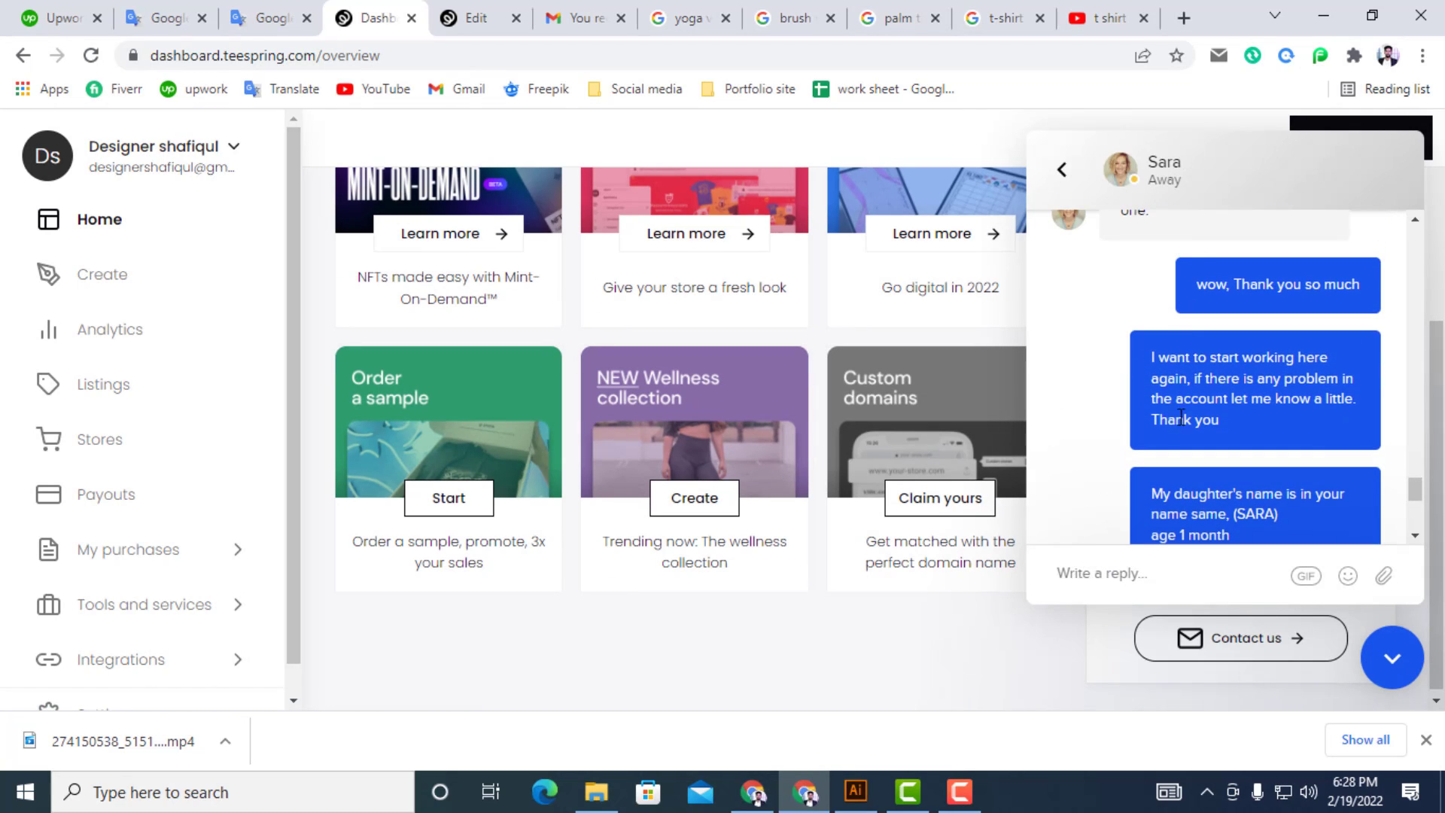
{"action": "scroll", "coordinate": [1225, 395], "scroll_direction": "up", "scroll_amount": 5}
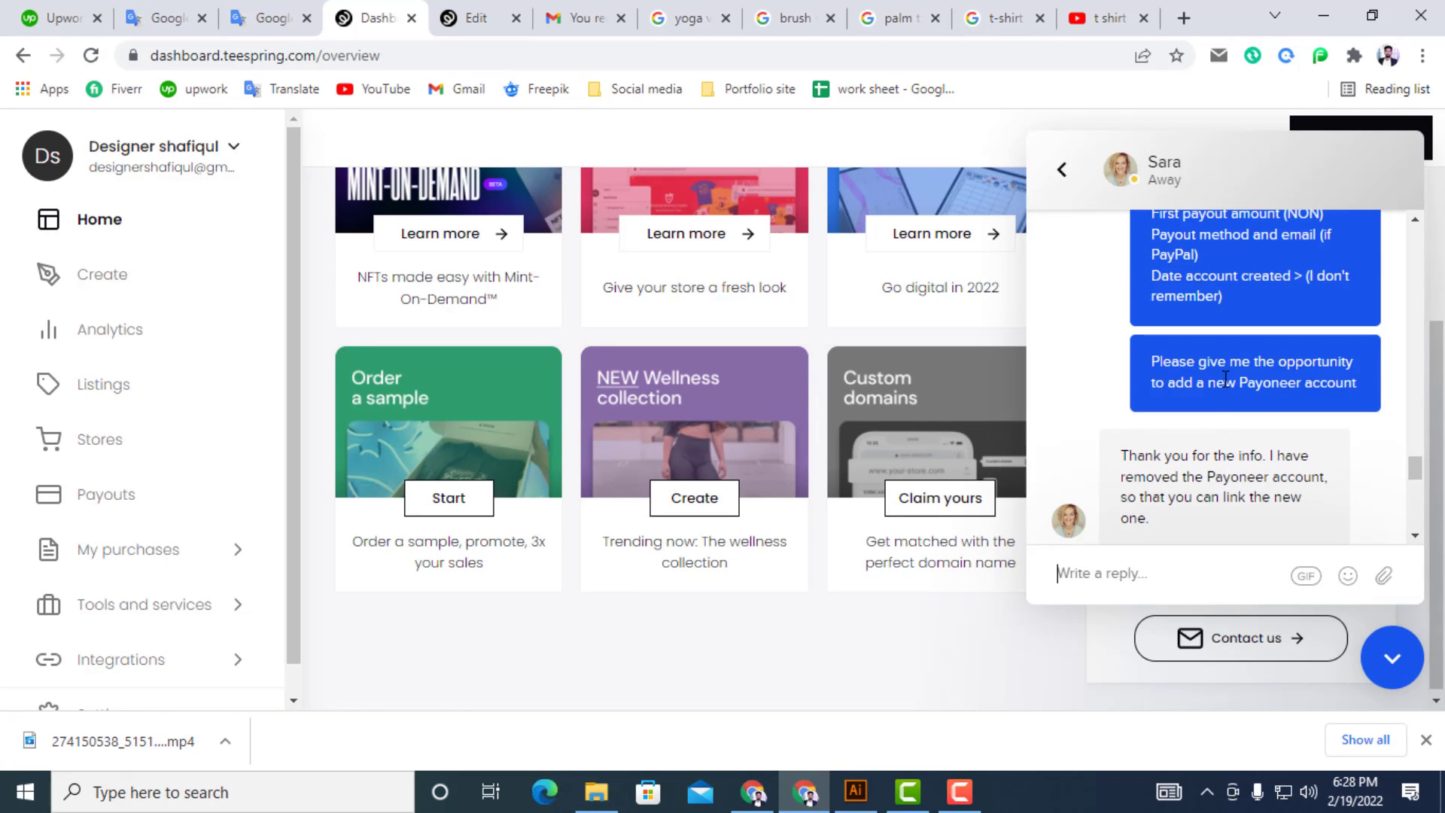
{"action": "scroll", "coordinate": [1204, 395], "scroll_direction": "up", "scroll_amount": 8}
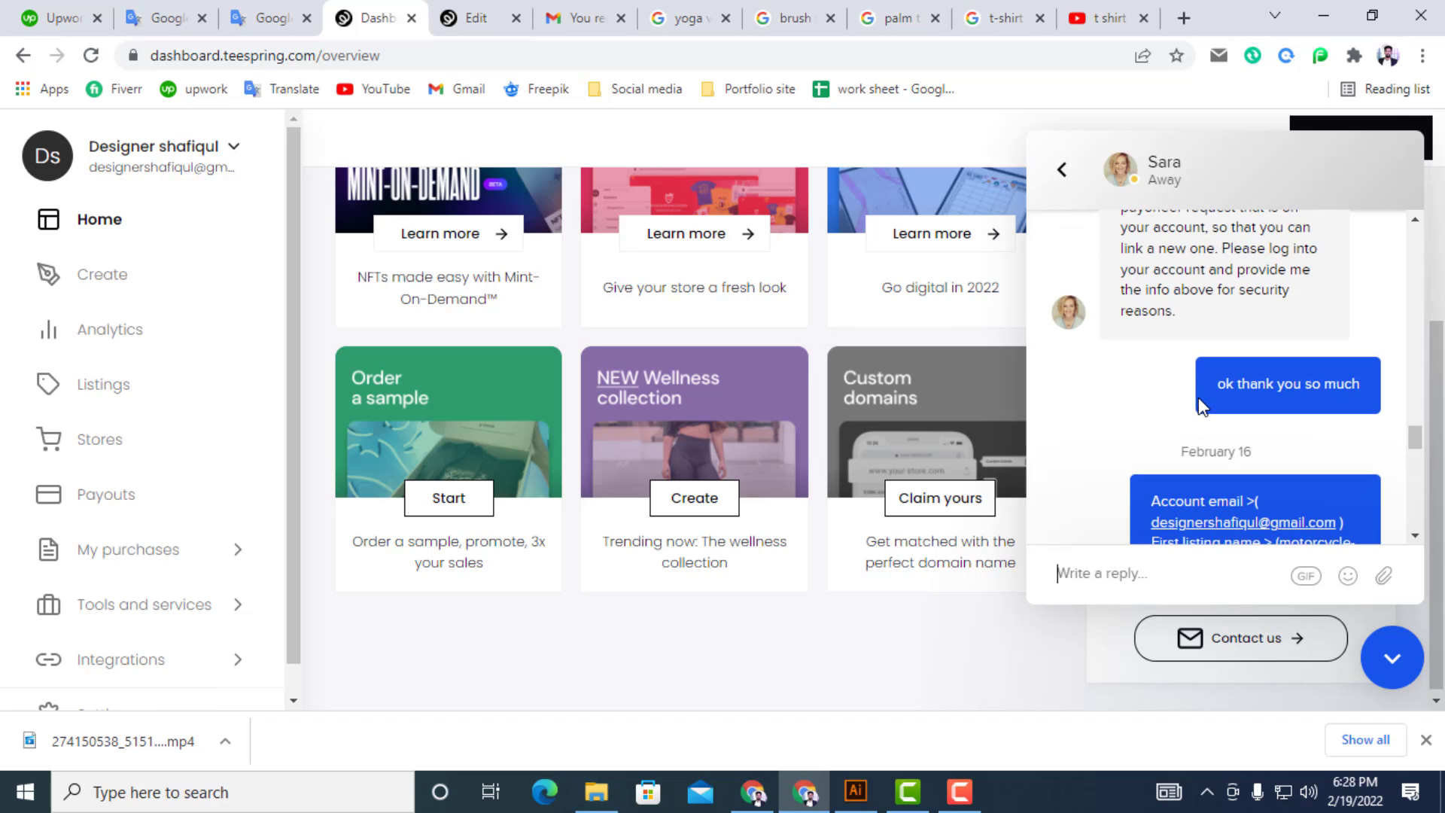
{"action": "scroll", "coordinate": [1163, 395], "scroll_direction": "down", "scroll_amount": 15}
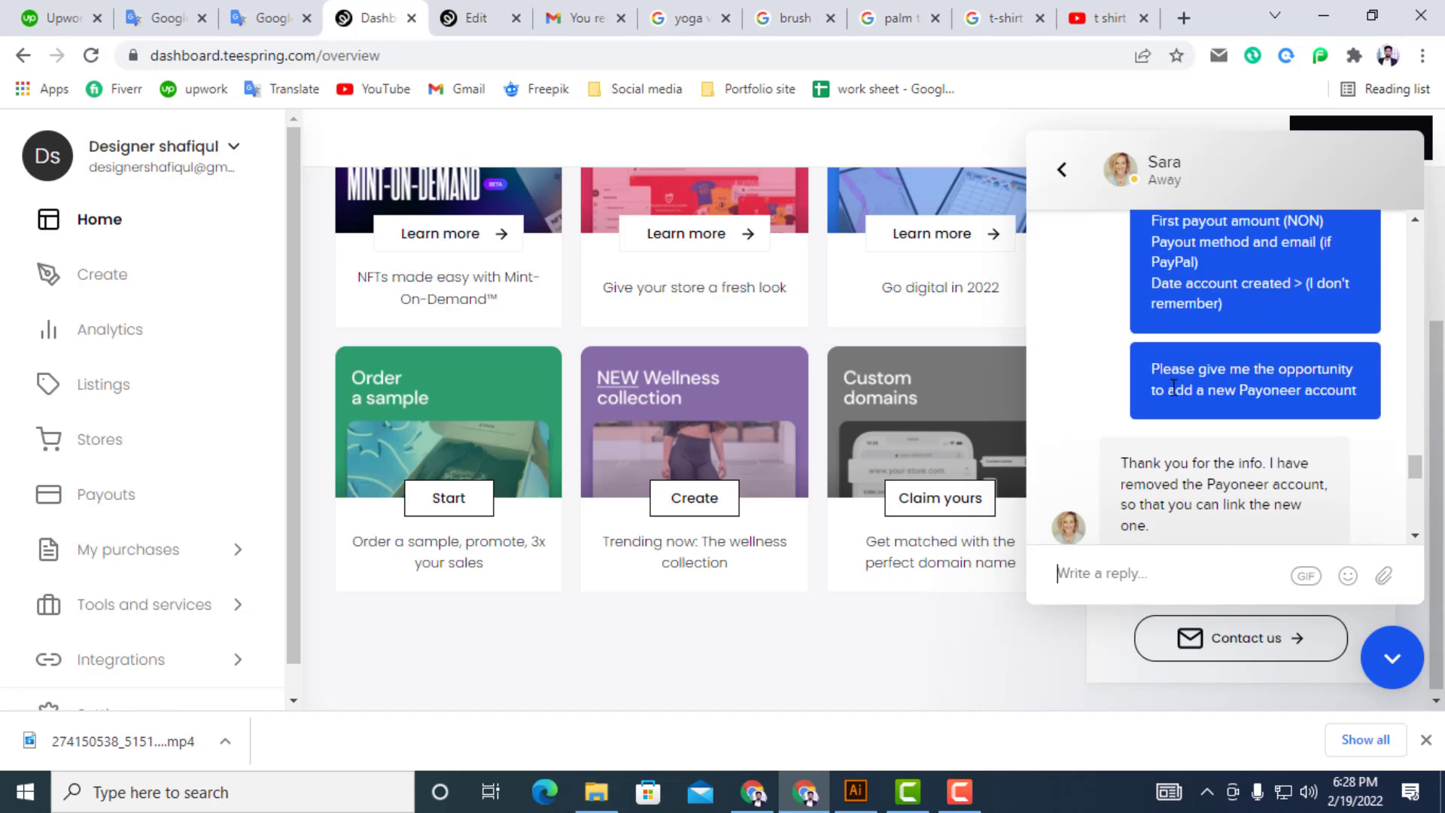
{"action": "scroll", "coordinate": [1198, 412], "scroll_direction": "up", "scroll_amount": 3}
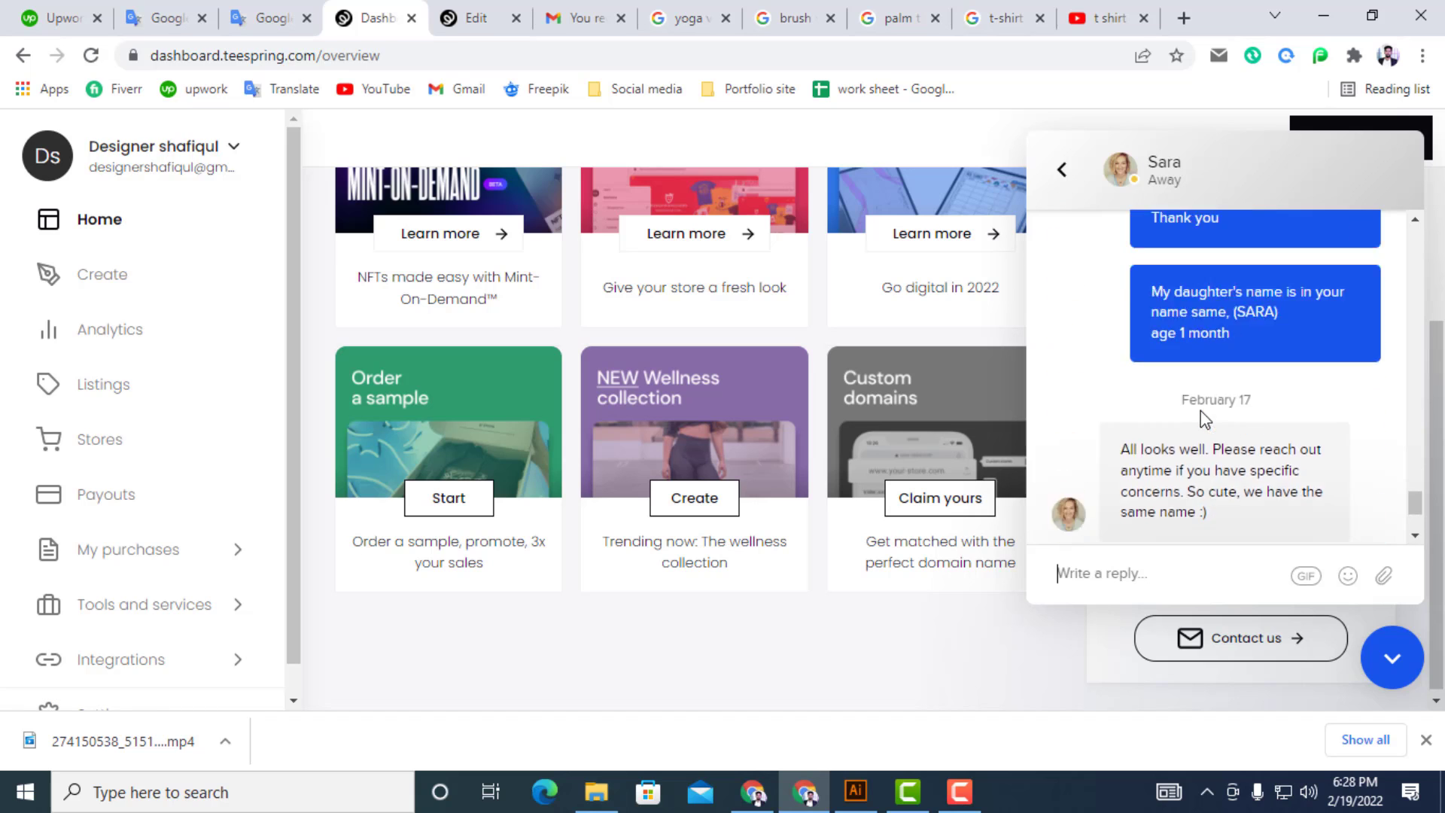
{"action": "scroll", "coordinate": [1199, 414], "scroll_direction": "down", "scroll_amount": 3}
{"action": "scroll", "coordinate": [1201, 304], "scroll_direction": "up", "scroll_amount": 8}
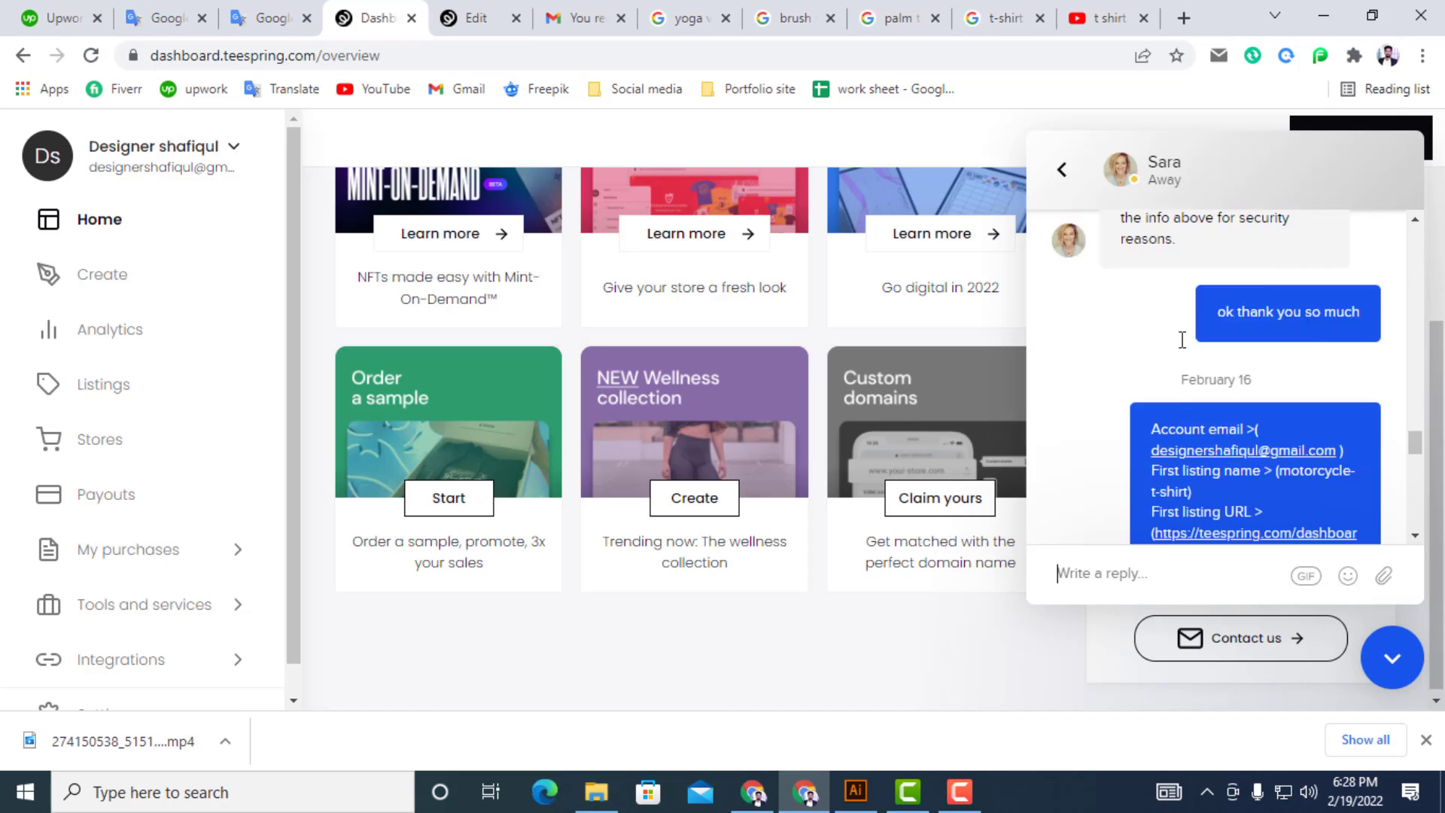
{"action": "scroll", "coordinate": [1181, 340], "scroll_direction": "up", "scroll_amount": 8}
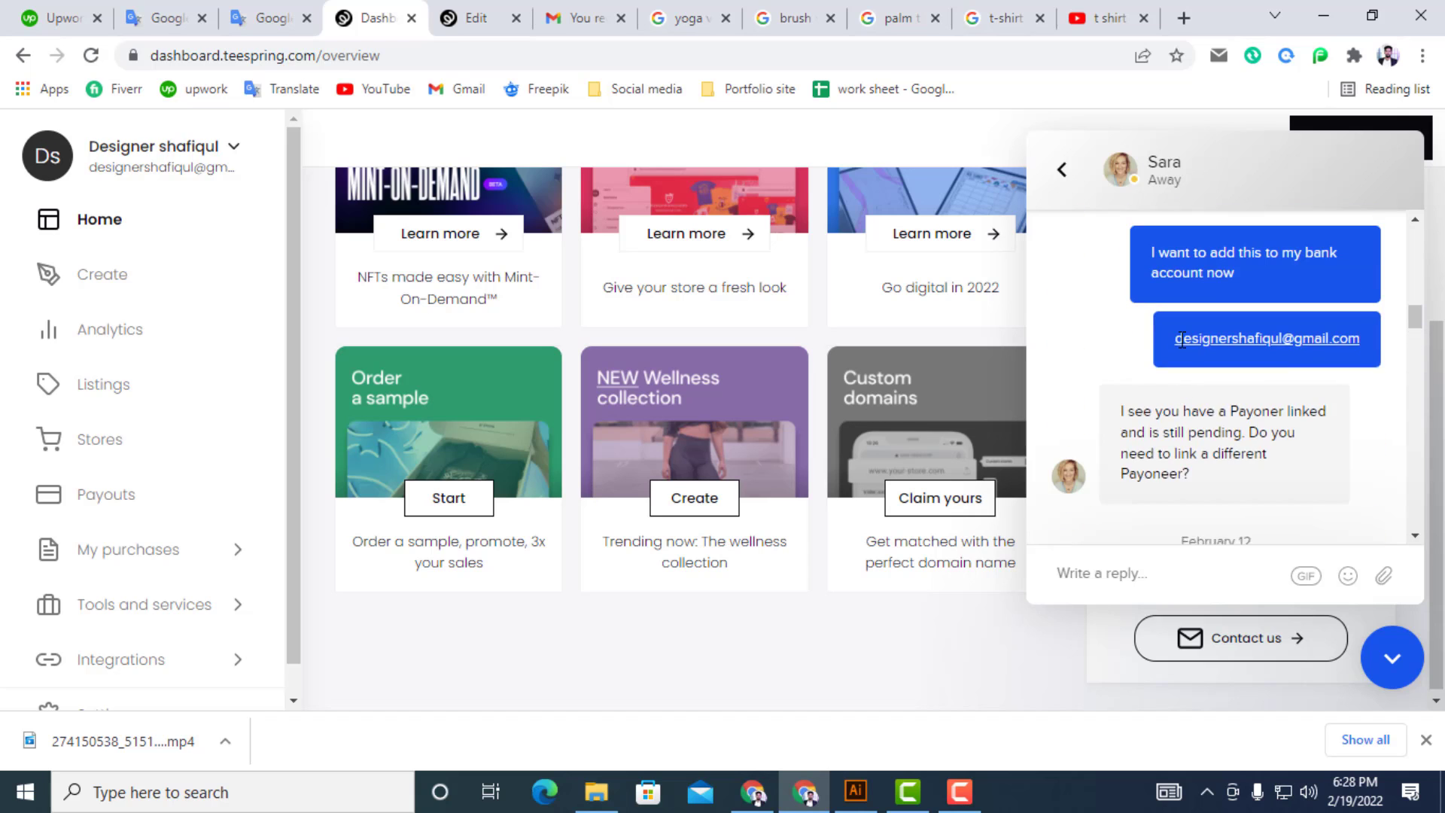
{"action": "scroll", "coordinate": [1209, 388], "scroll_direction": "down", "scroll_amount": 1}
{"action": "scroll", "coordinate": [1208, 402], "scroll_direction": "down", "scroll_amount": 10}
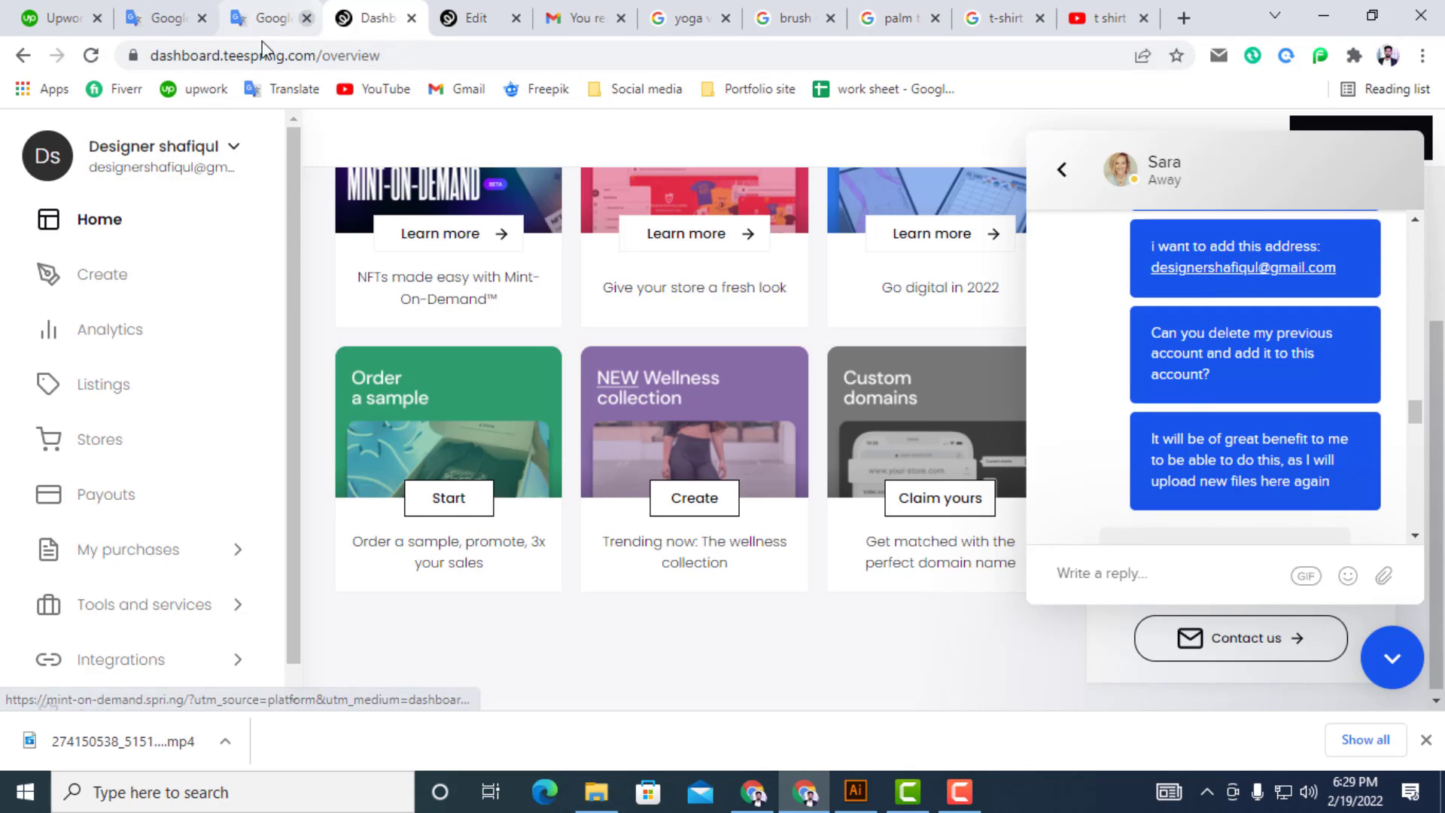
Revisit the selling-site list in Google Translate, and switch to Illustrator to examine the artwork pieces beside the yoga T-shirt mockups
{"action": "left_click", "coordinate": [271, 18]}
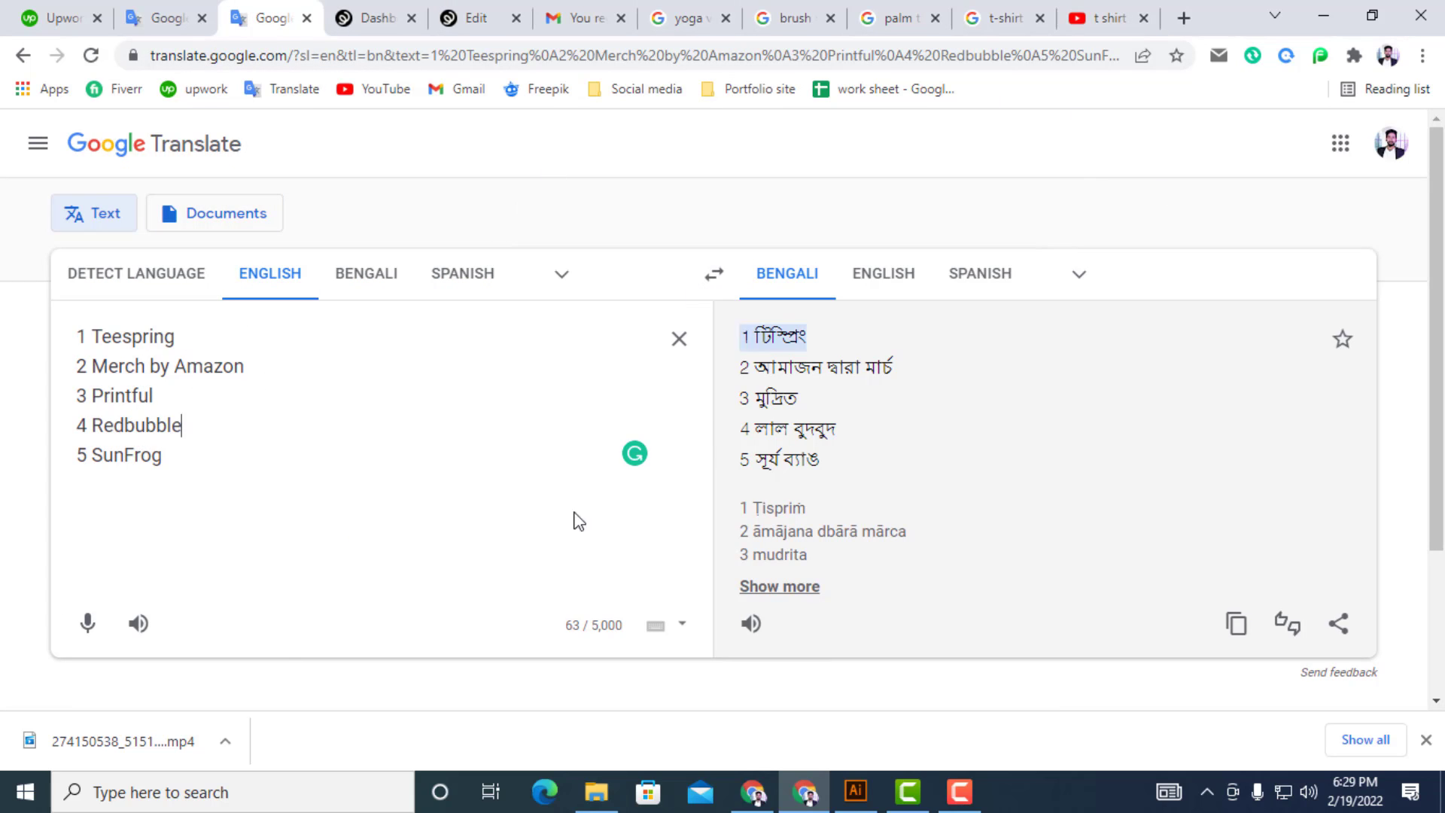
{"action": "left_click", "coordinate": [853, 797]}
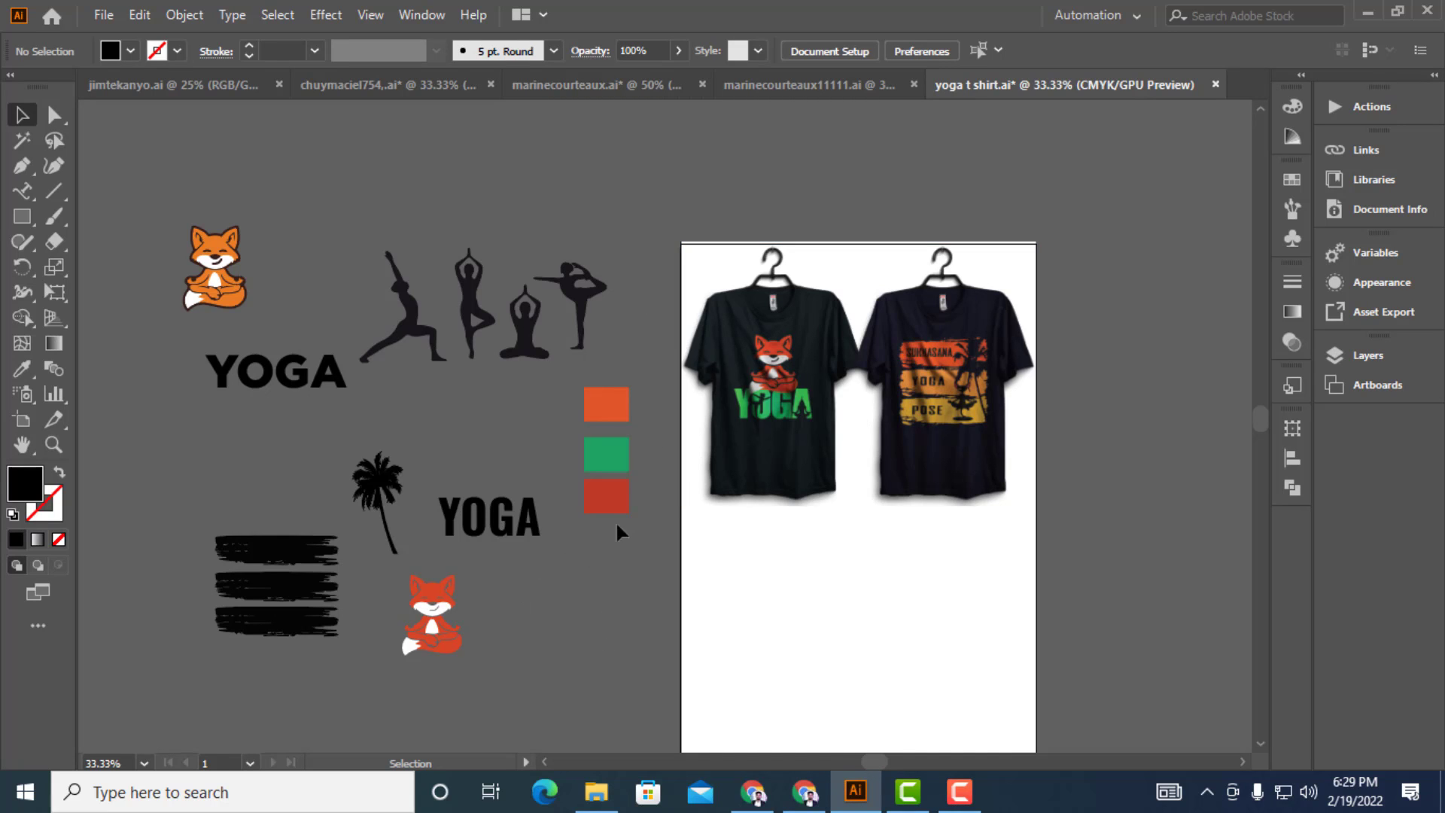
{"action": "scroll", "coordinate": [585, 597], "scroll_direction": "down", "scroll_amount": 2}
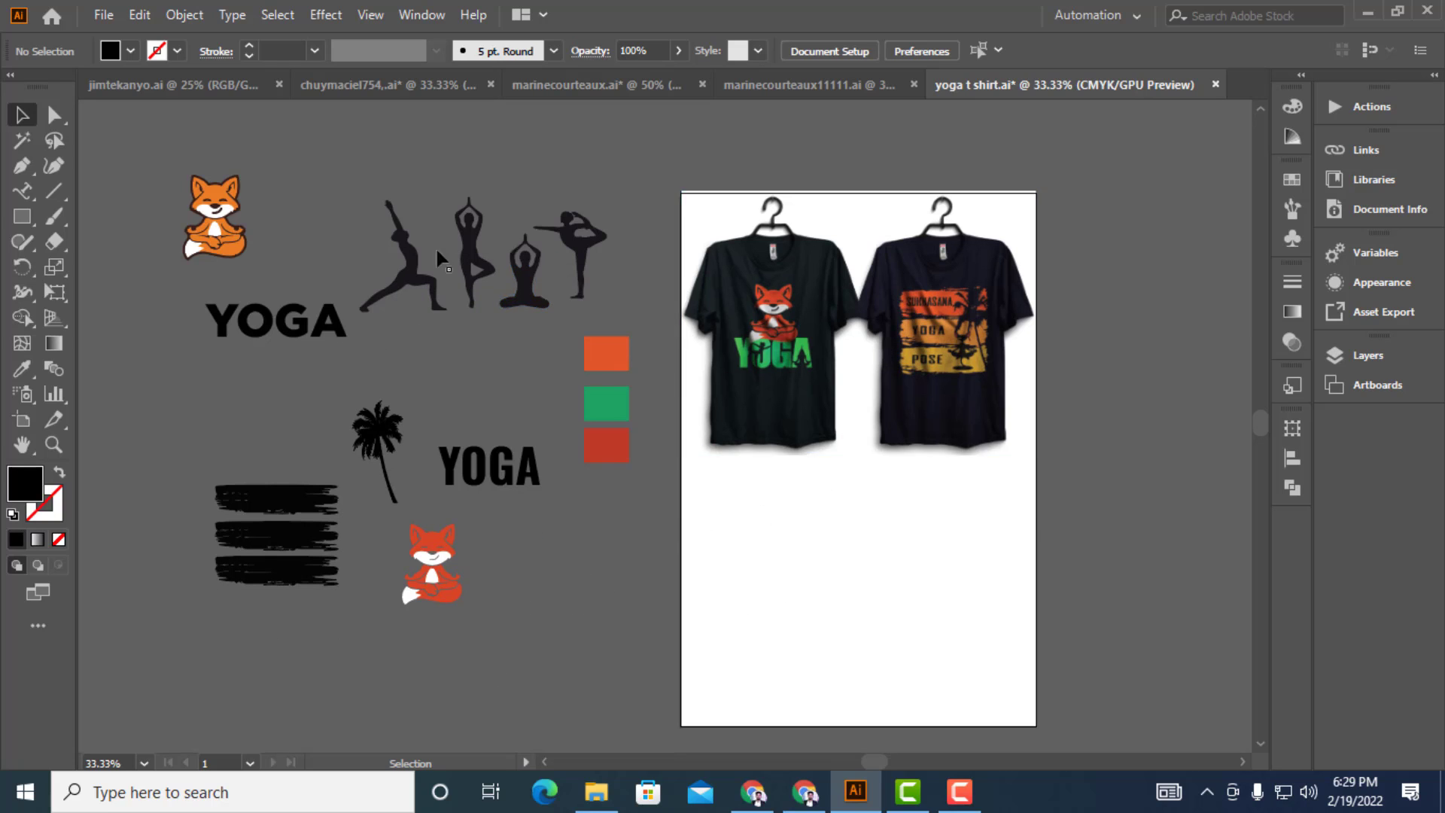
{"action": "left_click_drag", "start_coordinate": [449, 215], "coordinate": [594, 590]}
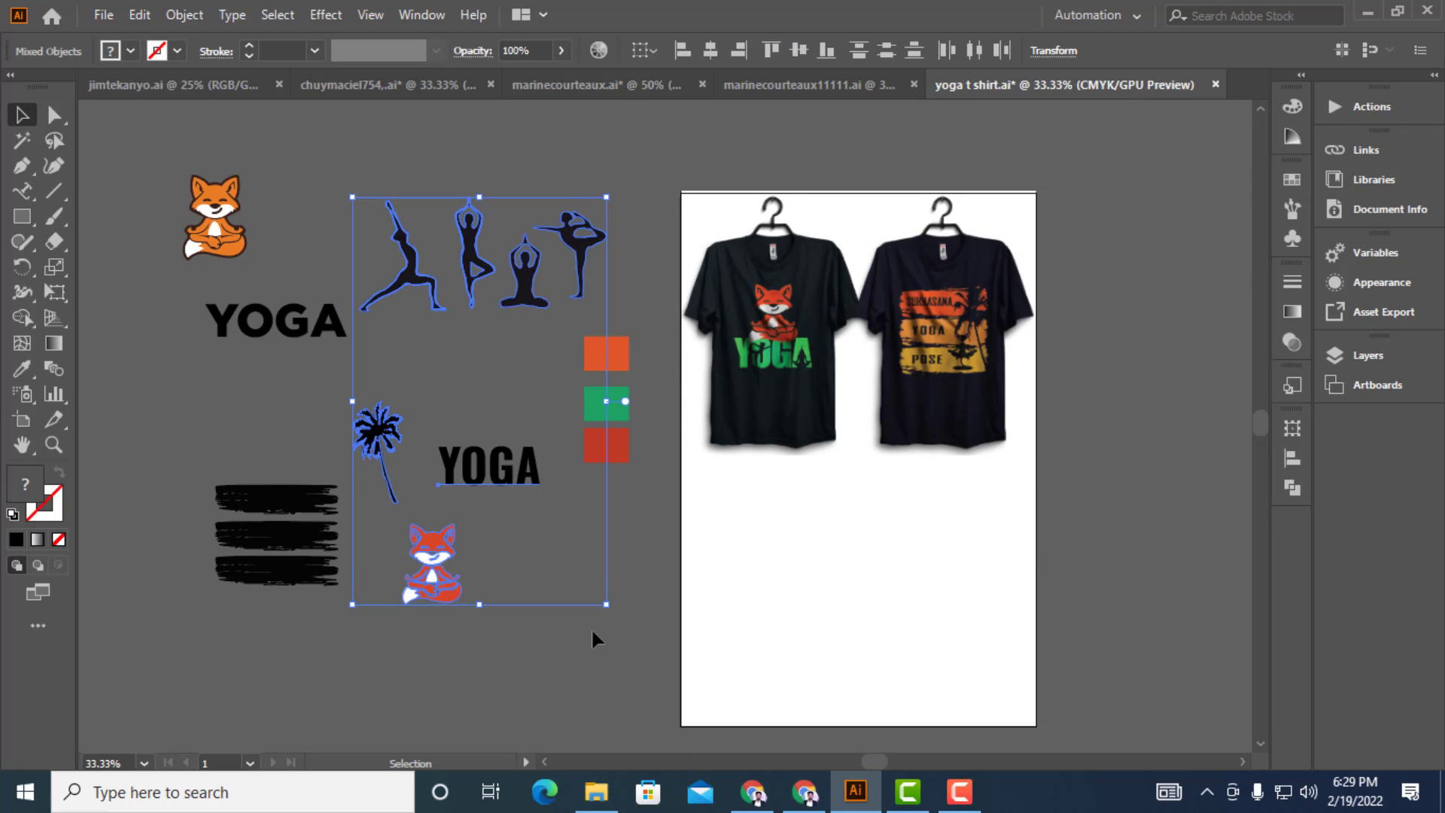
{"action": "left_click_drag", "start_coordinate": [222, 448], "coordinate": [440, 613]}
{"action": "left_click", "coordinate": [555, 664]}
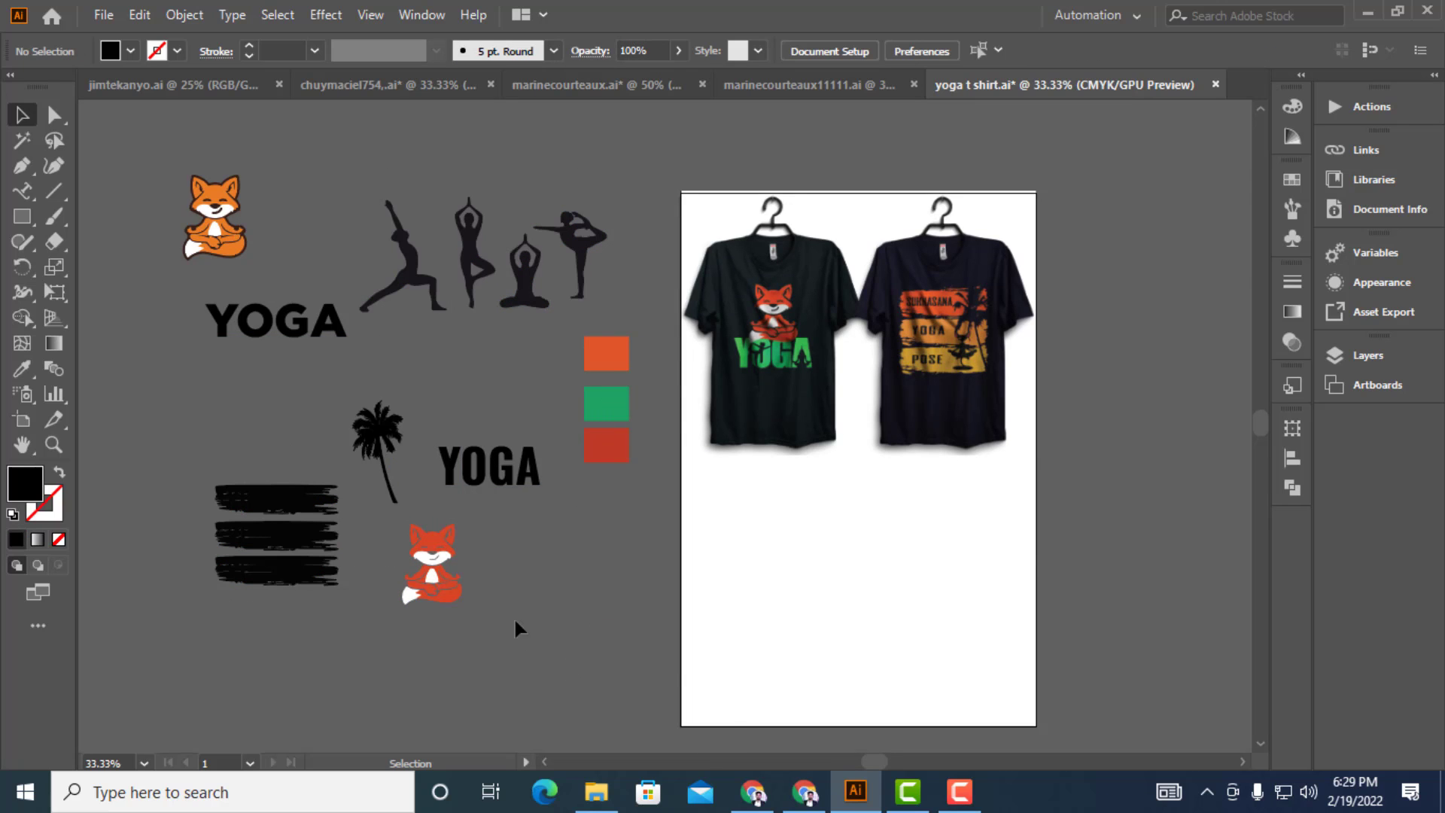
Switch to Chrome and browse the "yoga vector" image results around the black yoga pose silhouettes
{"action": "left_click", "coordinate": [805, 802]}
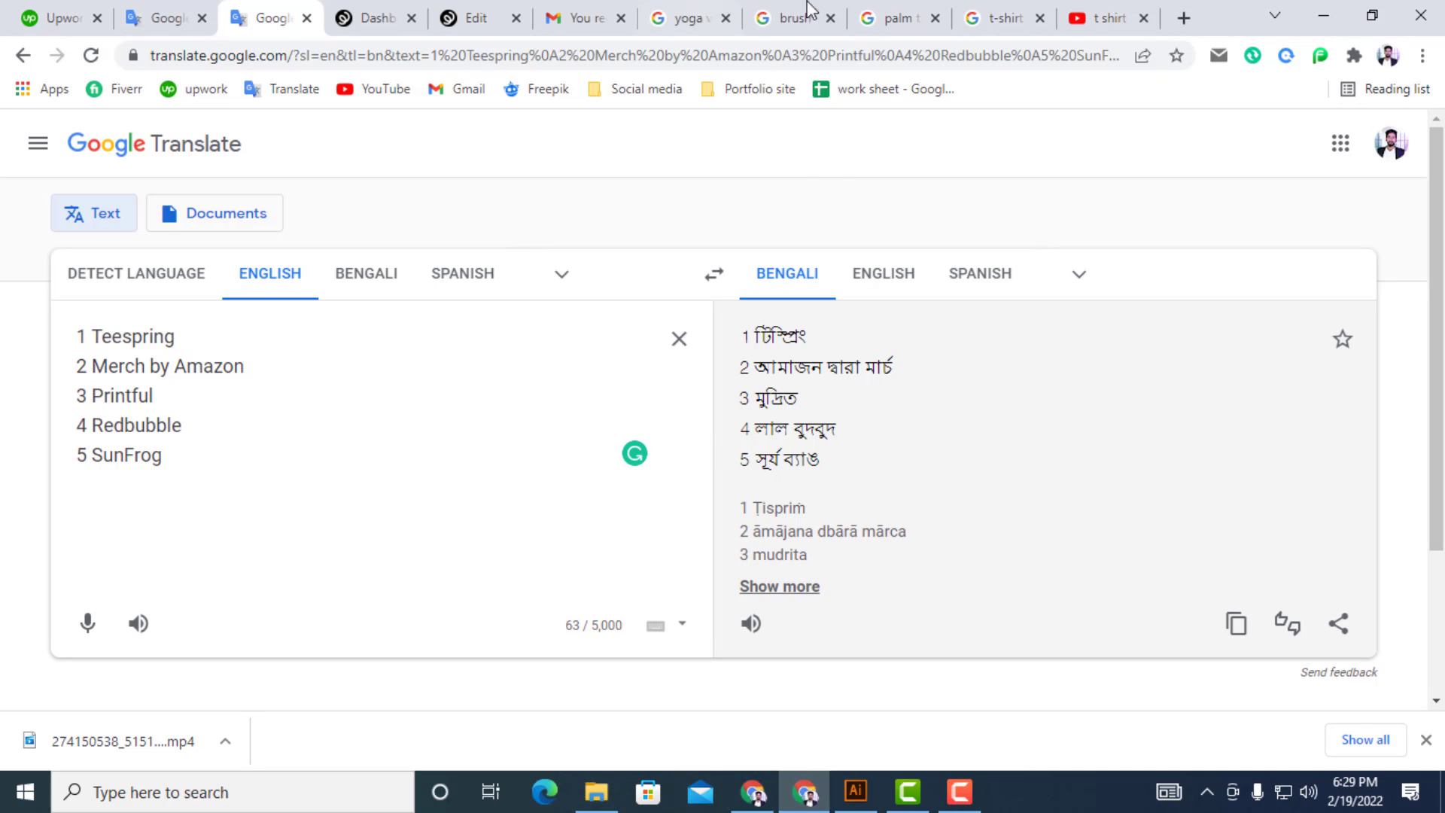
{"action": "left_click", "coordinate": [694, 9]}
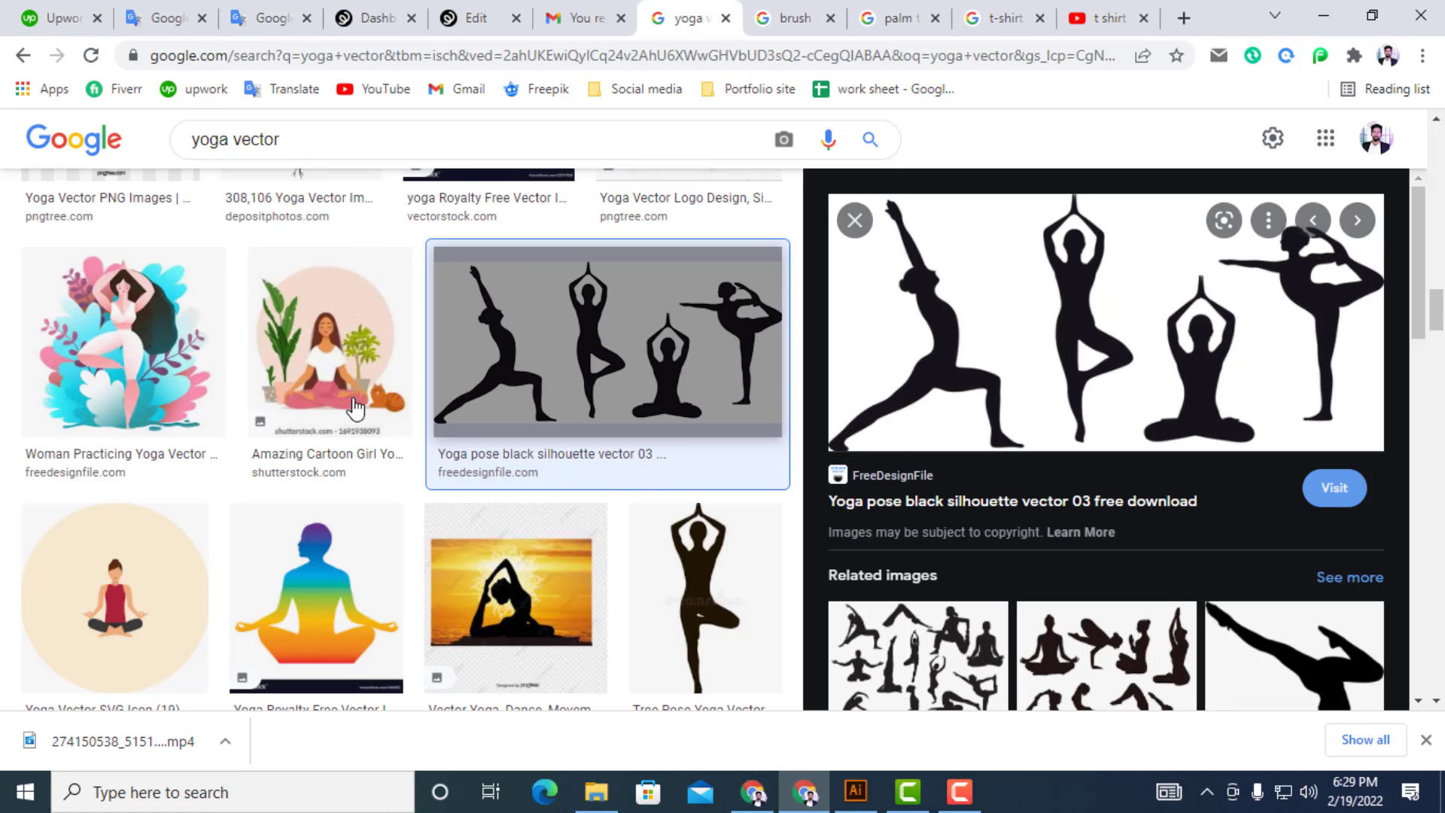
{"action": "scroll", "coordinate": [527, 301], "scroll_direction": "down", "scroll_amount": 5}
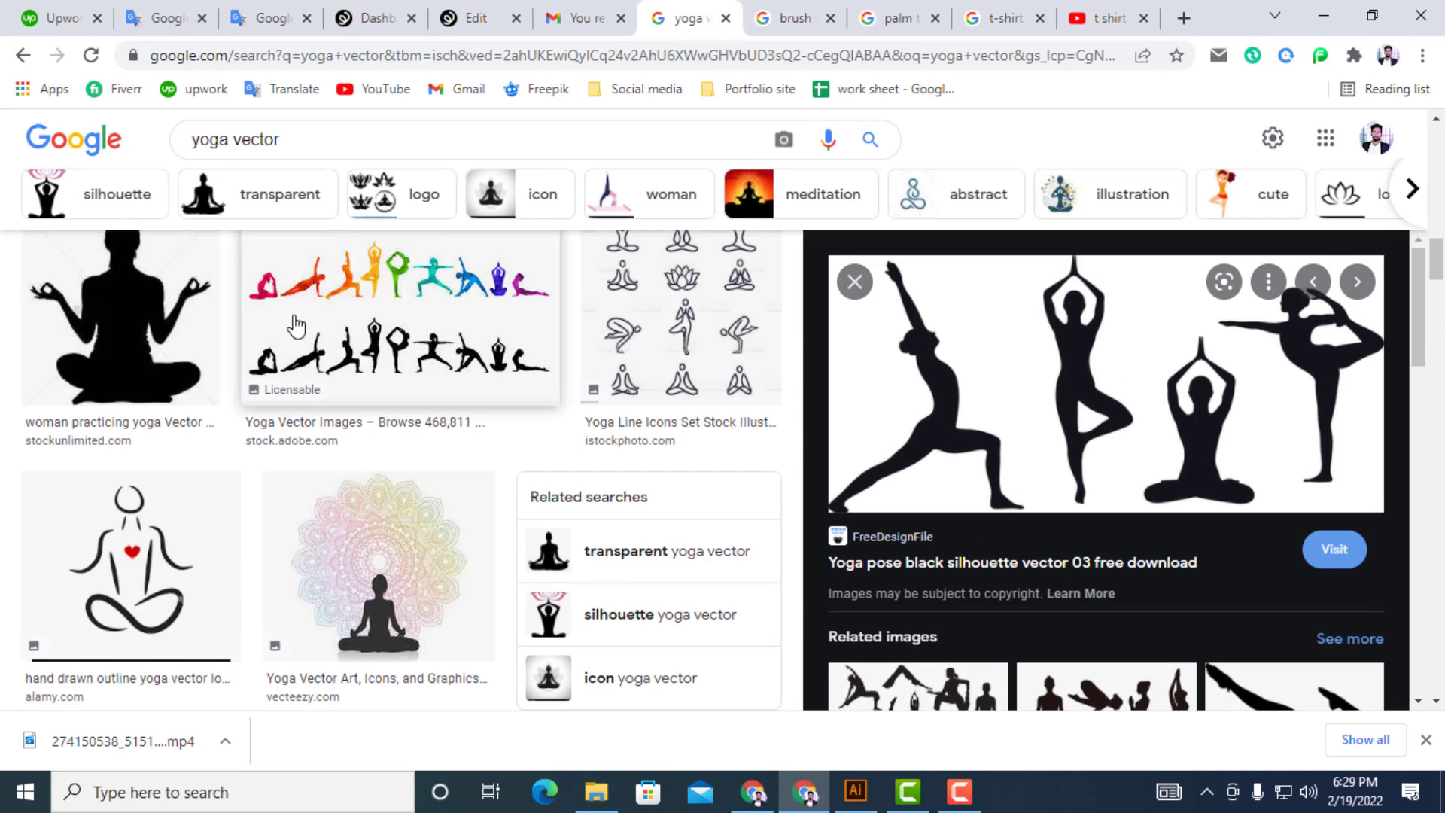
{"action": "scroll", "coordinate": [290, 323], "scroll_direction": "up", "scroll_amount": 4}
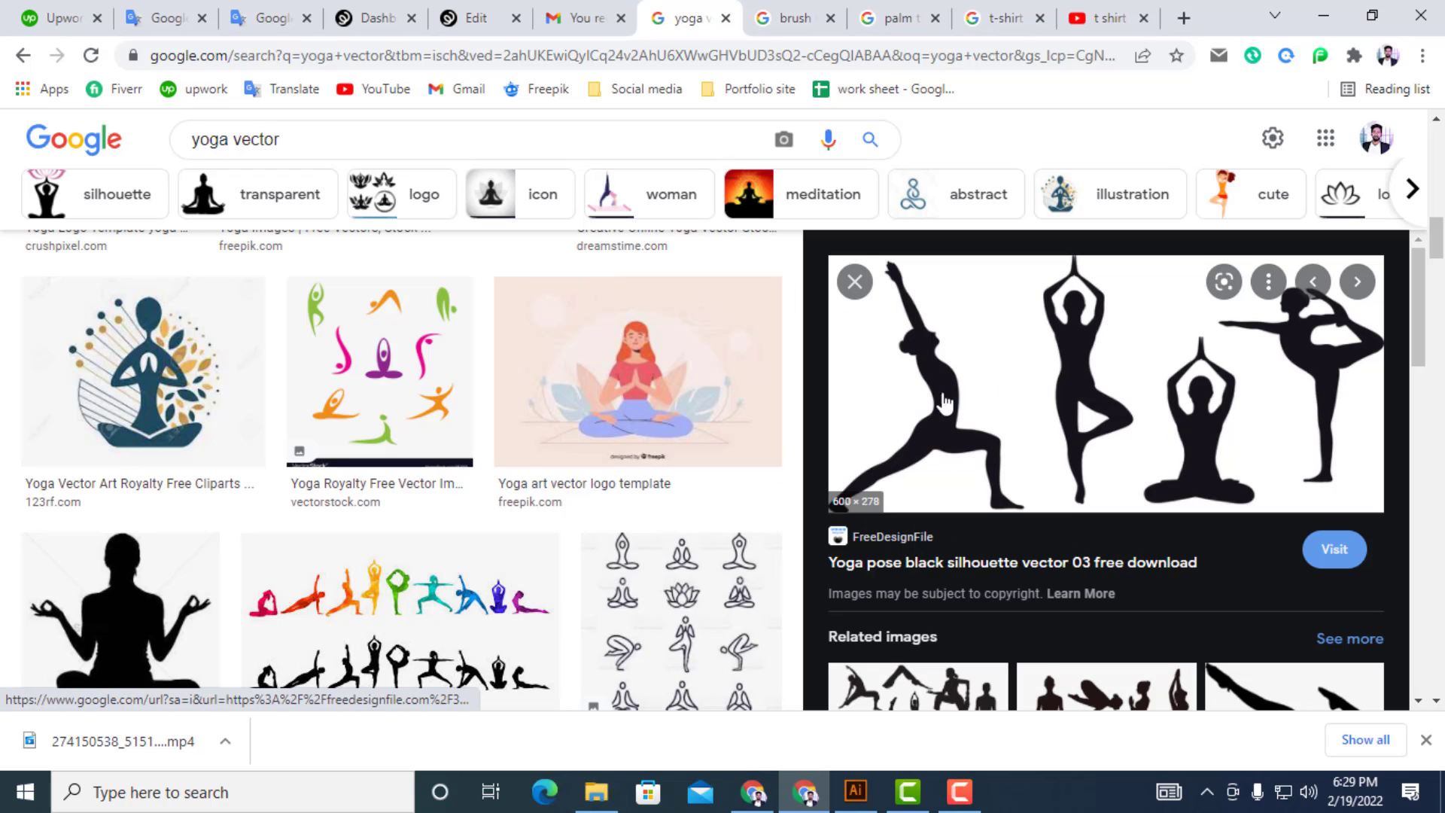
Browse the "brush vector" image results for black paintbrush strokes
{"action": "left_click", "coordinate": [800, 14]}
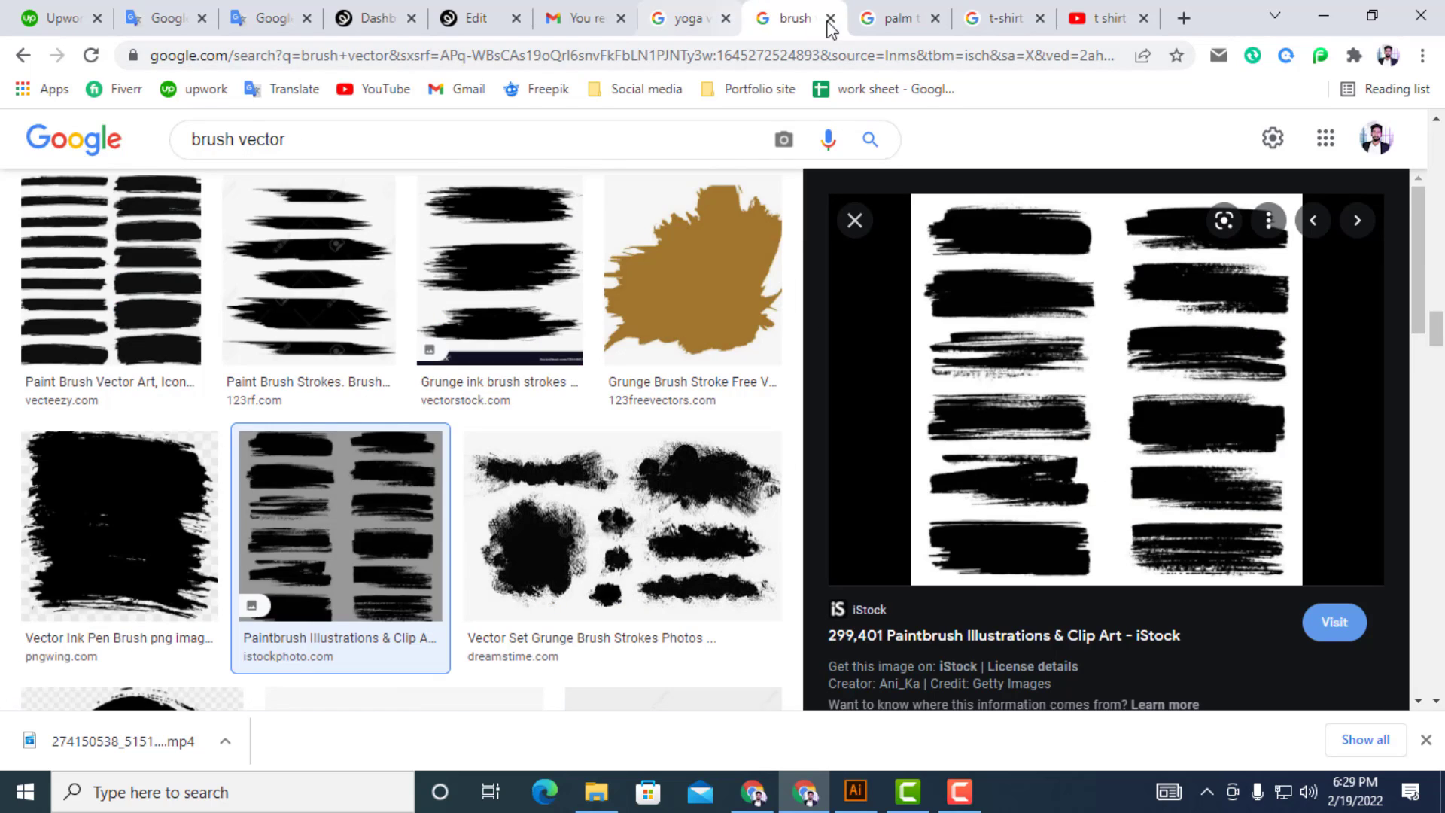
{"action": "scroll", "coordinate": [301, 225], "scroll_direction": "down", "scroll_amount": 5}
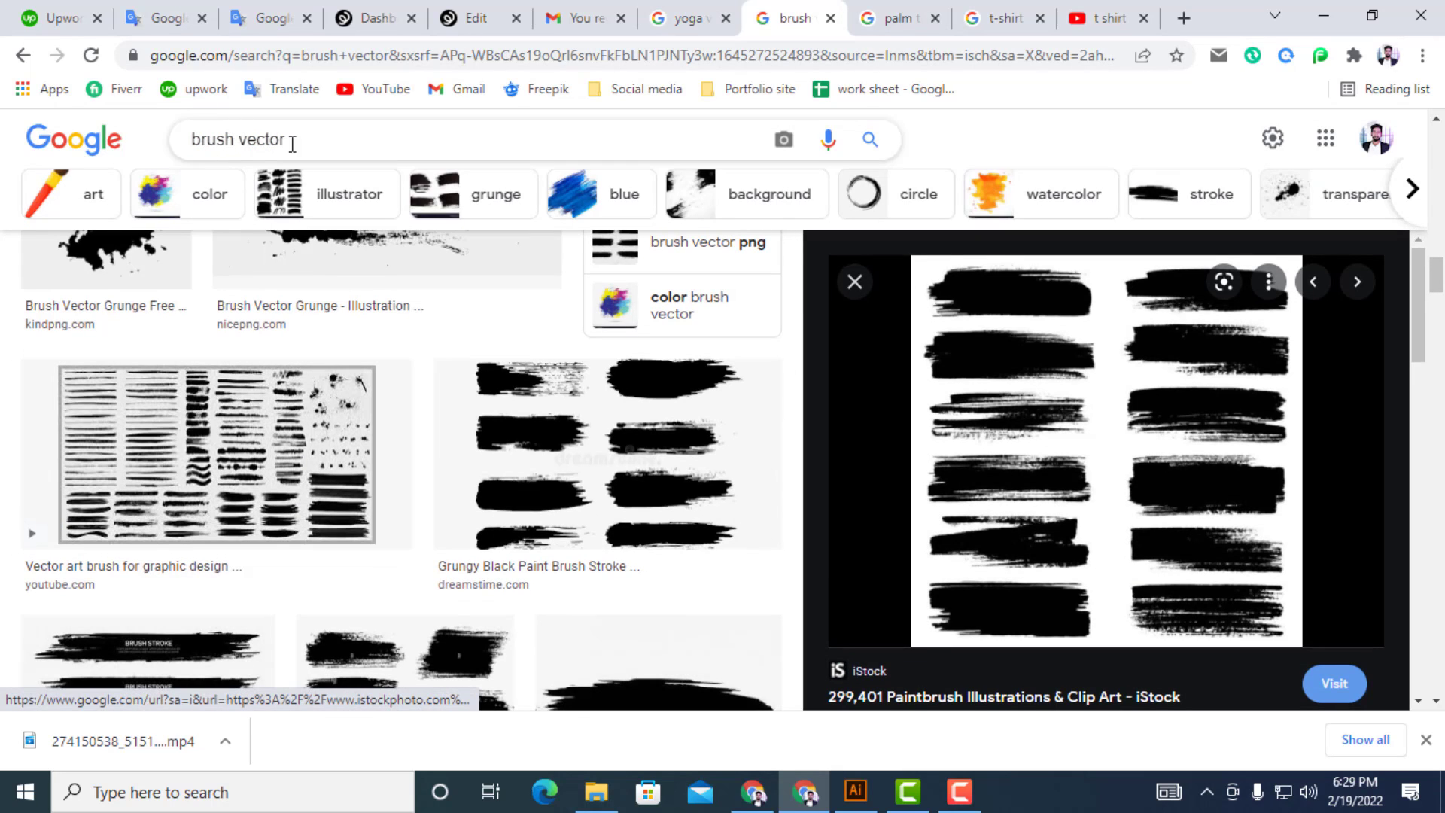
{"action": "scroll", "coordinate": [775, 532], "scroll_direction": "up", "scroll_amount": 4}
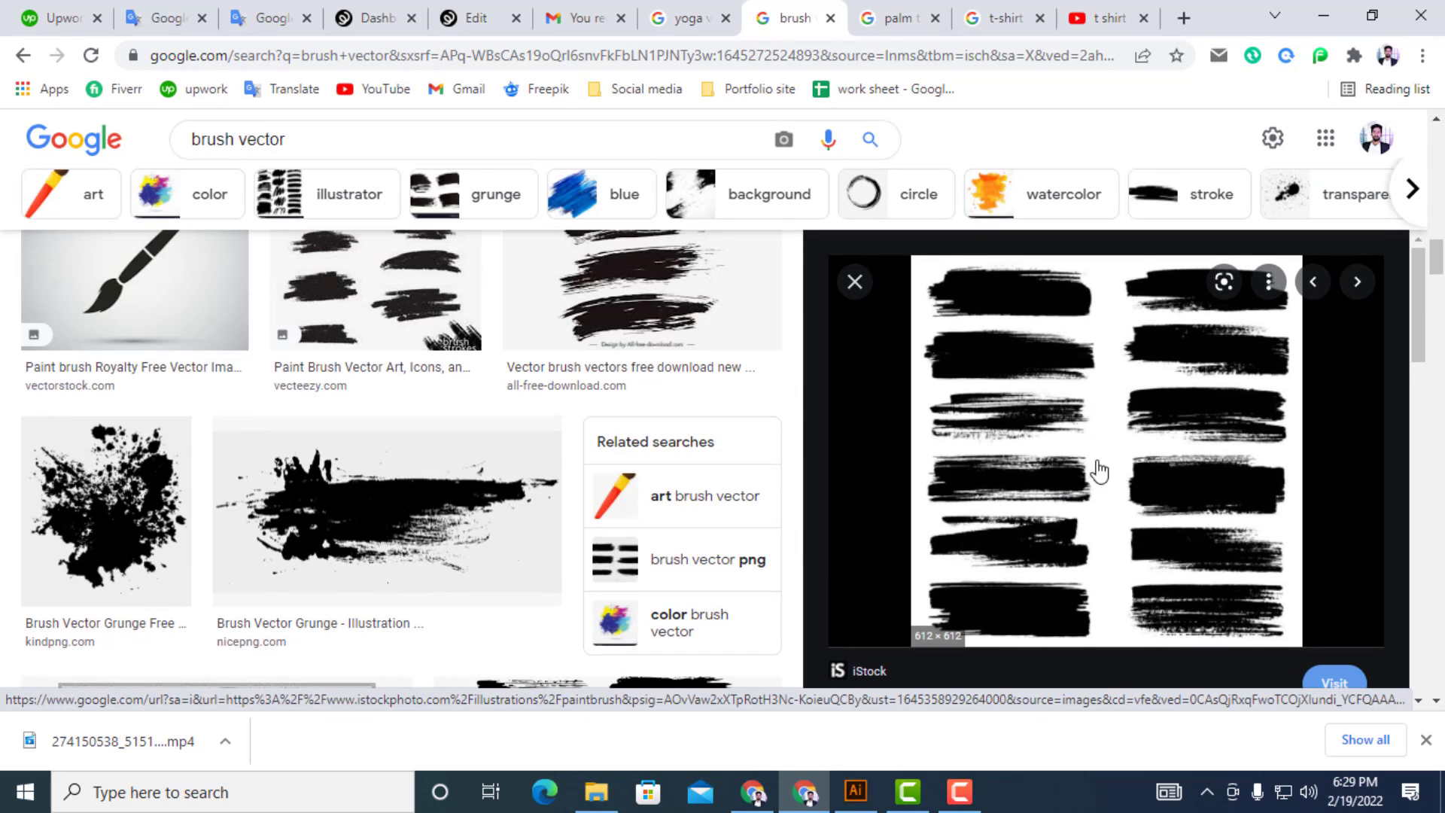
{"action": "scroll", "coordinate": [1076, 485], "scroll_direction": "down", "scroll_amount": 4}
{"action": "scroll", "coordinate": [1022, 370], "scroll_direction": "up", "scroll_amount": 5}
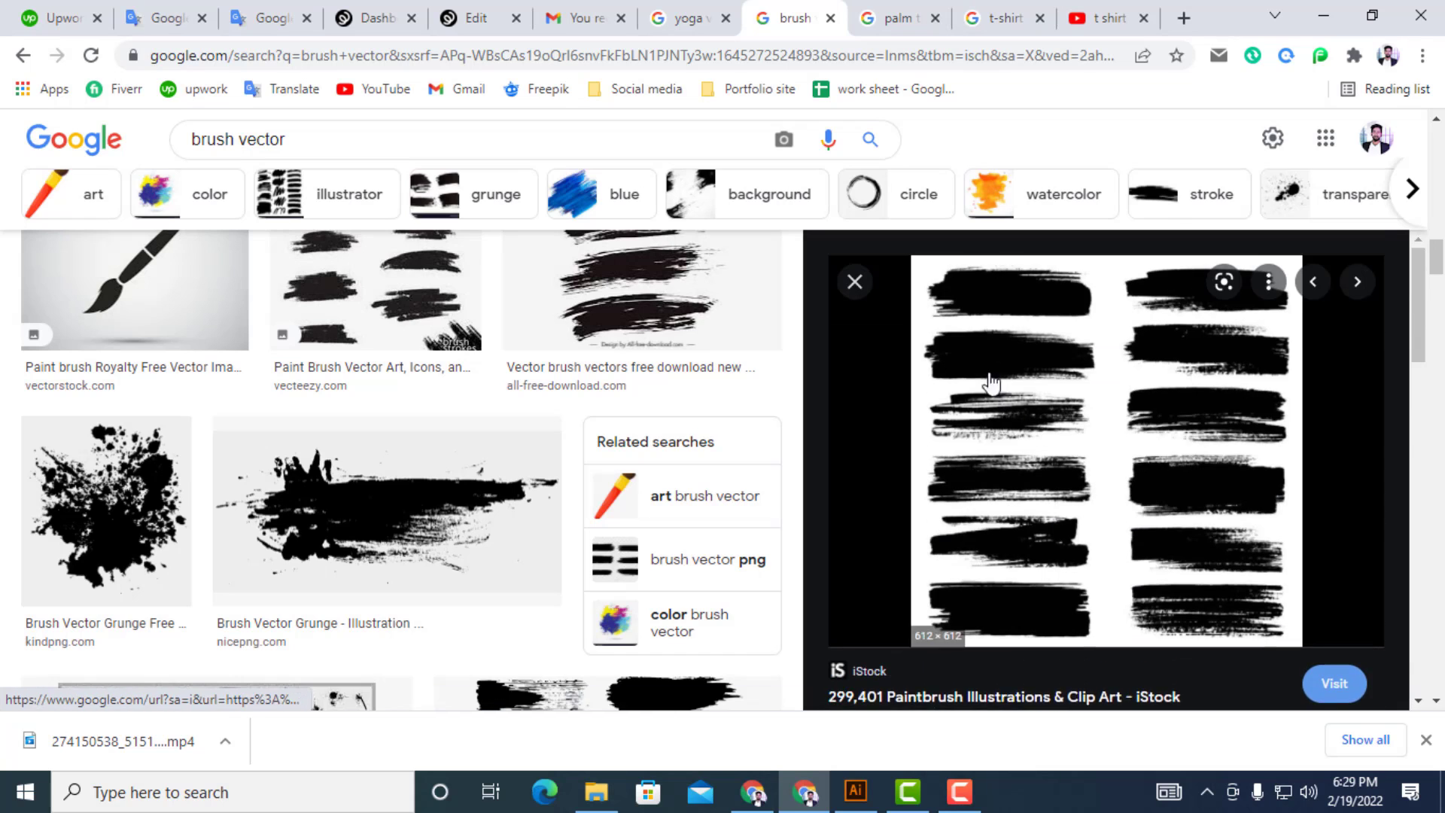
Examine the "palm tree vector" image results, and return to browse the "yoga vector" results
{"action": "left_click", "coordinate": [896, 18]}
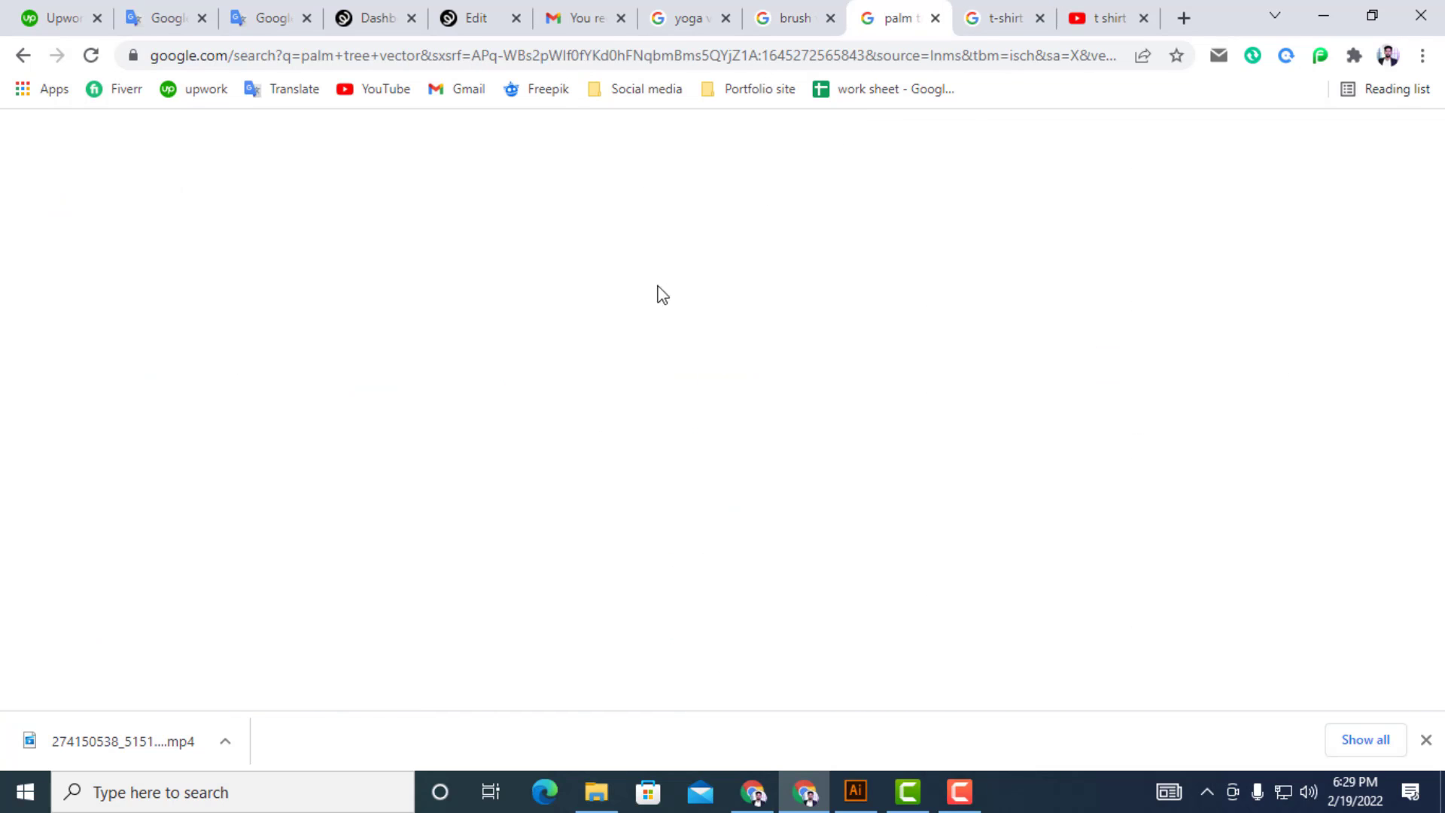
{"action": "scroll", "coordinate": [489, 464], "scroll_direction": "up", "scroll_amount": 4}
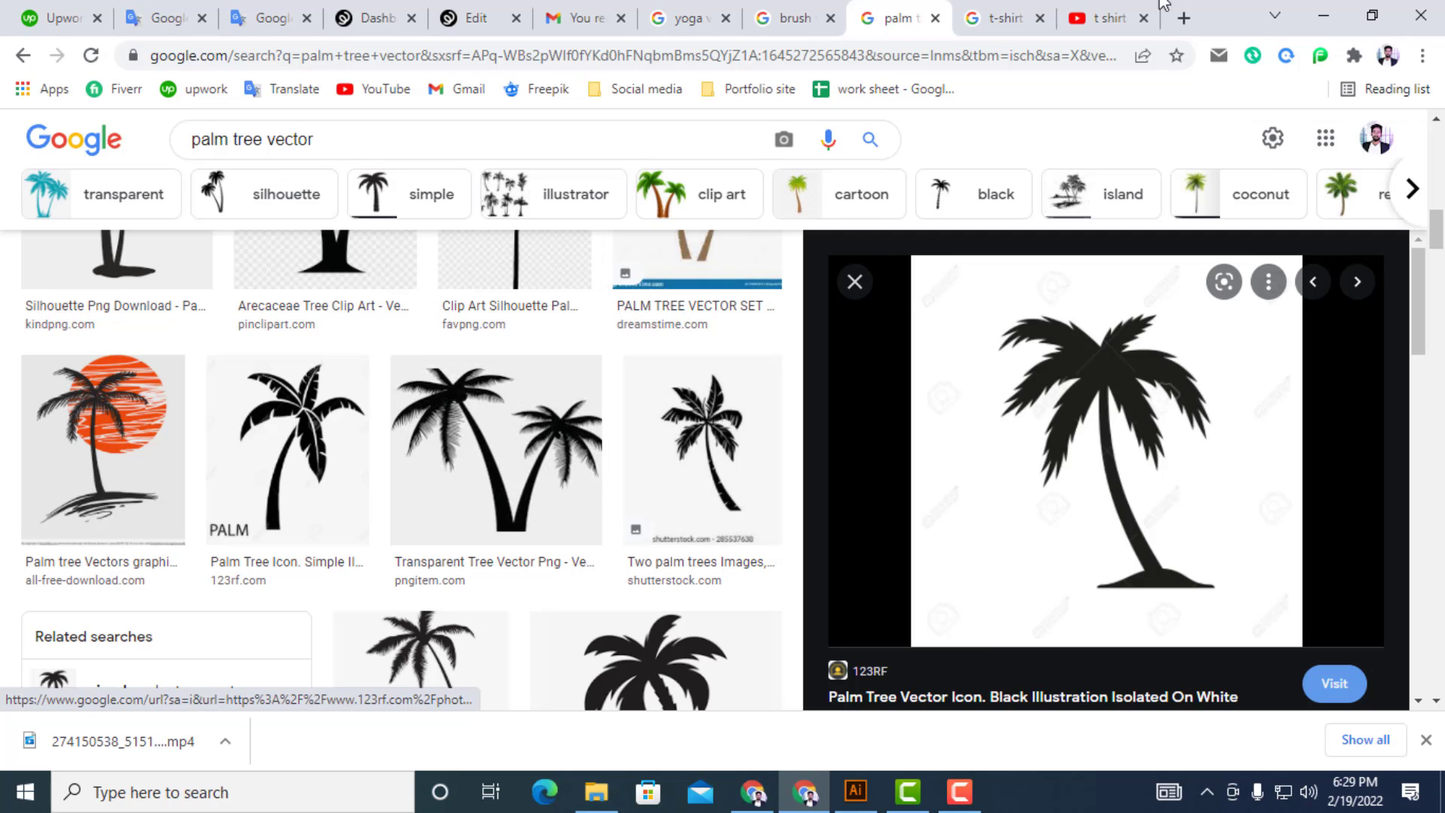
{"action": "left_click", "coordinate": [682, 23]}
{"action": "scroll", "coordinate": [503, 324], "scroll_direction": "up", "scroll_amount": 5}
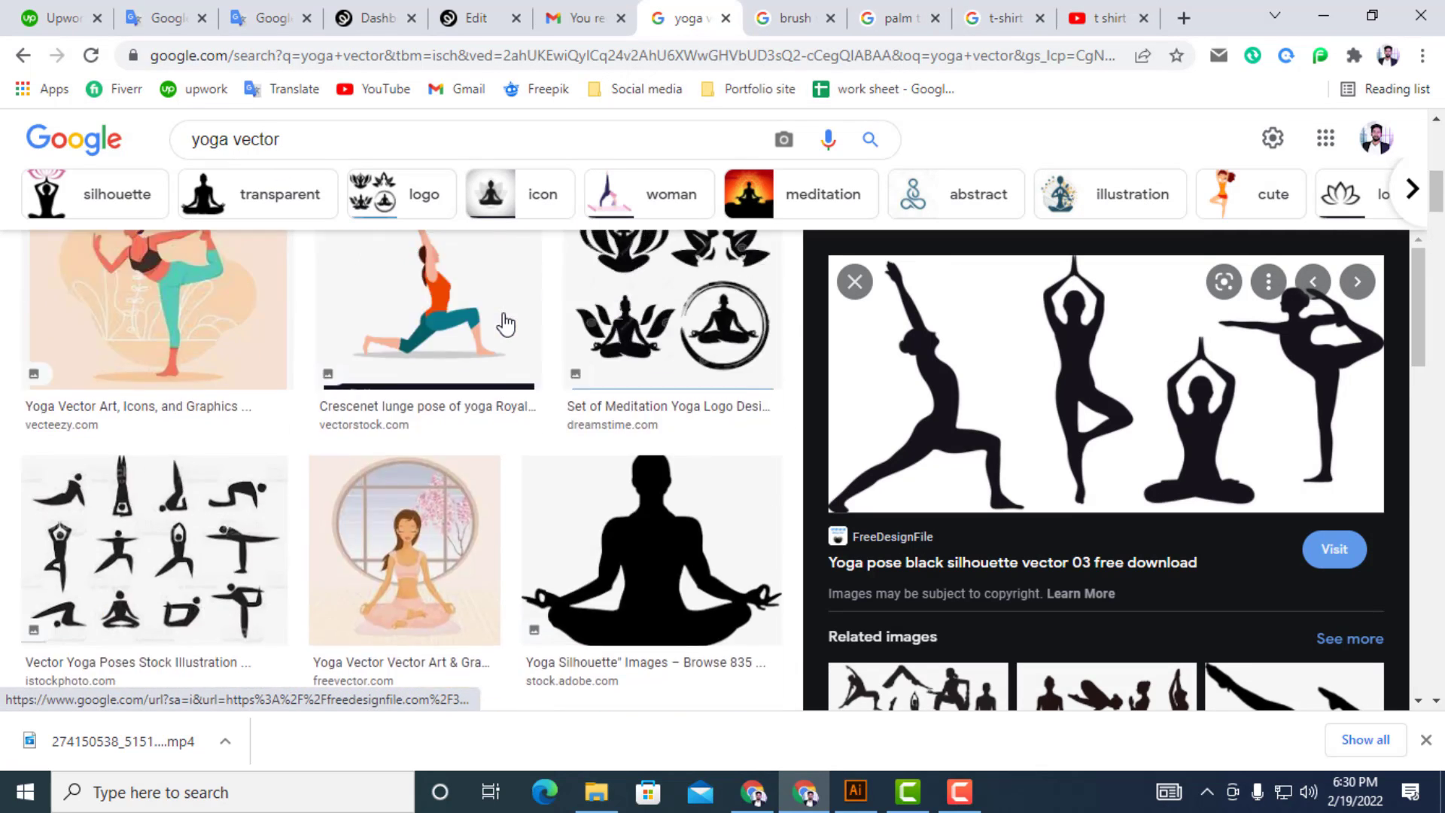
Open a new browser tab and search Google for "yoga fox"
{"action": "scroll", "coordinate": [504, 323], "scroll_direction": "up", "scroll_amount": 1}
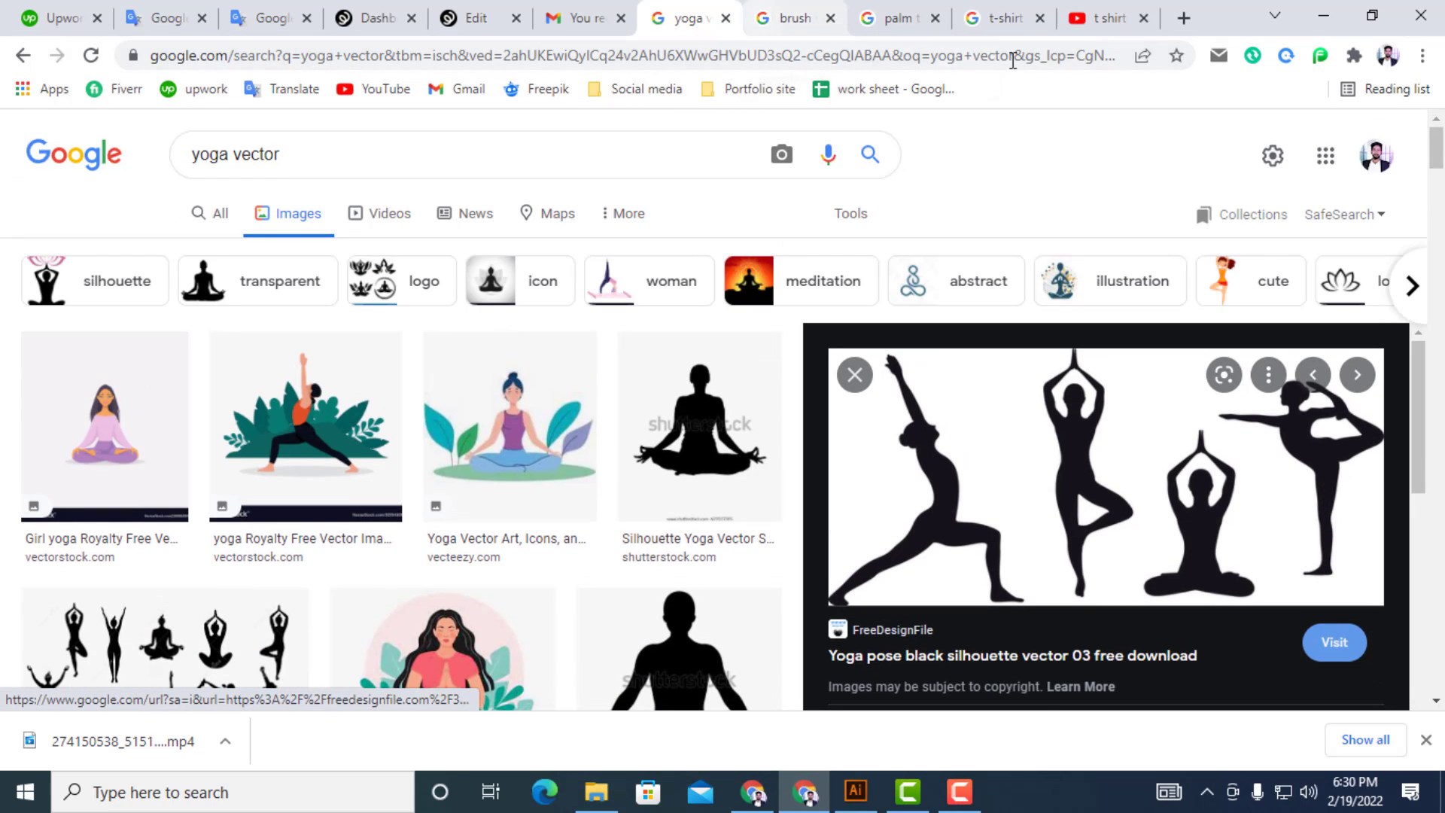
{"action": "left_click", "coordinate": [1192, 23]}
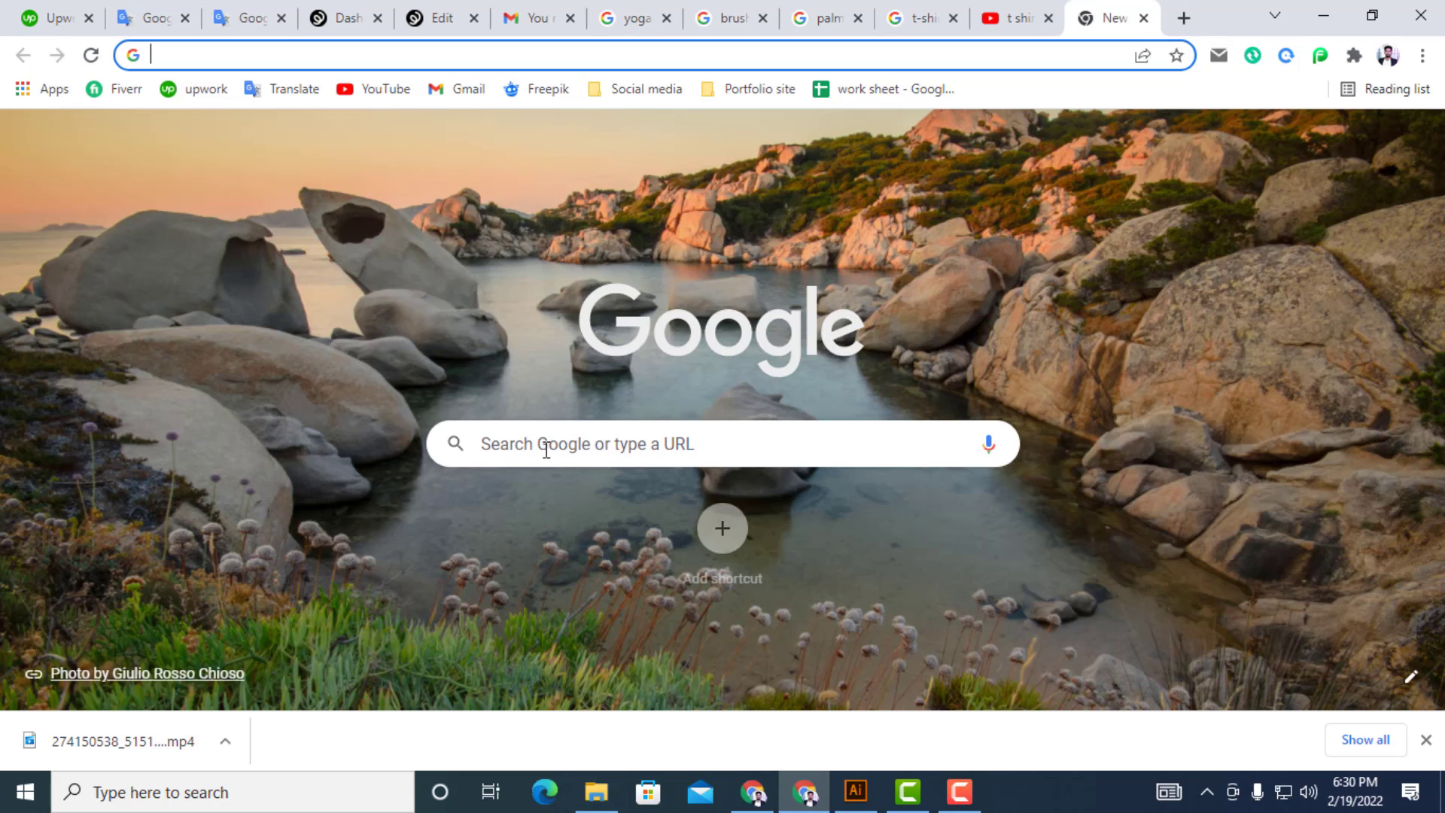
{"action": "left_click", "coordinate": [583, 433]}
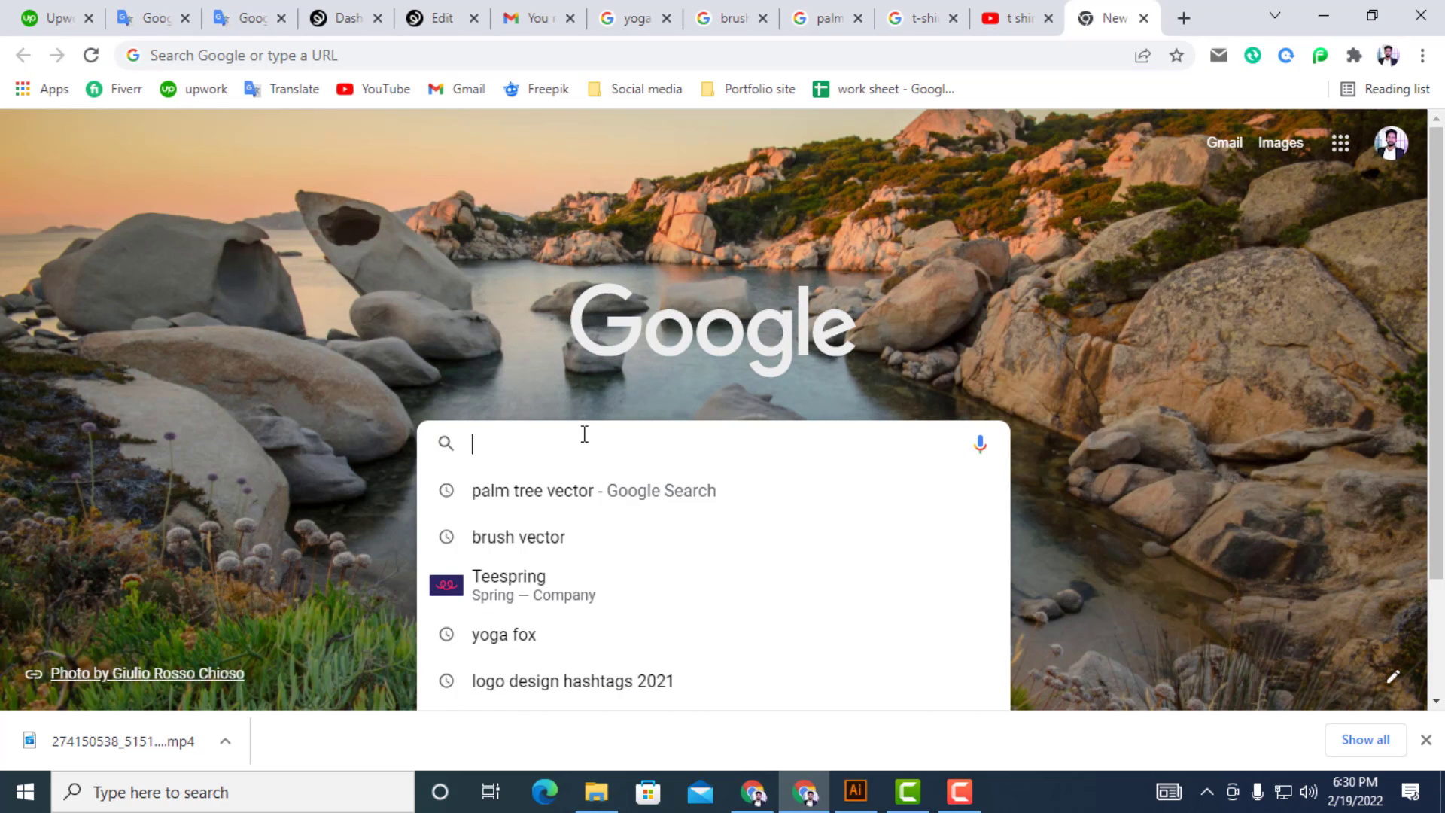
{"action": "type", "text": "yoga"}
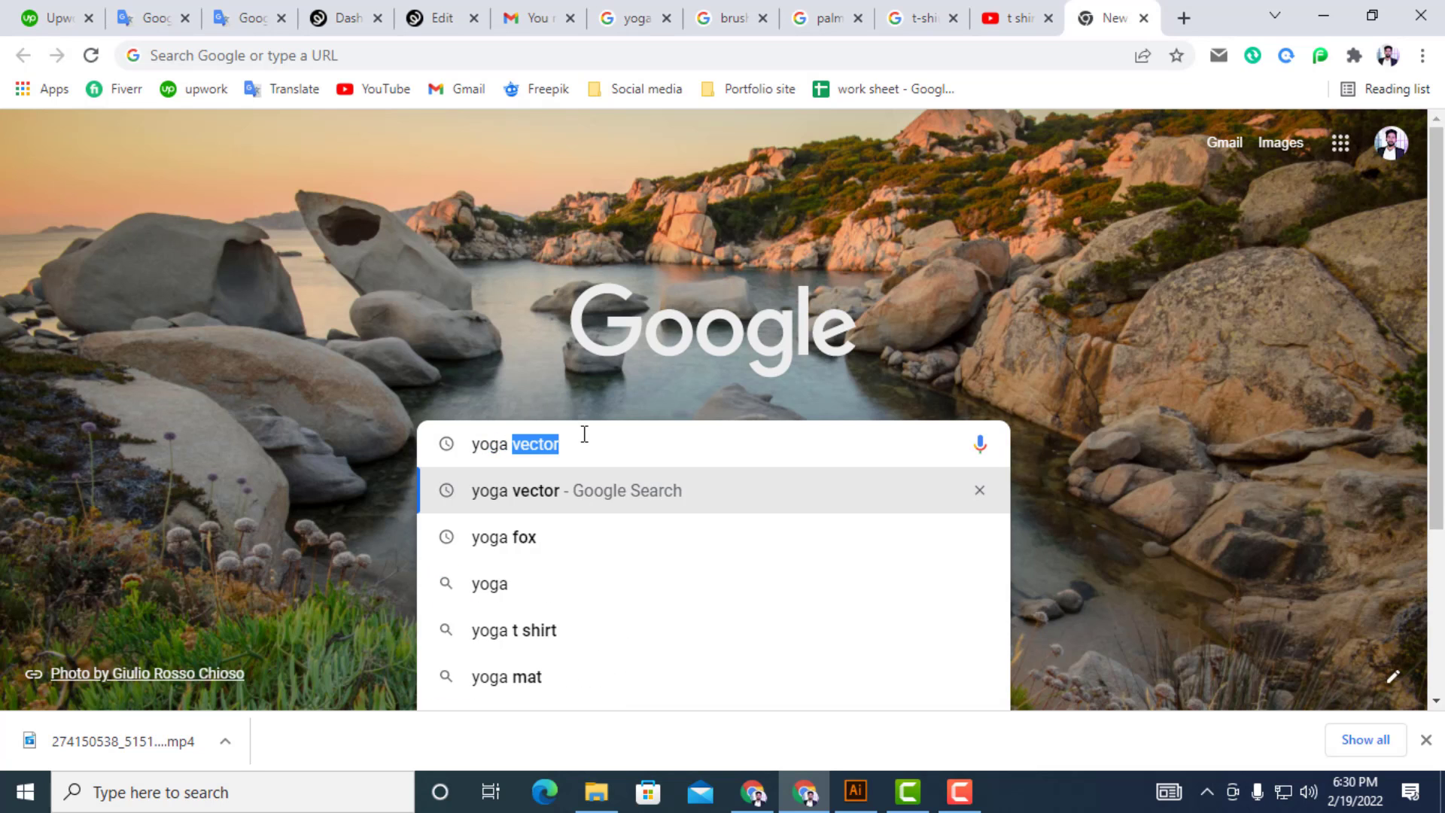
{"action": "key", "text": "BackSpace"}
{"action": "key", "text": "BackSpace"}
{"action": "type", "text": "fo"}
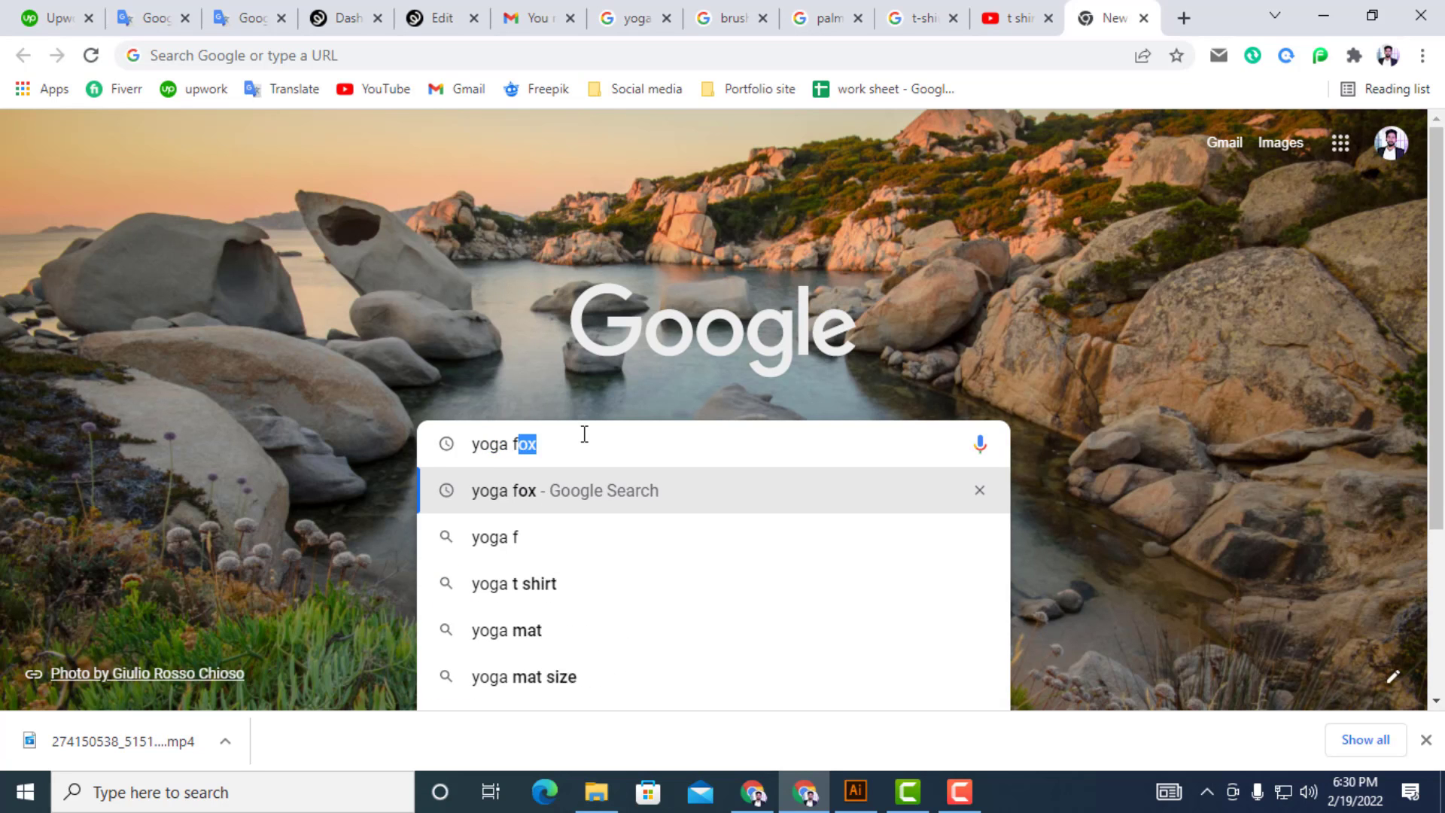
{"action": "type", "text": "x"}
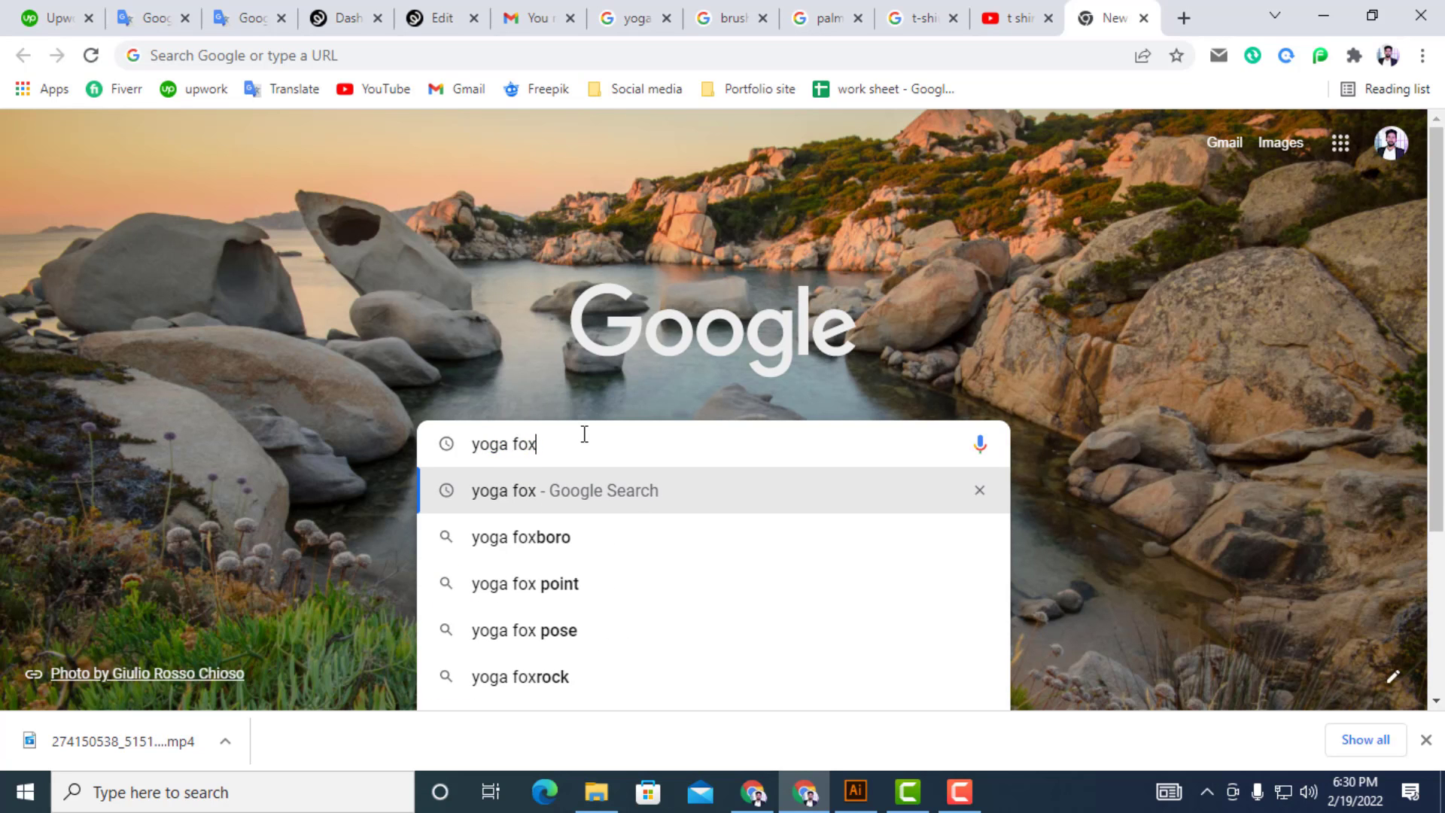
{"action": "key", "text": "Return"}
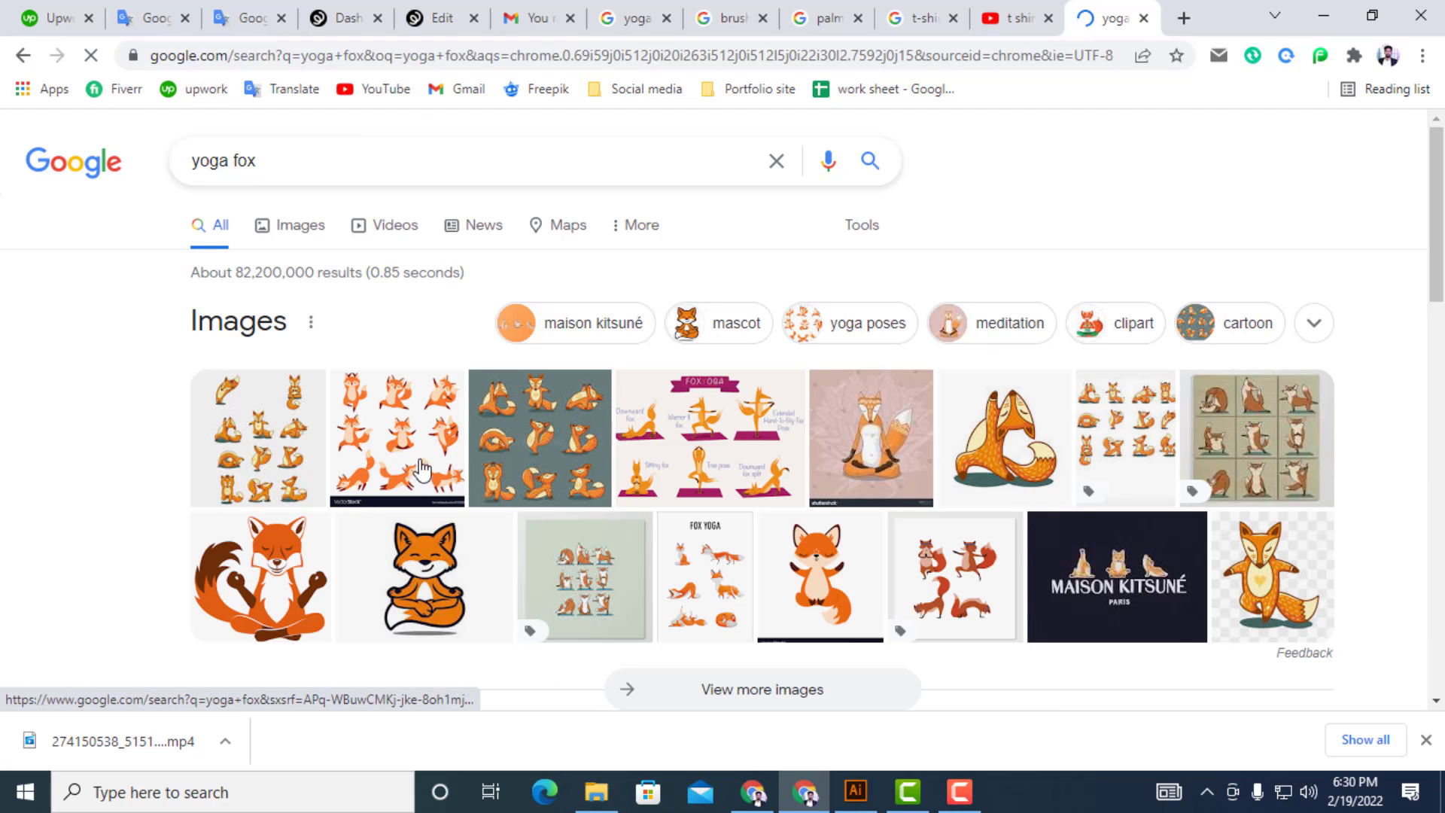
Browse the image results for "yoga fox"
{"action": "left_click", "coordinate": [298, 229]}
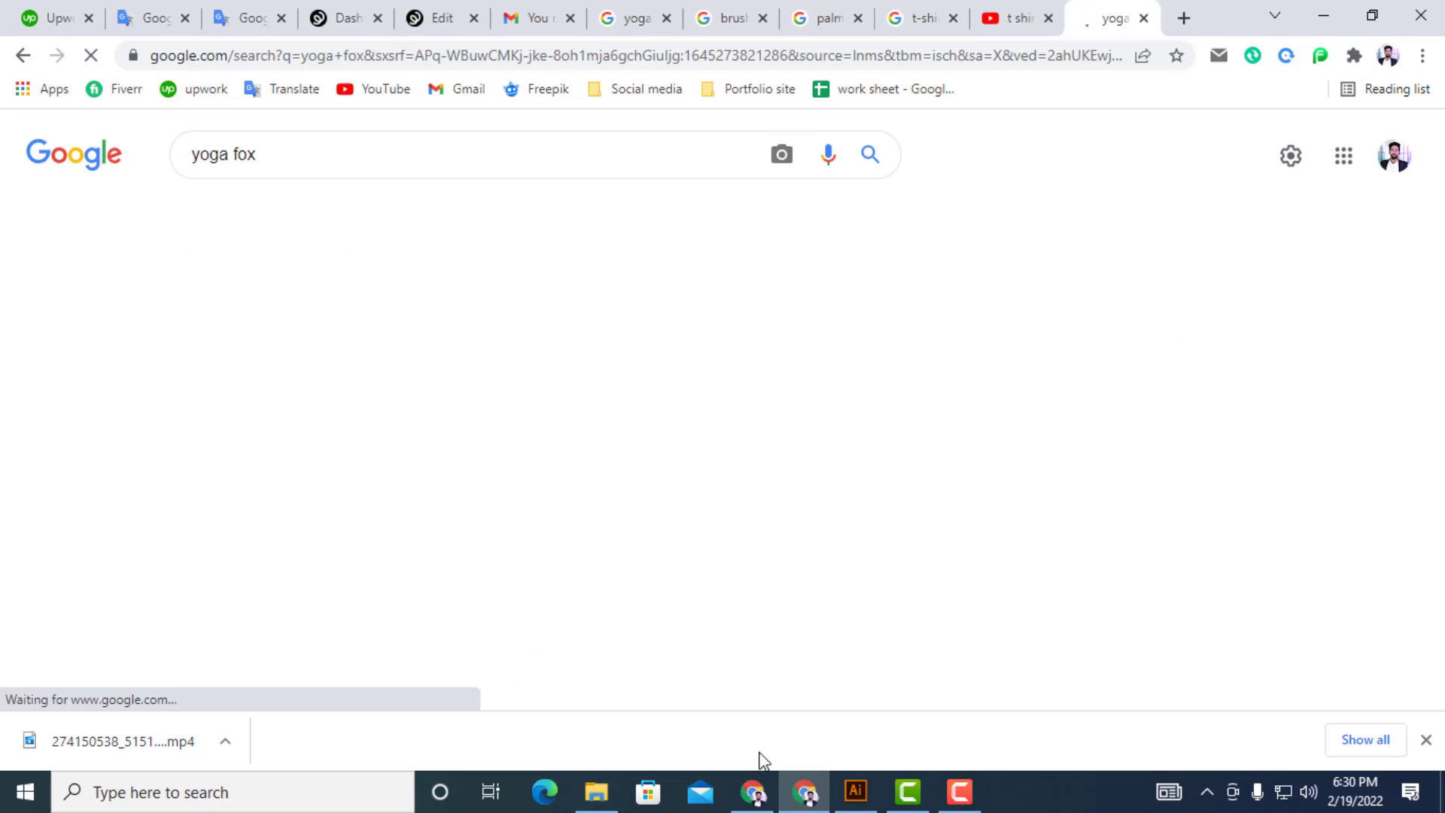
{"action": "scroll", "coordinate": [927, 543], "scroll_direction": "down", "scroll_amount": 1}
{"action": "scroll", "coordinate": [928, 543], "scroll_direction": "down", "scroll_amount": 2}
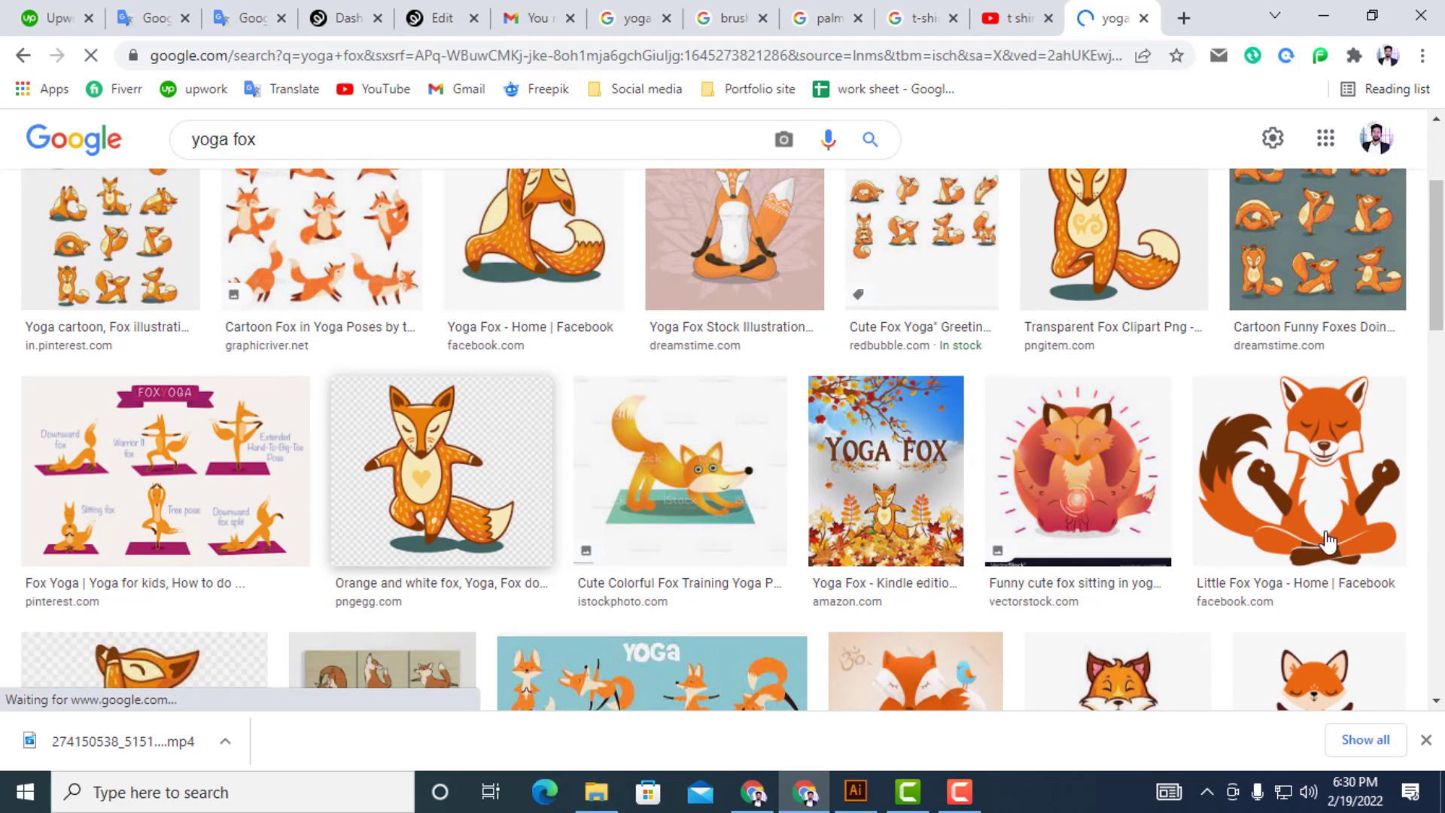
{"action": "scroll", "coordinate": [920, 524], "scroll_direction": "down", "scroll_amount": 5}
{"action": "scroll", "coordinate": [406, 519], "scroll_direction": "up", "scroll_amount": 8}
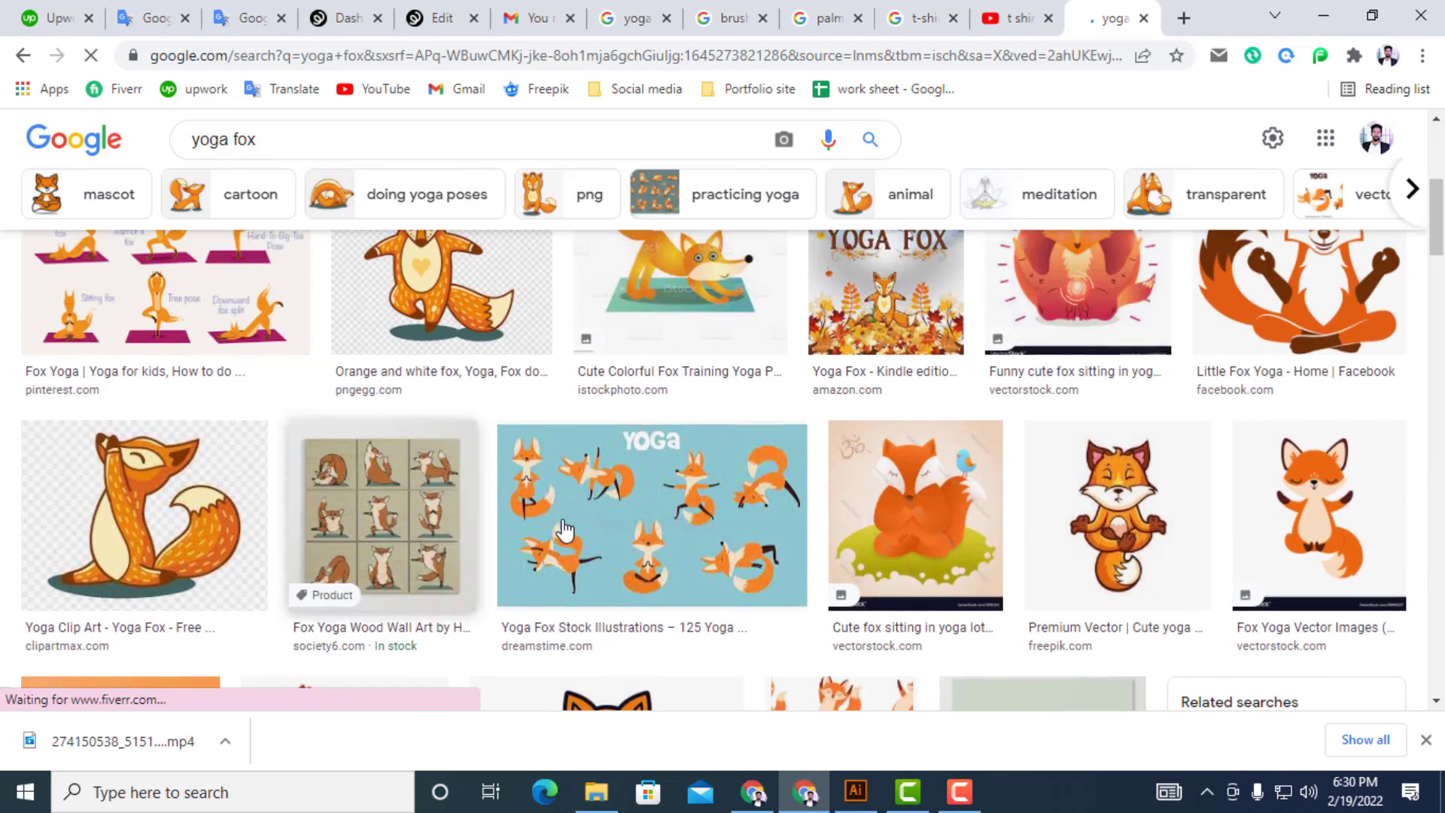
Return to the general "yoga fox" results, preview the Freepik "Fox yoga mascot design" picture, and copy its image
{"action": "left_click", "coordinate": [23, 55]}
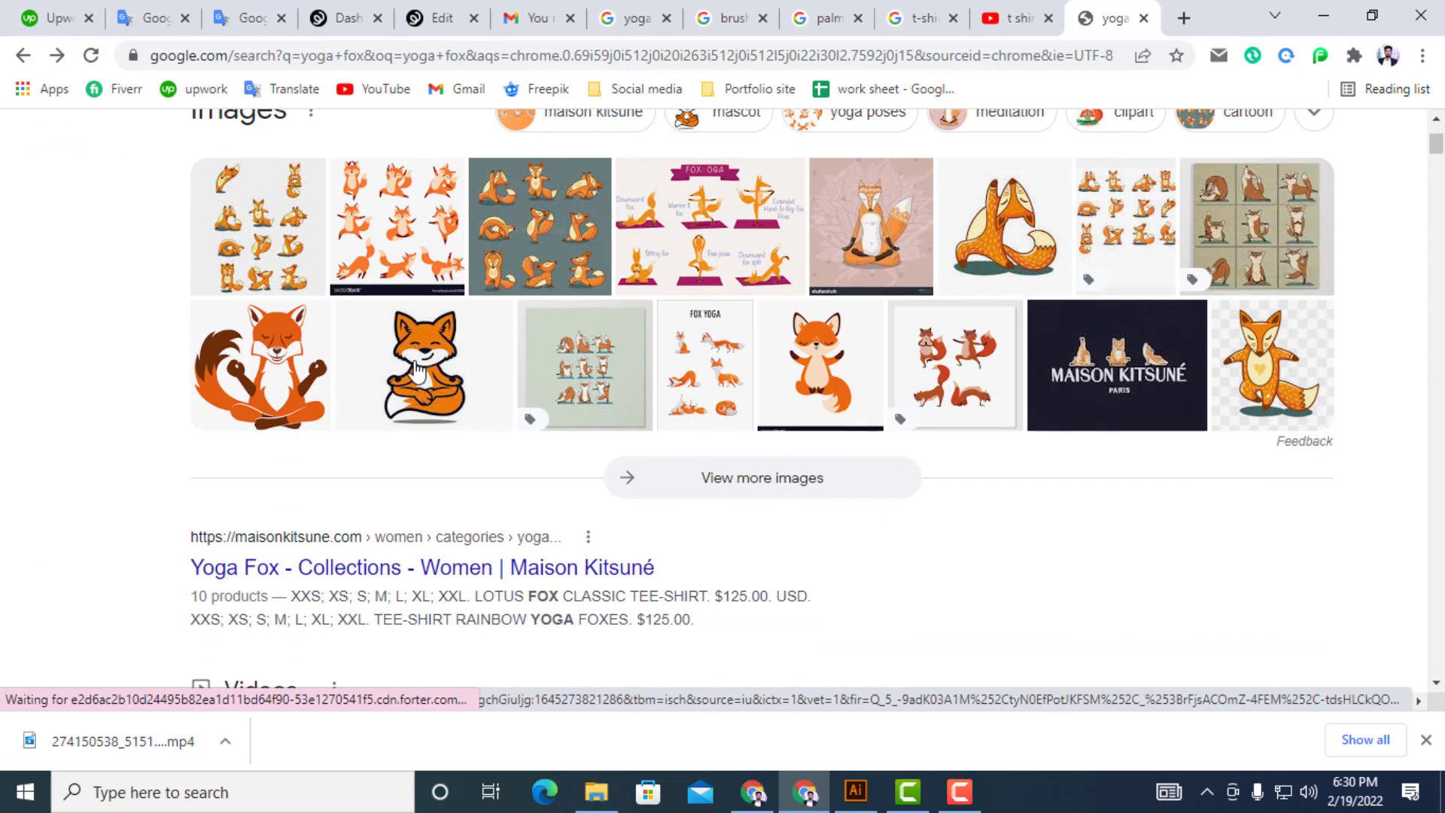
{"action": "left_click", "coordinate": [474, 396]}
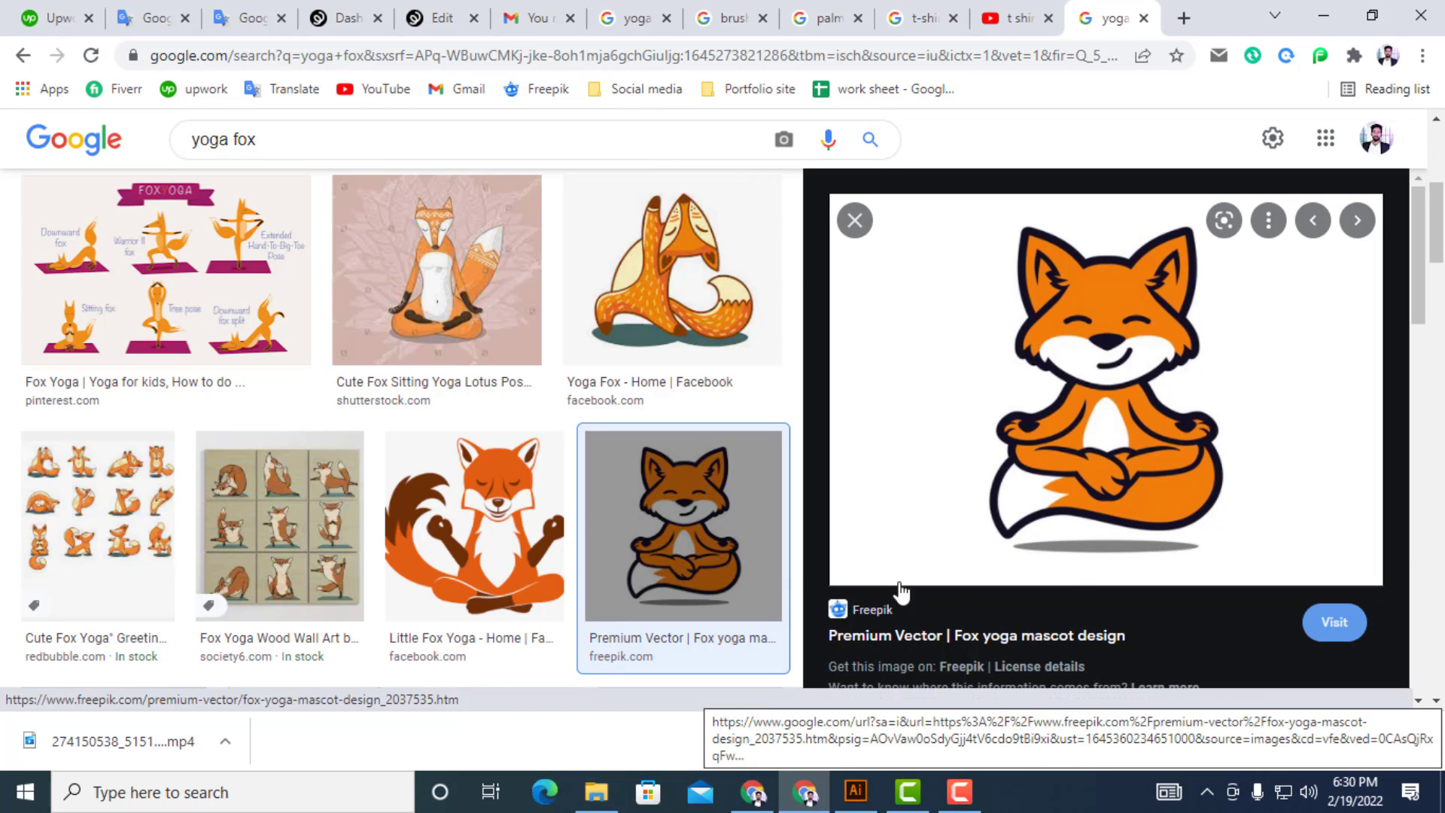
{"action": "right_click", "coordinate": [1079, 363]}
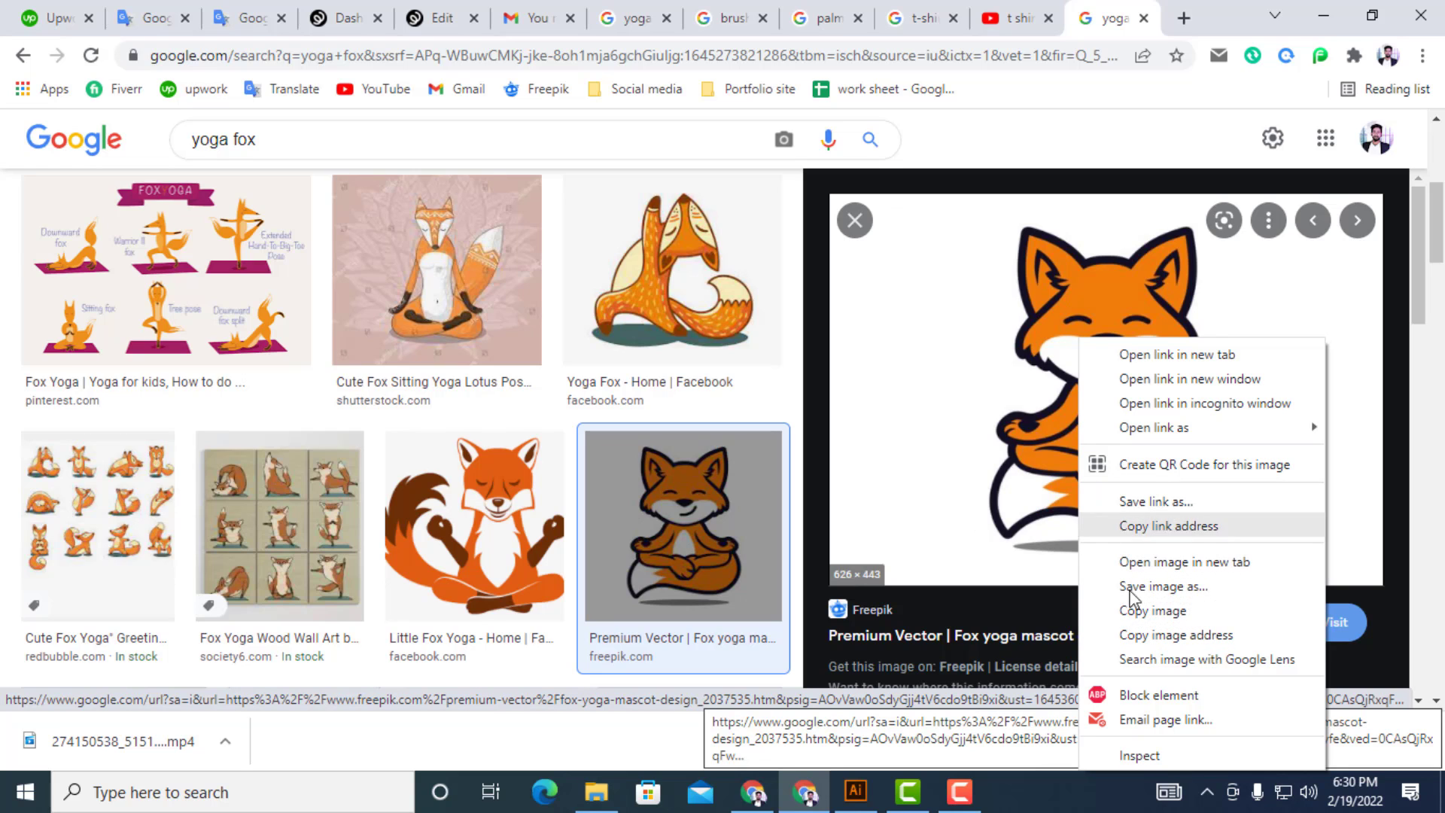
{"action": "left_click", "coordinate": [1153, 611]}
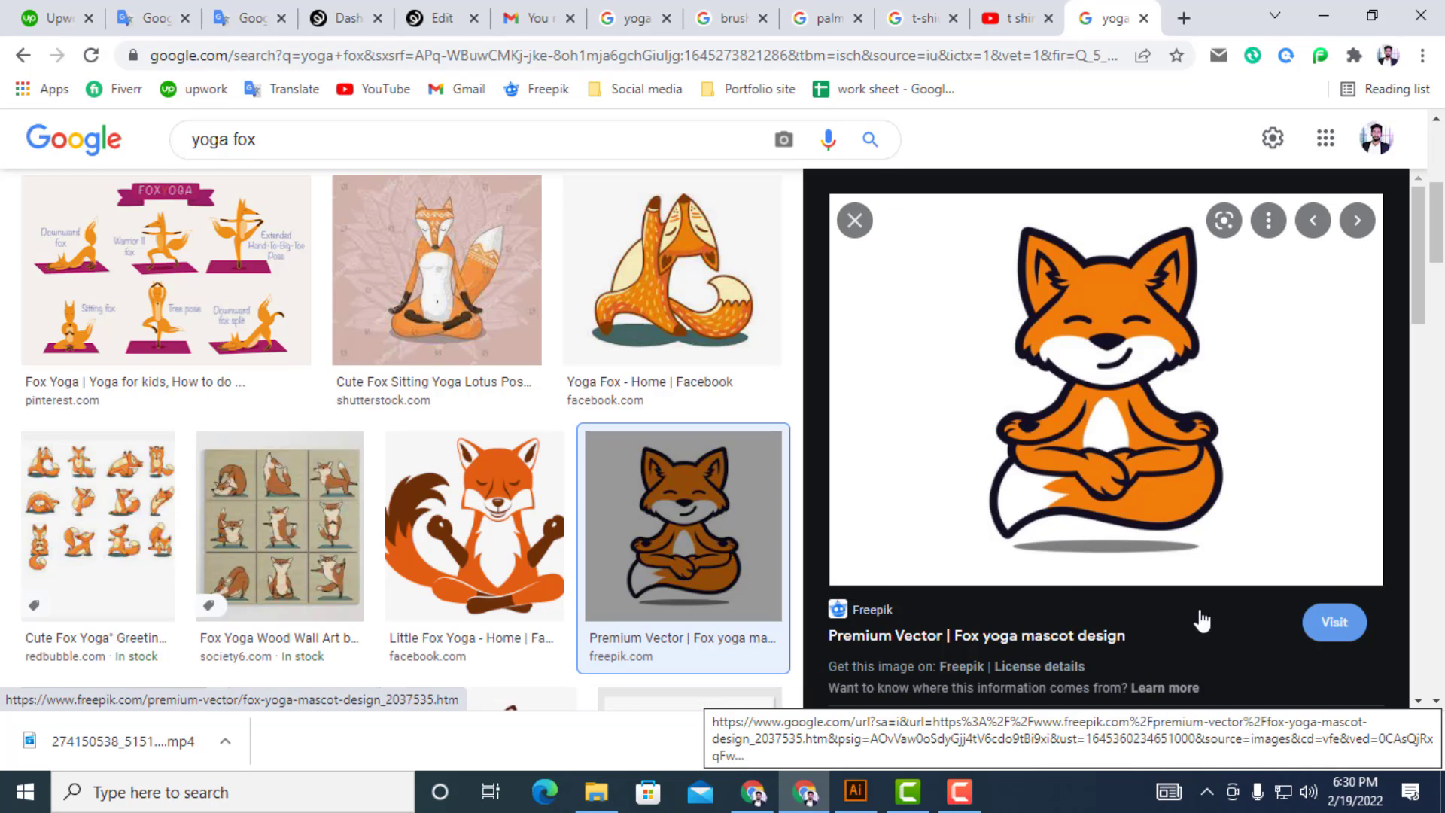
Switch to Illustrator, paste the copied fox image, and place it on the empty canvas beyond the T-shirt artboard, on the side away from the artwork pieces
{"action": "left_click", "coordinate": [853, 787]}
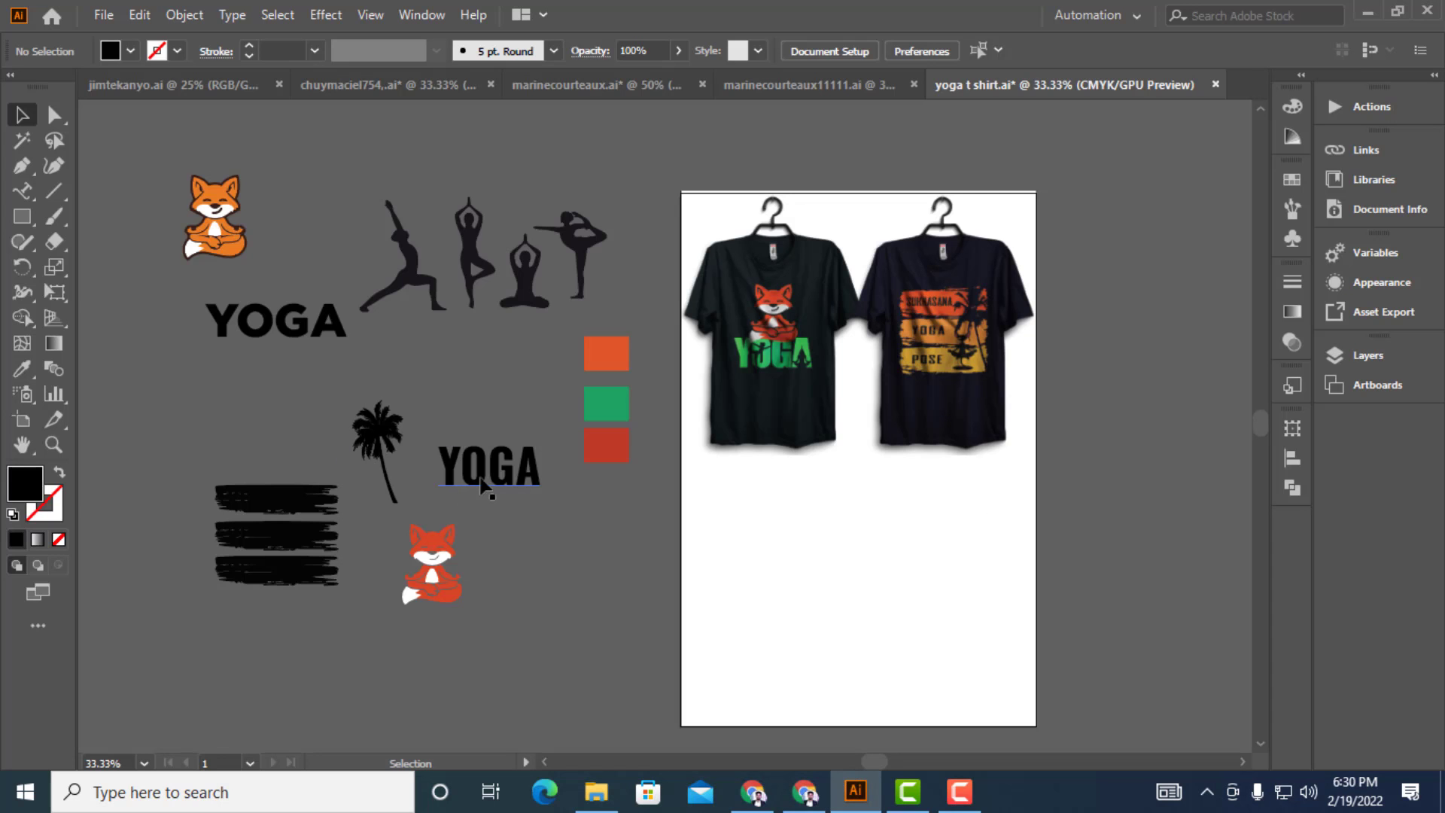
{"action": "key", "text": "ctrl+minus"}
{"action": "left_click_drag", "start_coordinate": [782, 486], "coordinate": [625, 574]}
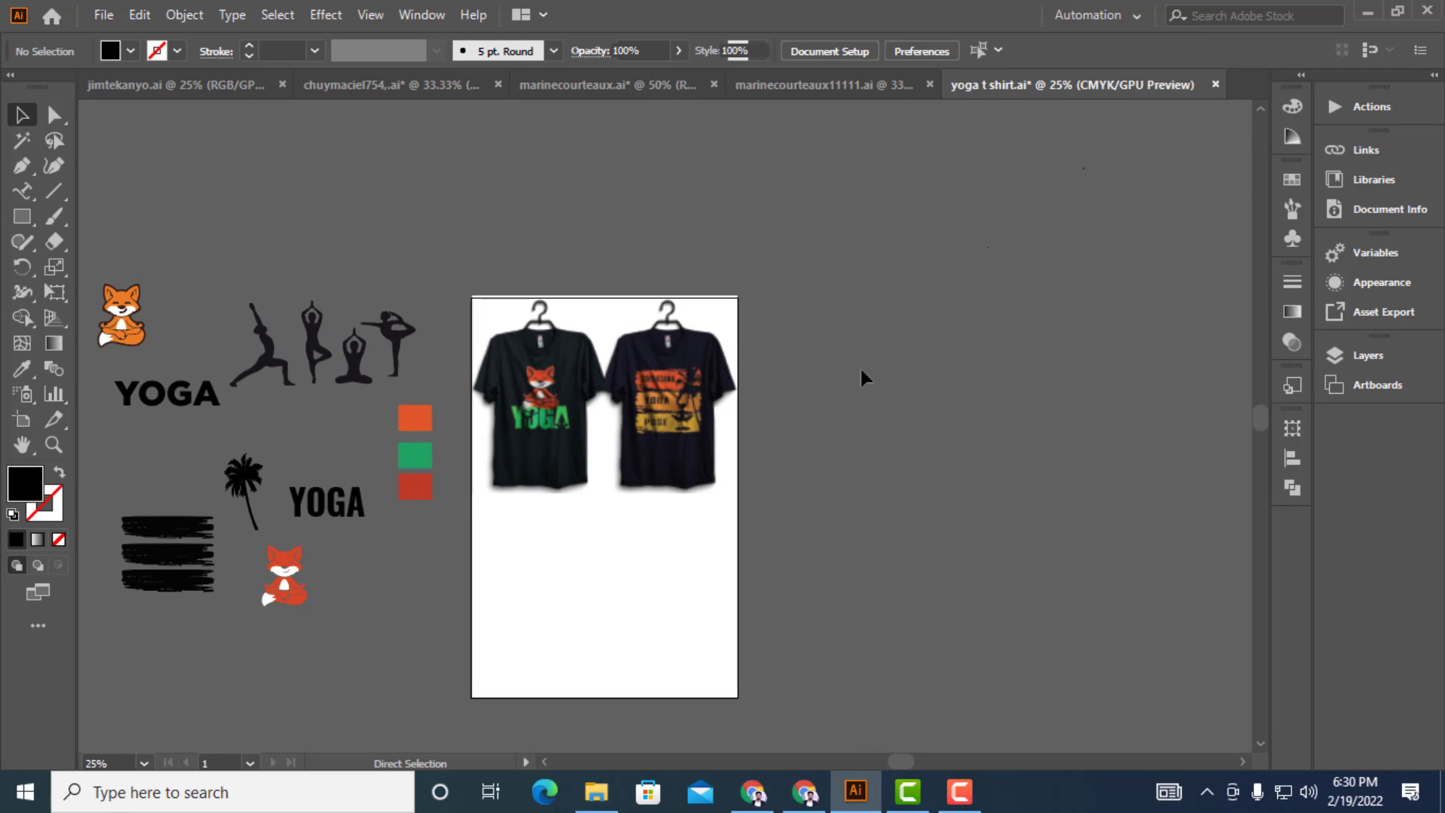
{"action": "key", "text": "ctrl+v"}
{"action": "left_click_drag", "start_coordinate": [735, 420], "coordinate": [994, 290]}
{"action": "left_click", "coordinate": [907, 436]}
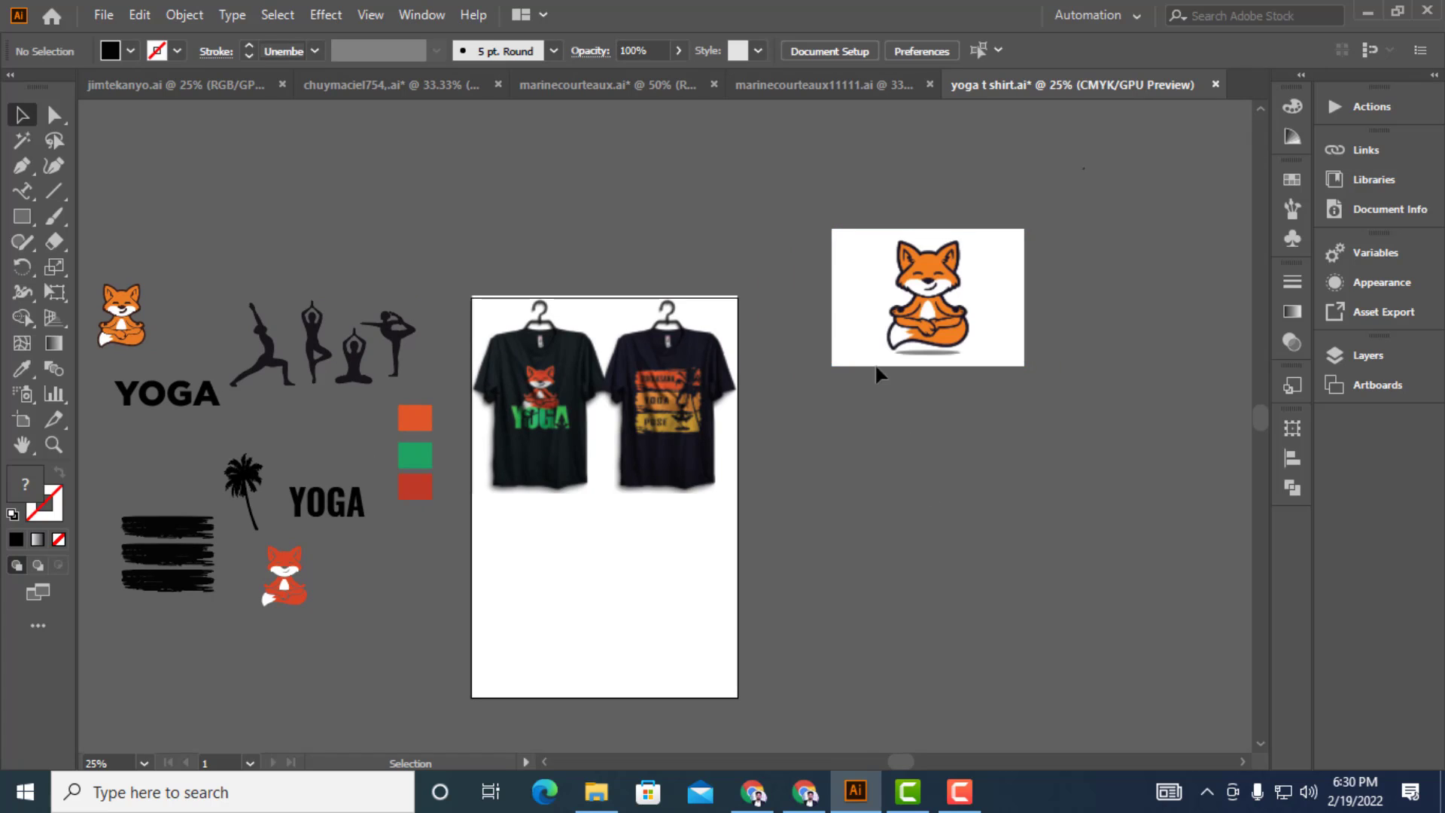
Trace the pasted fox image with the 3 Colors preset and expand the tracing into paths
{"action": "left_click", "coordinate": [952, 274]}
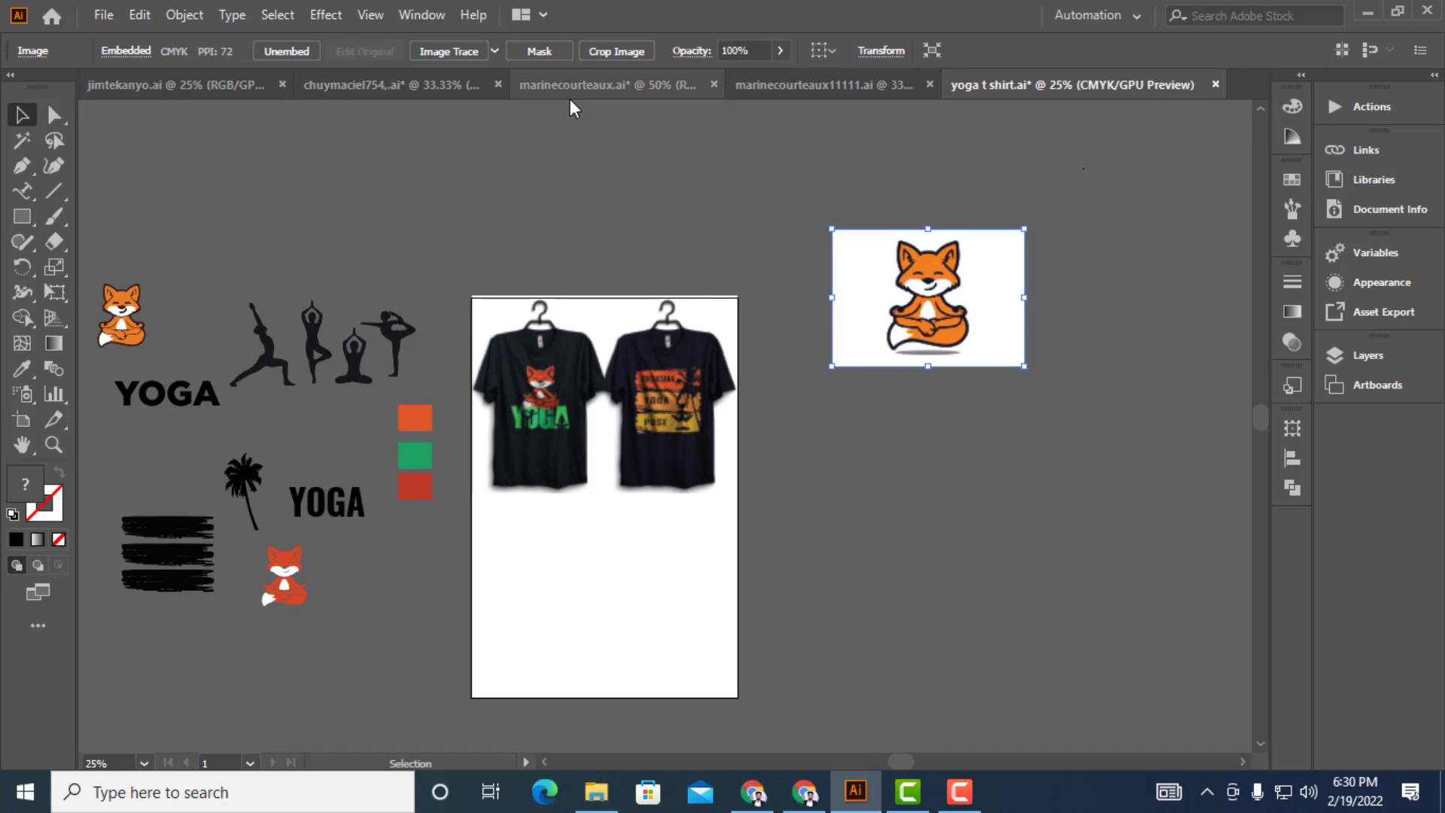
{"action": "left_click", "coordinate": [493, 50]}
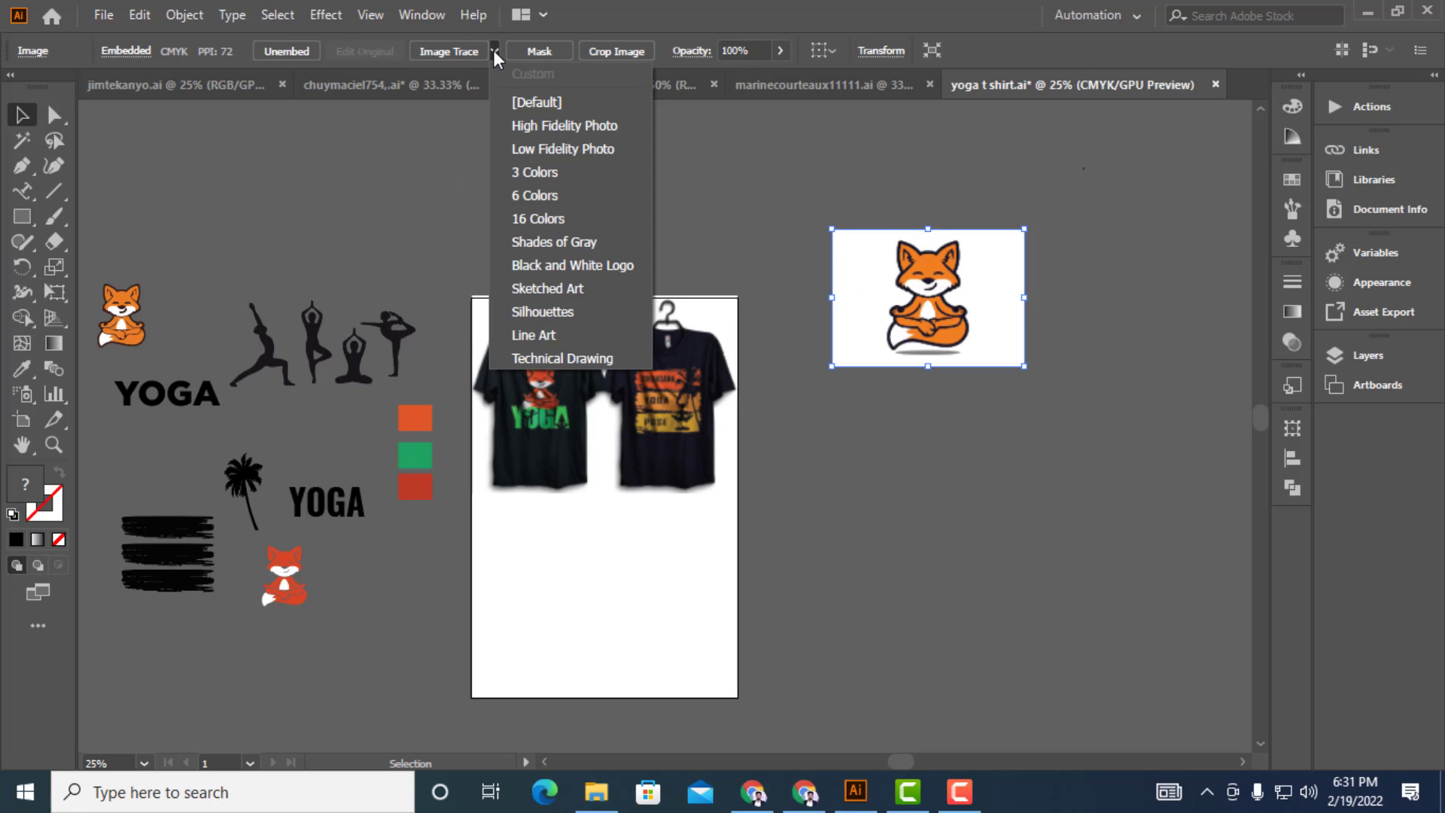
{"action": "left_click", "coordinate": [545, 174]}
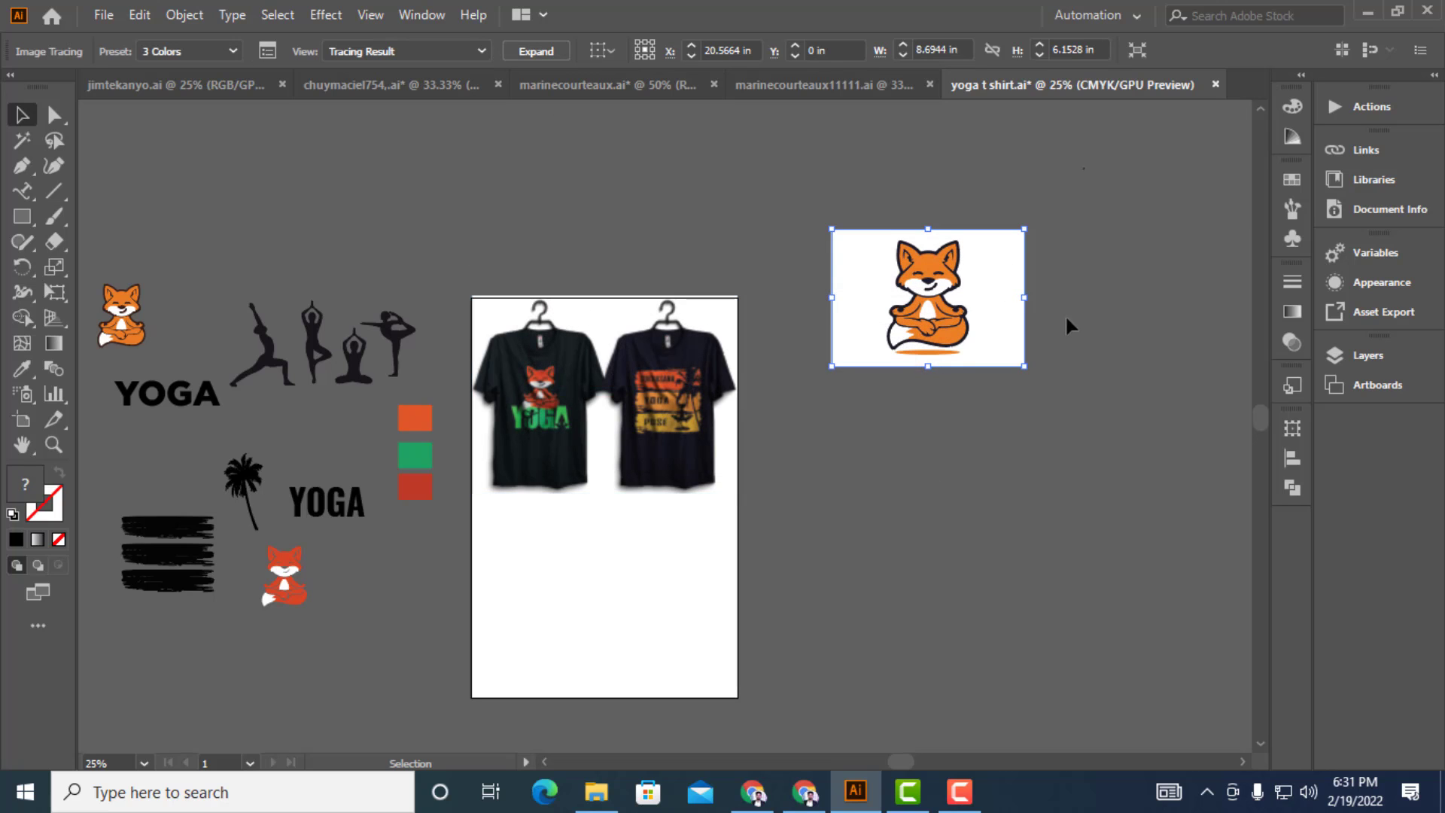
{"action": "scroll", "coordinate": [975, 307], "scroll_direction": "up", "scroll_amount": 3}
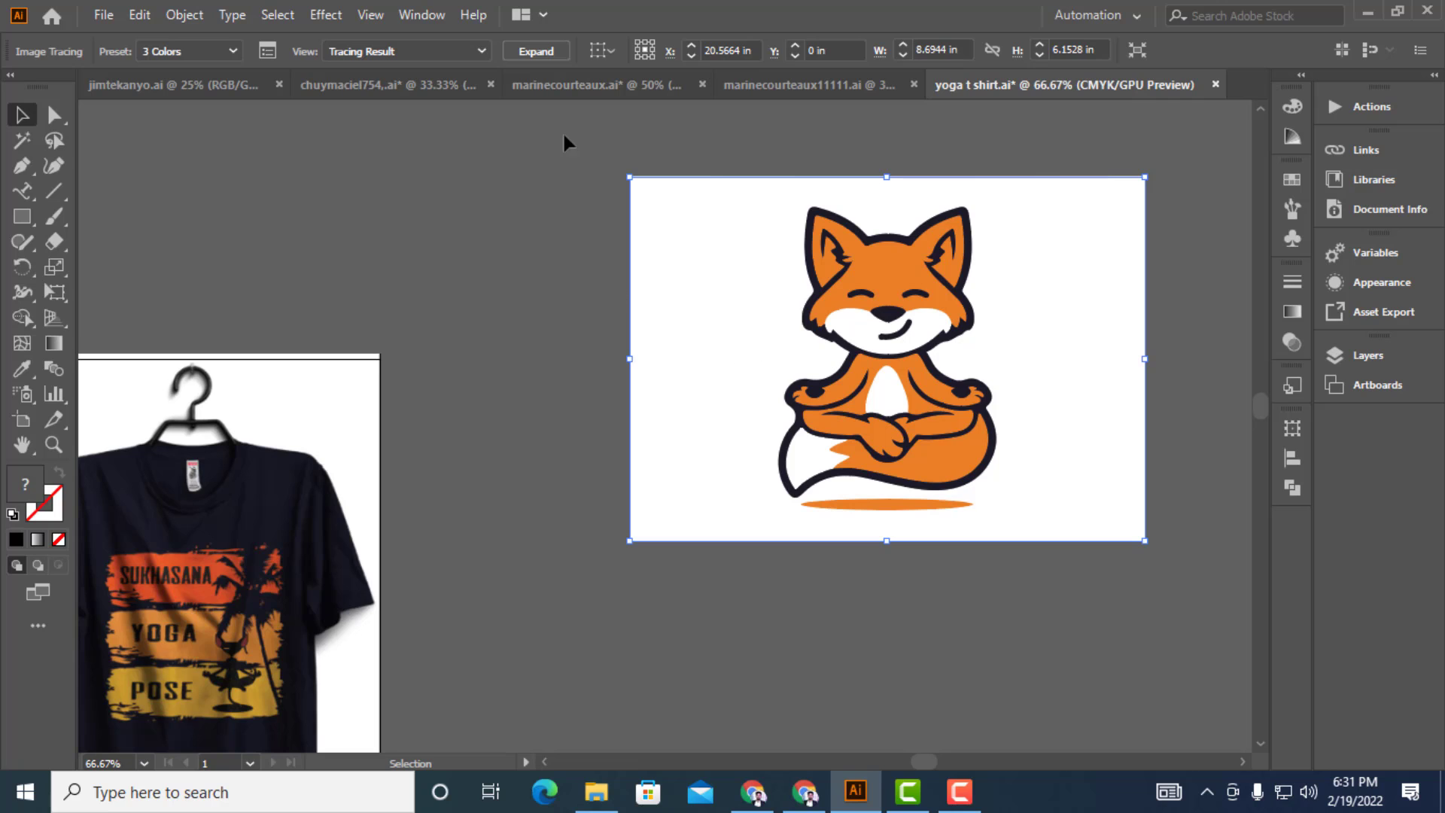
{"action": "left_click", "coordinate": [532, 51]}
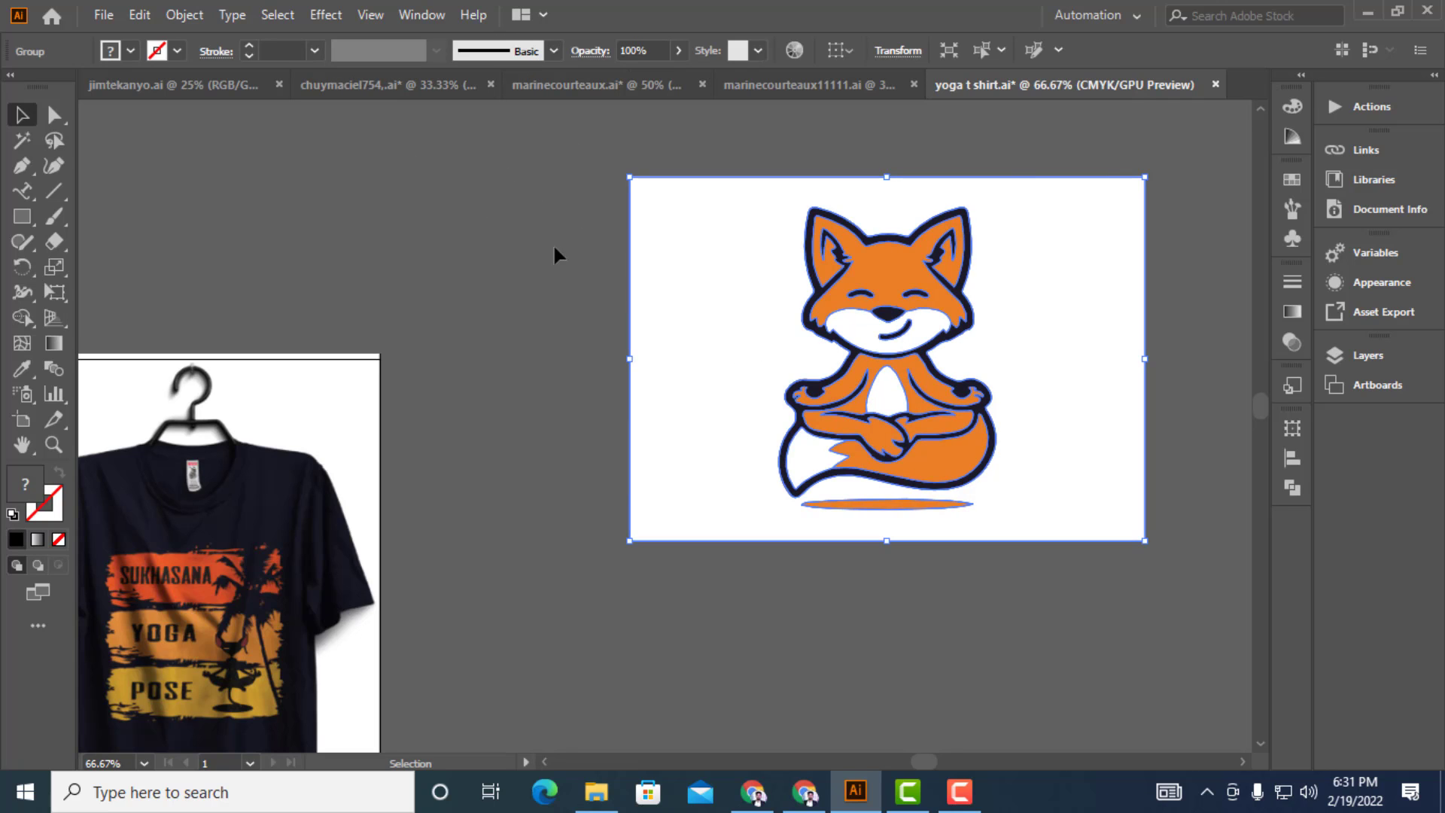
Ungroup the expanded fox tracing, and delete its white background and the orange shadow ellipse under the fox
{"action": "right_click", "coordinate": [762, 294]}
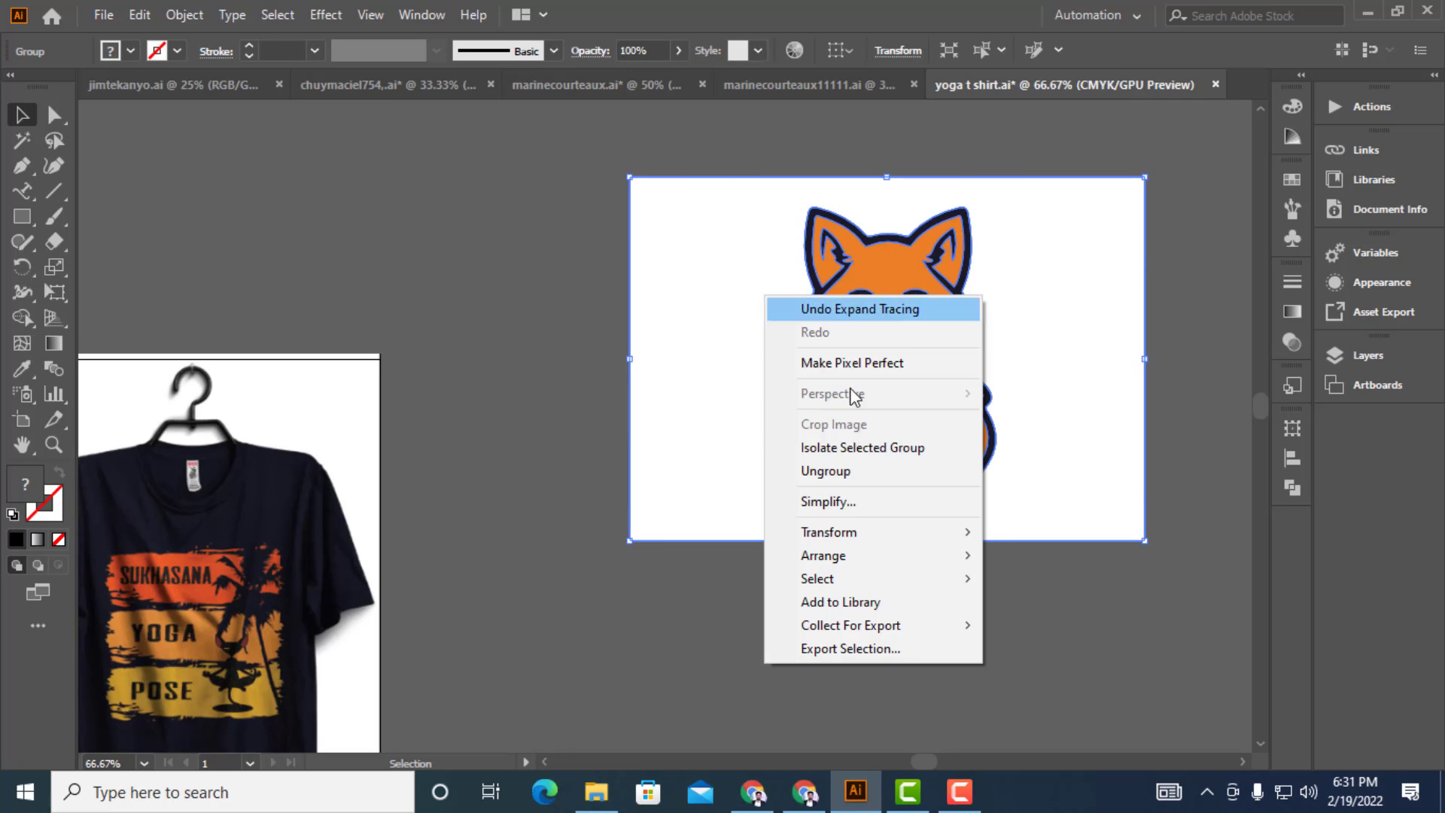
{"action": "left_click", "coordinate": [804, 465]}
{"action": "left_click", "coordinate": [689, 310]}
{"action": "key", "text": "Delete"}
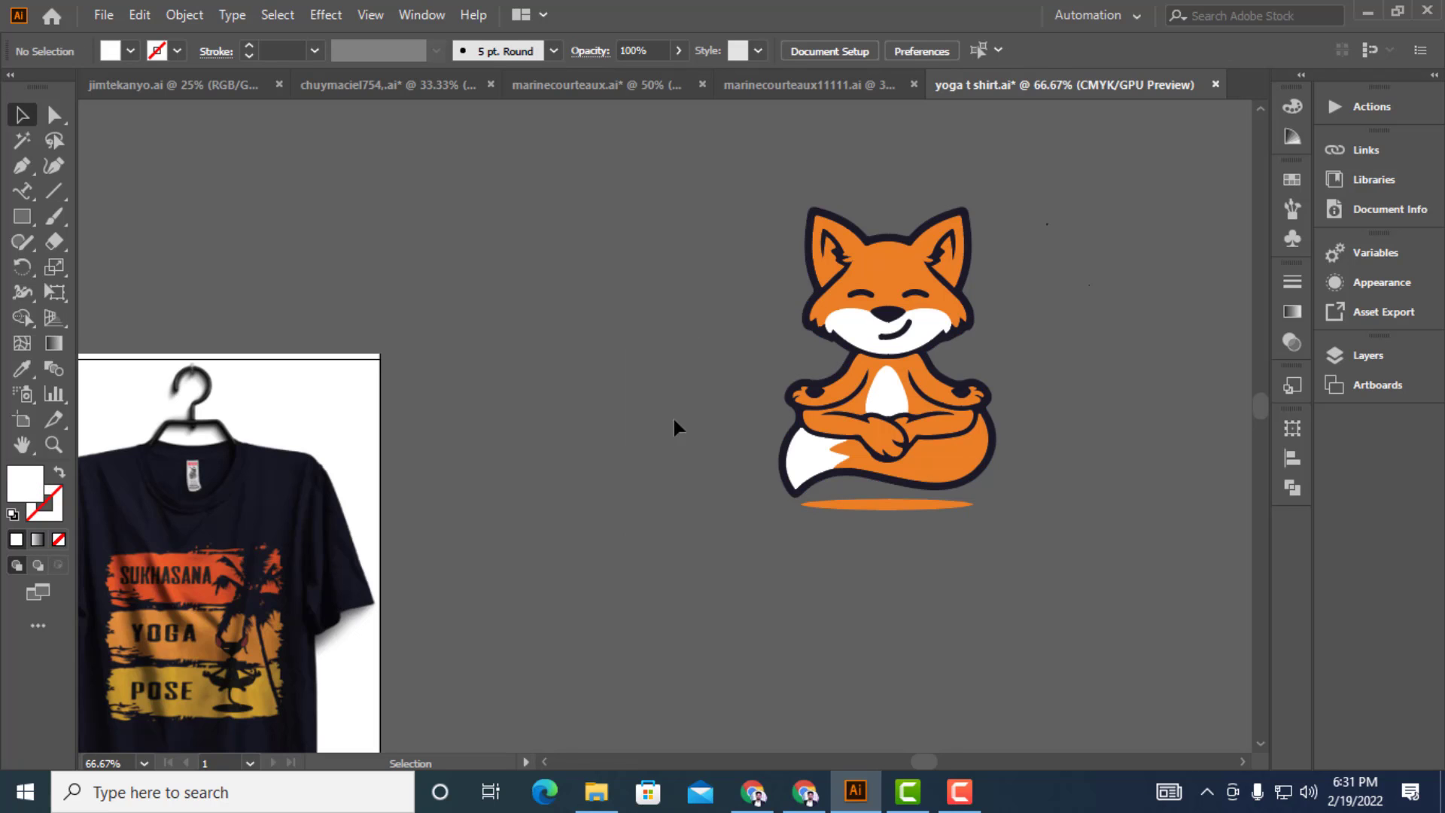
{"action": "left_click", "coordinate": [914, 504]}
{"action": "key", "text": "Delete"}
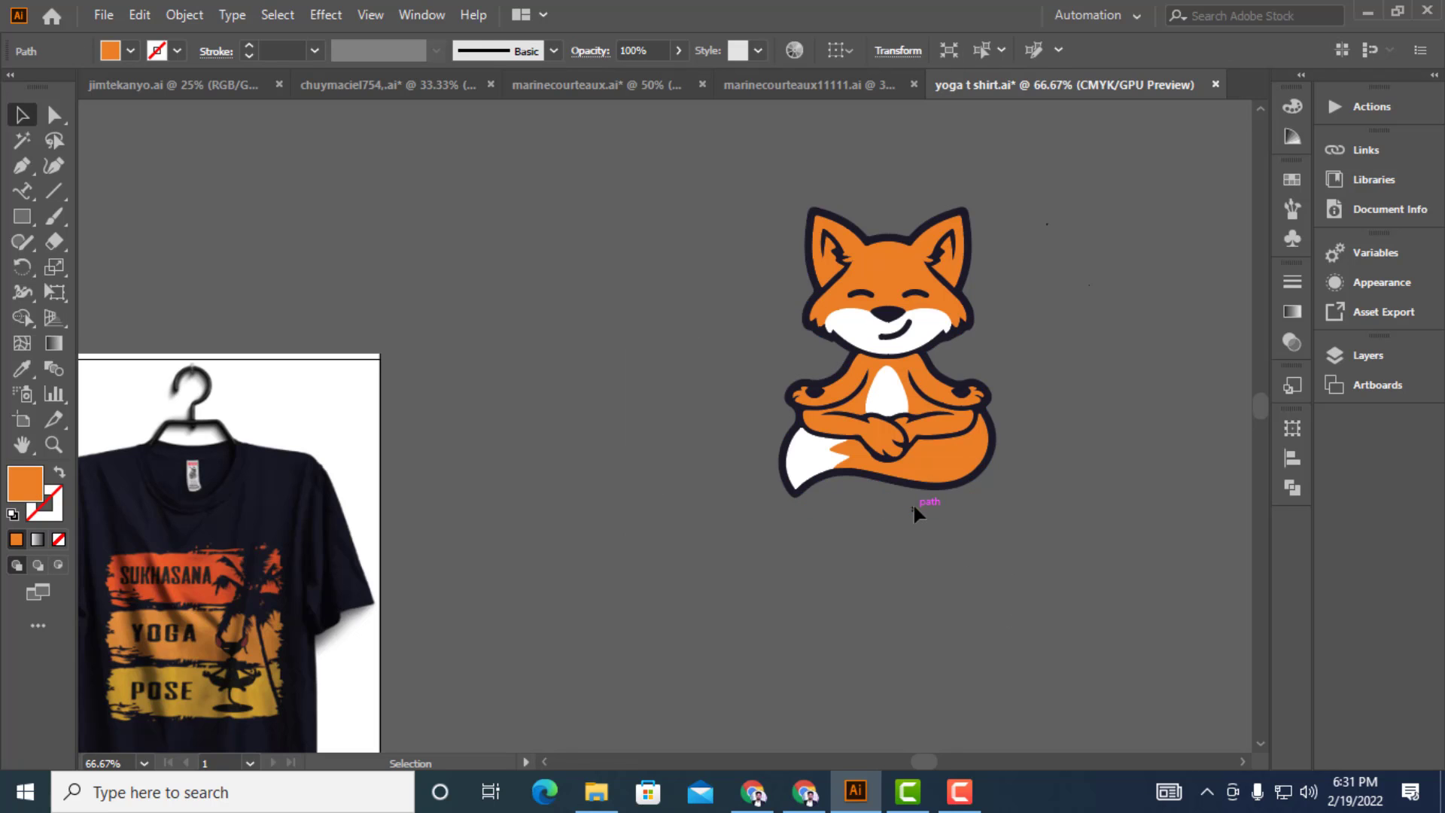
Move the condensed YOGA text beside the palm tree to directly beneath the red fox
{"action": "scroll", "coordinate": [760, 525], "scroll_direction": "down", "scroll_amount": 1}
{"action": "left_click_drag", "start_coordinate": [885, 576], "coordinate": [988, 553]}
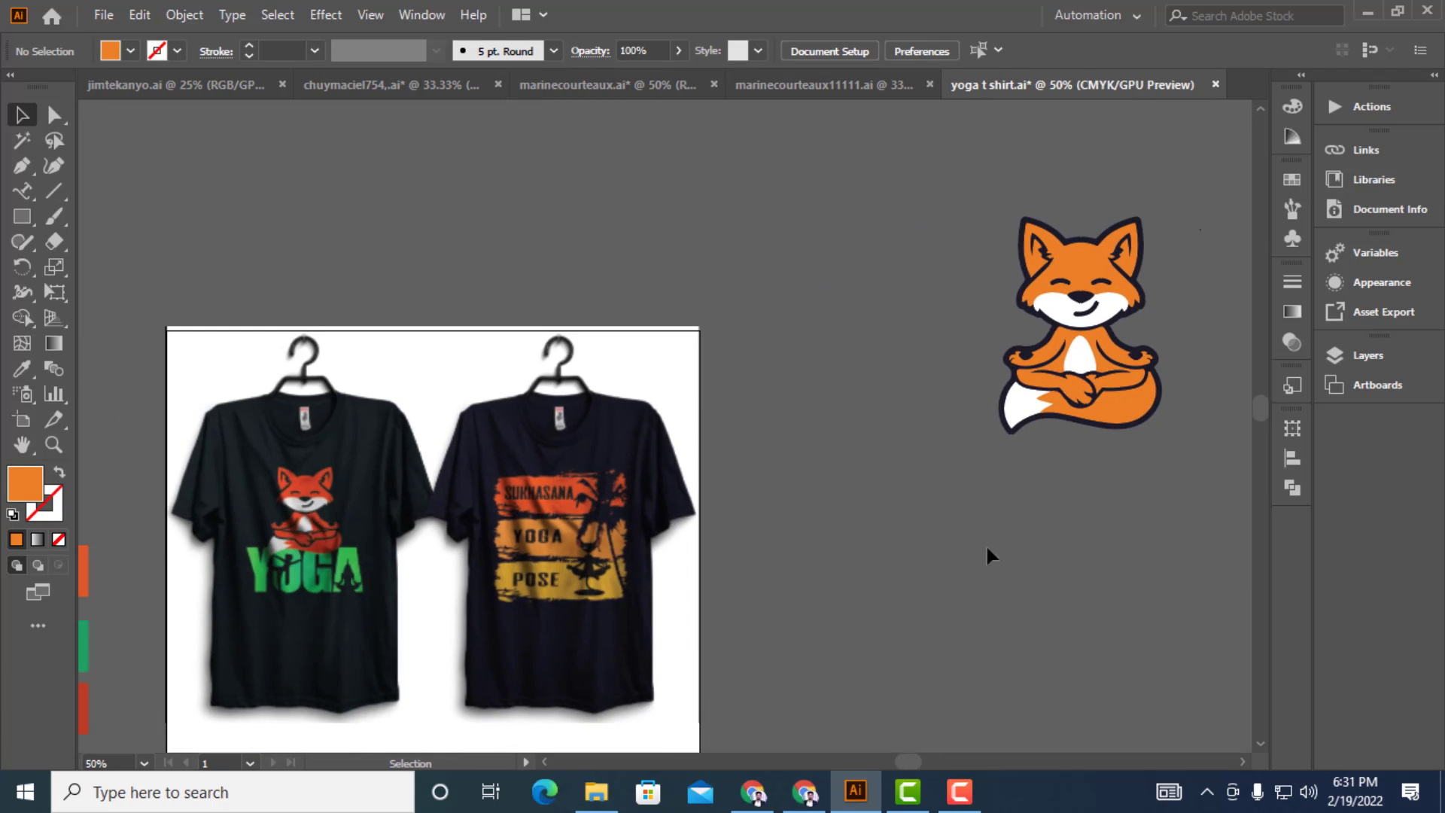
{"action": "scroll", "coordinate": [906, 499], "scroll_direction": "down", "scroll_amount": 1}
{"action": "left_click_drag", "start_coordinate": [906, 500], "coordinate": [1015, 455]}
{"action": "left_click_drag", "start_coordinate": [1112, 417], "coordinate": [1161, 306]}
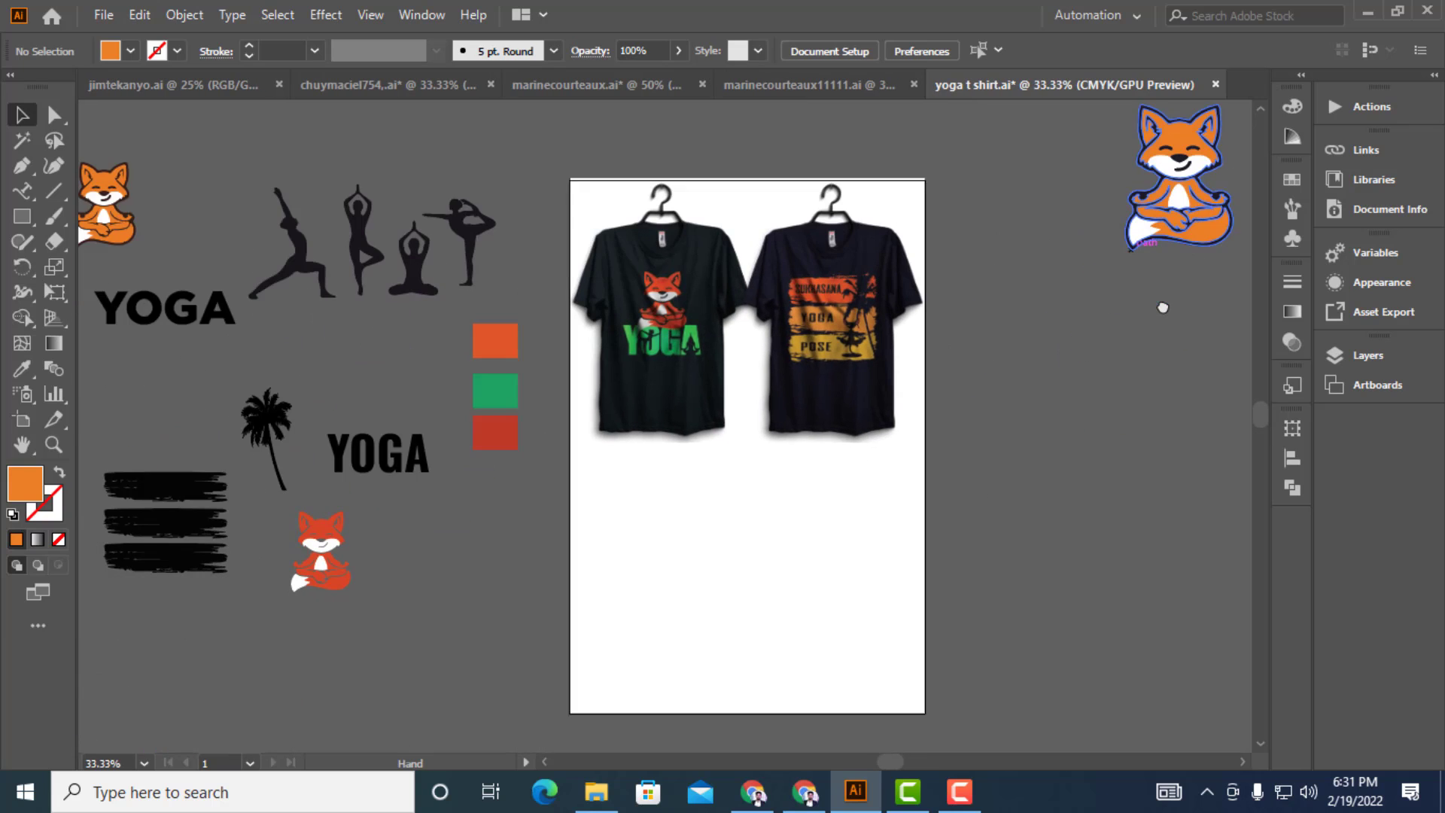
{"action": "left_click_drag", "start_coordinate": [390, 591], "coordinate": [608, 505]}
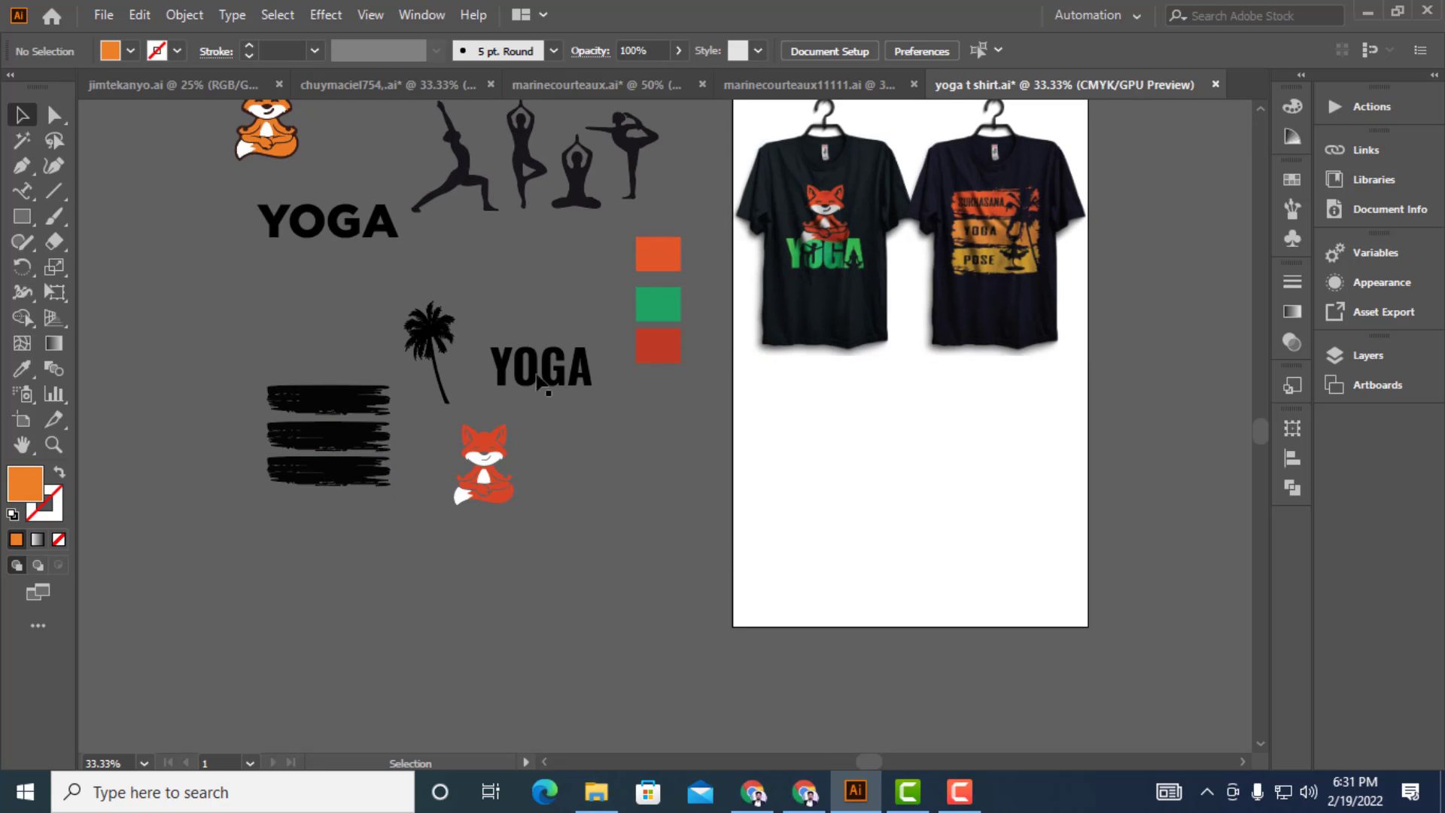
{"action": "left_click_drag", "start_coordinate": [548, 378], "coordinate": [503, 550]}
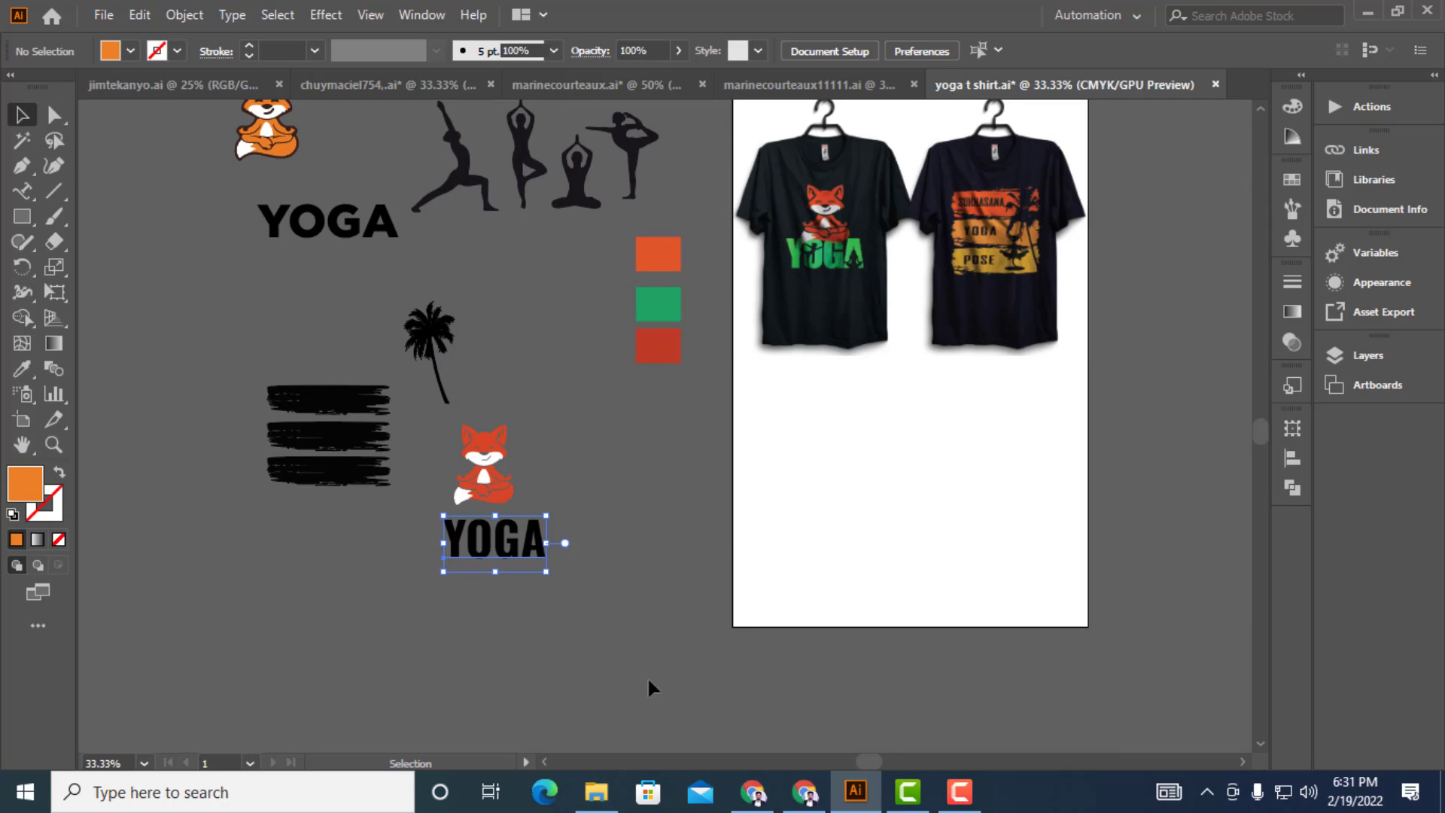
Switch to the Chrome window with the reference searches, open a new tab, and search Google for "font 1001"
{"action": "left_click", "coordinate": [753, 791]}
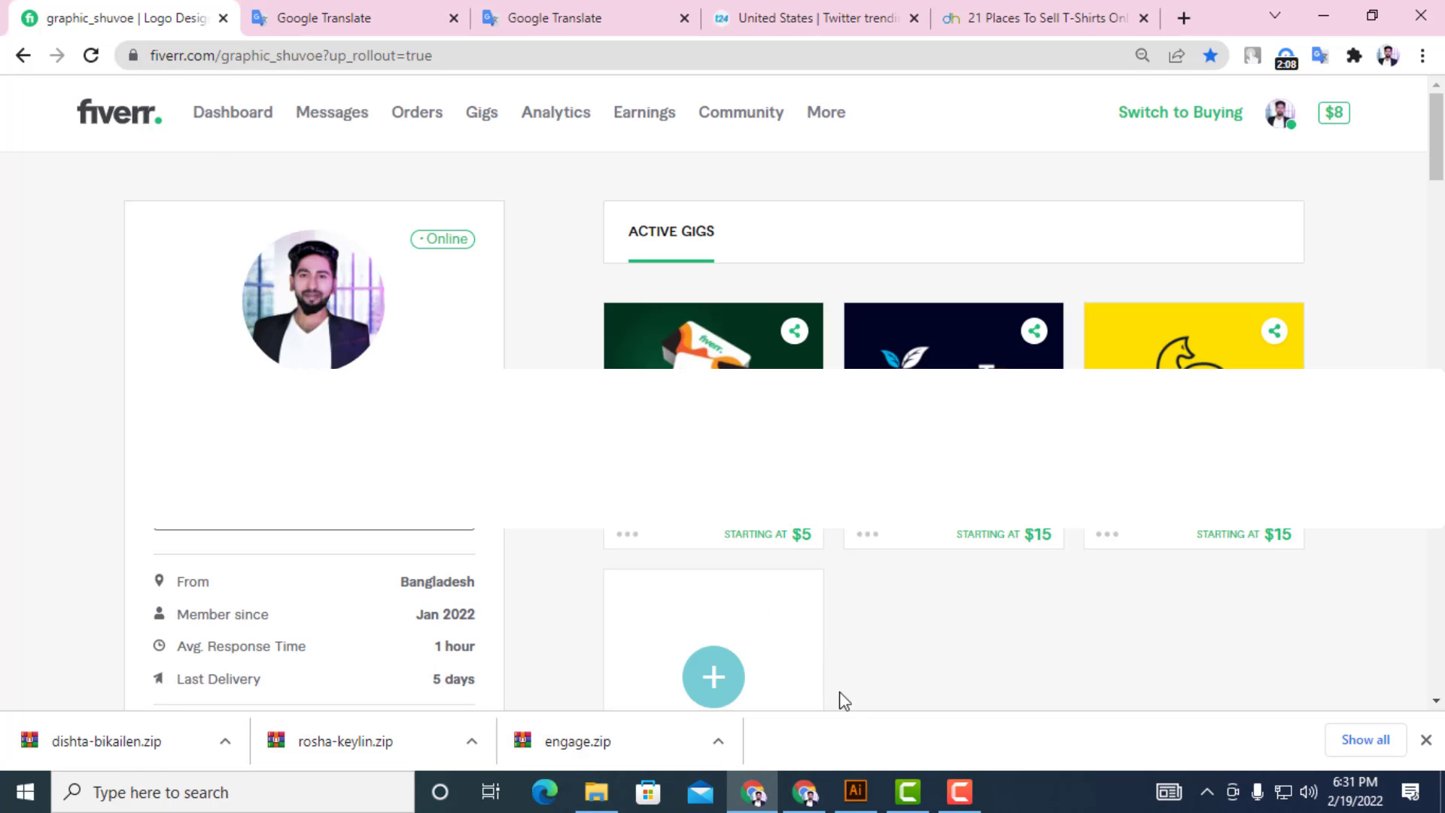
{"action": "left_click", "coordinate": [804, 791]}
{"action": "left_click", "coordinate": [1183, 20]}
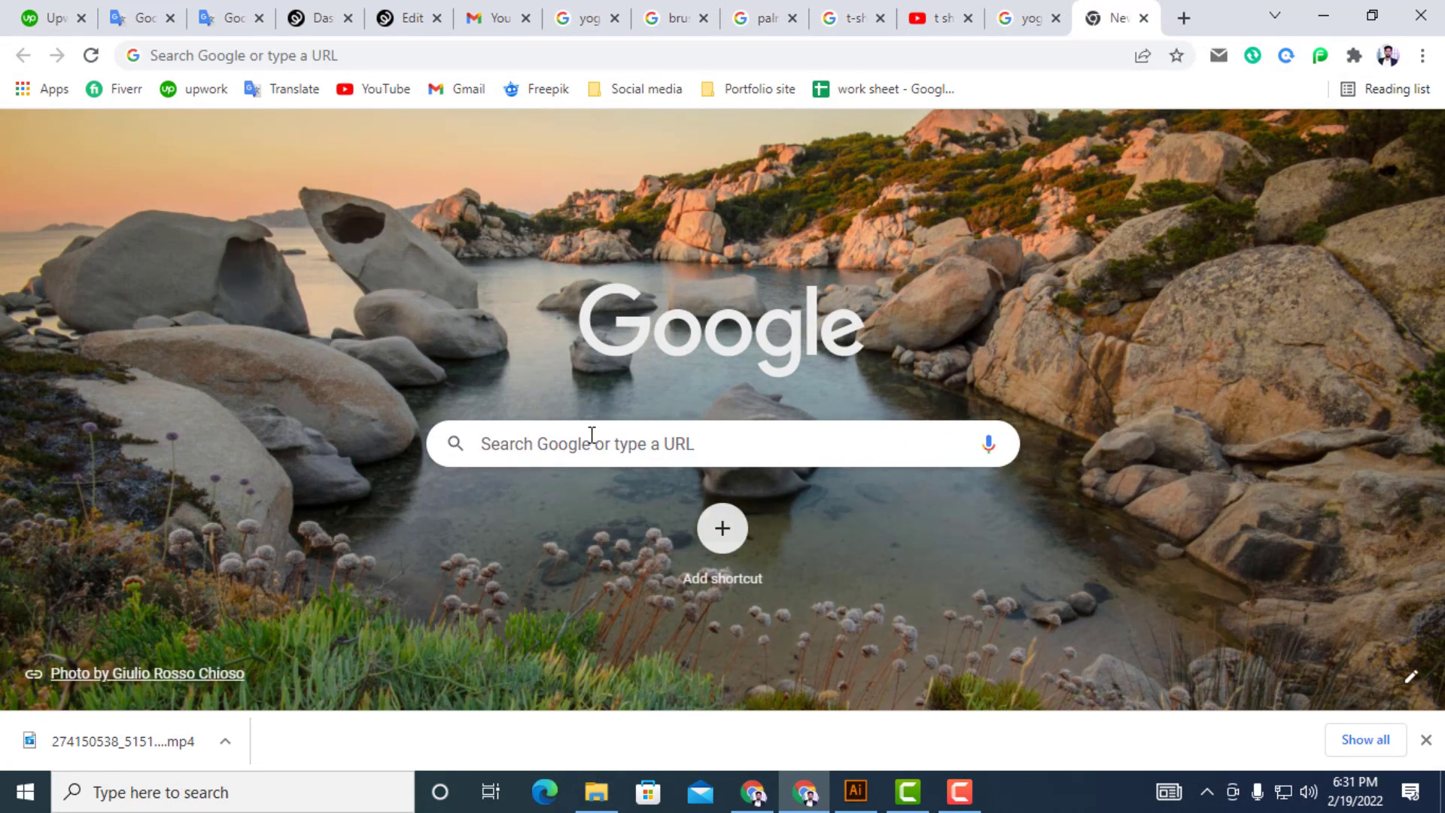
{"action": "left_click", "coordinate": [592, 440]}
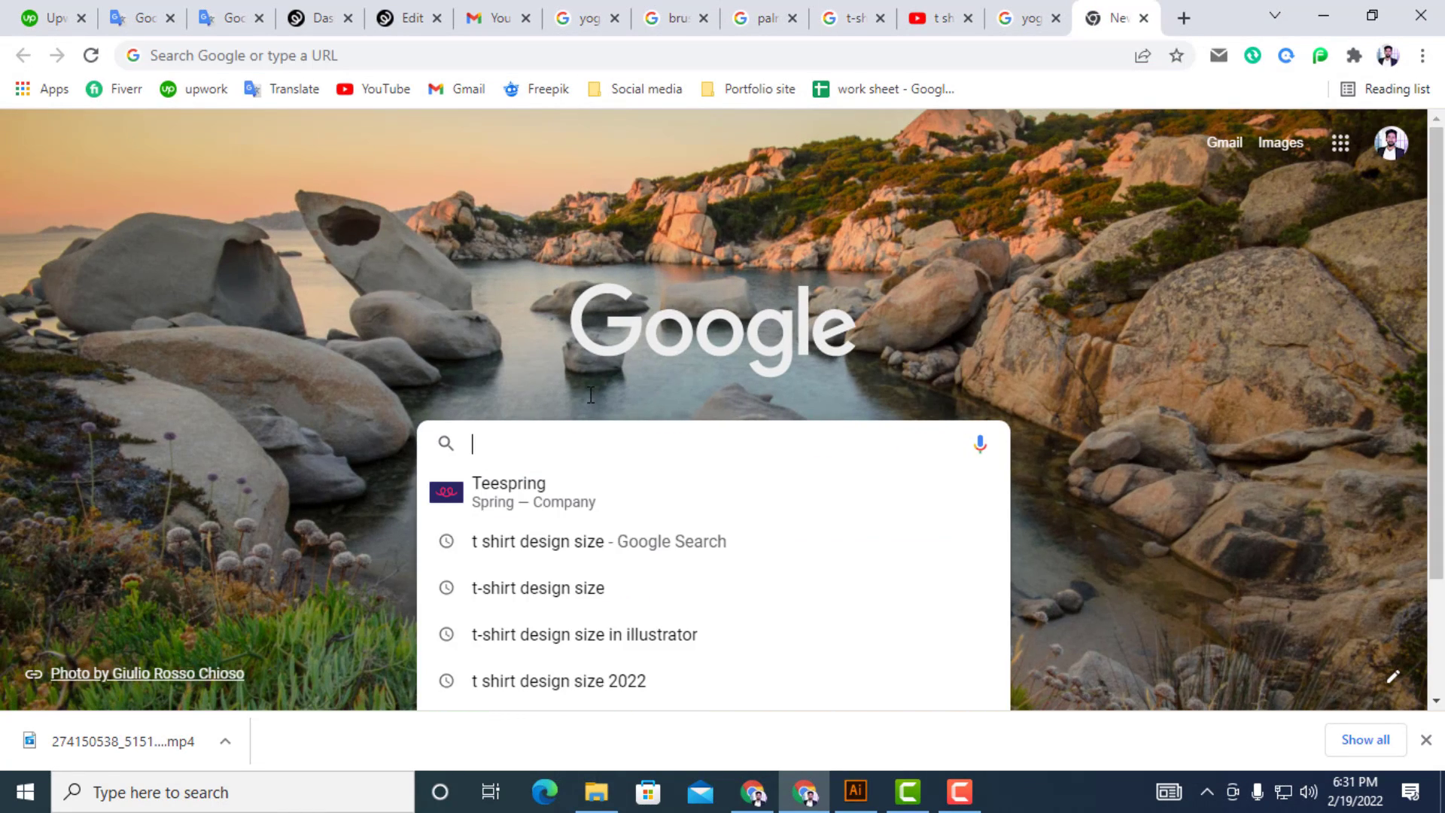
{"action": "type", "text": "fin"}
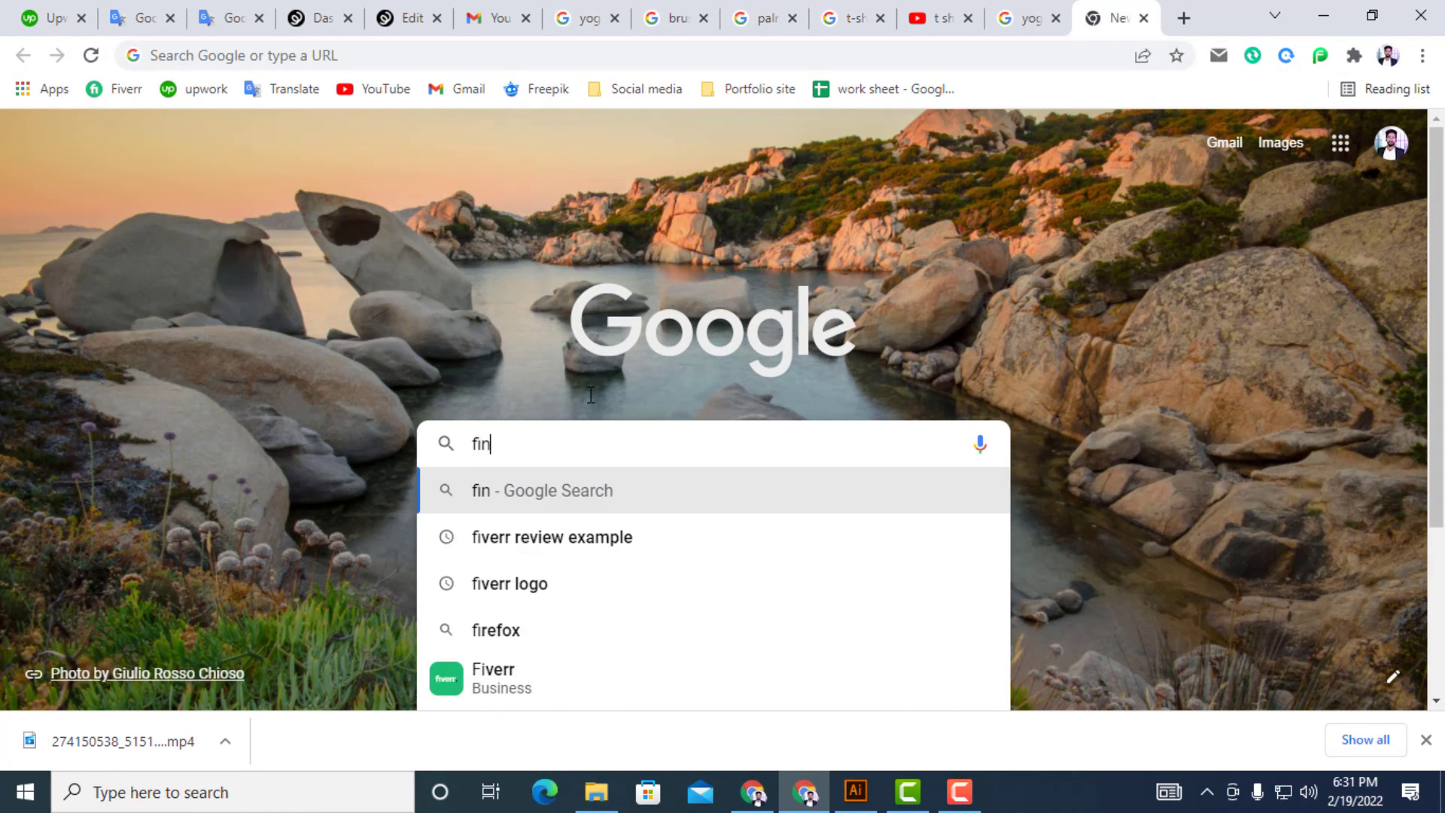
{"action": "type", "text": "t 100"}
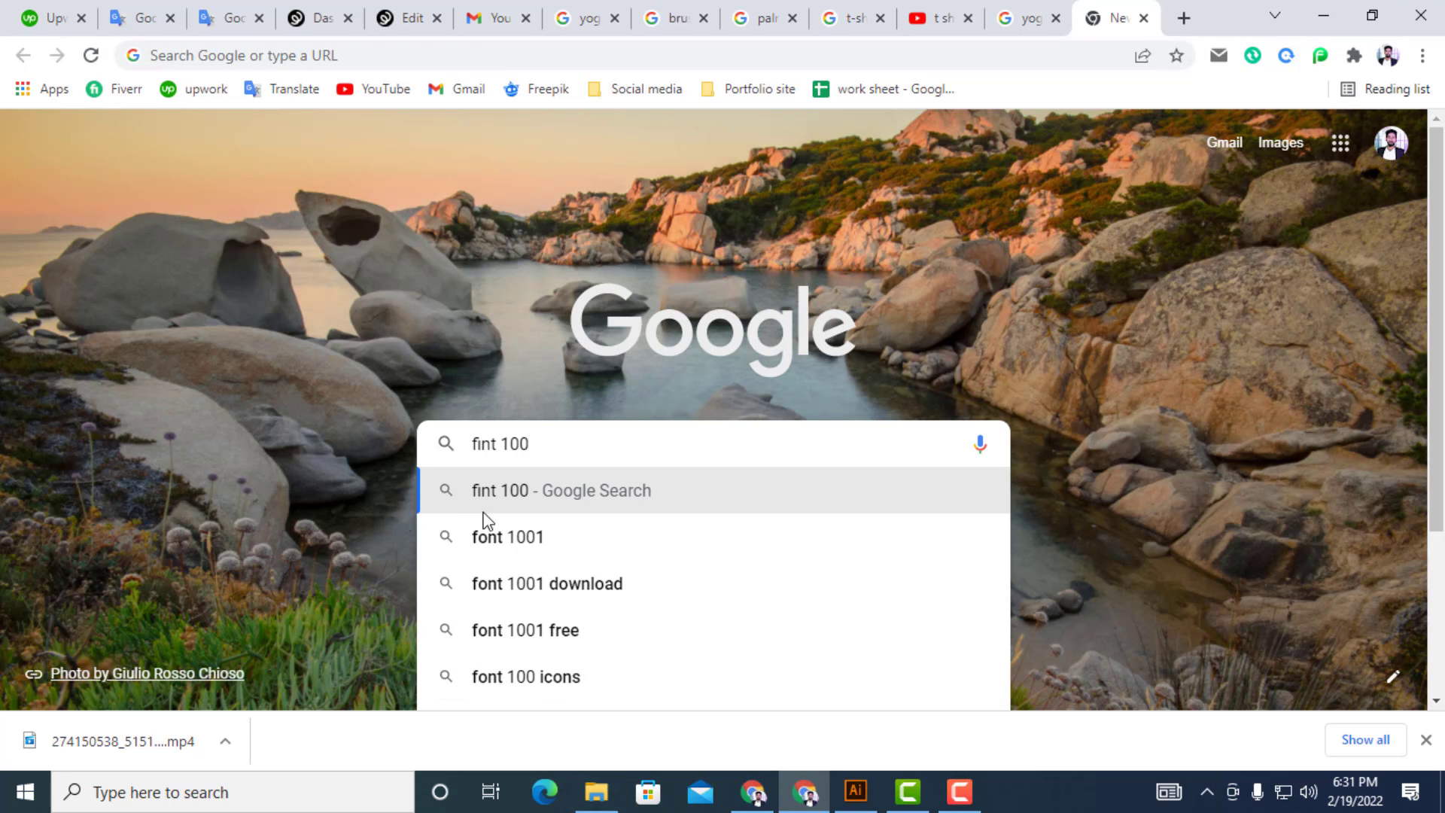
{"action": "left_click", "coordinate": [518, 527]}
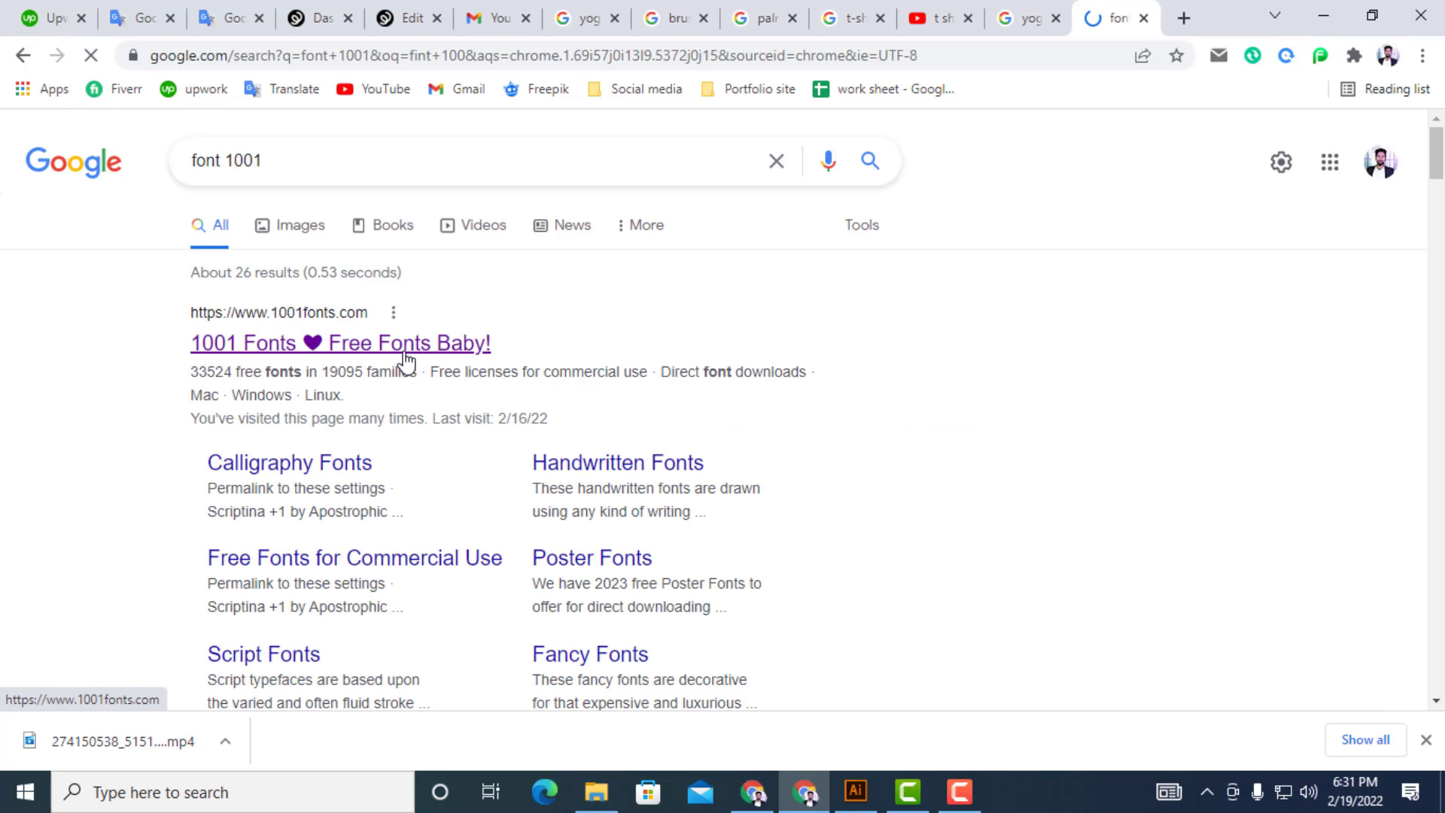
Open the 1001 Fonts site from the search results and set the font preview text to "yoga"
{"action": "left_click", "coordinate": [388, 348]}
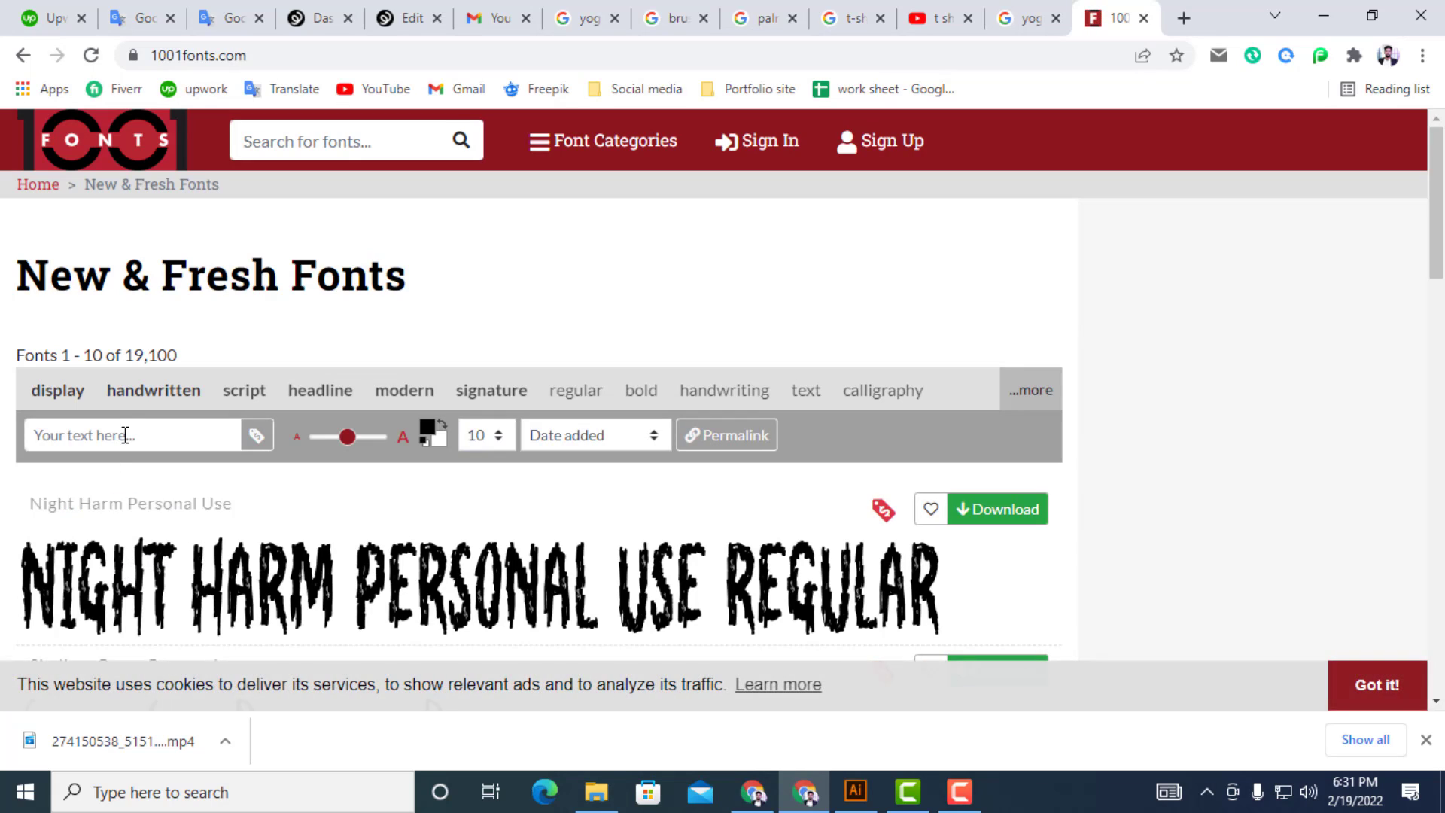
{"action": "left_click", "coordinate": [122, 431]}
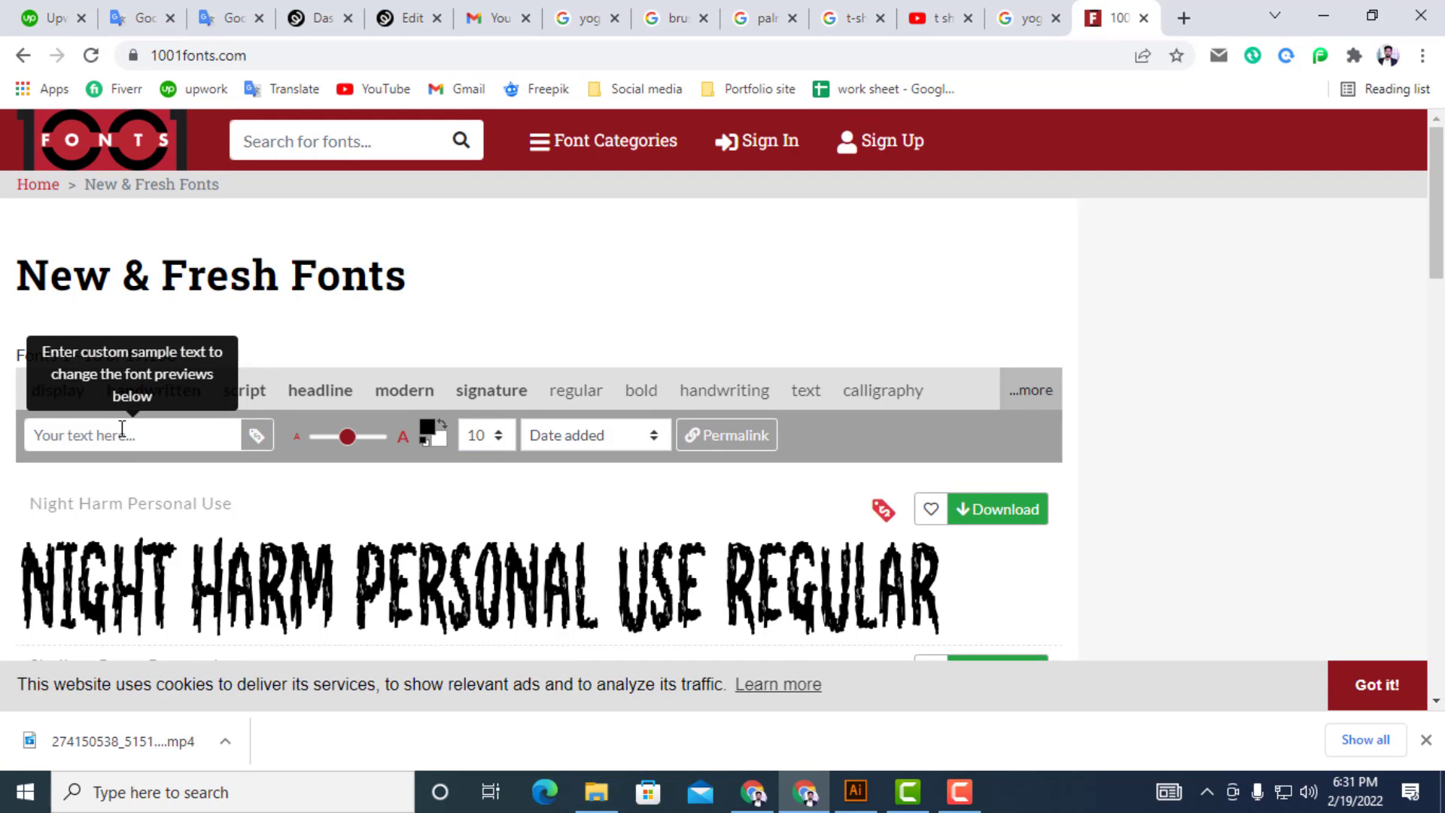
{"action": "type", "text": "yoga"}
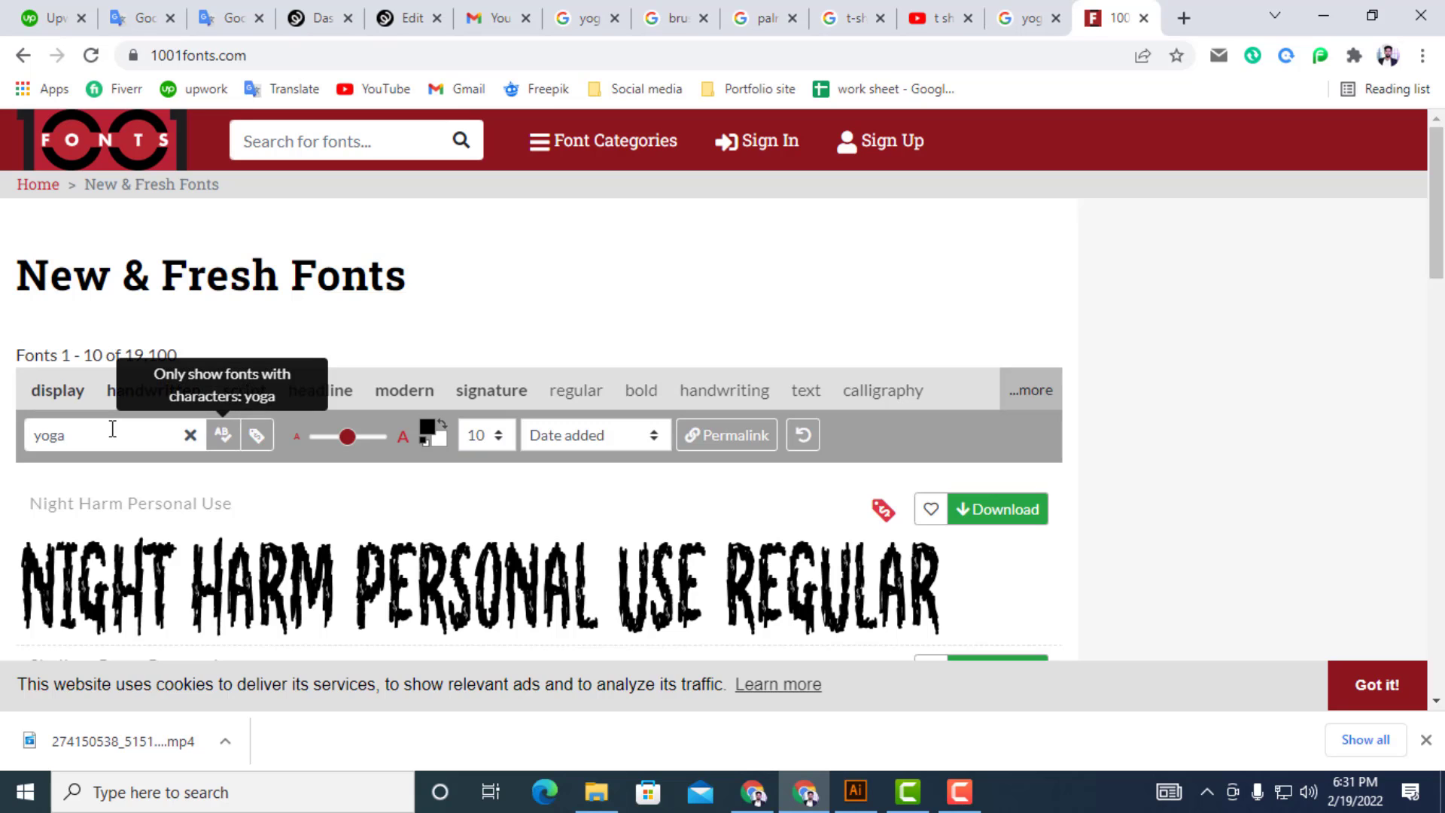
Browse the "yoga" previews on the first two pages of new fonts and in the bold fonts category
{"action": "scroll", "coordinate": [236, 507], "scroll_direction": "down", "scroll_amount": 7}
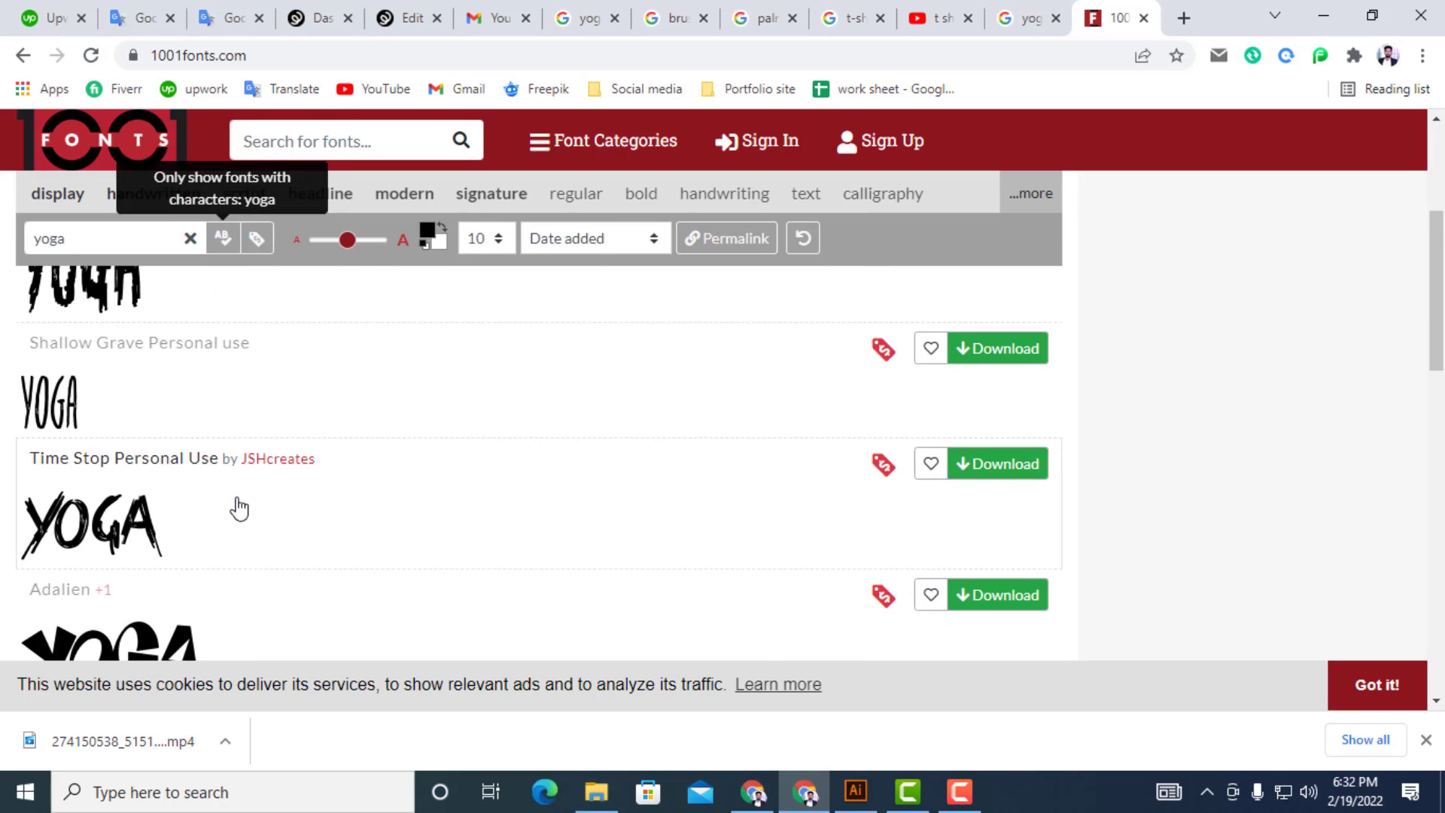
{"action": "scroll", "coordinate": [296, 488], "scroll_direction": "down", "scroll_amount": 8}
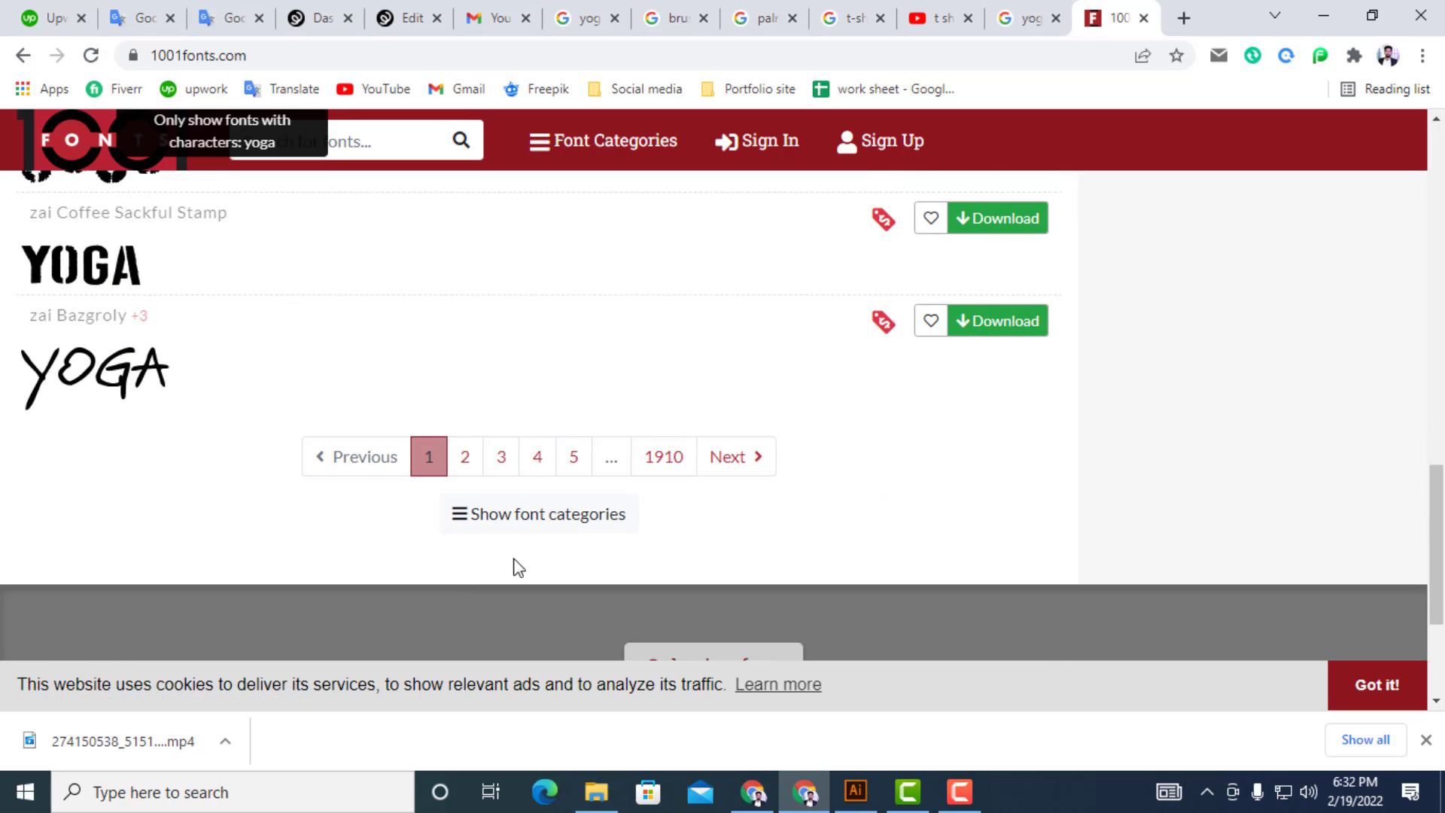
{"action": "left_click", "coordinate": [467, 459]}
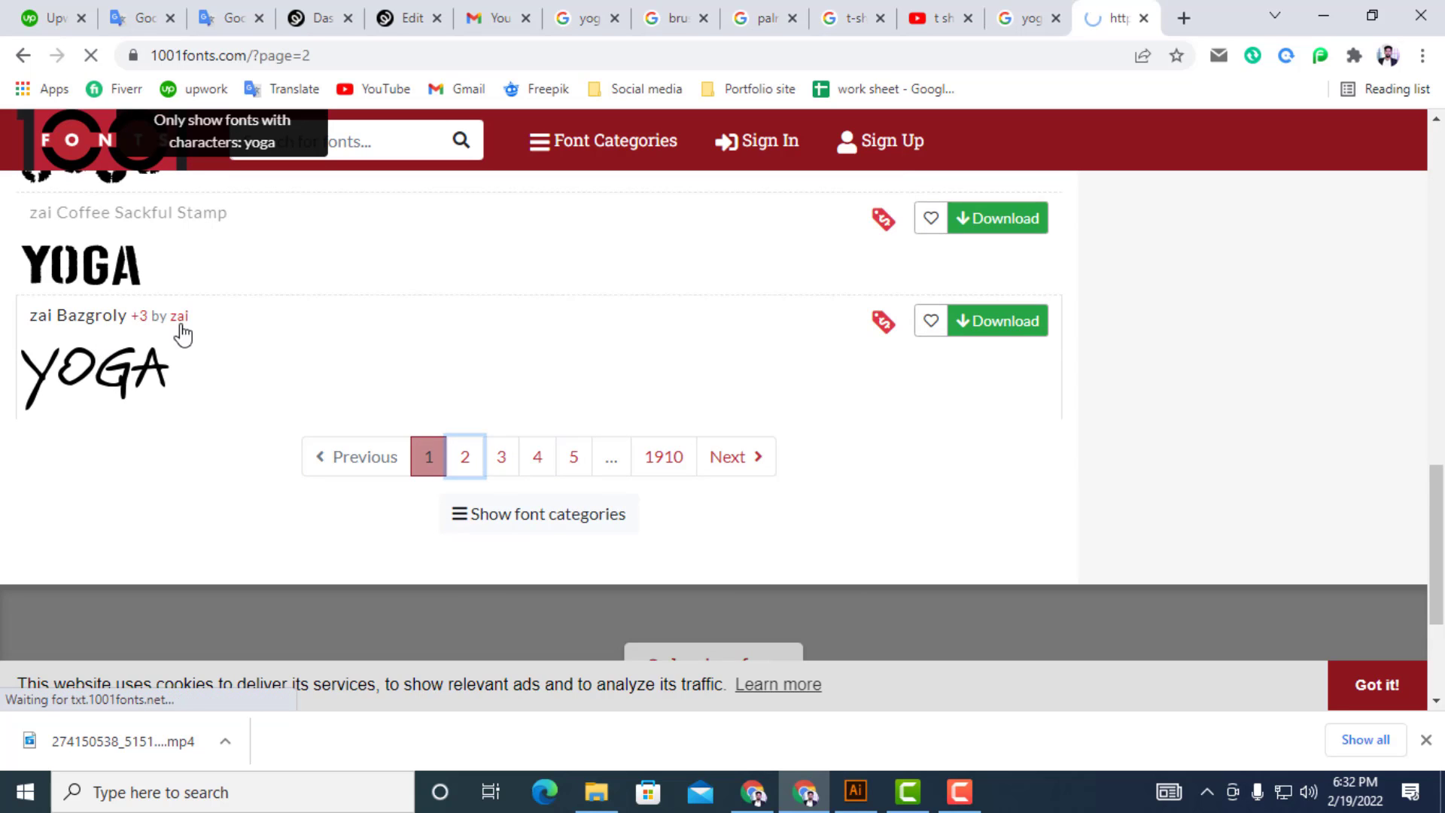
{"action": "scroll", "coordinate": [241, 403], "scroll_direction": "down", "scroll_amount": 10}
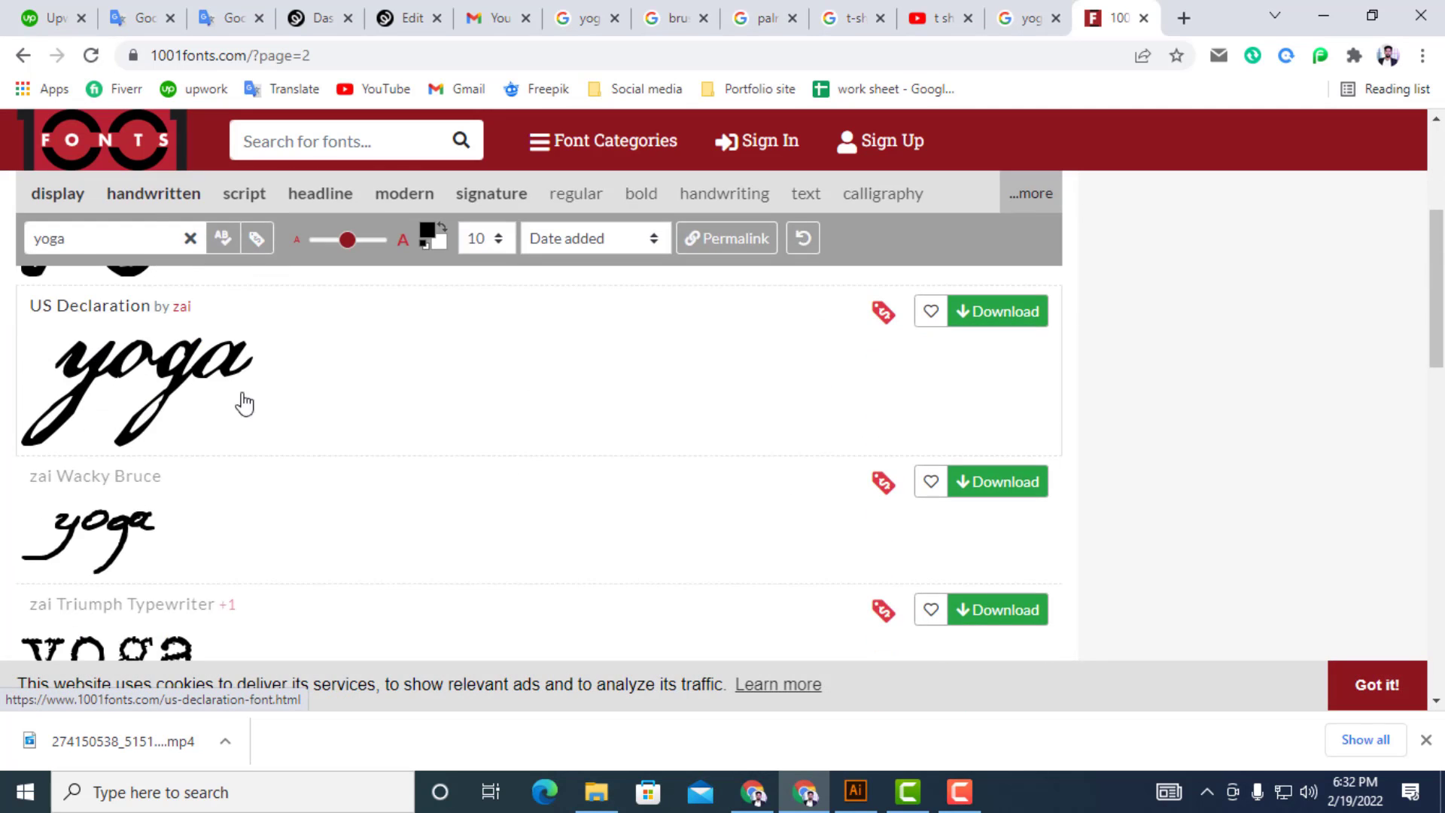
{"action": "scroll", "coordinate": [361, 481], "scroll_direction": "down", "scroll_amount": 2}
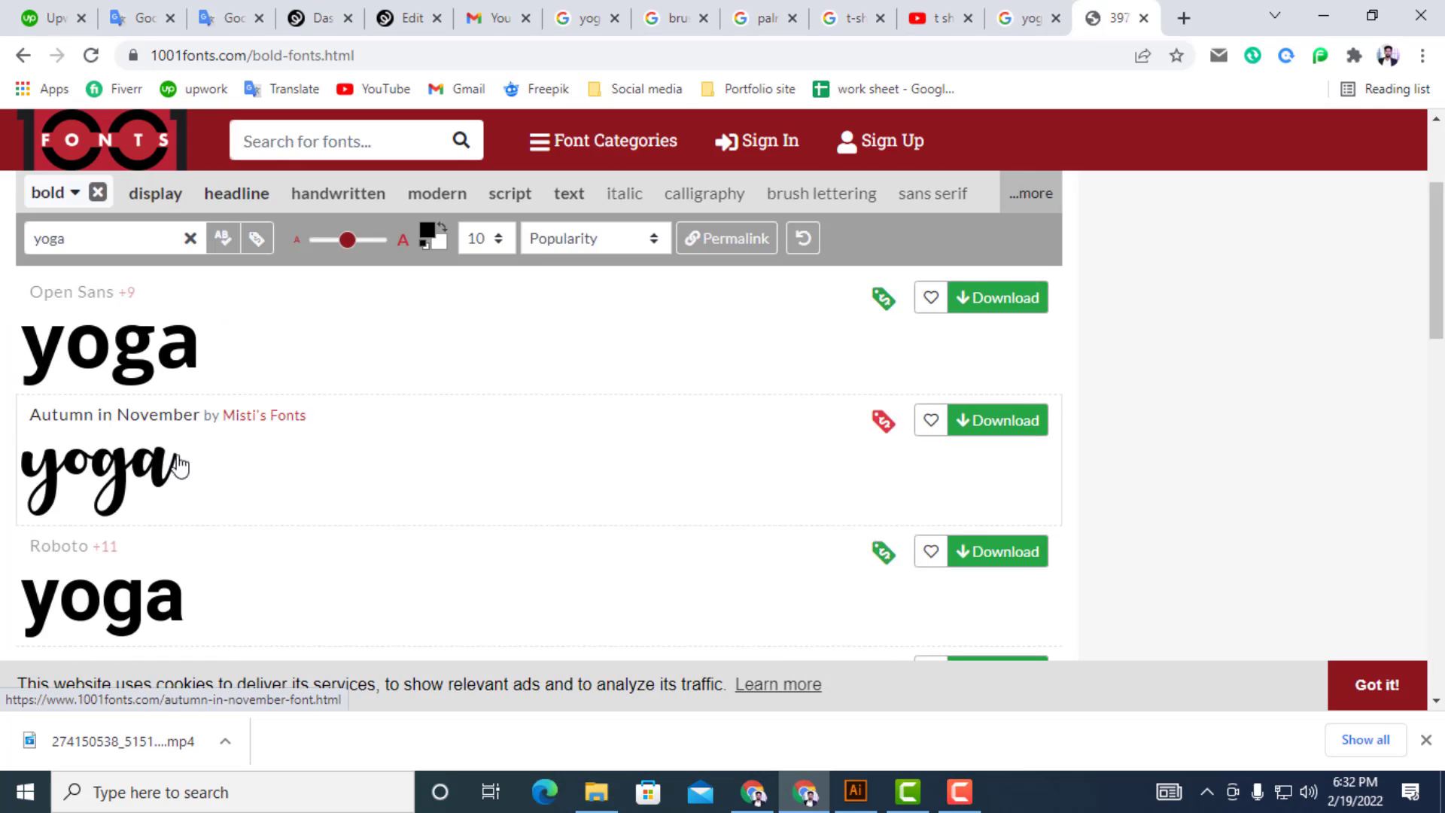
{"action": "scroll", "coordinate": [371, 453], "scroll_direction": "down", "scroll_amount": 5}
{"action": "scroll", "coordinate": [379, 475], "scroll_direction": "up", "scroll_amount": 8}
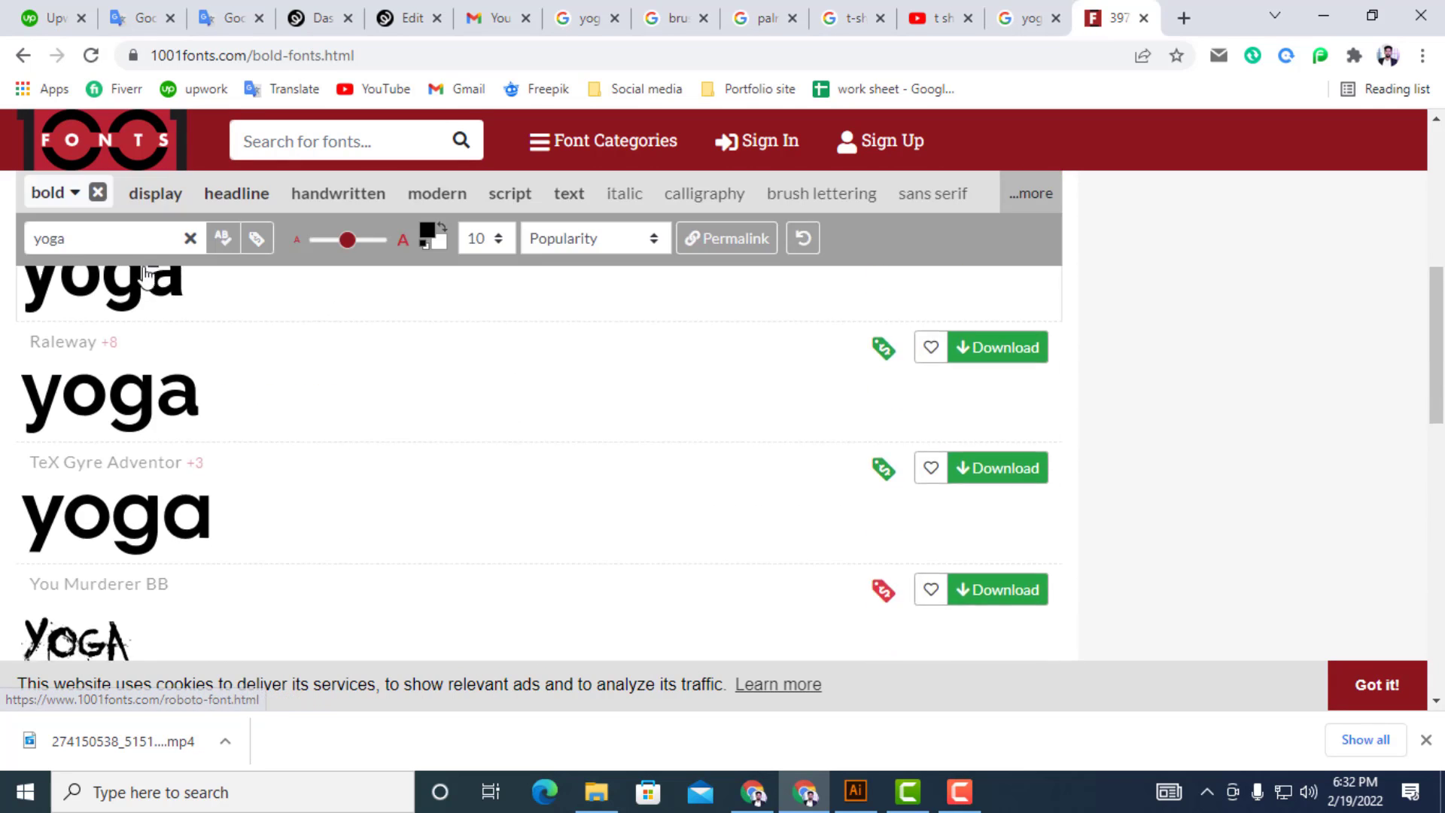
Re-enter "yoga" as the preview text and examine the bold font samples down to the end of the first page
{"action": "left_click_drag", "start_coordinate": [119, 331], "coordinate": [8, 329]}
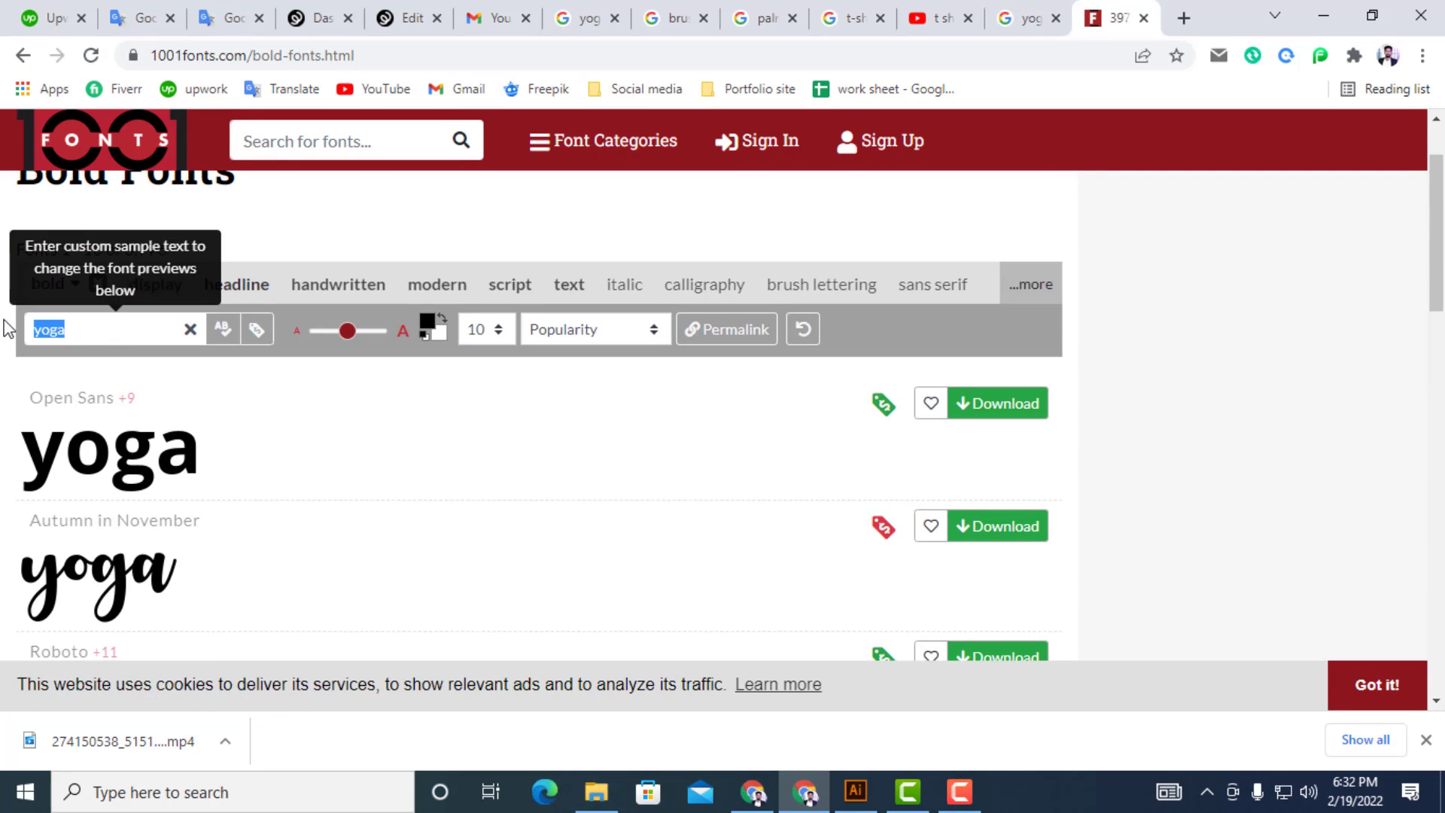
{"action": "key", "text": "BackSpace"}
{"action": "key", "text": "BackSpace"}
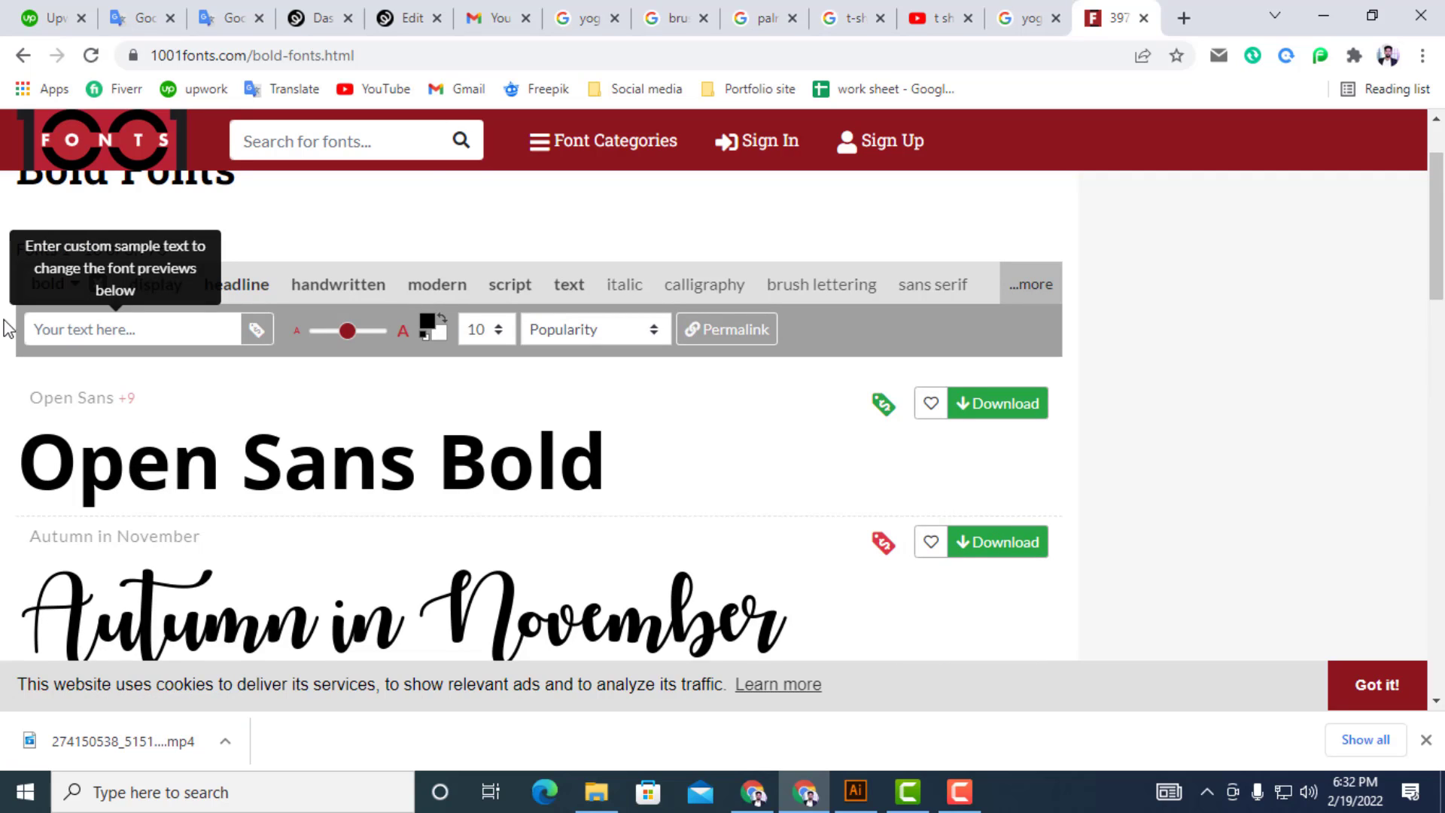
{"action": "type", "text": "yoga"}
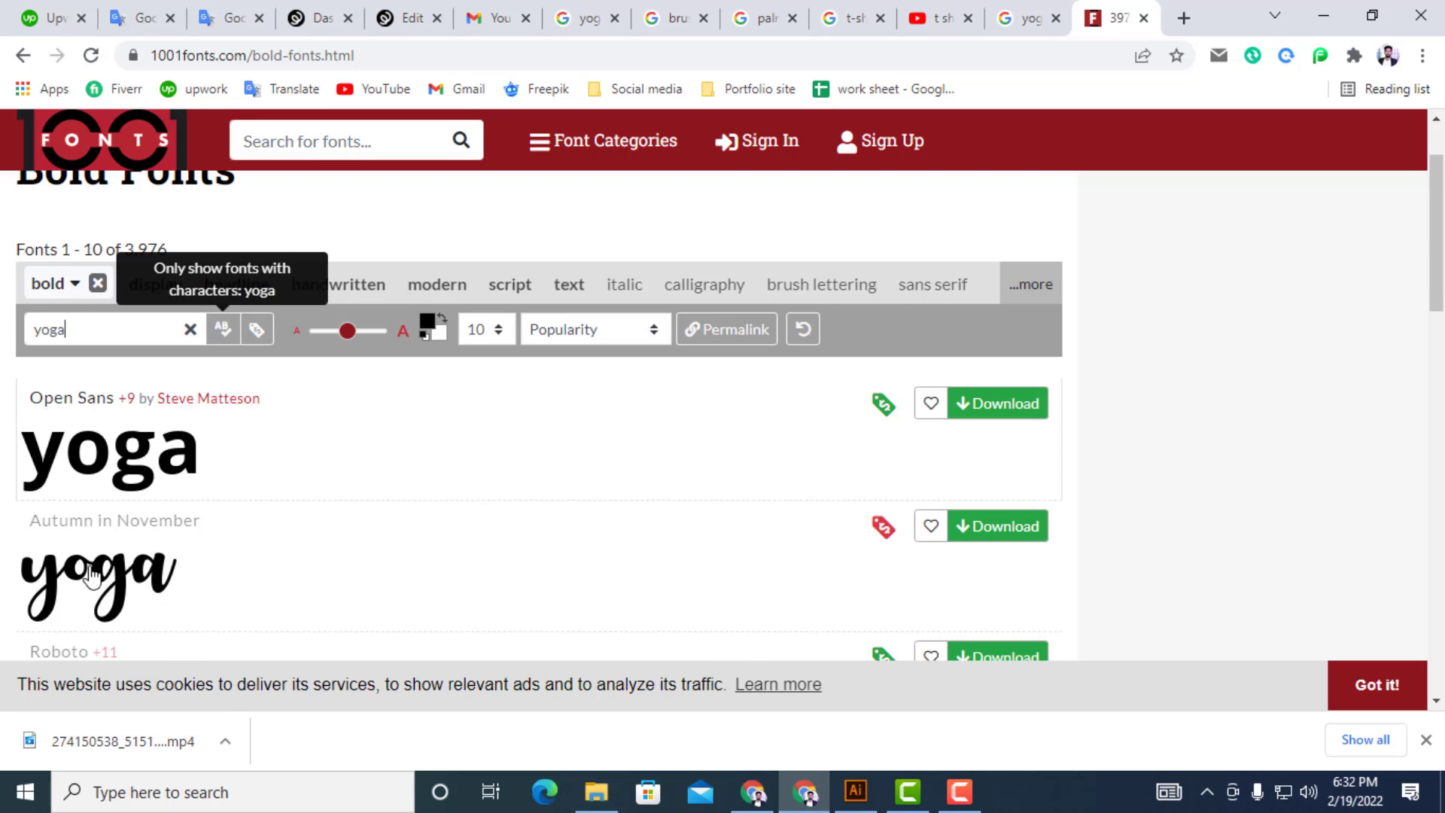
{"action": "scroll", "coordinate": [388, 462], "scroll_direction": "down", "scroll_amount": 5}
{"action": "scroll", "coordinate": [236, 510], "scroll_direction": "up", "scroll_amount": 4}
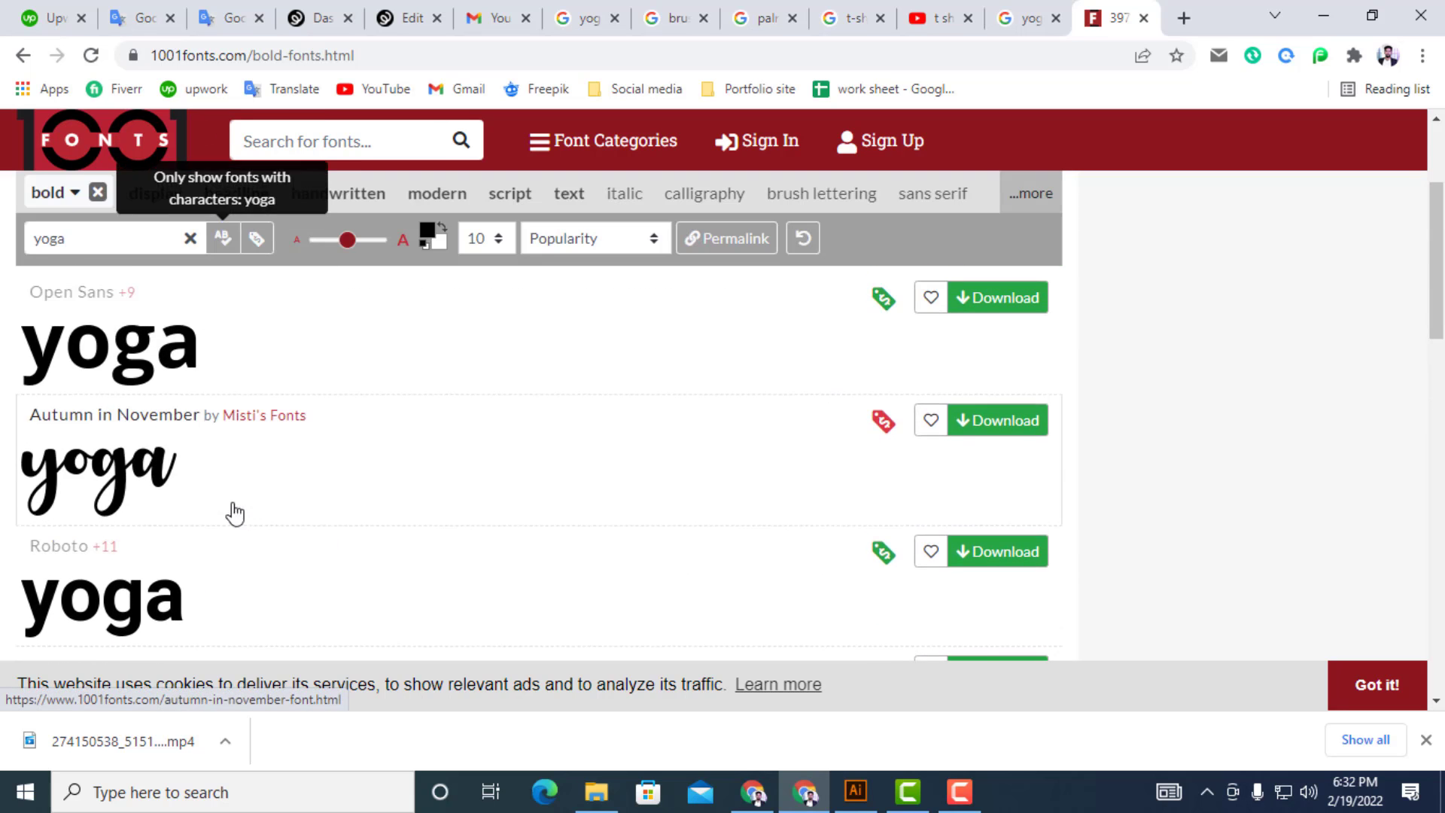
{"action": "scroll", "coordinate": [362, 536], "scroll_direction": "down", "scroll_amount": 5}
{"action": "scroll", "coordinate": [301, 527], "scroll_direction": "down", "scroll_amount": 10}
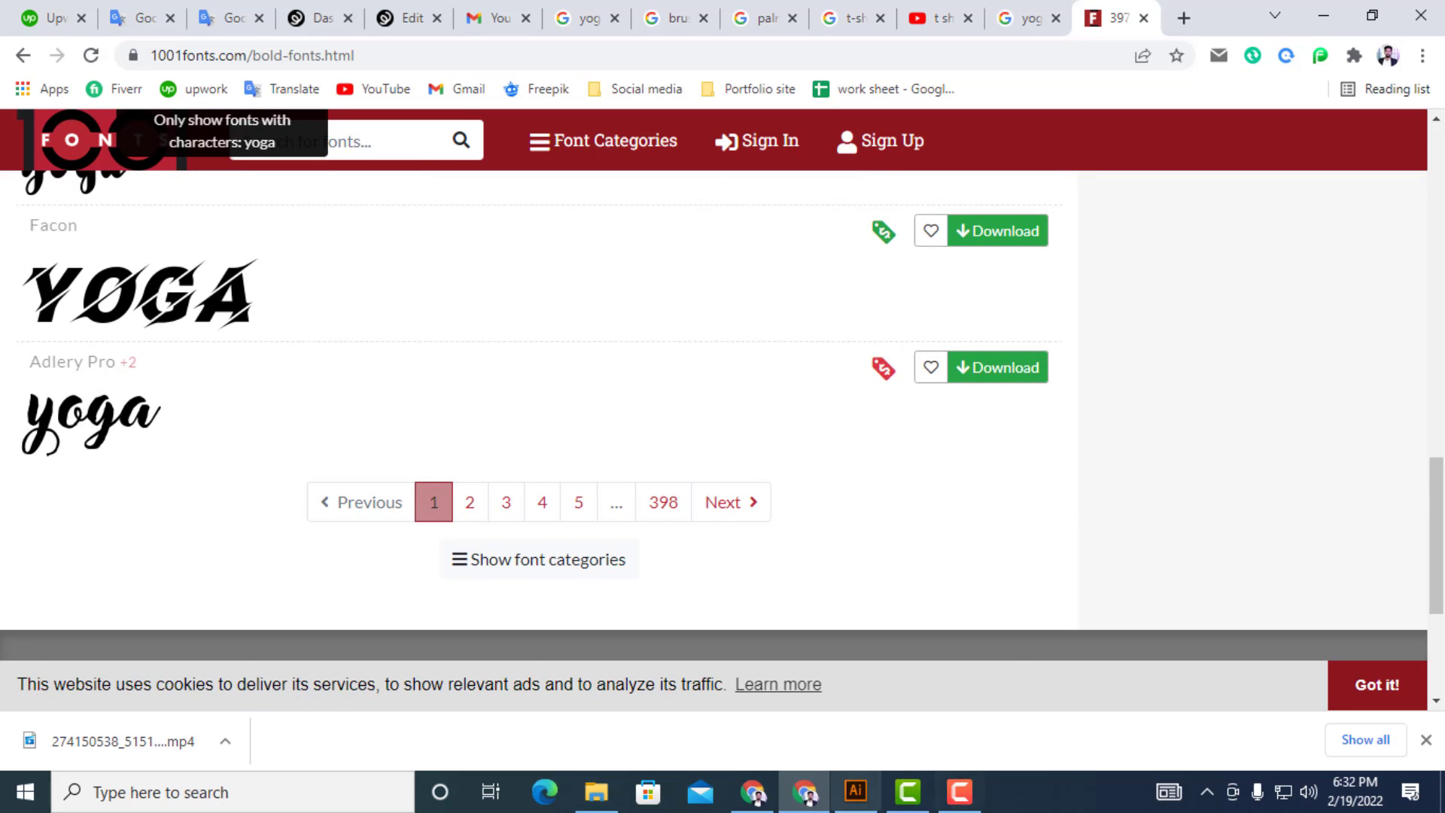
Switch to Illustrator and select the YOGA text beneath the red fox to check which font it uses
{"action": "left_click", "coordinate": [855, 791]}
{"action": "left_click", "coordinate": [609, 614]}
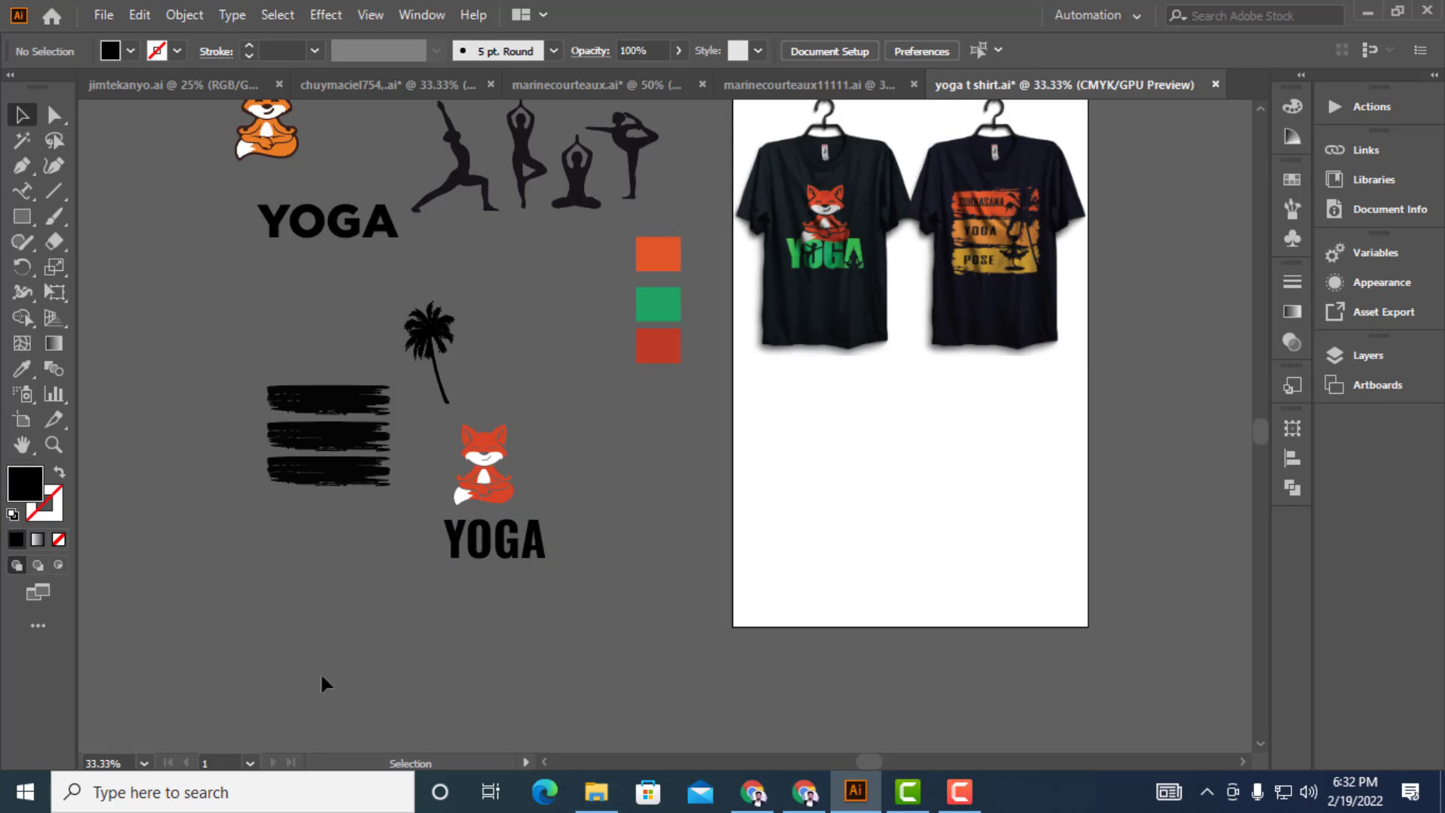
{"action": "scroll", "coordinate": [472, 560], "scroll_direction": "up", "scroll_amount": 2}
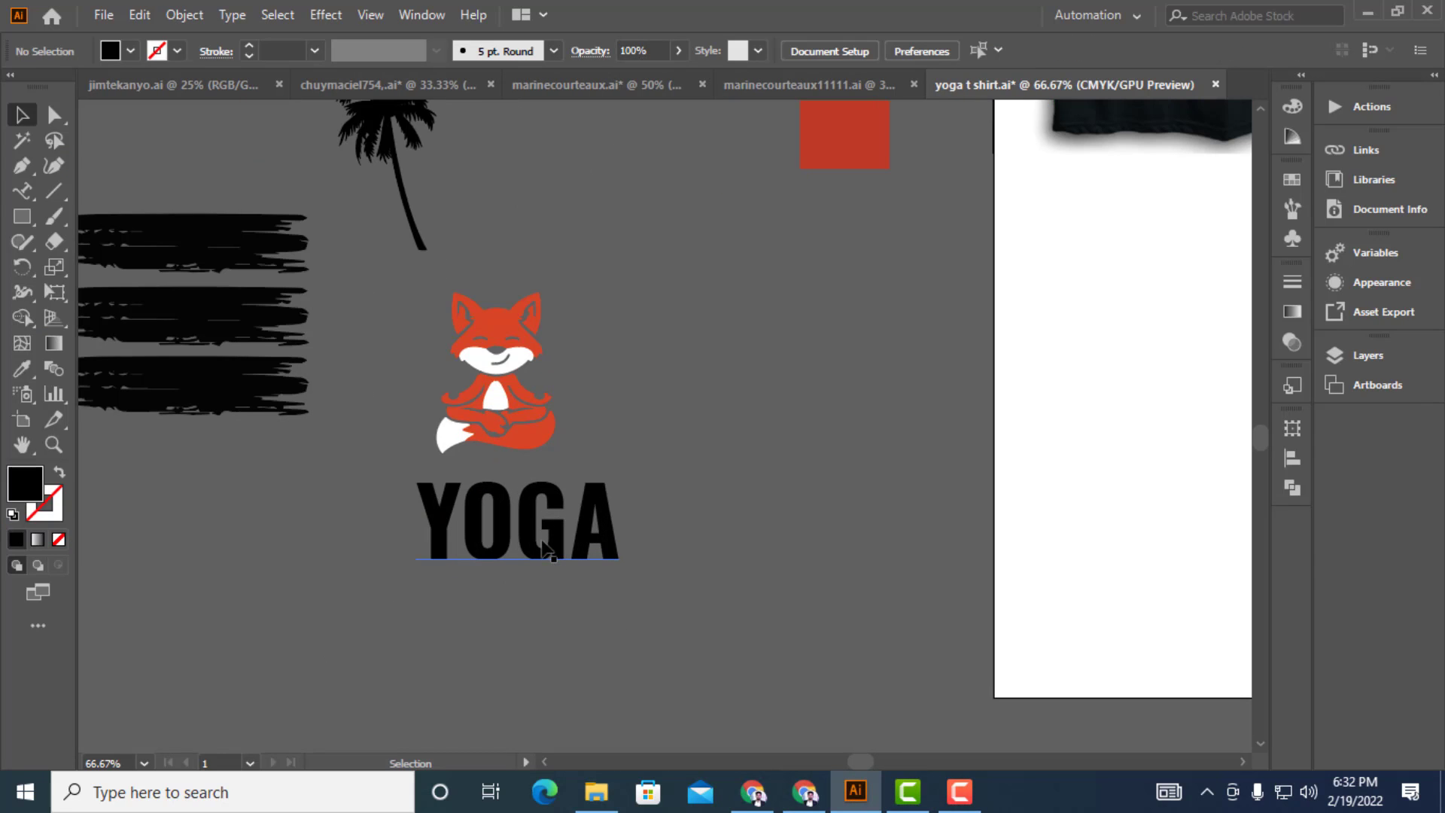
{"action": "left_click", "coordinate": [506, 543]}
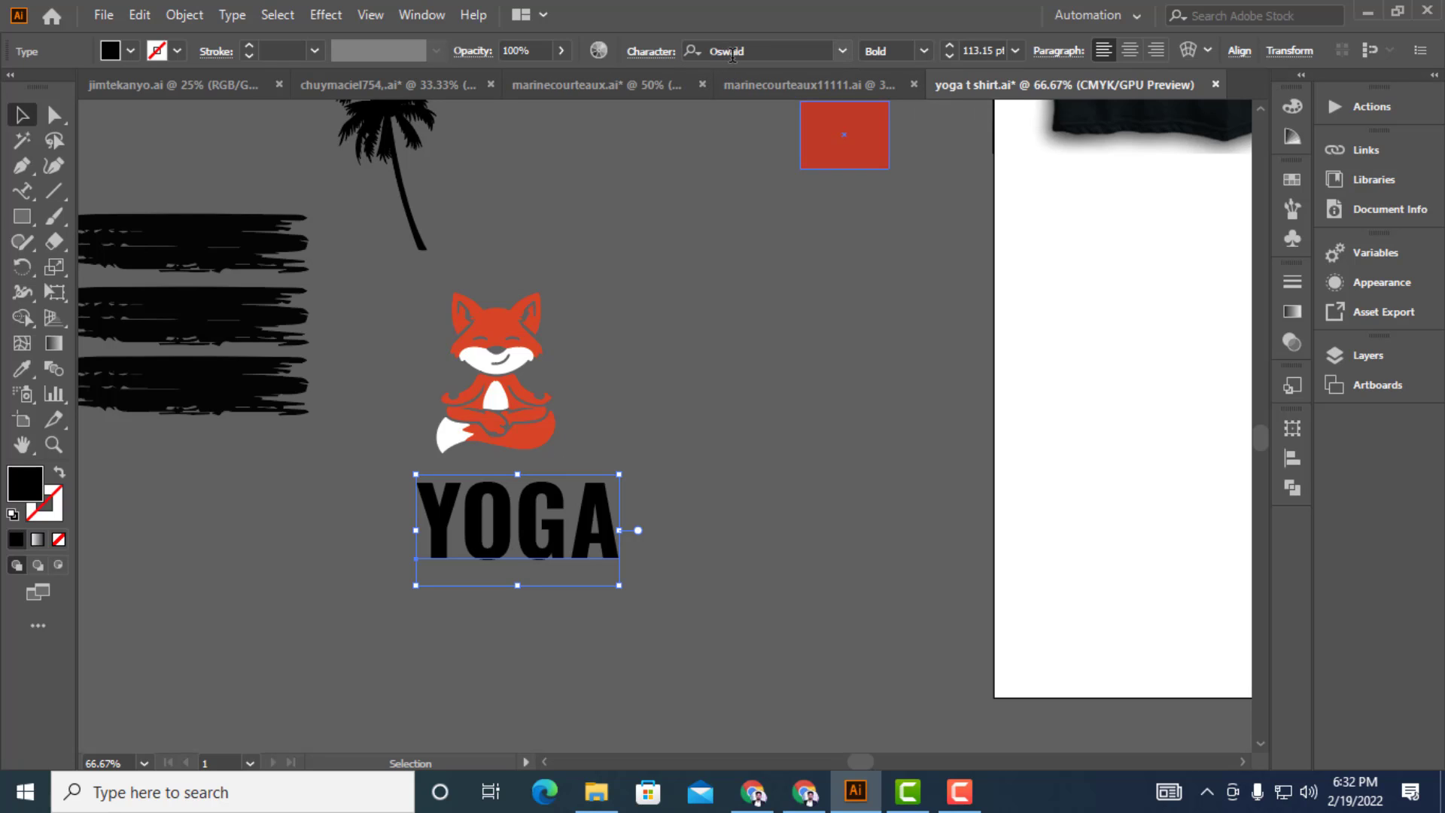
{"action": "left_click", "coordinate": [713, 539]}
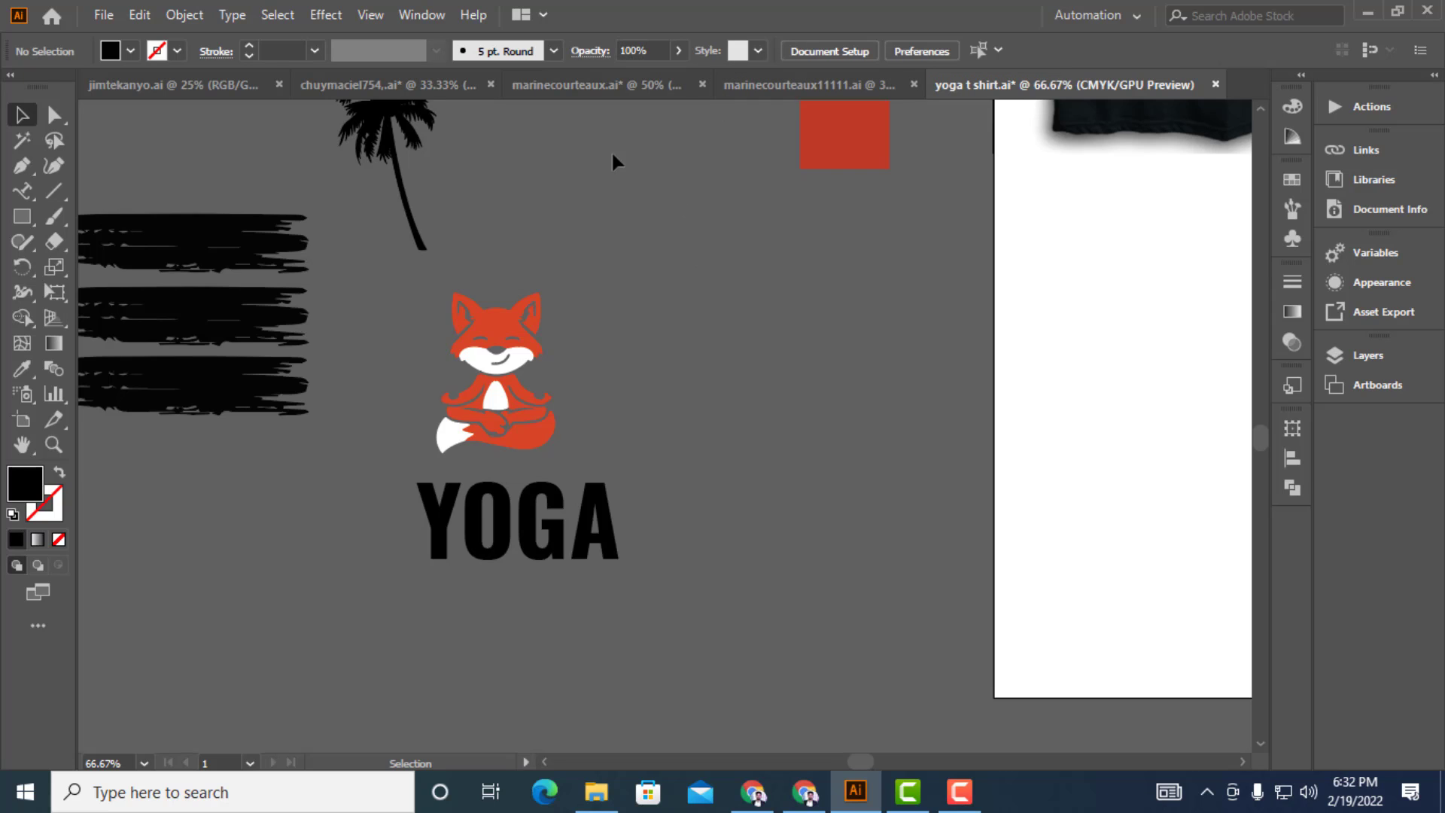
Move the YOGA text up and slightly left so its letters meet the base of the seated red fox
{"action": "scroll", "coordinate": [744, 493], "scroll_direction": "down", "scroll_amount": 5}
{"action": "scroll", "coordinate": [743, 492], "scroll_direction": "left", "scroll_amount": 2}
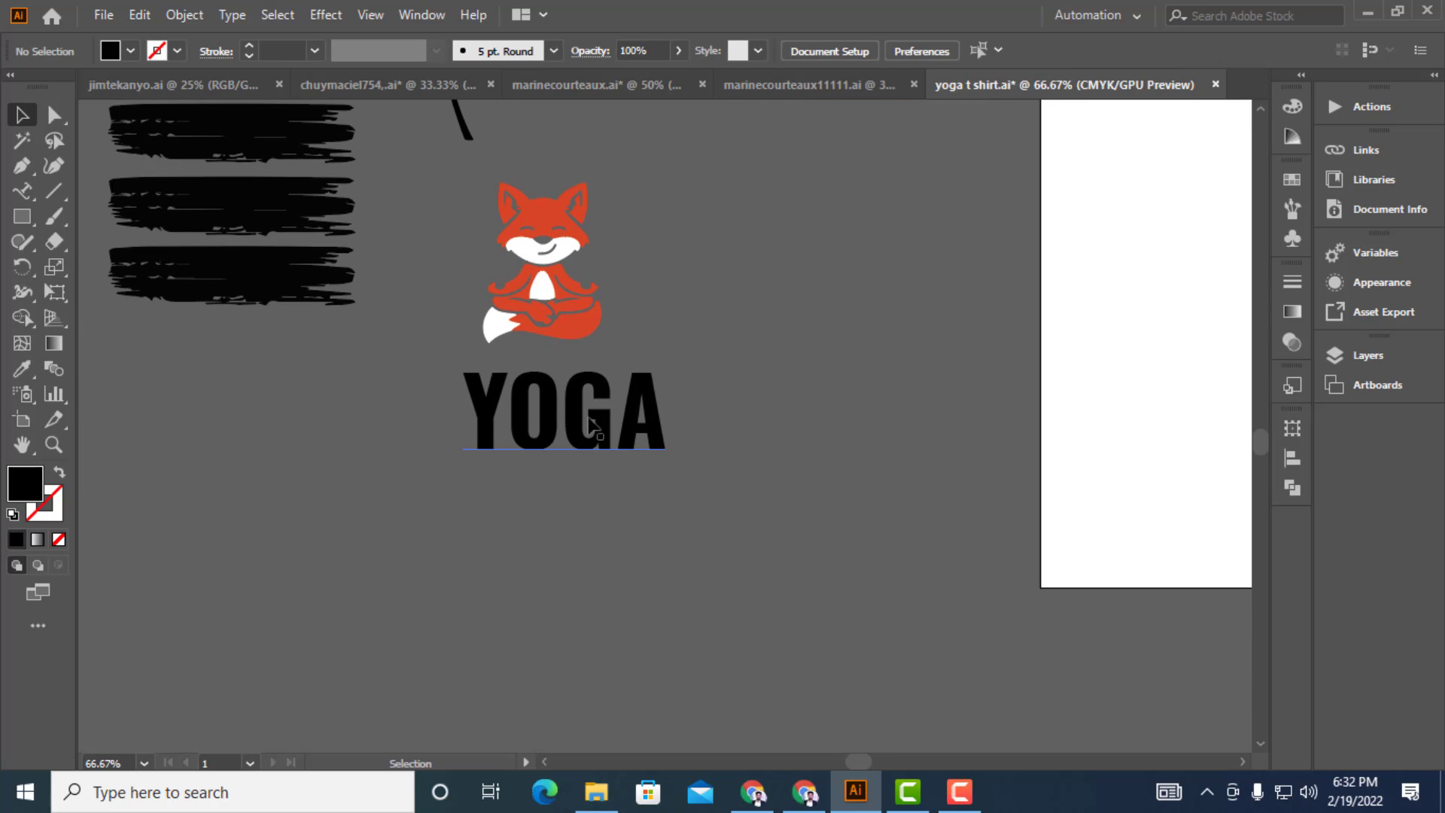
{"action": "left_click_drag", "start_coordinate": [591, 425], "coordinate": [575, 396]}
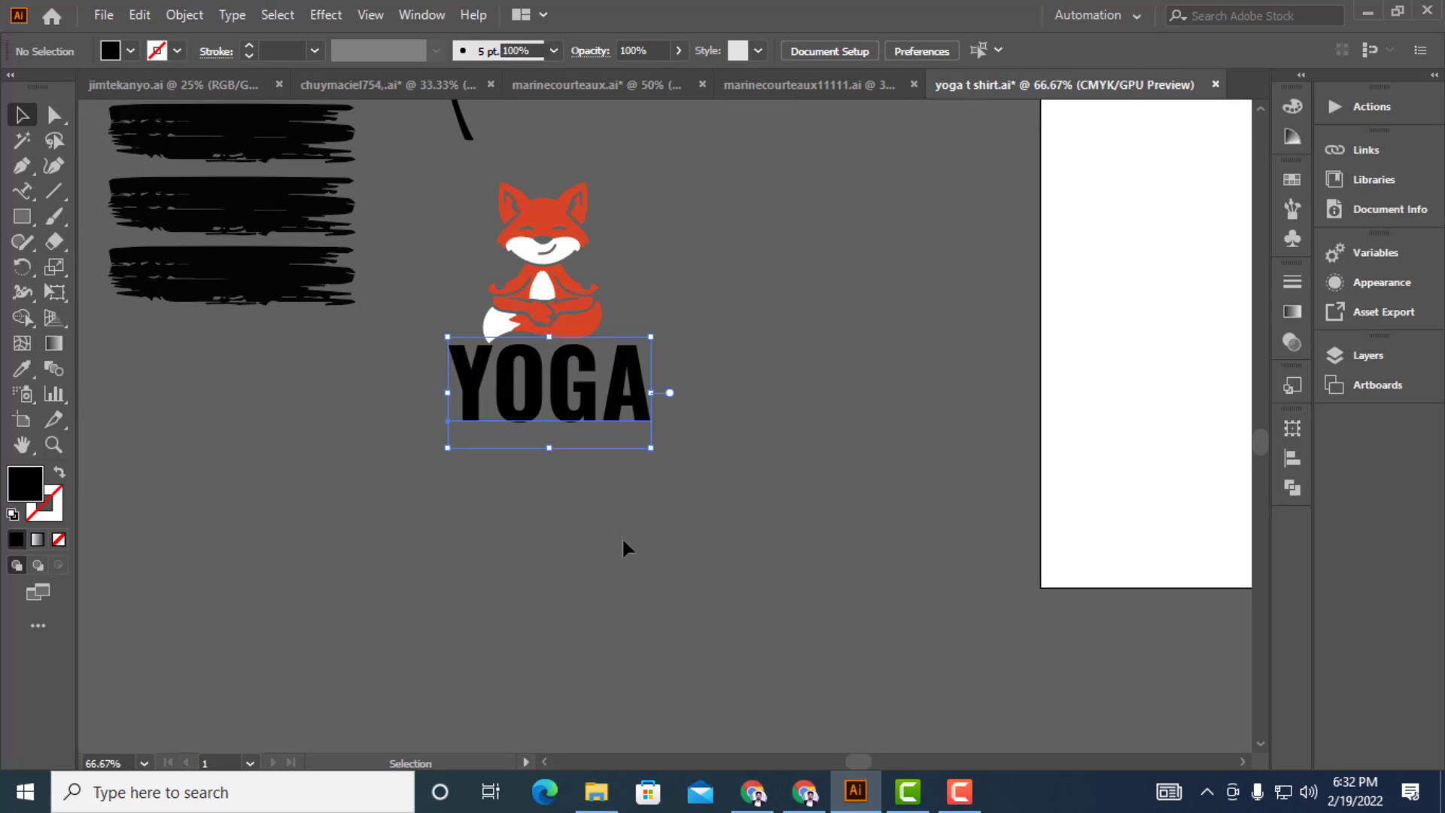
{"action": "left_click", "coordinate": [623, 540]}
{"action": "scroll", "coordinate": [585, 499], "scroll_direction": "up", "scroll_amount": 3}
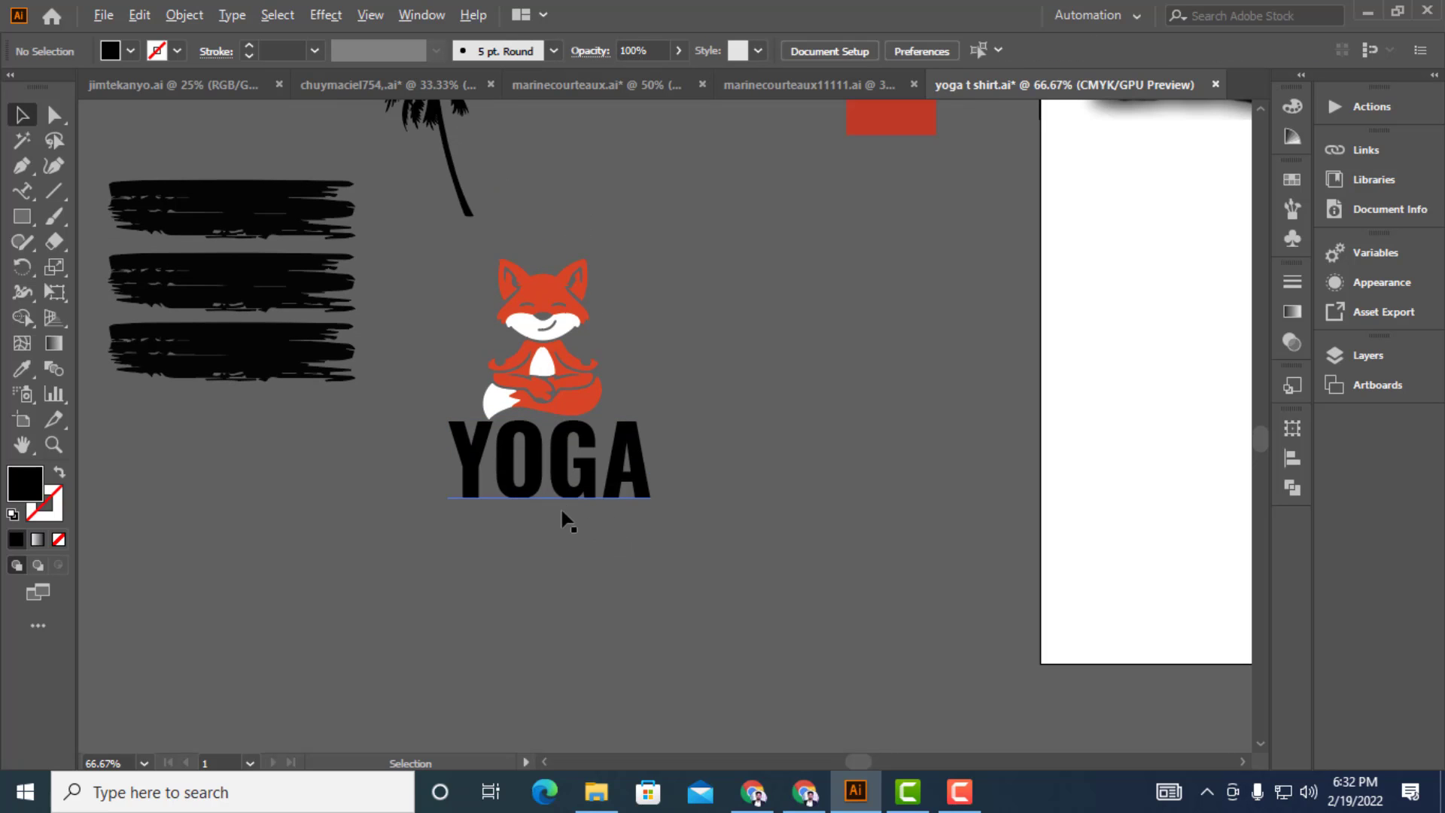
{"action": "scroll", "coordinate": [568, 519], "scroll_direction": "down", "scroll_amount": 2}
{"action": "scroll", "coordinate": [560, 488], "scroll_direction": "up", "scroll_amount": 4}
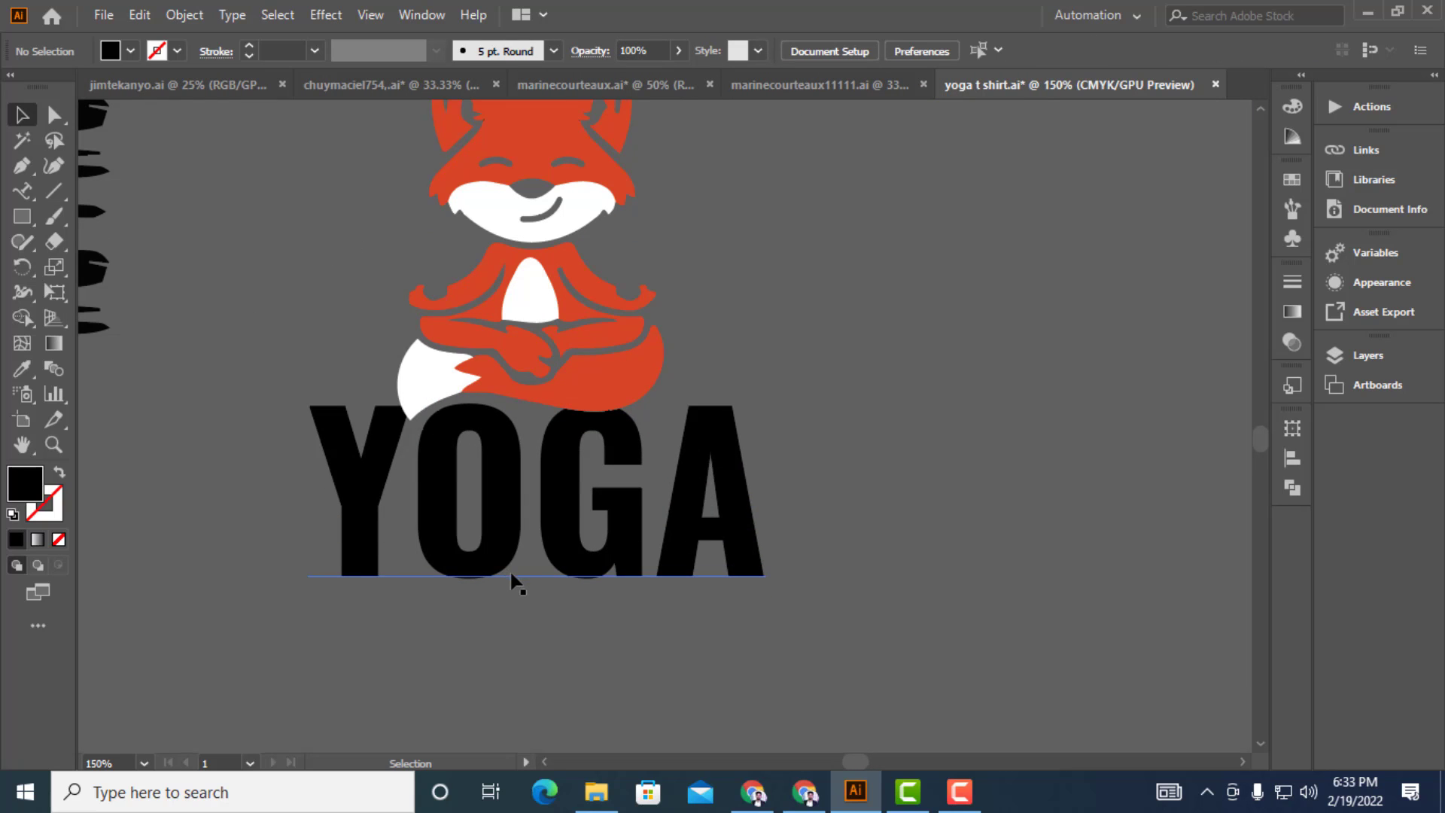
{"action": "scroll", "coordinate": [512, 583], "scroll_direction": "up", "scroll_amount": 2}
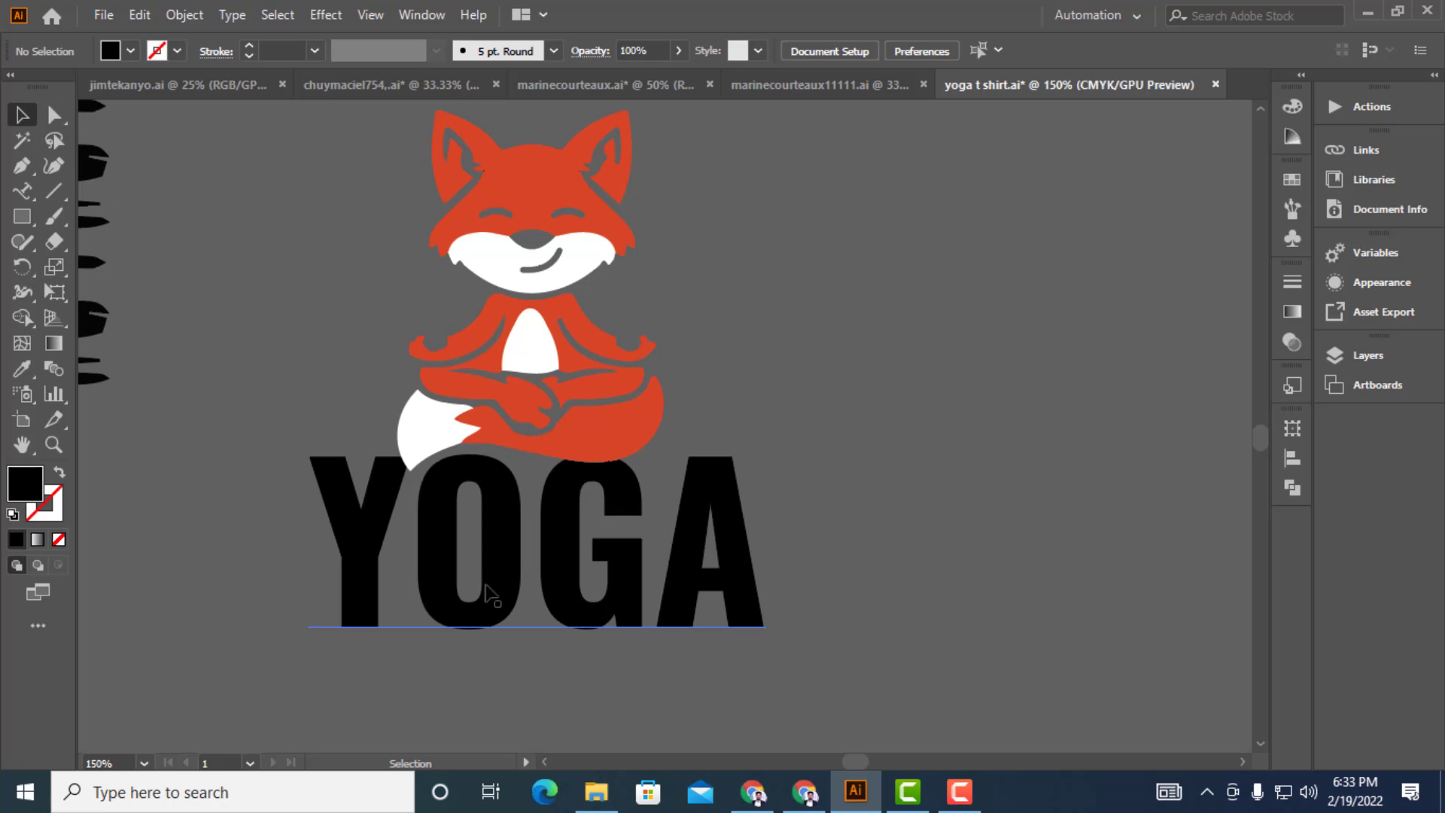
{"action": "left_click_drag", "start_coordinate": [509, 581], "coordinate": [504, 577]}
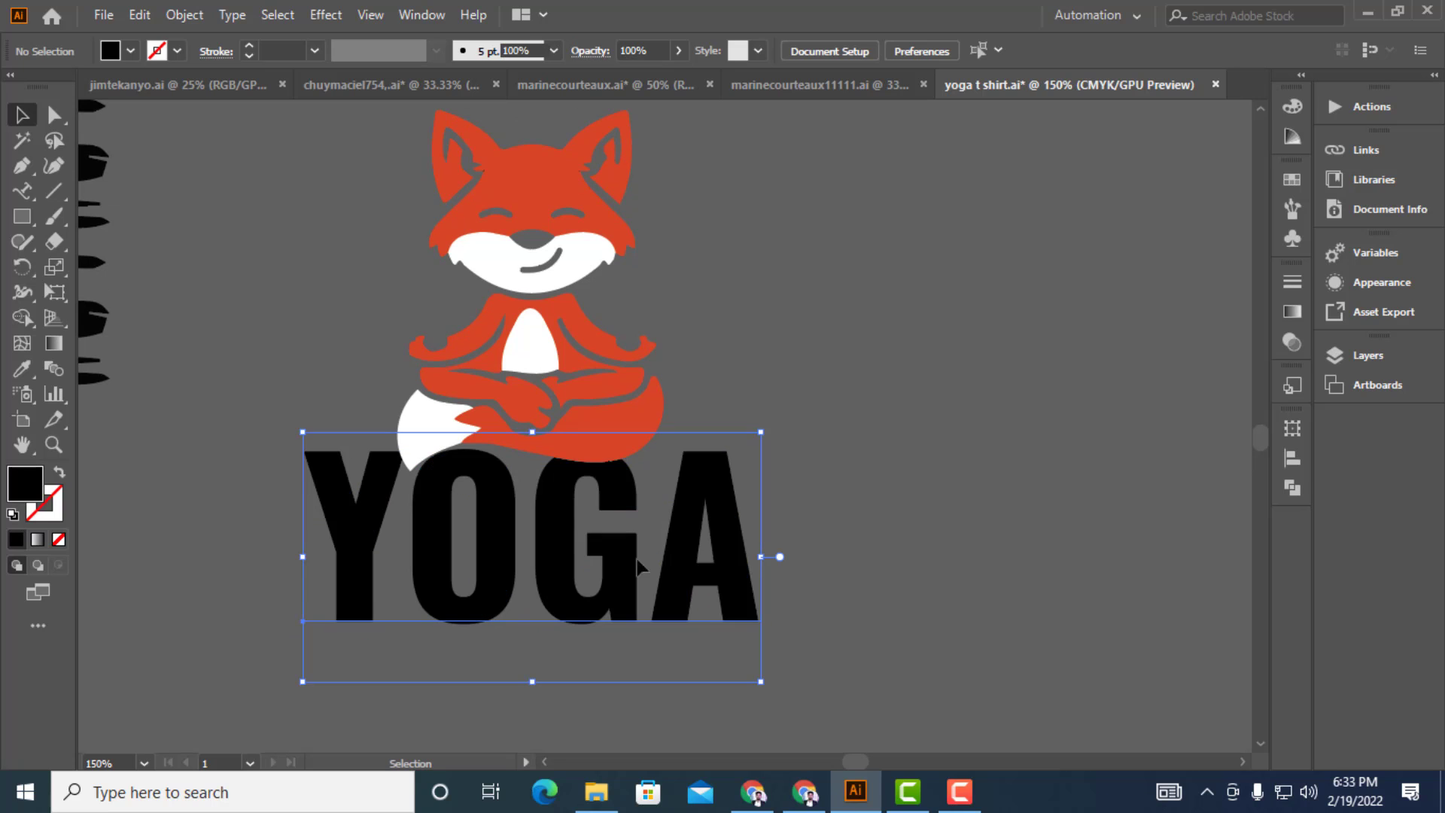
{"action": "left_click", "coordinate": [829, 539]}
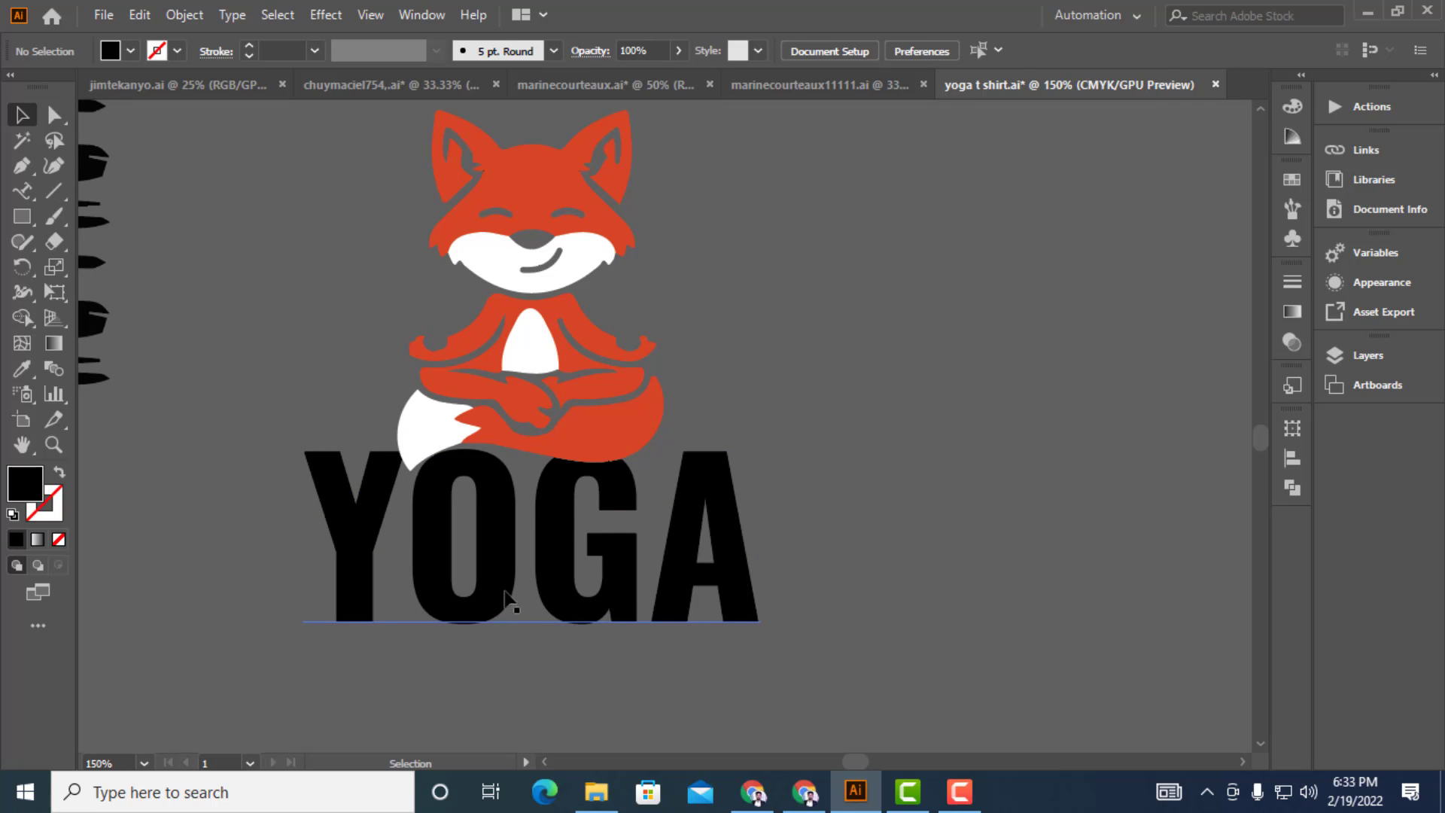
Convert the YOGA text beneath the red fox to outlines and deselect it
{"action": "scroll", "coordinate": [587, 545], "scroll_direction": "down", "scroll_amount": 2}
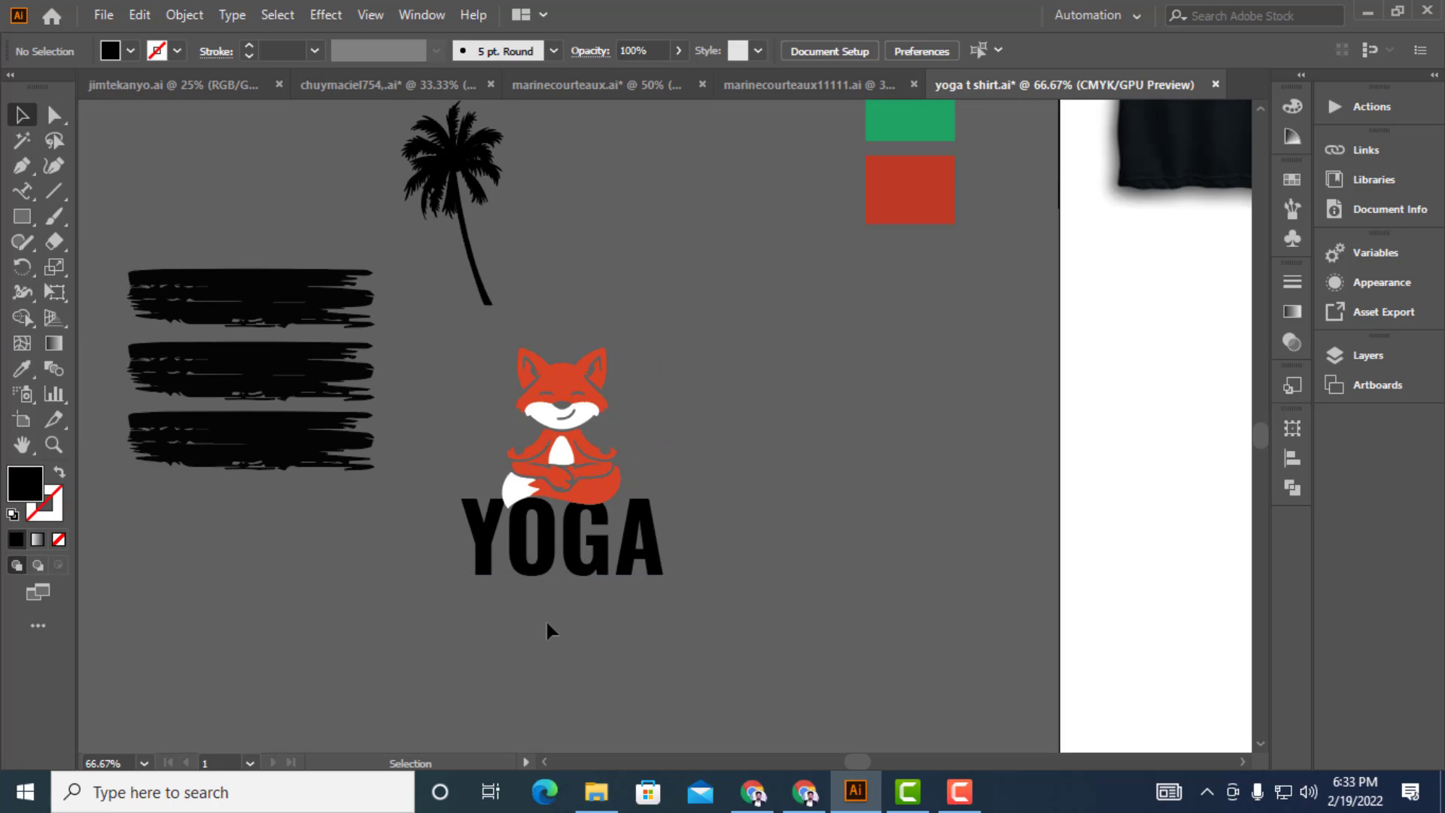
{"action": "left_click_drag", "start_coordinate": [547, 628], "coordinate": [581, 581]}
{"action": "scroll", "coordinate": [566, 496], "scroll_direction": "up", "scroll_amount": 3}
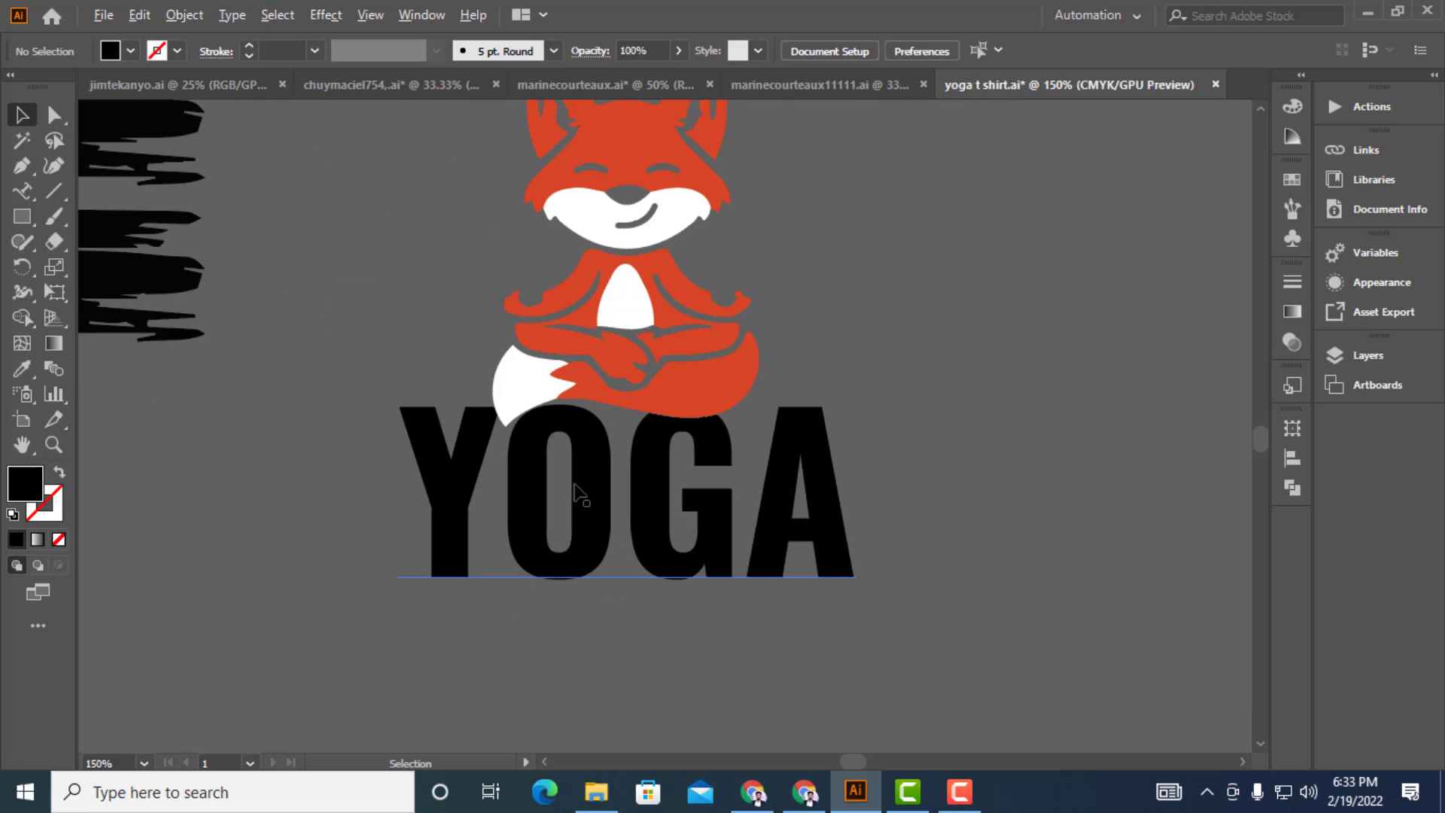
{"action": "scroll", "coordinate": [621, 471], "scroll_direction": "down", "scroll_amount": 1}
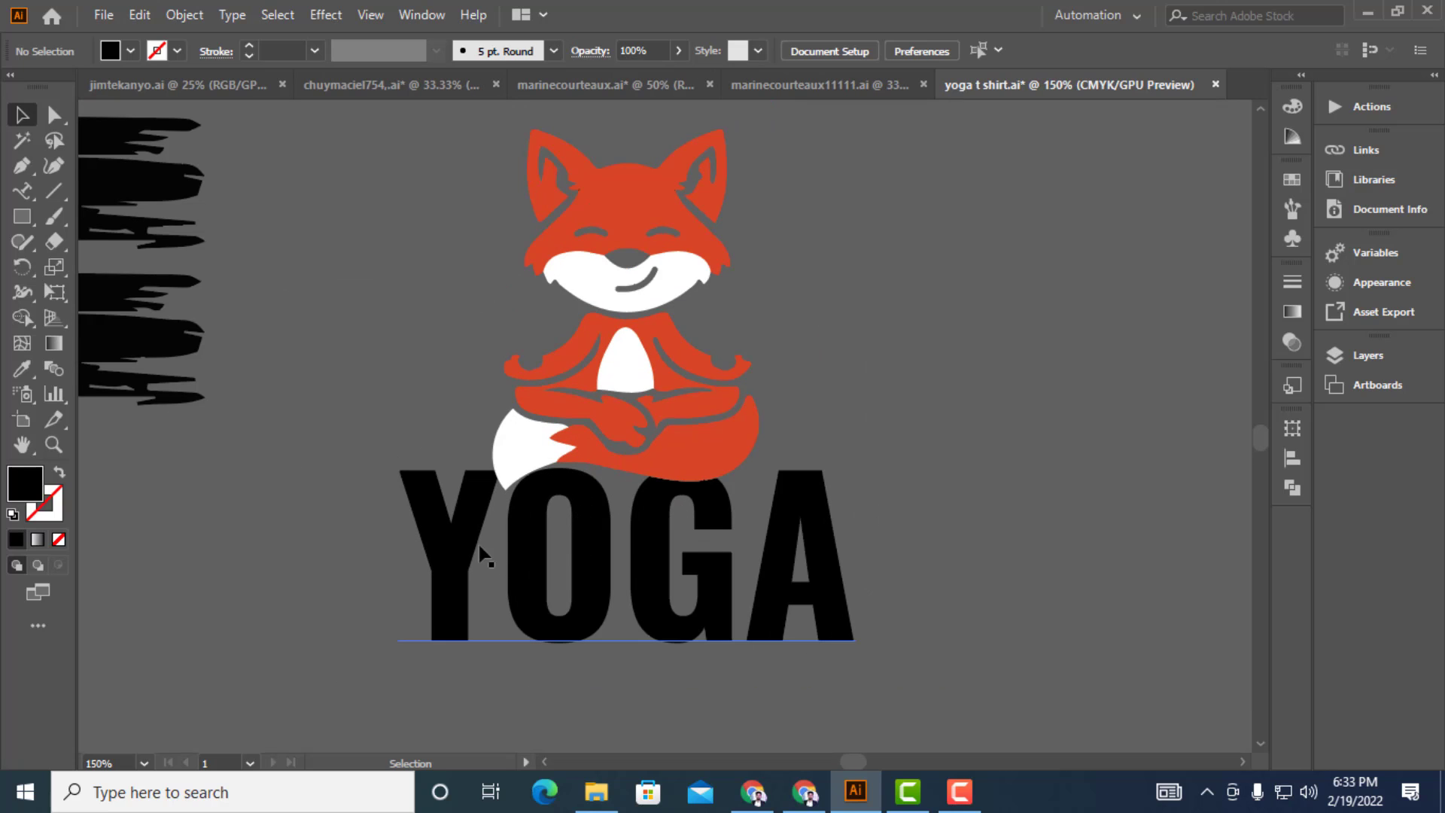
{"action": "scroll", "coordinate": [483, 555], "scroll_direction": "down", "scroll_amount": 2}
{"action": "scroll", "coordinate": [626, 539], "scroll_direction": "up", "scroll_amount": 1}
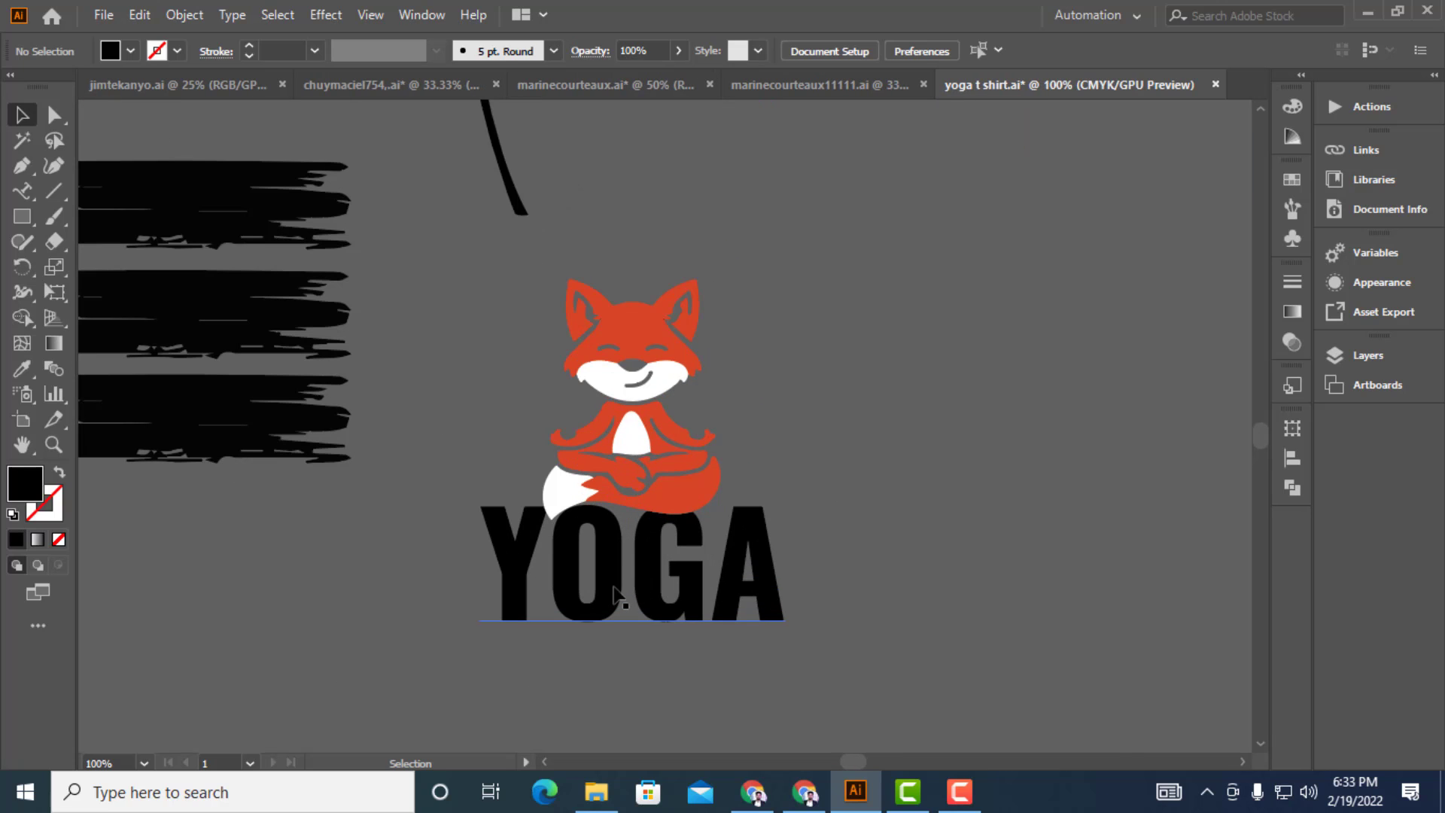
{"action": "left_click", "coordinate": [614, 594]}
{"action": "right_click", "coordinate": [612, 589]}
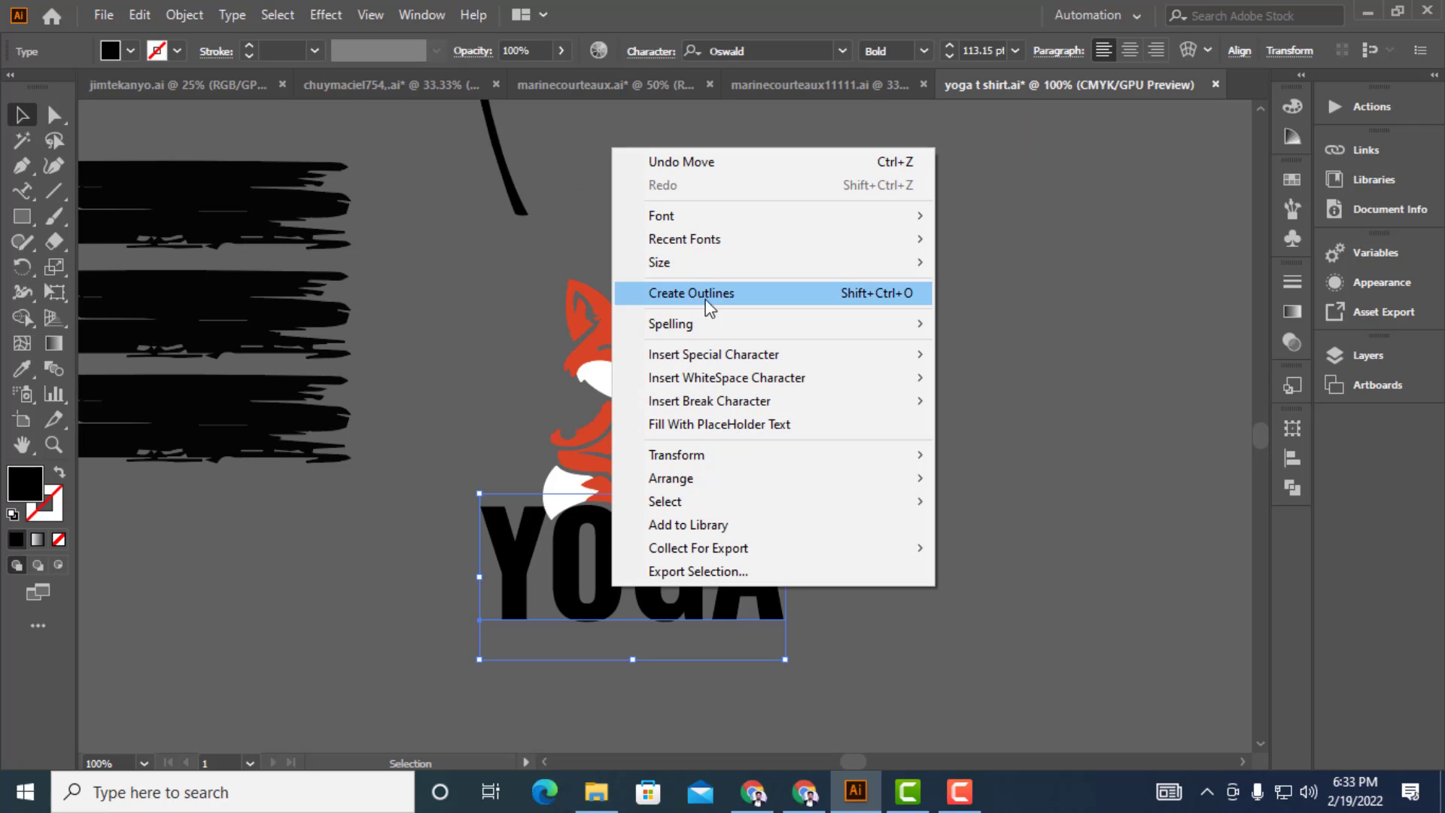
{"action": "left_click", "coordinate": [735, 300]}
{"action": "left_click", "coordinate": [888, 605]}
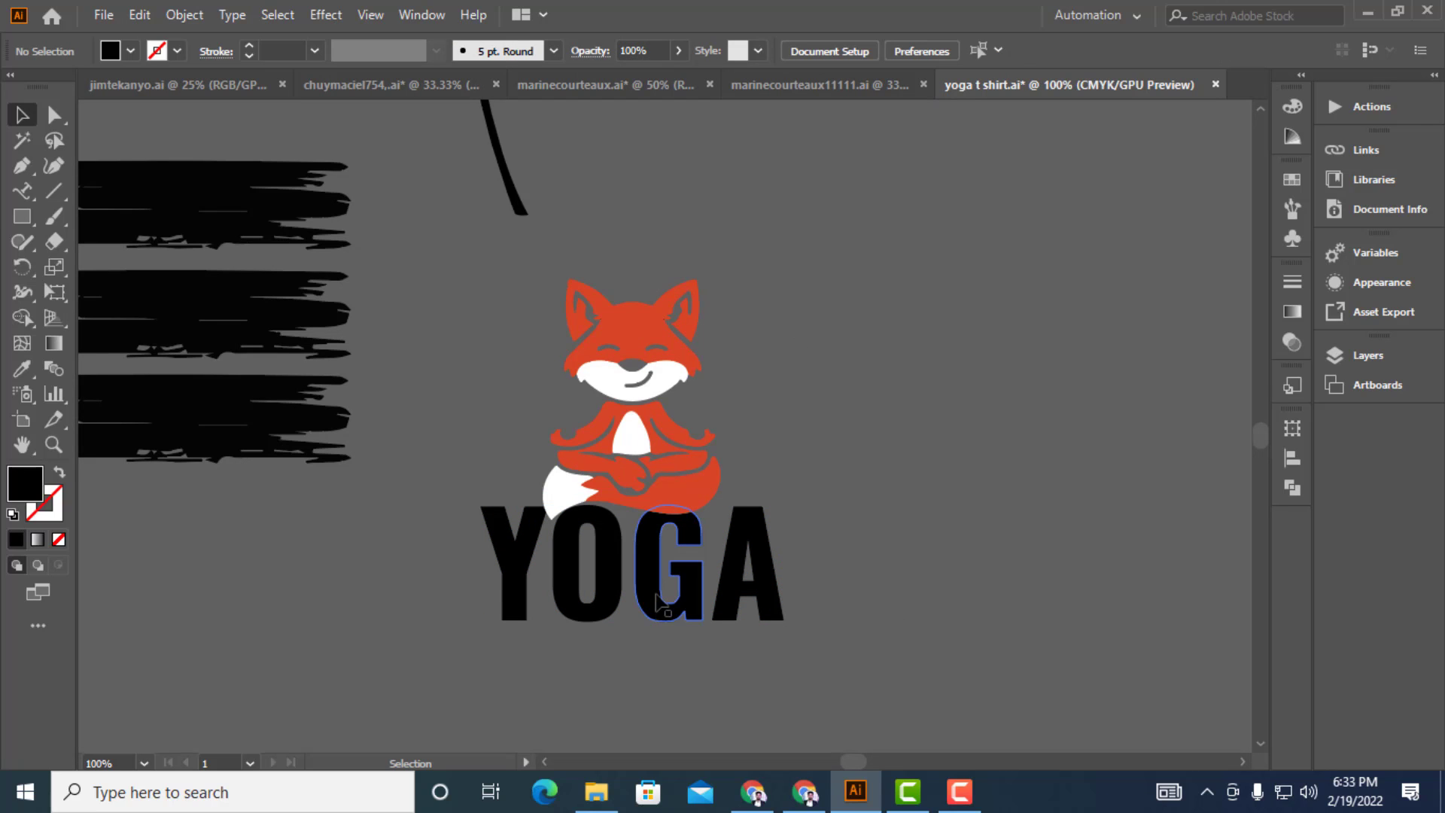
Duplicate the yoga silhouette standing on one leg with the other raised behind, placing the copy beside the YOGA lettering's lower right
{"action": "scroll", "coordinate": [654, 590], "scroll_direction": "up", "scroll_amount": 1}
{"action": "scroll", "coordinate": [841, 489], "scroll_direction": "down", "scroll_amount": 1}
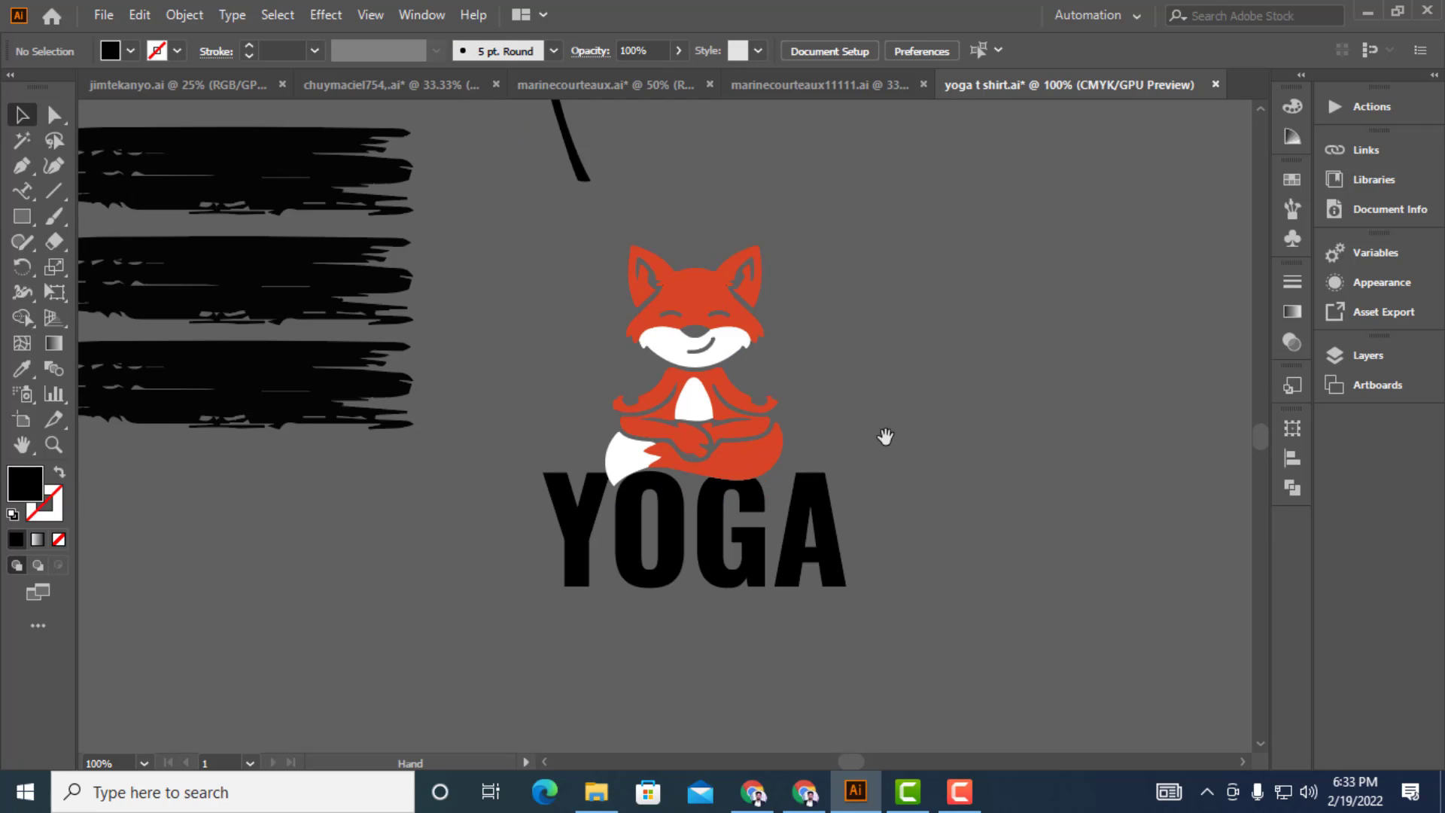
{"action": "left_click_drag", "start_coordinate": [883, 439], "coordinate": [642, 528]}
{"action": "scroll", "coordinate": [641, 528], "scroll_direction": "down", "scroll_amount": 3}
{"action": "left_click", "coordinate": [762, 260]}
{"action": "left_click_drag", "start_coordinate": [762, 259], "coordinate": [703, 734]}
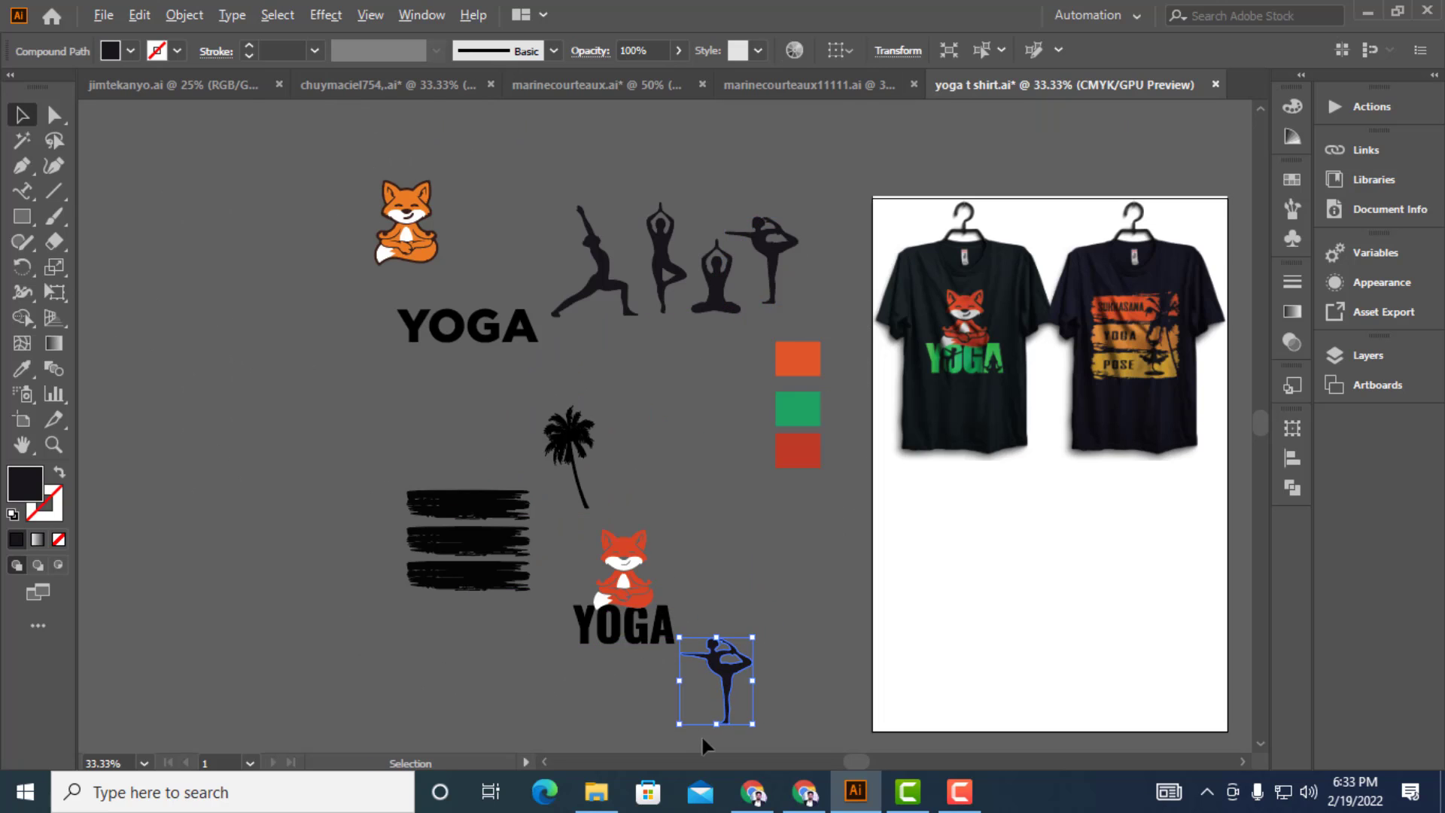
Move the copied one-legged yoga silhouette to the empty area below the first letters of the outlined YOGA
{"action": "scroll", "coordinate": [715, 722], "scroll_direction": "up", "scroll_amount": 3}
{"action": "scroll", "coordinate": [721, 711], "scroll_direction": "up", "scroll_amount": 1}
{"action": "left_click_drag", "start_coordinate": [841, 718], "coordinate": [833, 541]}
{"action": "left_click", "coordinate": [751, 475]}
{"action": "left_click_drag", "start_coordinate": [754, 432], "coordinate": [406, 434]}
Reflect the copied one-legged silhouette across the vertical axis and move it over the O of the outlined YOGA
{"action": "right_click", "coordinate": [406, 434]}
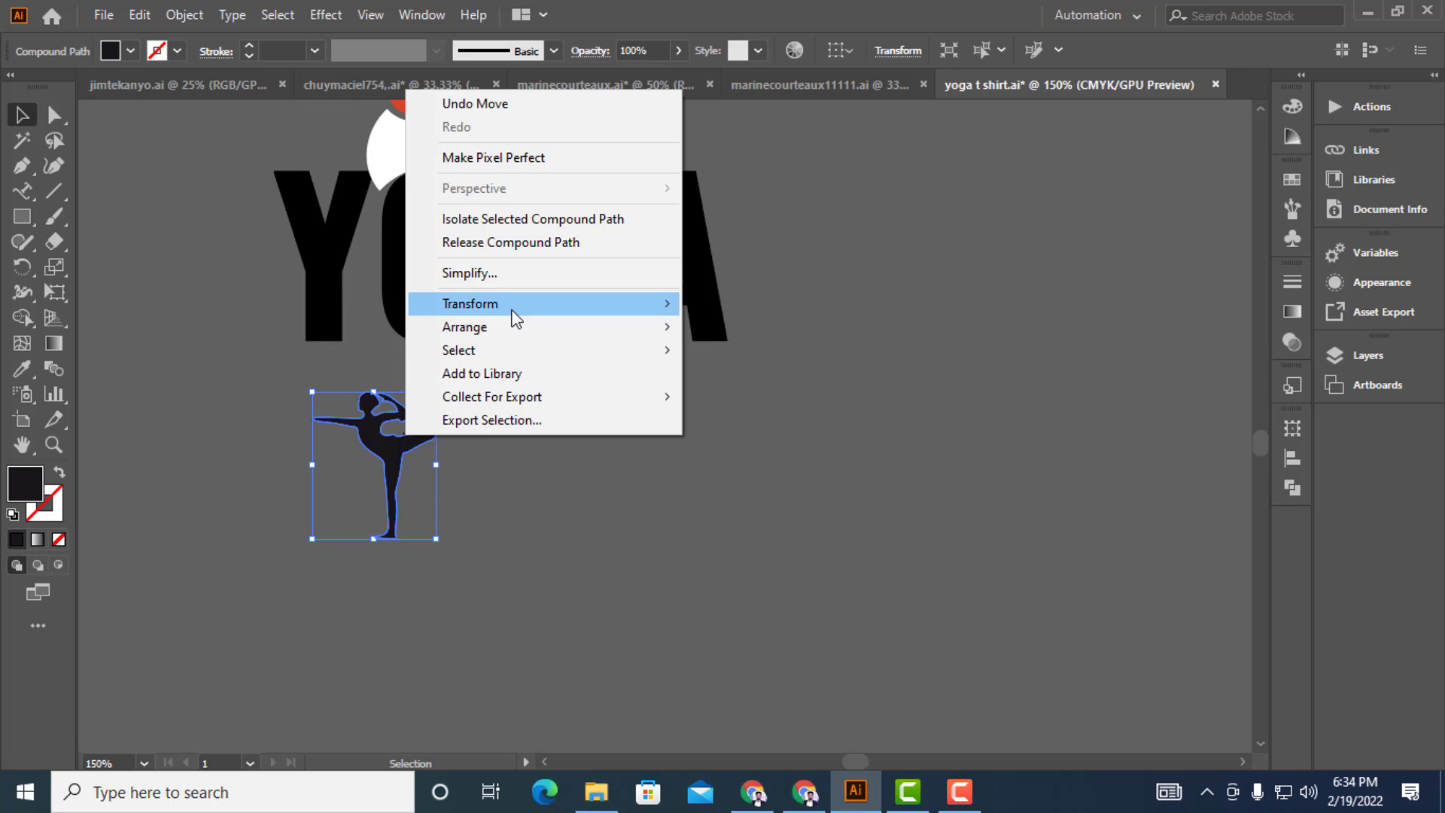
{"action": "mouse_move", "coordinate": [512, 310]}
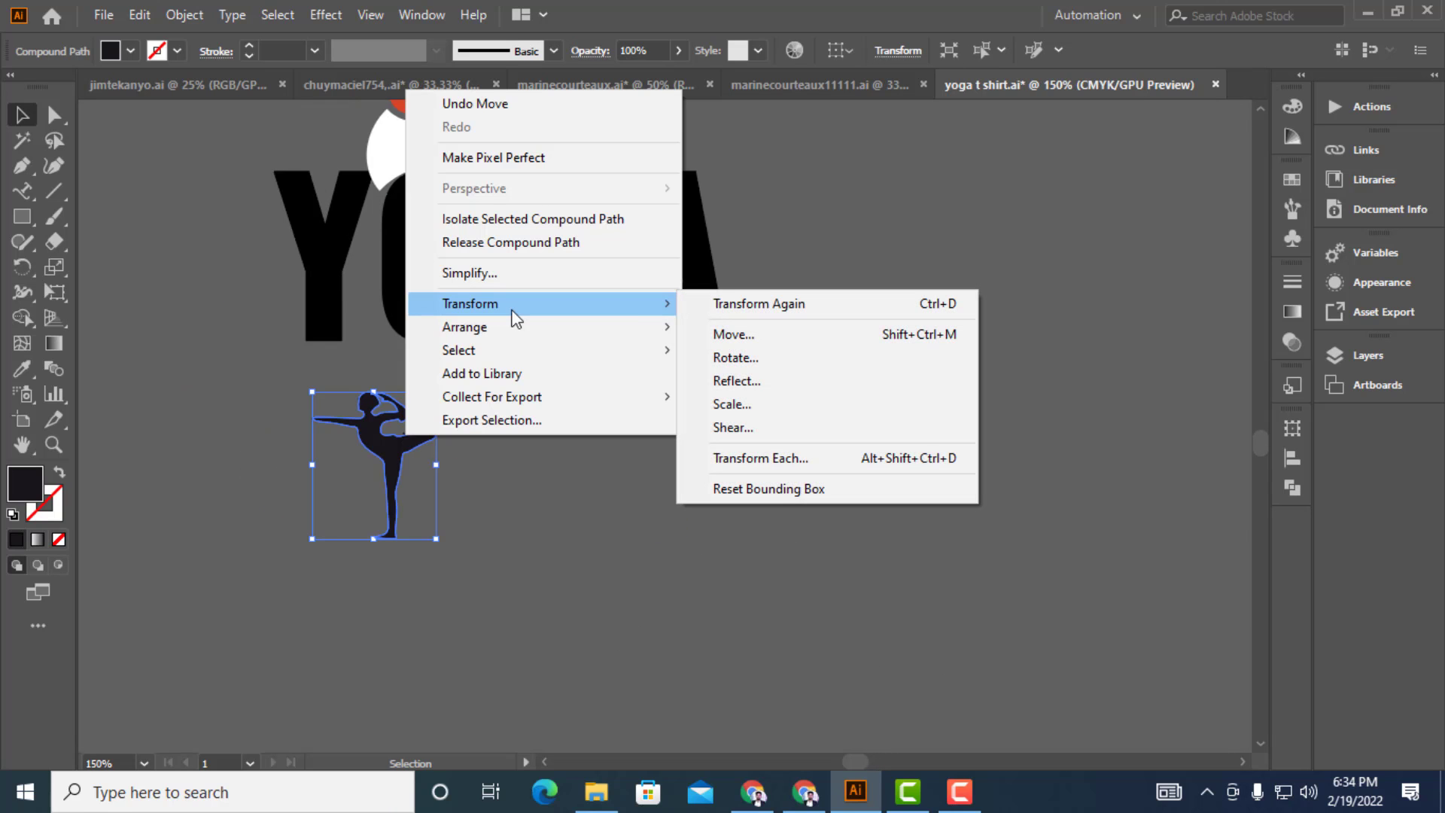
{"action": "left_click", "coordinate": [736, 381]}
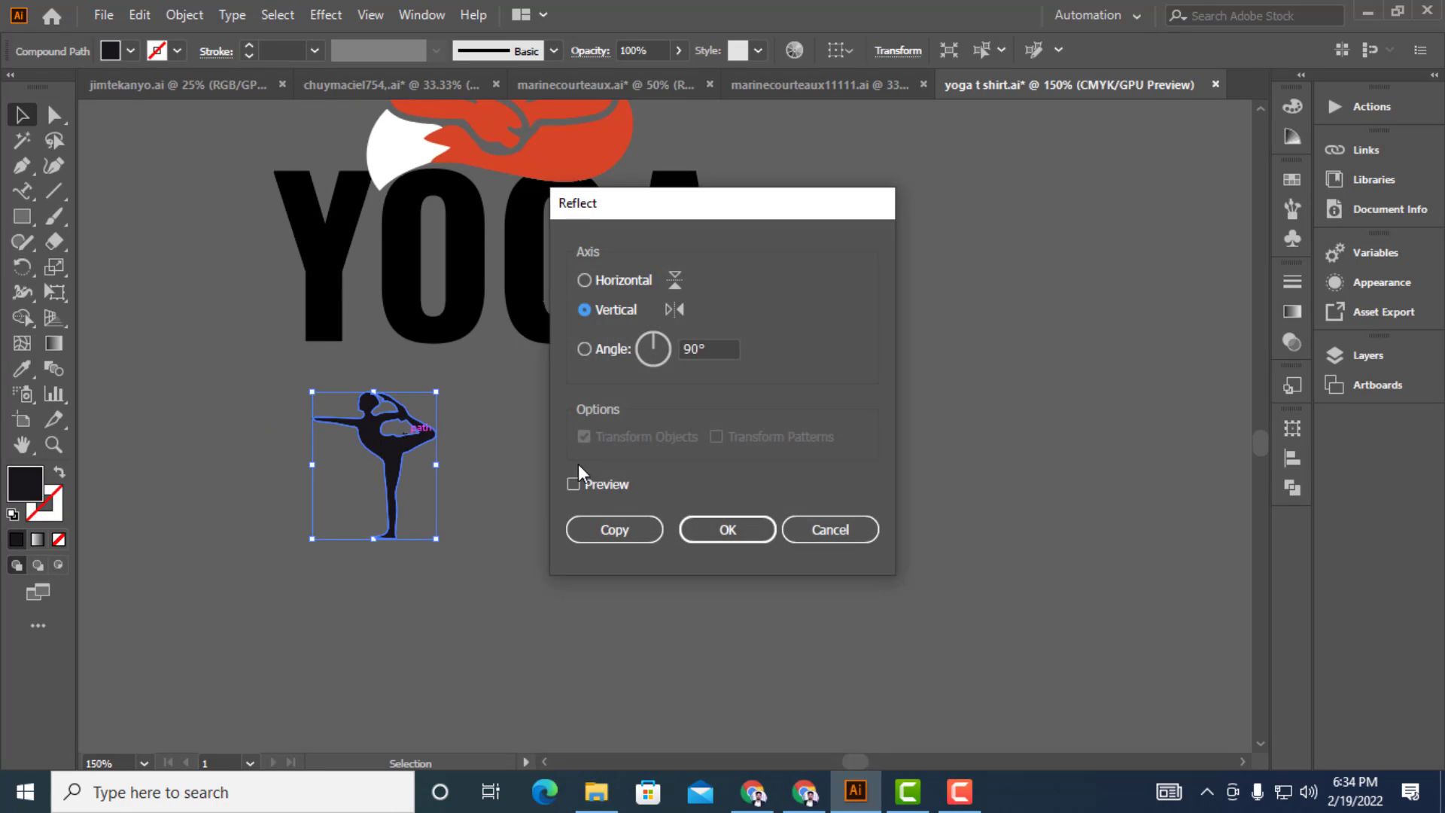
{"action": "left_click", "coordinate": [726, 530]}
{"action": "left_click", "coordinate": [519, 513]}
{"action": "left_click_drag", "start_coordinate": [367, 454], "coordinate": [441, 269]}
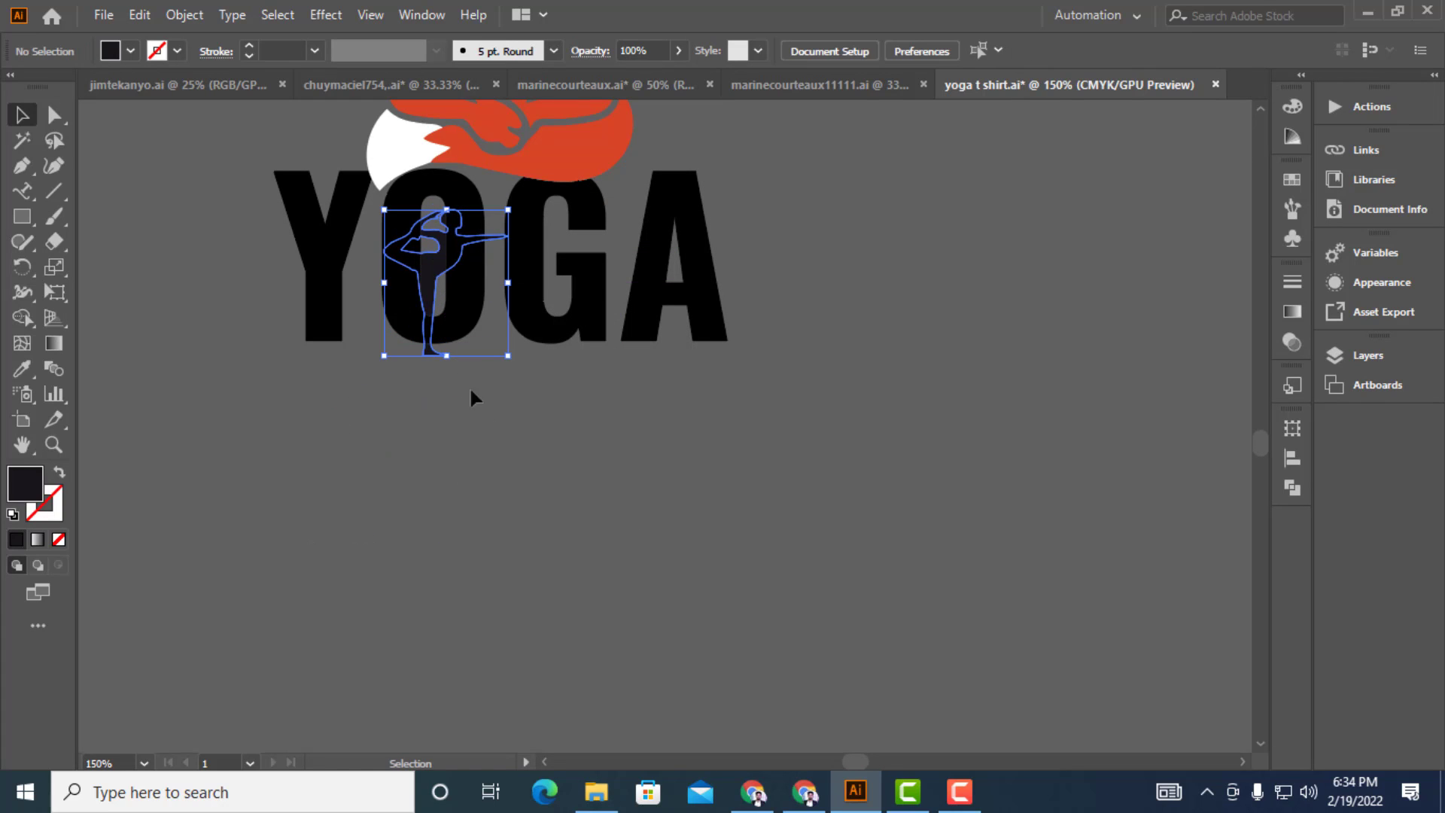
Fill the one-legged silhouette on the O with light lavender grey D3CED8 and deselect it
{"action": "double_click", "coordinate": [30, 471]}
{"action": "left_click", "coordinate": [173, 247]}
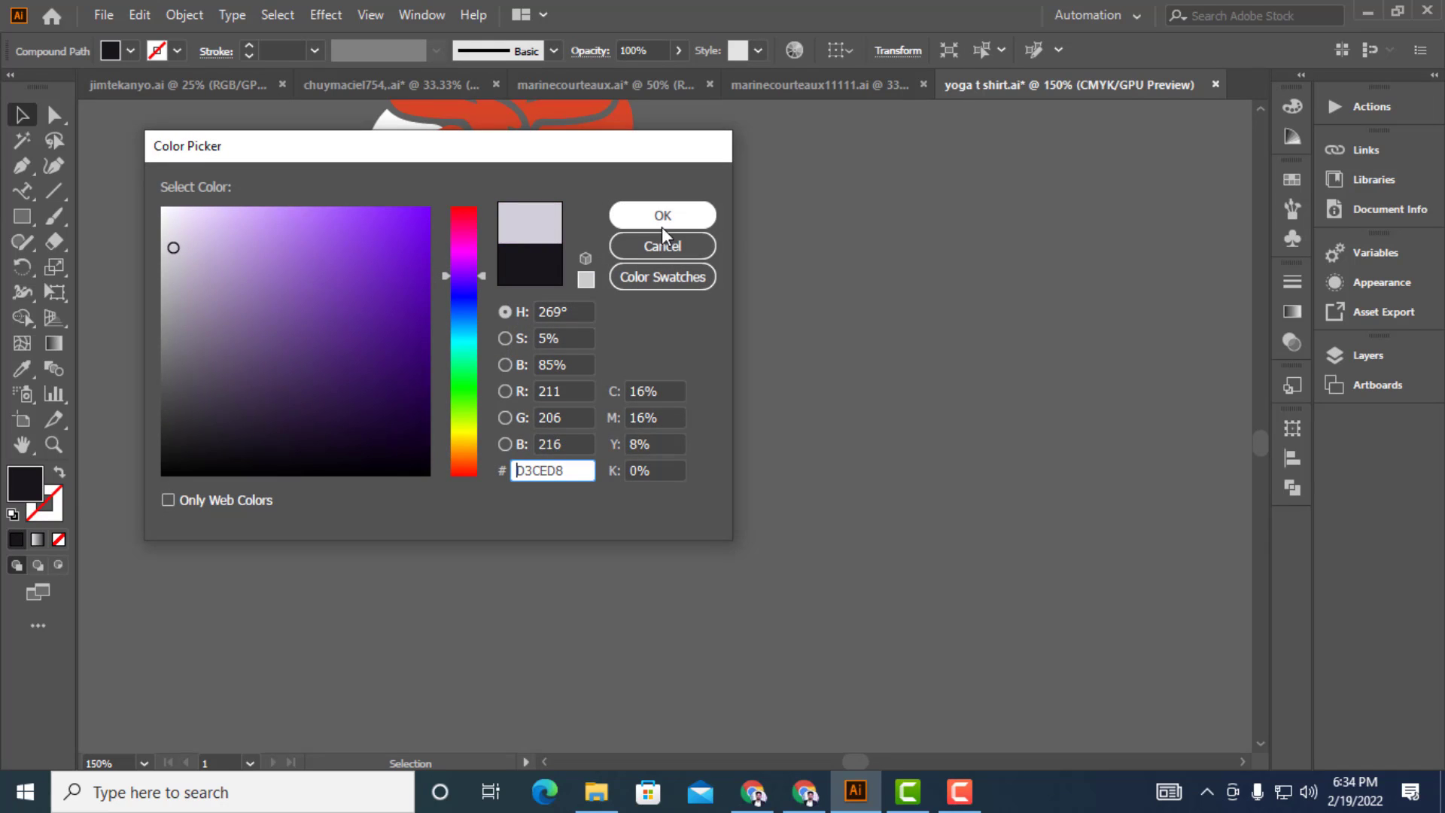
{"action": "left_click", "coordinate": [661, 227]}
{"action": "left_click", "coordinate": [431, 393]}
{"action": "scroll", "coordinate": [431, 393], "scroll_direction": "up", "scroll_amount": 2}
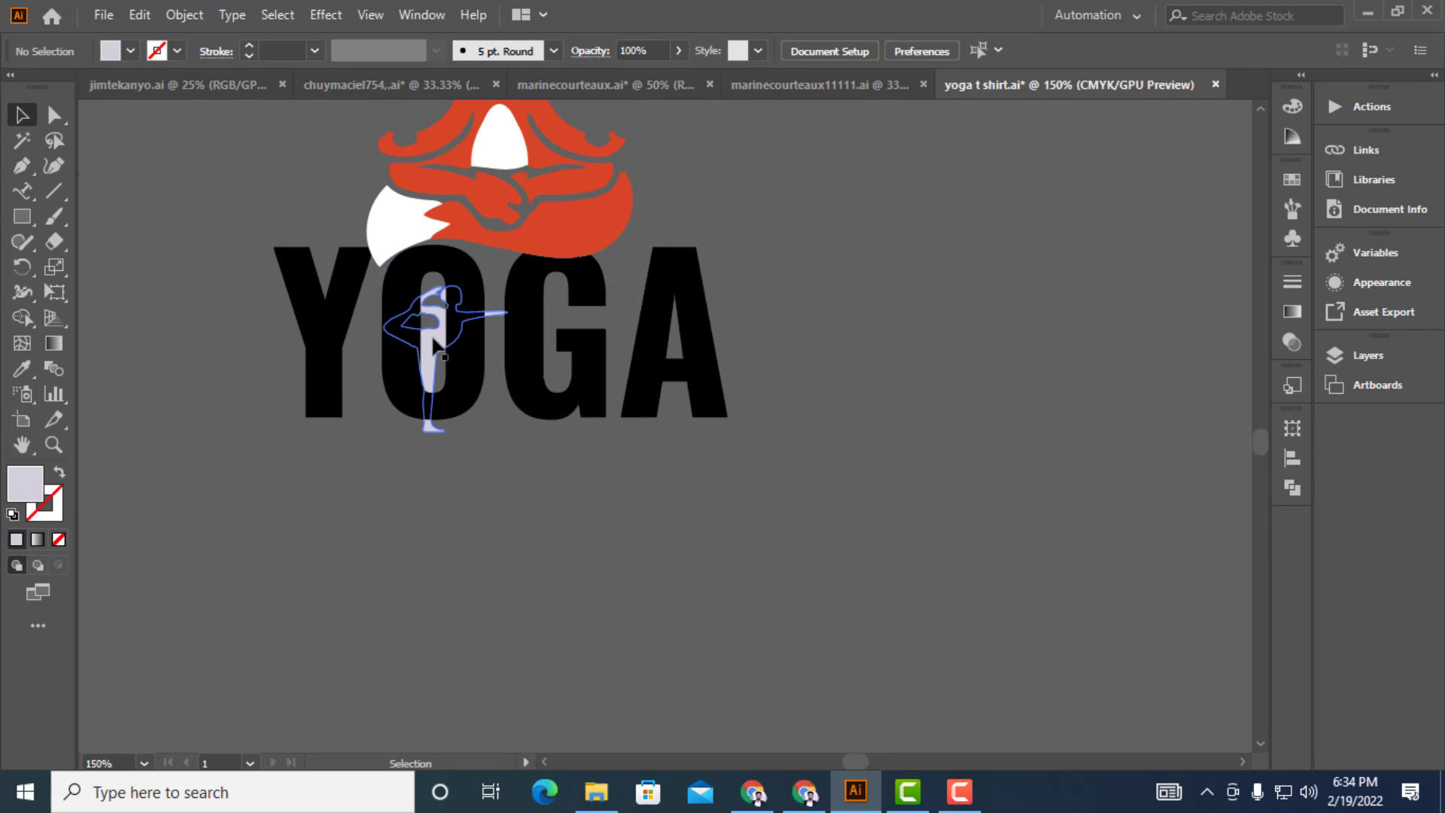
Bring the light one-legged silhouette to the front, above the YOGA letters
{"action": "left_click", "coordinate": [435, 348]}
{"action": "right_click", "coordinate": [433, 339]}
{"action": "mouse_move", "coordinate": [585, 553]}
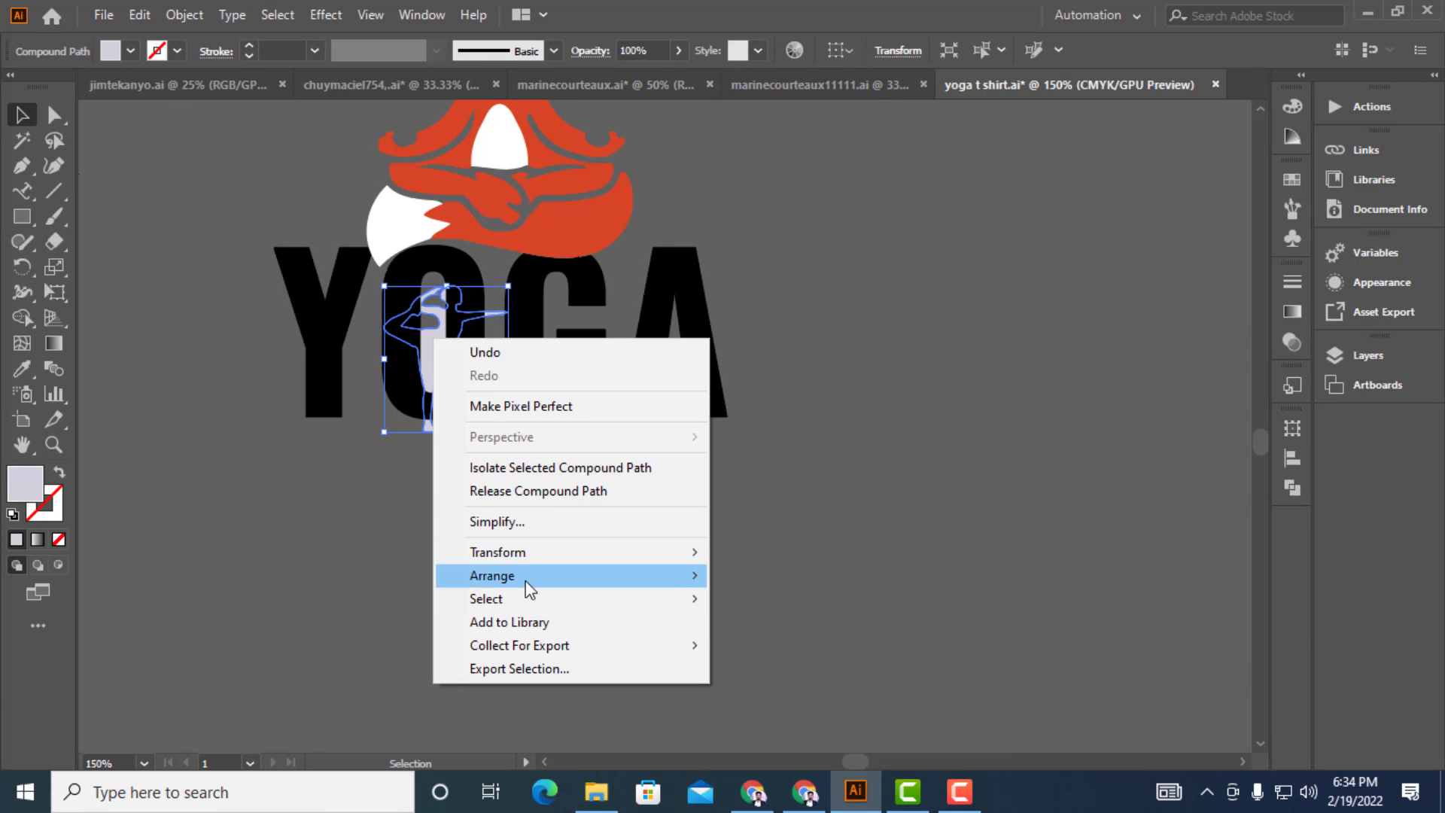
{"action": "mouse_move", "coordinate": [527, 581]}
{"action": "left_click", "coordinate": [783, 575]}
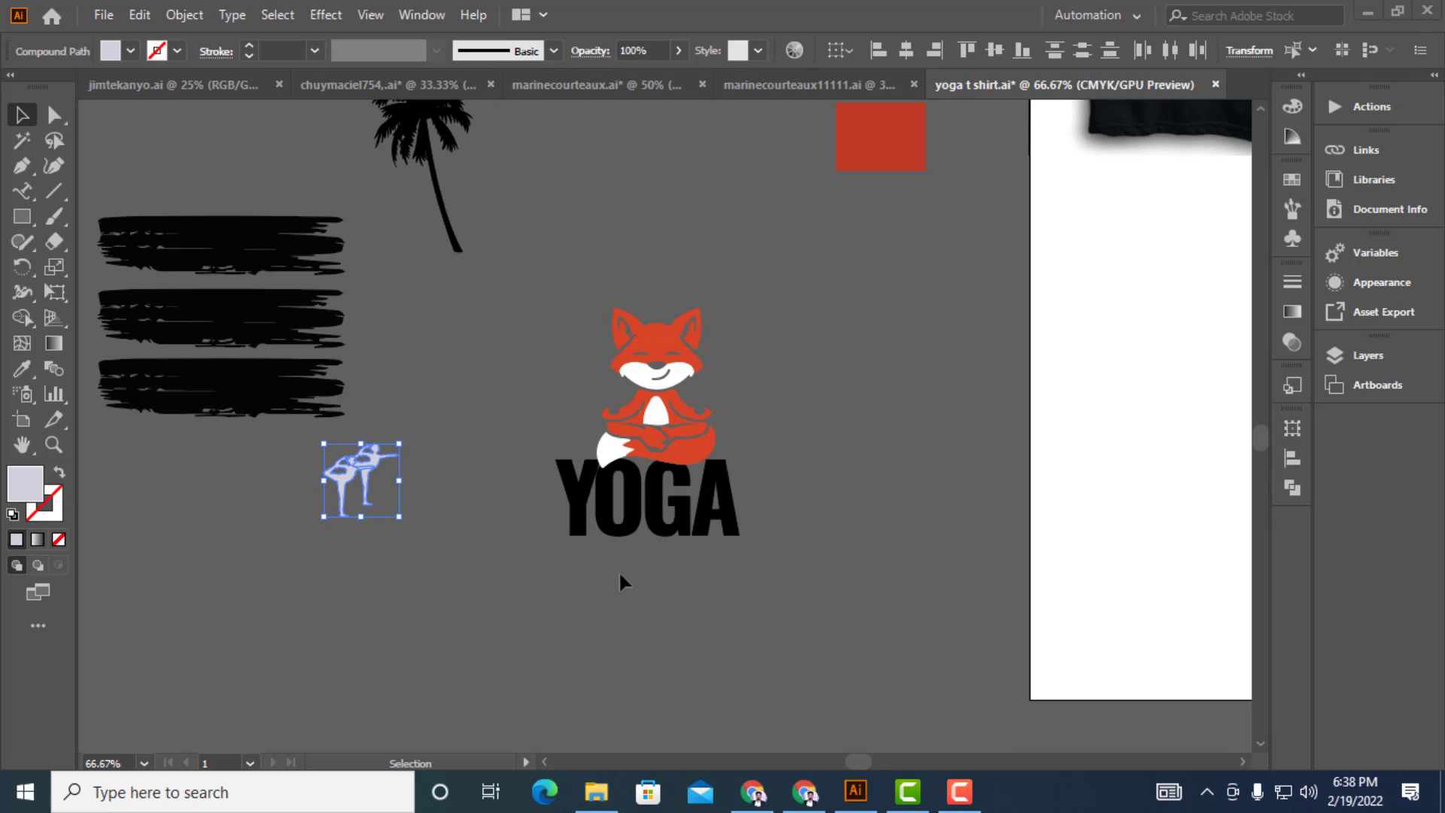
Move the light one-legged silhouettes below the YOGA lettering and delete the extra one, leaving the mirrored figure
{"action": "scroll", "coordinate": [628, 538], "scroll_direction": "up", "scroll_amount": 2}
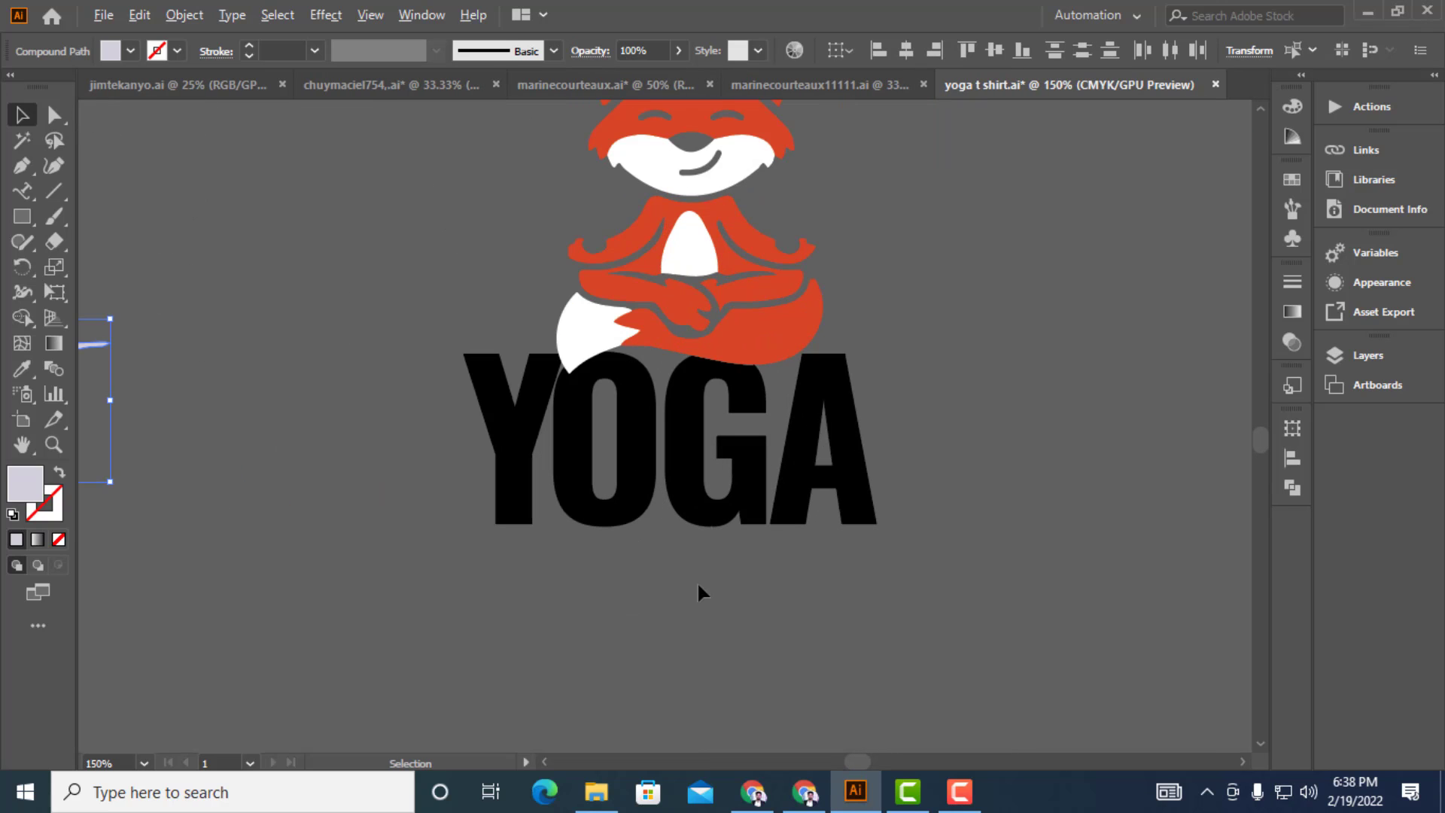
{"action": "scroll", "coordinate": [748, 608], "scroll_direction": "down", "scroll_amount": 2}
{"action": "left_click_drag", "start_coordinate": [435, 523], "coordinate": [556, 612]}
{"action": "left_click", "coordinate": [606, 608]}
{"action": "key", "text": "Delete"}
{"action": "left_click_drag", "start_coordinate": [657, 617], "coordinate": [666, 620]}
{"action": "scroll", "coordinate": [711, 608], "scroll_direction": "up", "scroll_amount": 3}
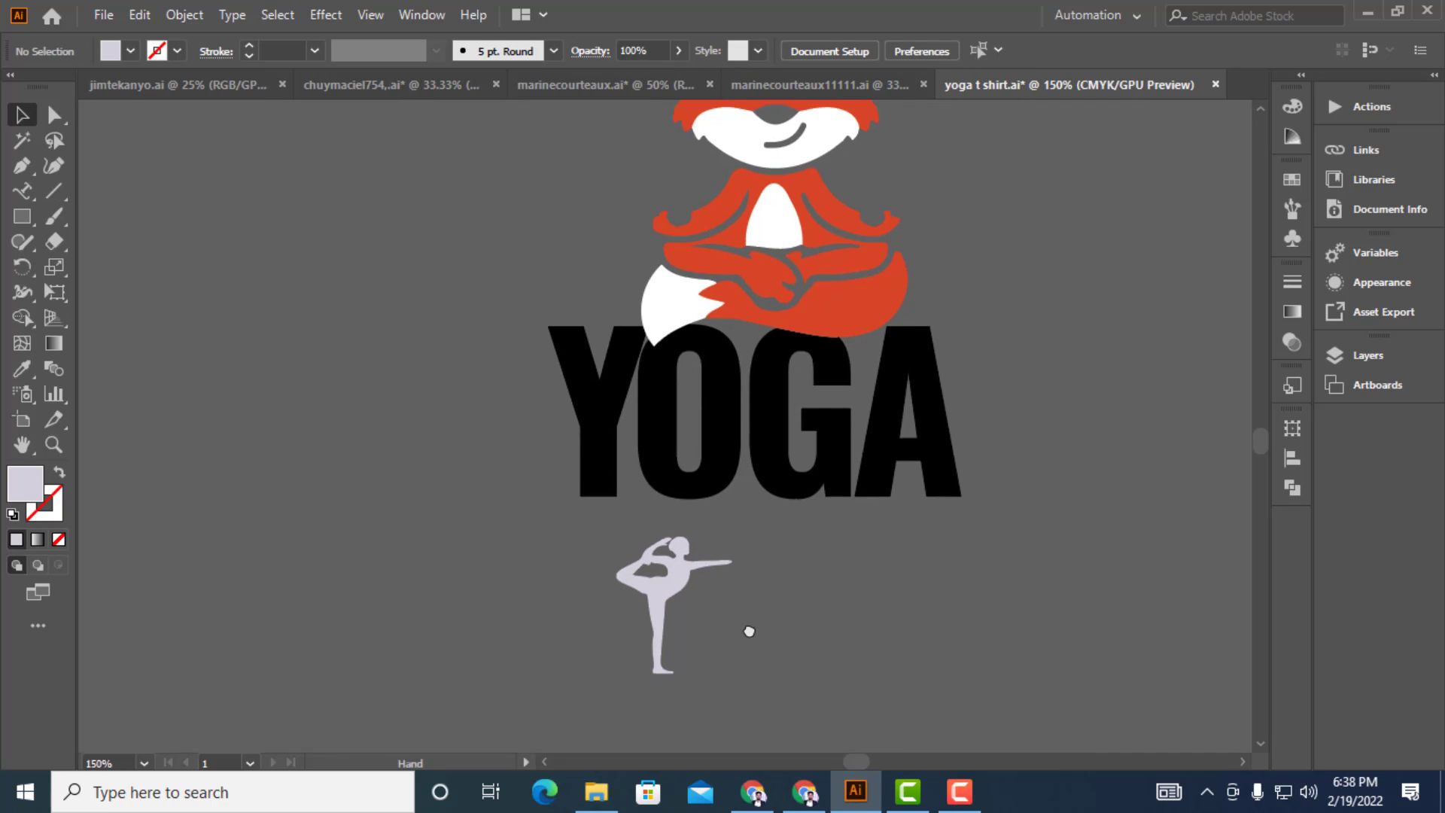
Move the mirrored light silhouette onto the O and enlarge it proportionally to slightly more than the letter height
{"action": "scroll", "coordinate": [725, 571], "scroll_direction": "up", "scroll_amount": 1}
{"action": "left_click_drag", "start_coordinate": [687, 568], "coordinate": [699, 430]}
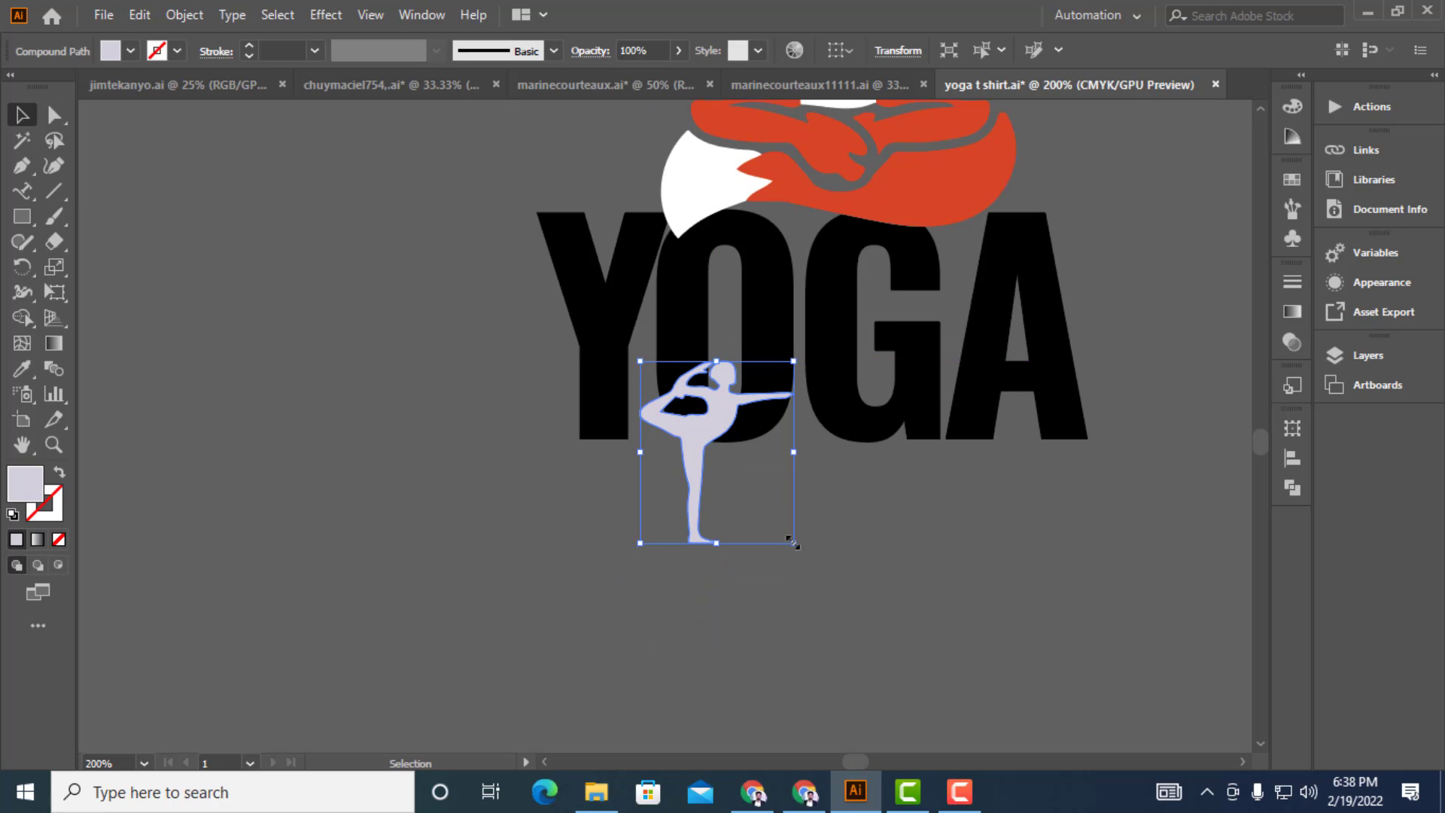
{"action": "mouse_move", "coordinate": [791, 540]}
{"action": "left_mouse_down"}
{"action": "mouse_move", "coordinate": [805, 590]}
{"action": "mouse_move", "coordinate": [805, 557]}
{"action": "left_mouse_up"}
{"action": "left_click_drag", "start_coordinate": [707, 422], "coordinate": [703, 343]}
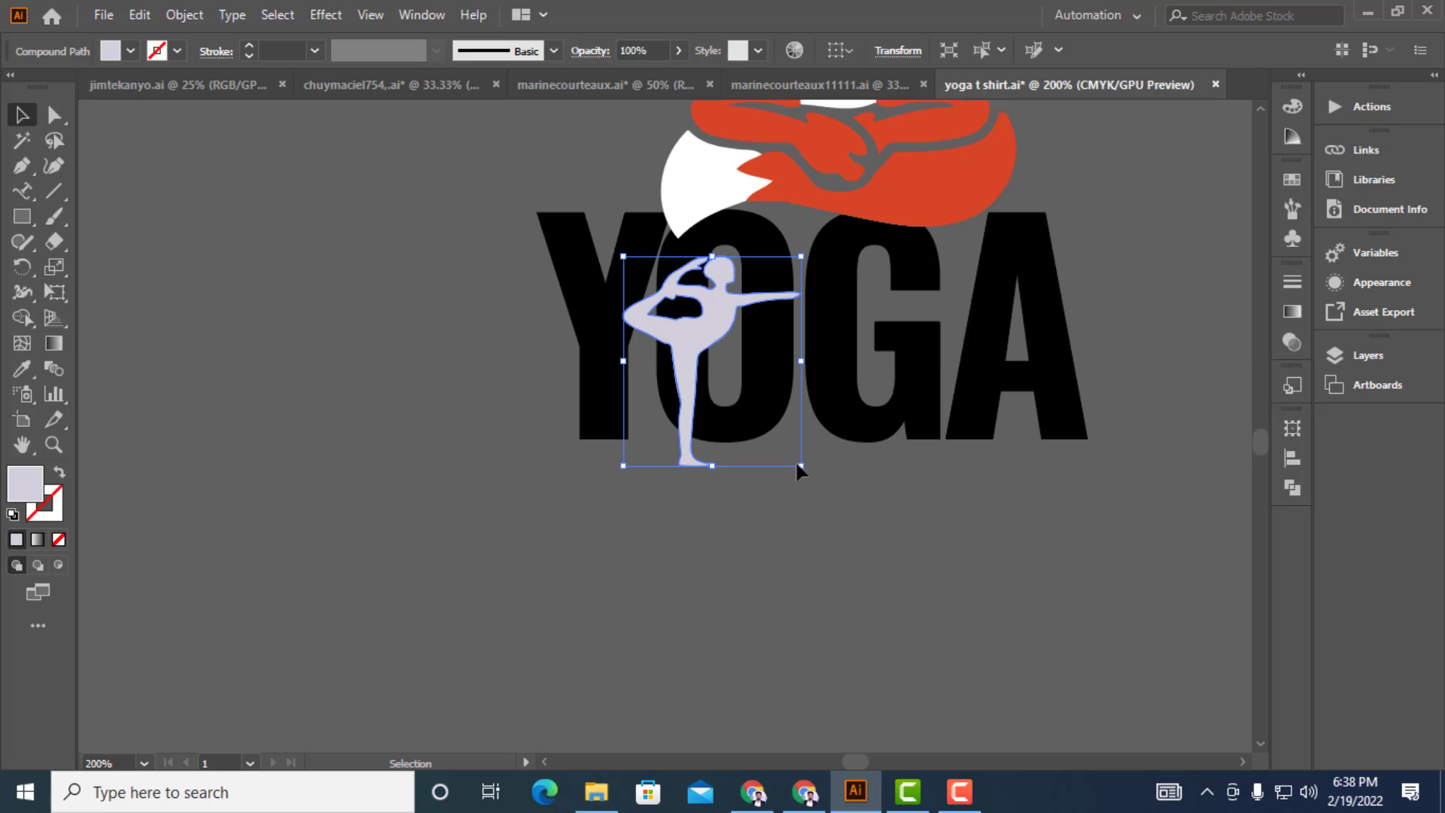
{"action": "left_click_drag", "start_coordinate": [800, 467], "coordinate": [814, 480]}
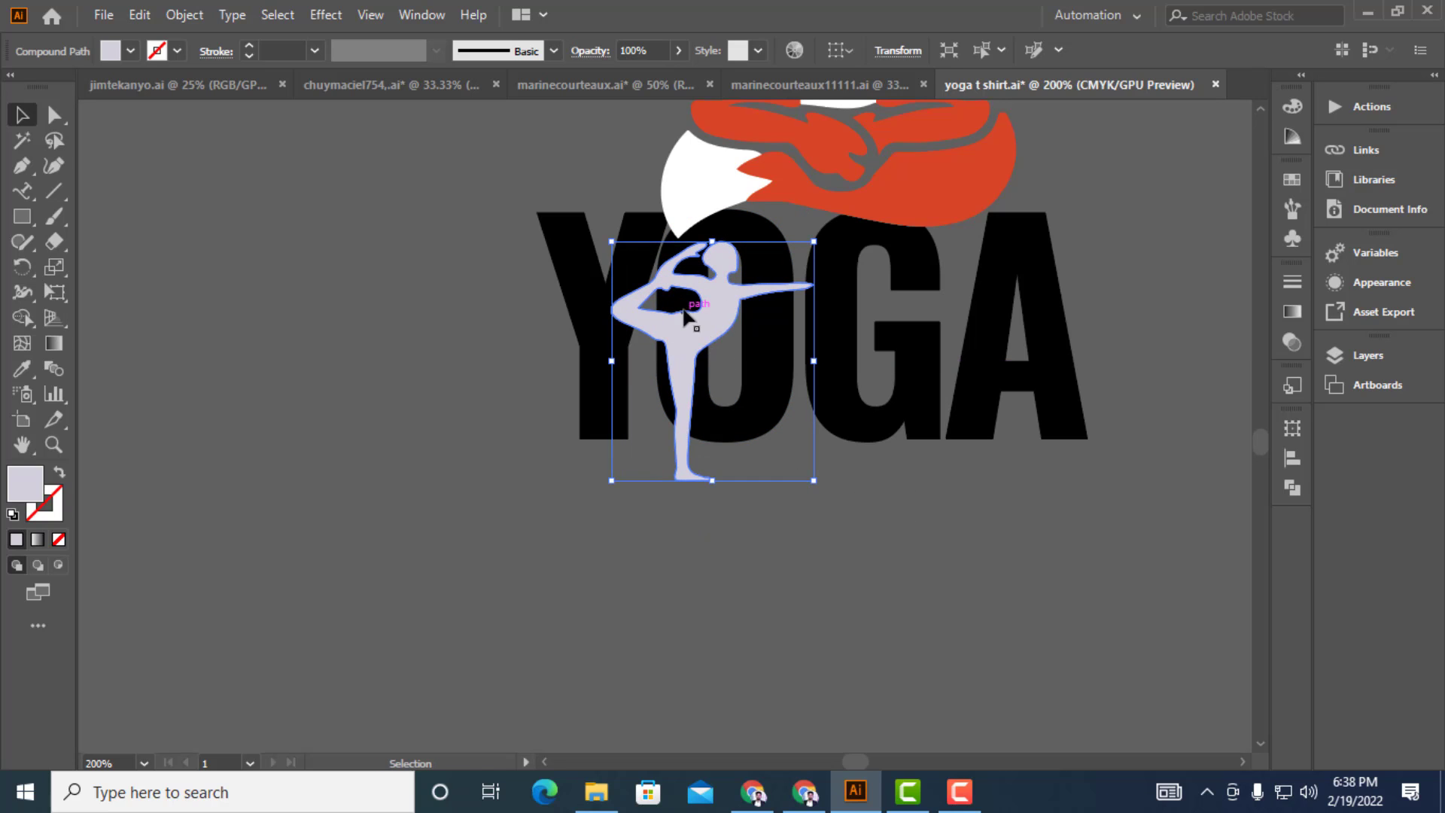
Fine-tune the enlarged silhouette's position so the bent leg overlaps the Y and the outstretched hand reaches the G
{"action": "left_click_drag", "start_coordinate": [694, 315], "coordinate": [707, 303]}
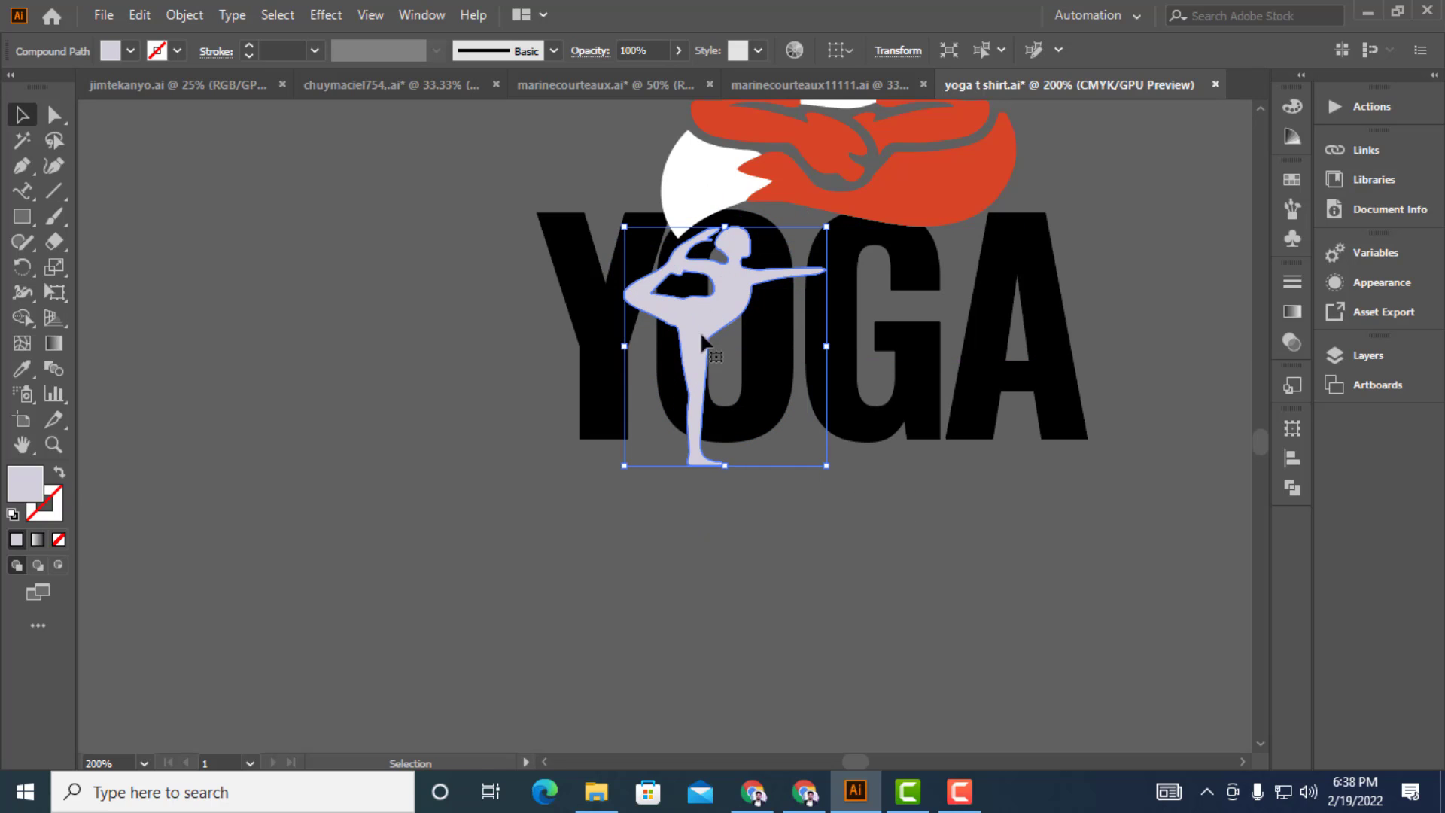
{"action": "left_click", "coordinate": [775, 564]}
{"action": "scroll", "coordinate": [647, 291], "scroll_direction": "up", "scroll_amount": 1}
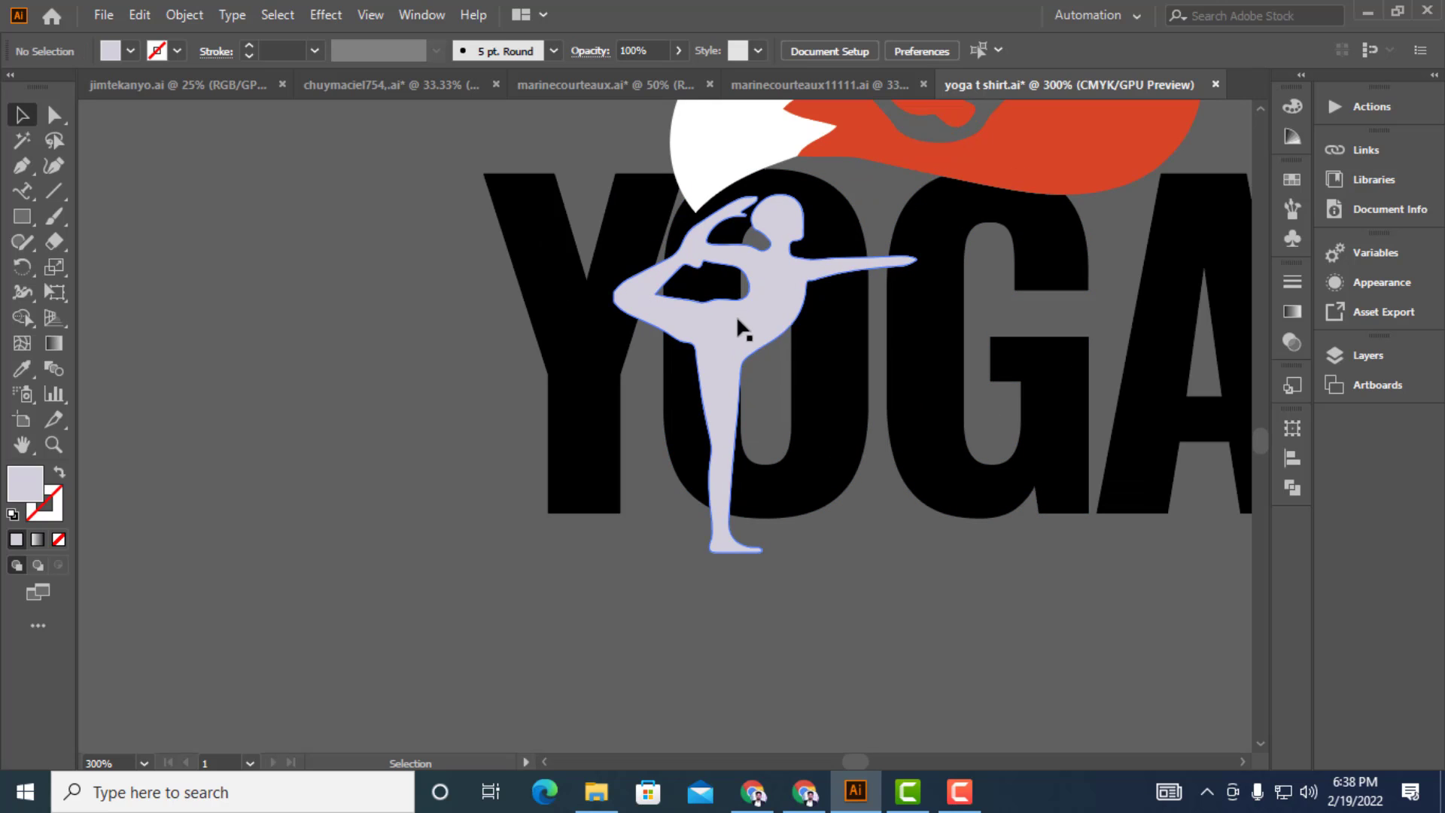
{"action": "left_click_drag", "start_coordinate": [736, 314], "coordinate": [724, 328]}
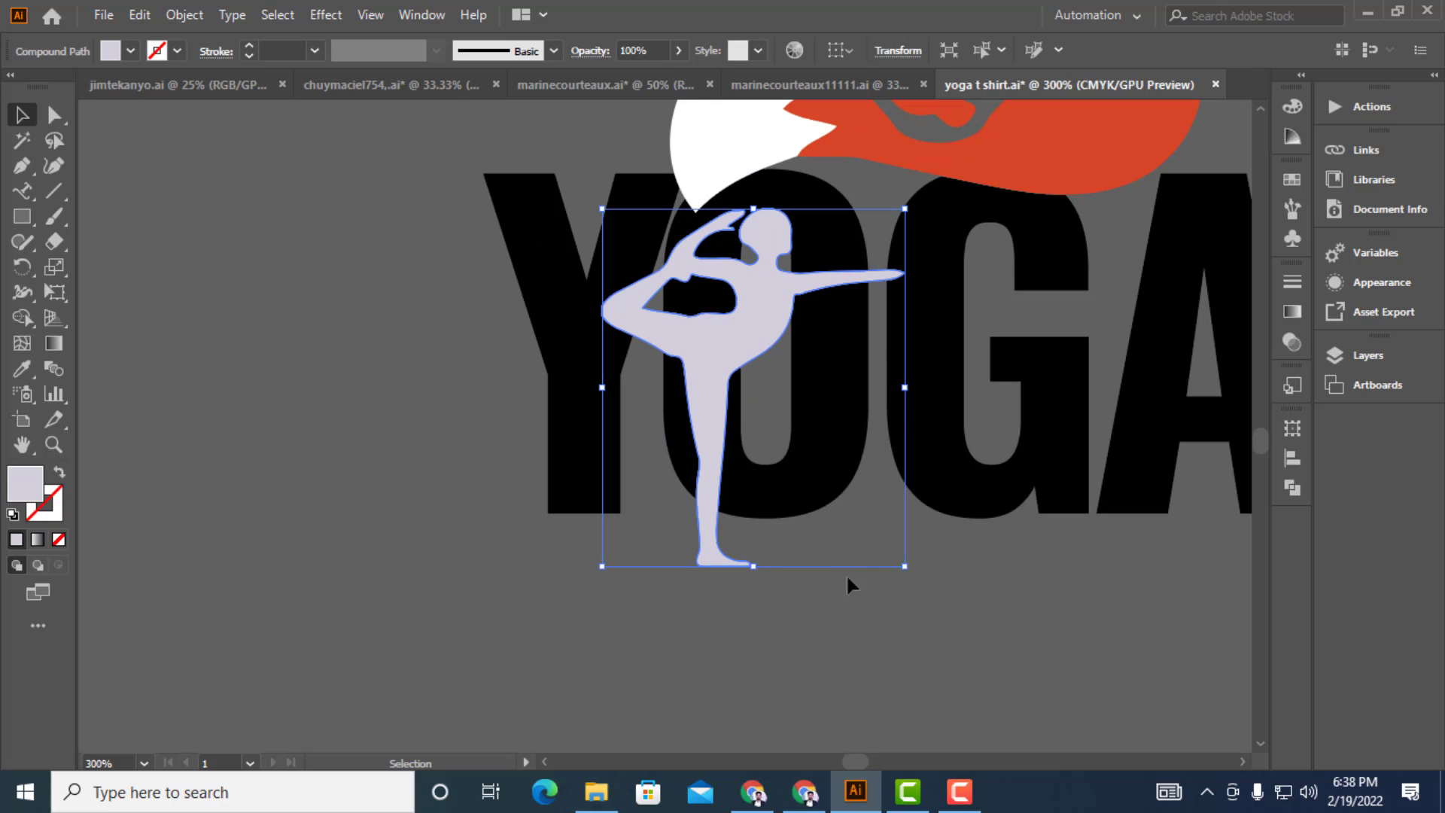
{"action": "left_click", "coordinate": [918, 668]}
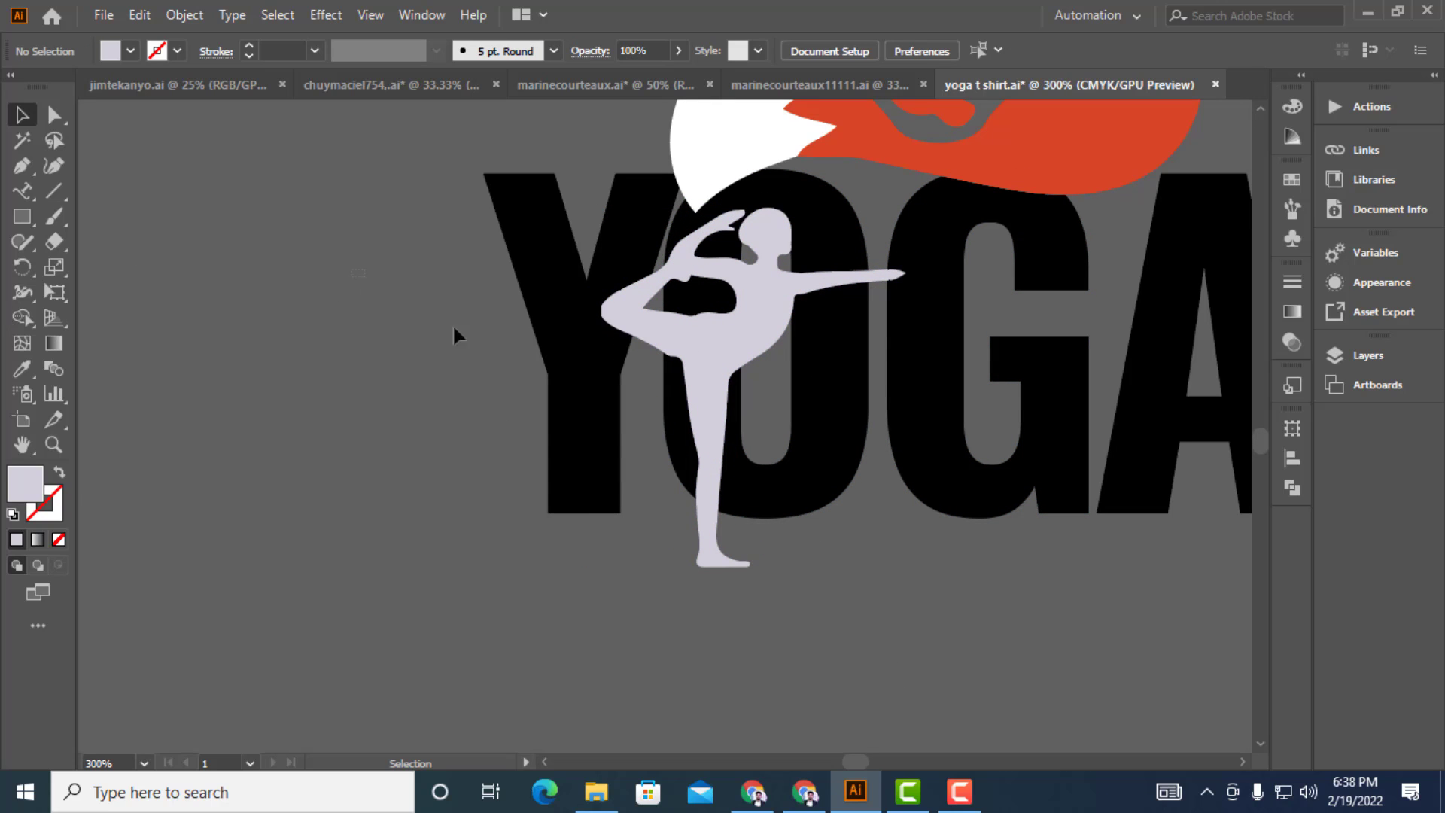
Select the Y, O, G and silhouette, and subtract the torso, raised arm and leg areas from the letters with Shape Builder
{"action": "left_click", "coordinate": [835, 497]}
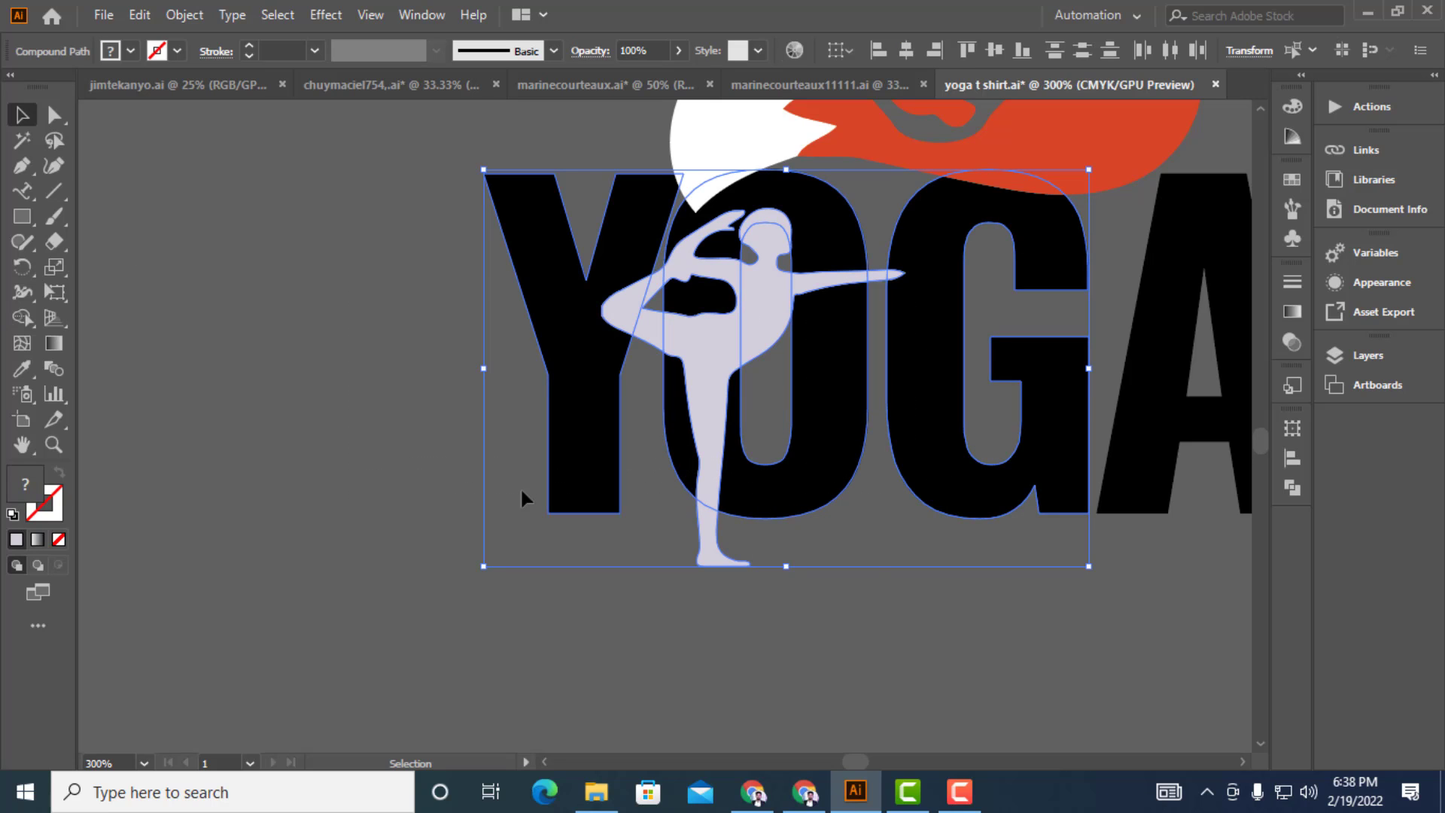
{"action": "left_click", "coordinate": [25, 315]}
{"action": "scroll", "coordinate": [765, 310], "scroll_direction": "up", "scroll_amount": 1}
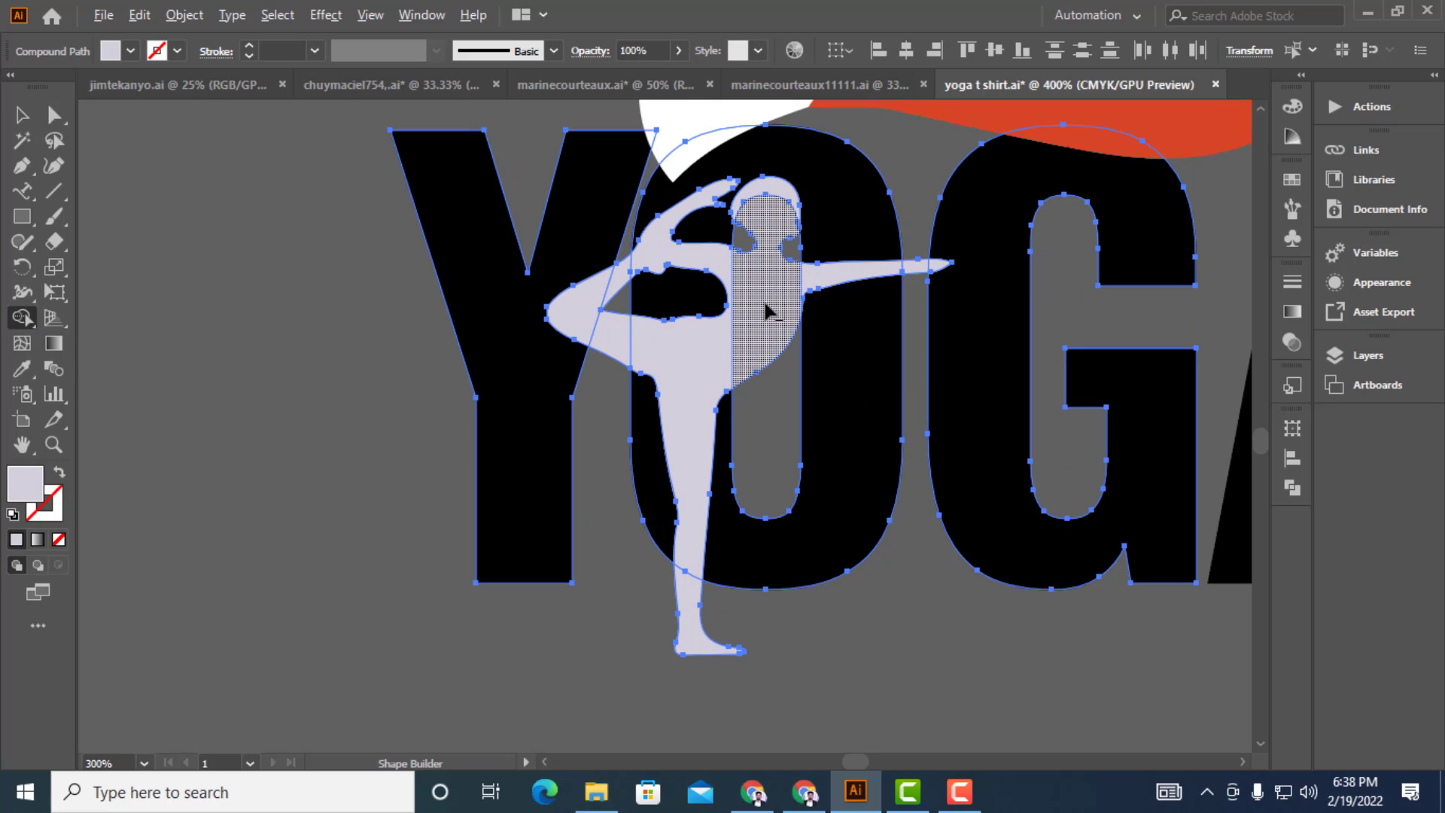
{"action": "scroll", "coordinate": [788, 293], "scroll_direction": "up", "scroll_amount": 1}
{"action": "left_click", "coordinate": [787, 291]}
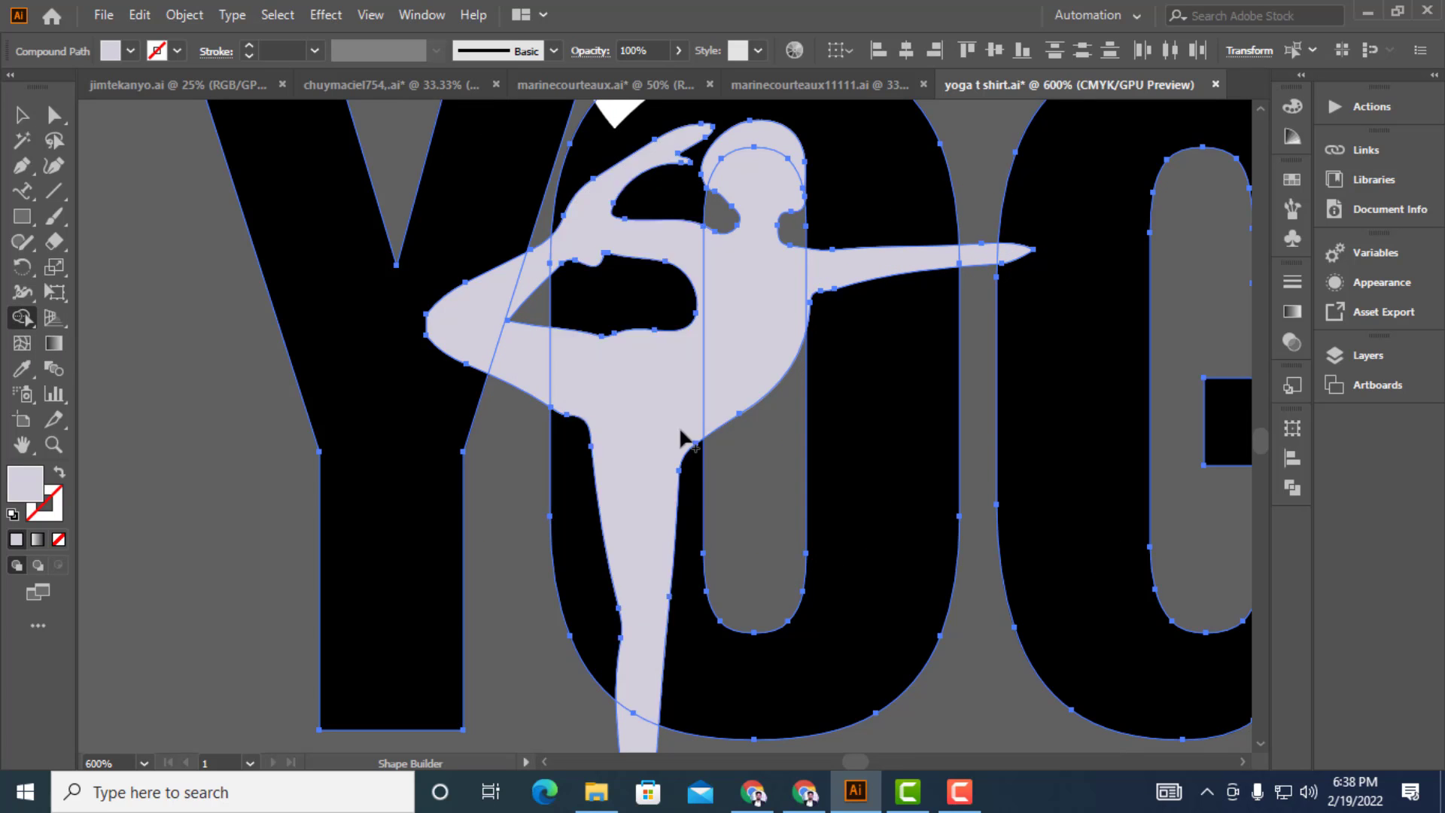
{"action": "mouse_move", "coordinate": [802, 359]}
{"action": "left_mouse_down"}
{"action": "mouse_move", "coordinate": [768, 313]}
{"action": "mouse_move", "coordinate": [681, 386]}
{"action": "left_mouse_up"}
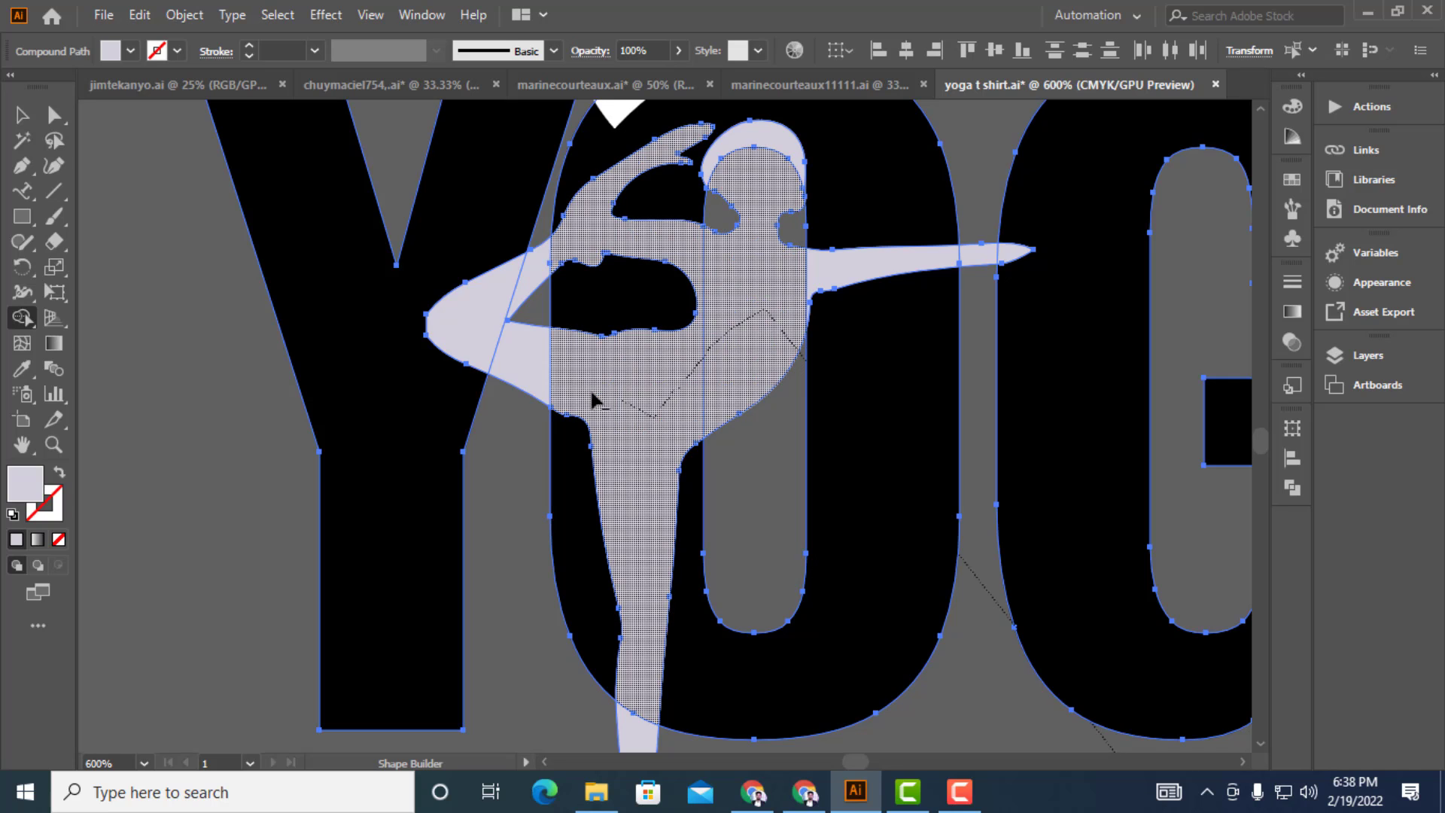
{"action": "mouse_move", "coordinate": [594, 400]}
{"action": "left_mouse_down"}
{"action": "mouse_move", "coordinate": [526, 375]}
{"action": "mouse_move", "coordinate": [496, 318]}
{"action": "left_mouse_up"}
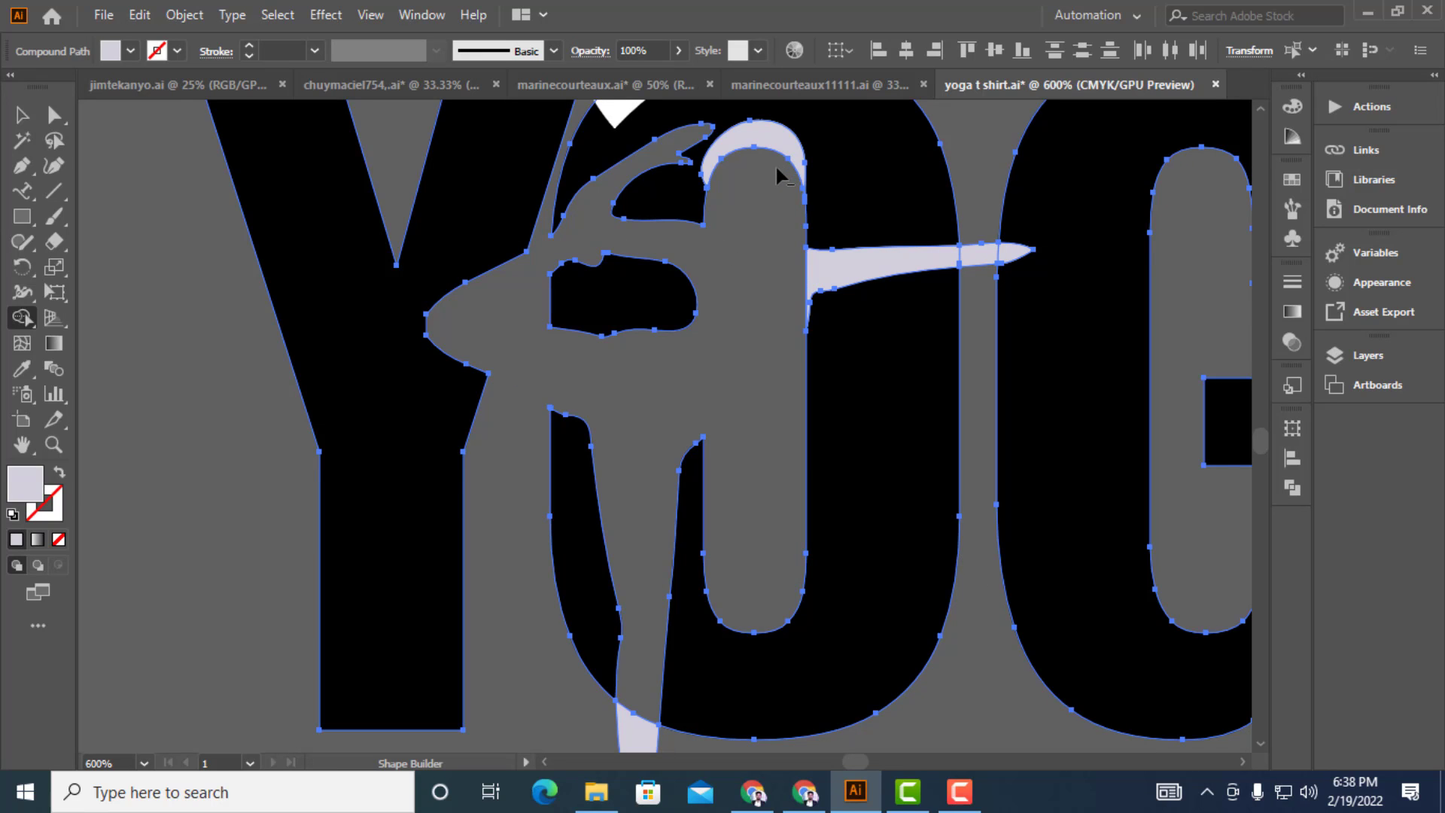
Remove the remaining head, outstretched arm and foot pieces of the silhouette with Shape Builder, then deselect the letters
{"action": "left_click", "coordinate": [775, 164]}
{"action": "left_click", "coordinate": [849, 271]}
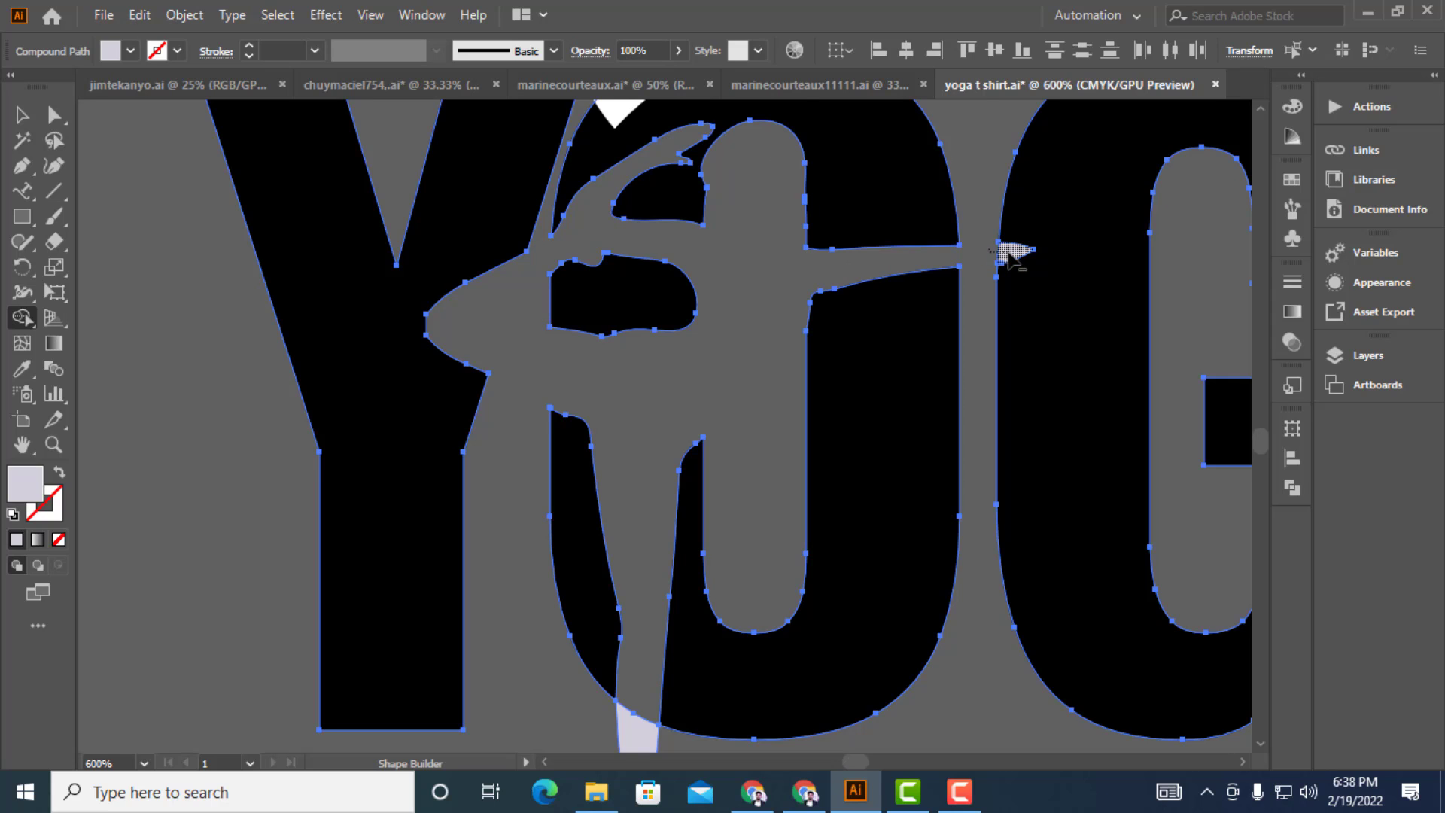
{"action": "scroll", "coordinate": [826, 461], "scroll_direction": "down", "scroll_amount": 3}
{"action": "mouse_move", "coordinate": [631, 685]}
{"action": "left_mouse_down"}
{"action": "mouse_move", "coordinate": [646, 629]}
{"action": "mouse_move", "coordinate": [635, 534]}
{"action": "left_mouse_up"}
{"action": "key", "text": "ctrl+minus"}
{"action": "key", "text": "ctrl+minus"}
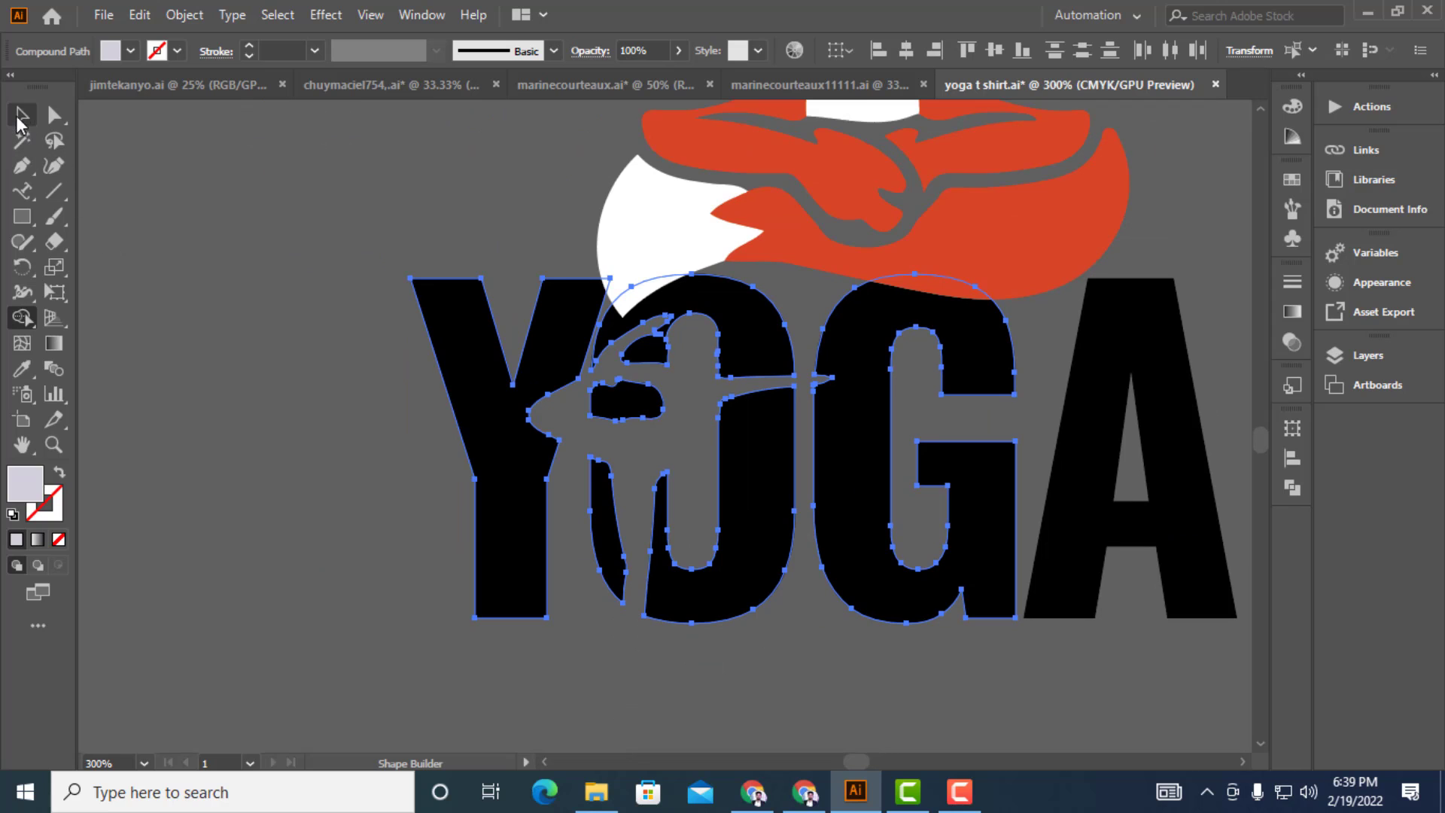
{"action": "left_click", "coordinate": [21, 116]}
{"action": "left_click", "coordinate": [299, 329]}
Bring the seated silhouette with hands joined overhead down to the A of the YOGA lettering under the red fox
{"action": "left_click_drag", "start_coordinate": [1032, 618], "coordinate": [825, 611]}
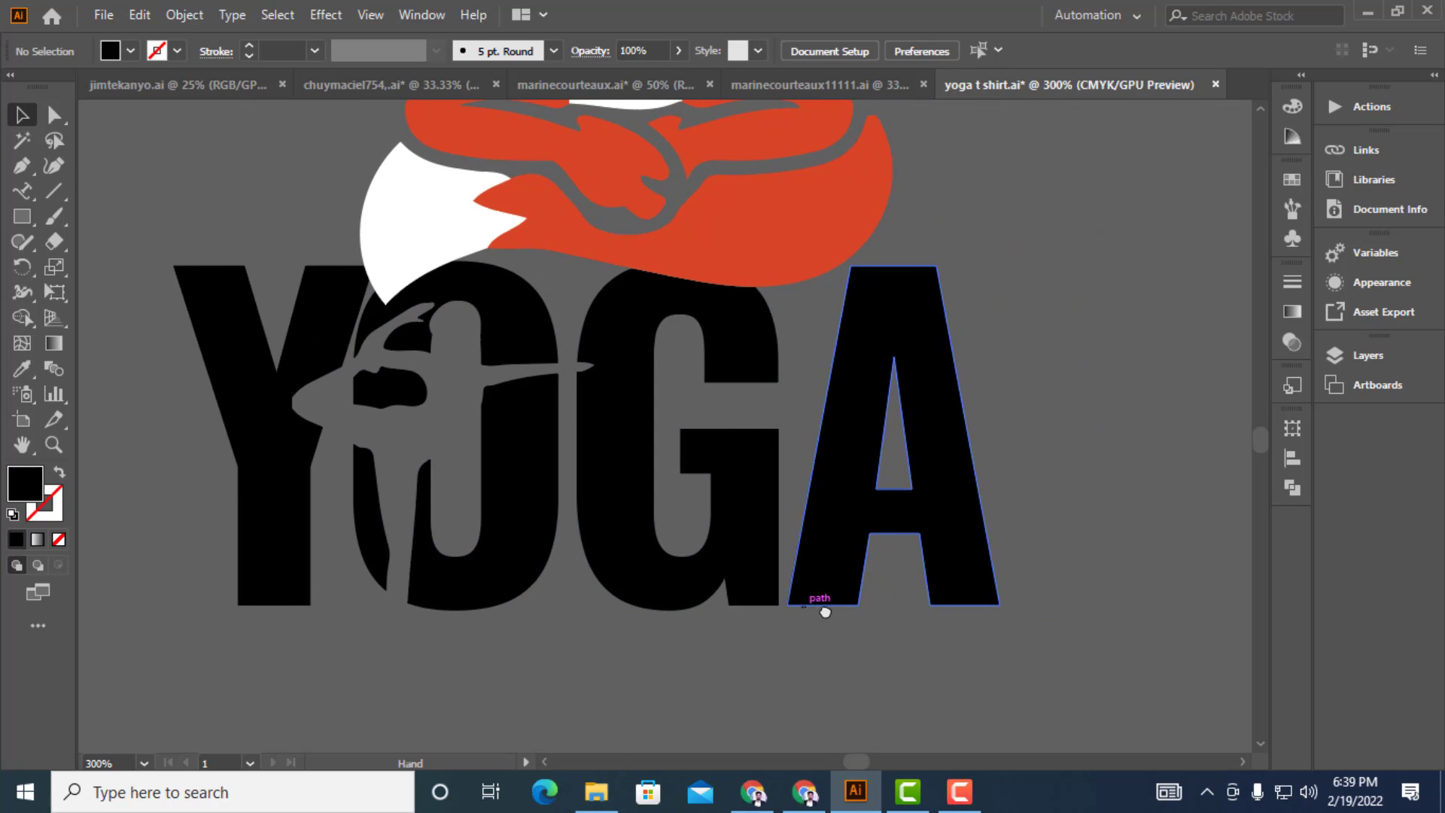
{"action": "scroll", "coordinate": [729, 489], "scroll_direction": "down", "scroll_amount": 2}
{"action": "scroll", "coordinate": [783, 530], "scroll_direction": "up", "scroll_amount": 4}
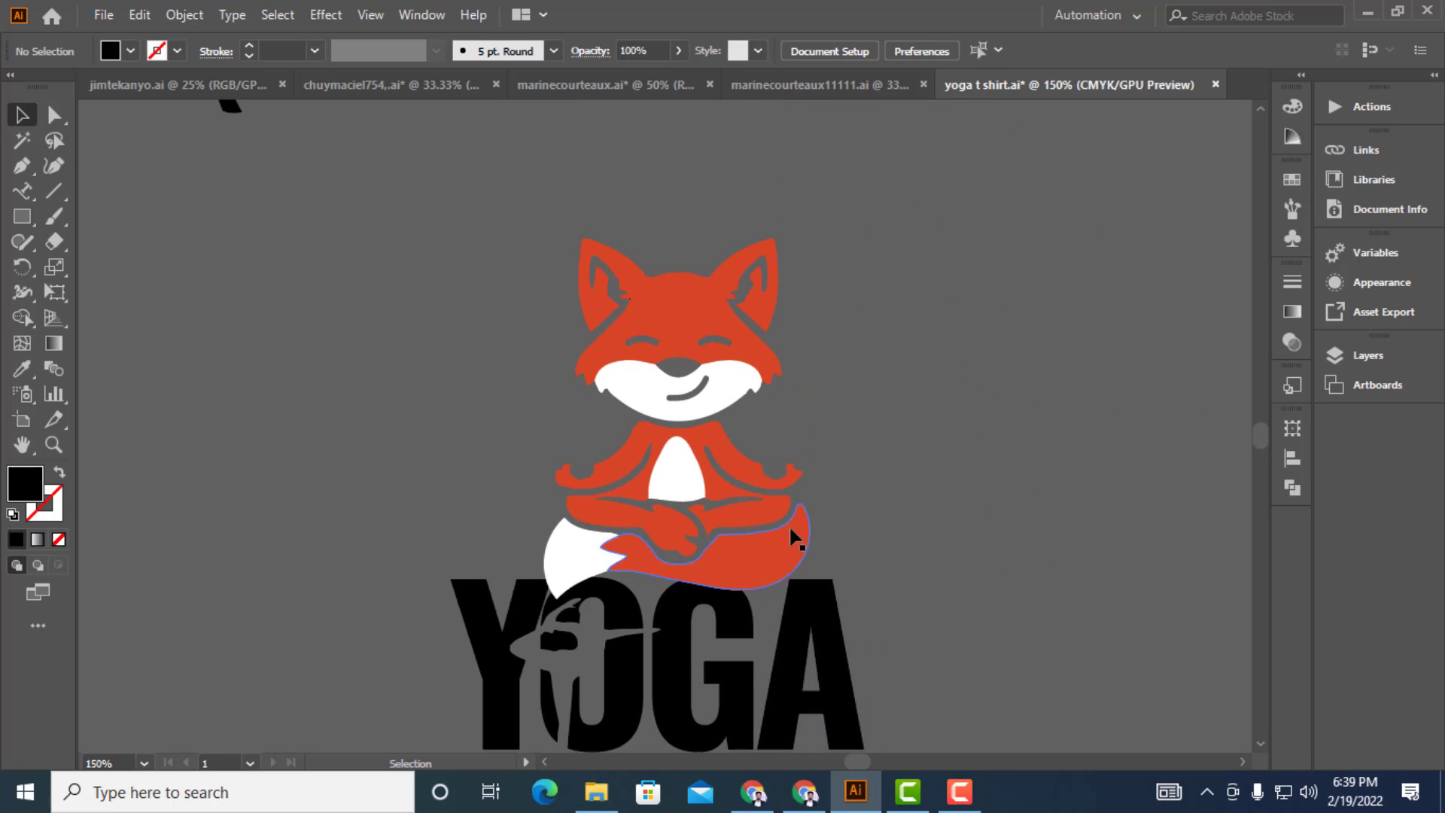
{"action": "scroll", "coordinate": [757, 511], "scroll_direction": "down", "scroll_amount": 2}
{"action": "scroll", "coordinate": [697, 381], "scroll_direction": "up", "scroll_amount": 5}
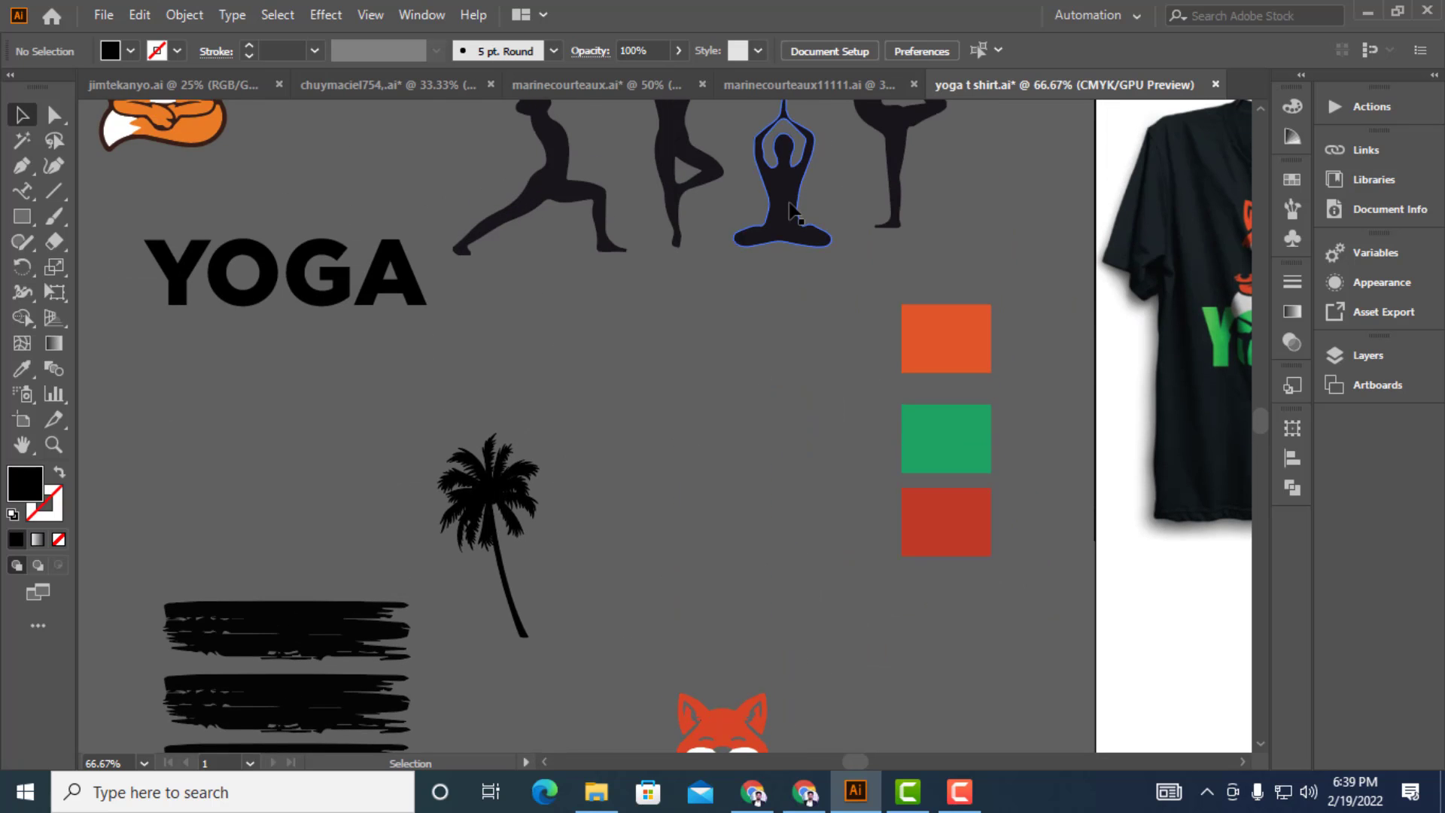
{"action": "left_click_drag", "start_coordinate": [796, 205], "coordinate": [796, 493]}
{"action": "scroll", "coordinate": [797, 493], "scroll_direction": "down", "scroll_amount": 5}
{"action": "left_click_drag", "start_coordinate": [736, 159], "coordinate": [760, 614]}
{"action": "scroll", "coordinate": [785, 665], "scroll_direction": "up", "scroll_amount": 2}
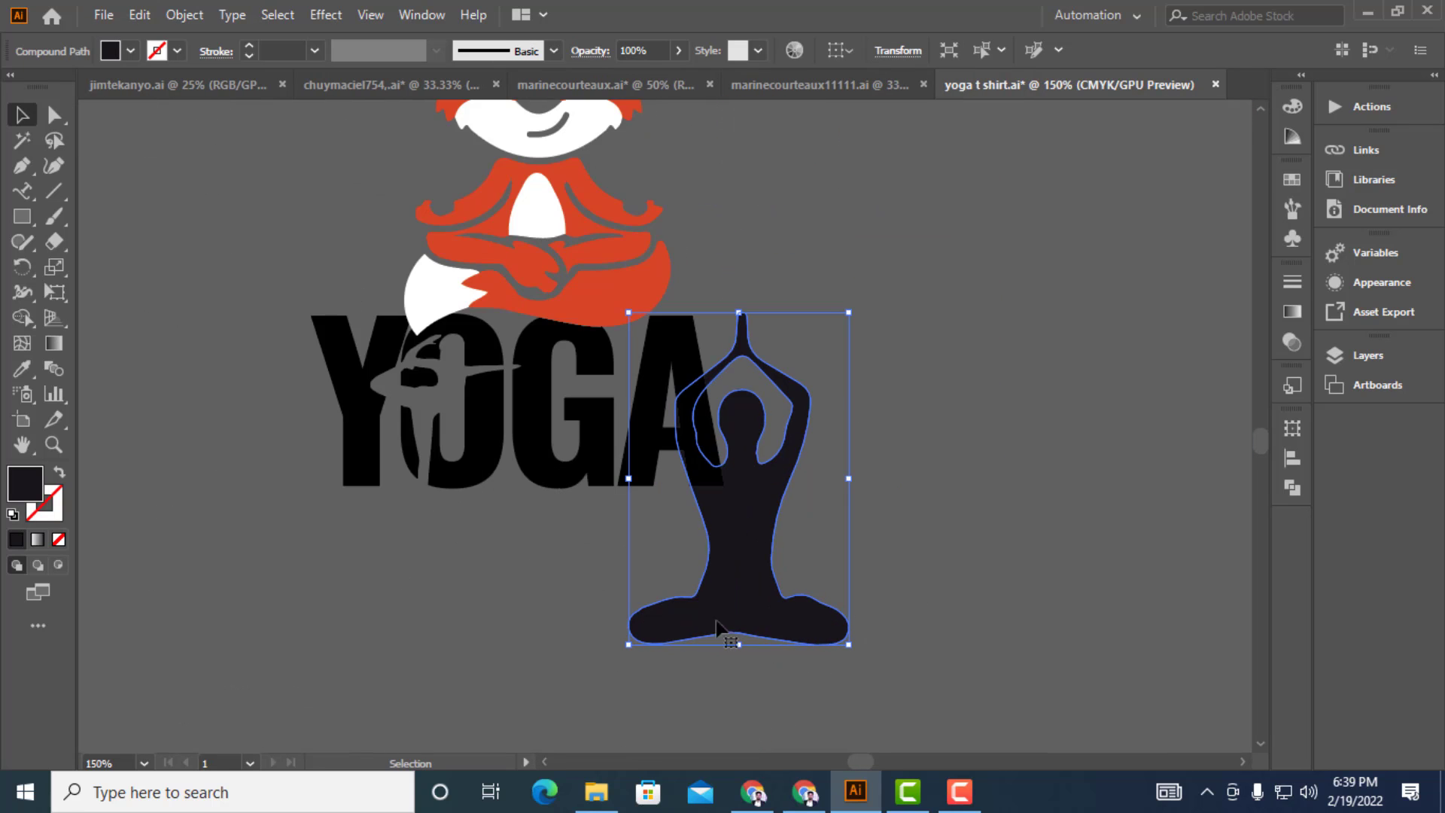
Fill the seated silhouette beside the A with greyish lavender AEA7B7
{"action": "double_click", "coordinate": [25, 484]}
{"action": "left_click", "coordinate": [190, 283]}
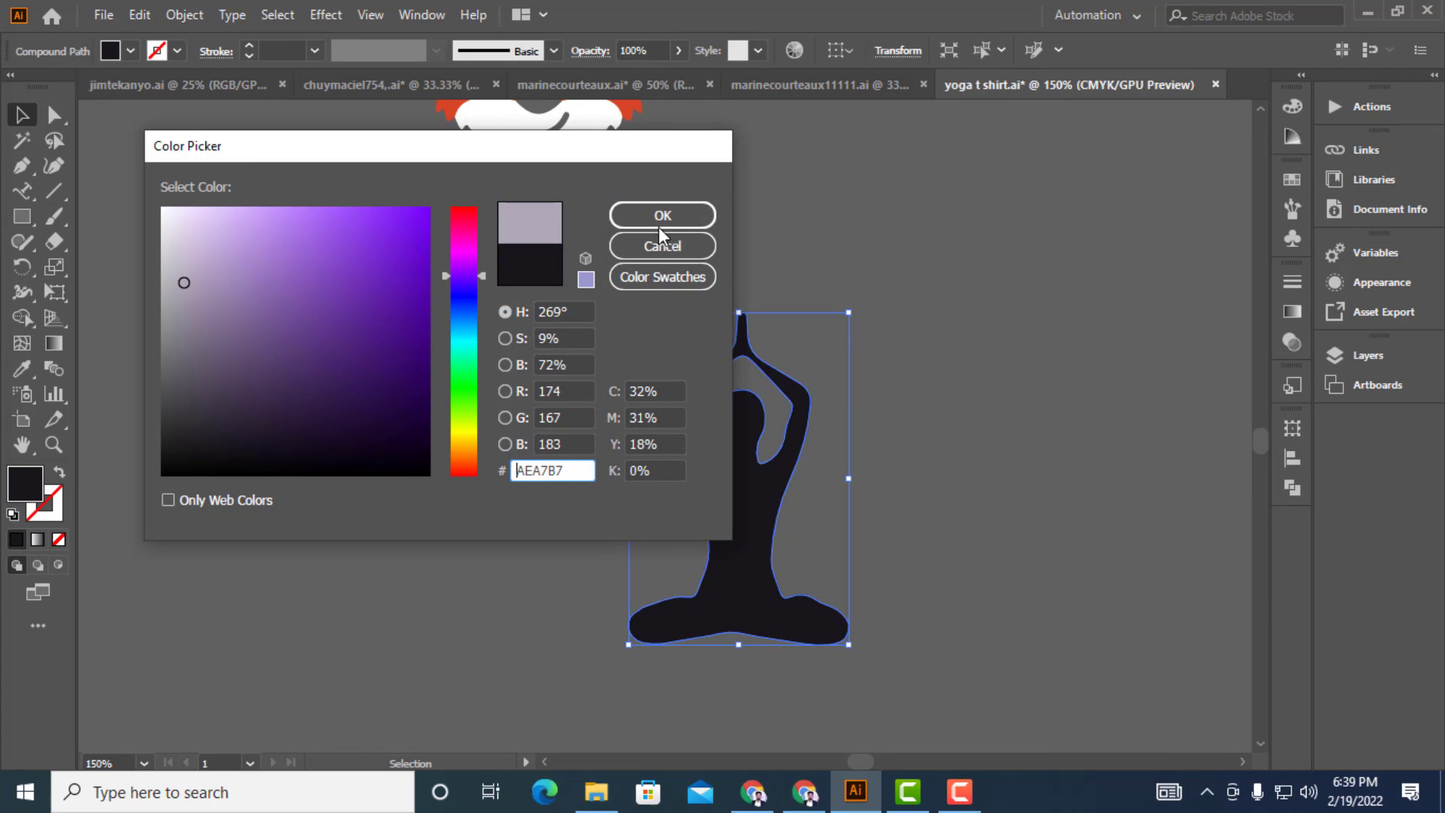
{"action": "left_click", "coordinate": [657, 220]}
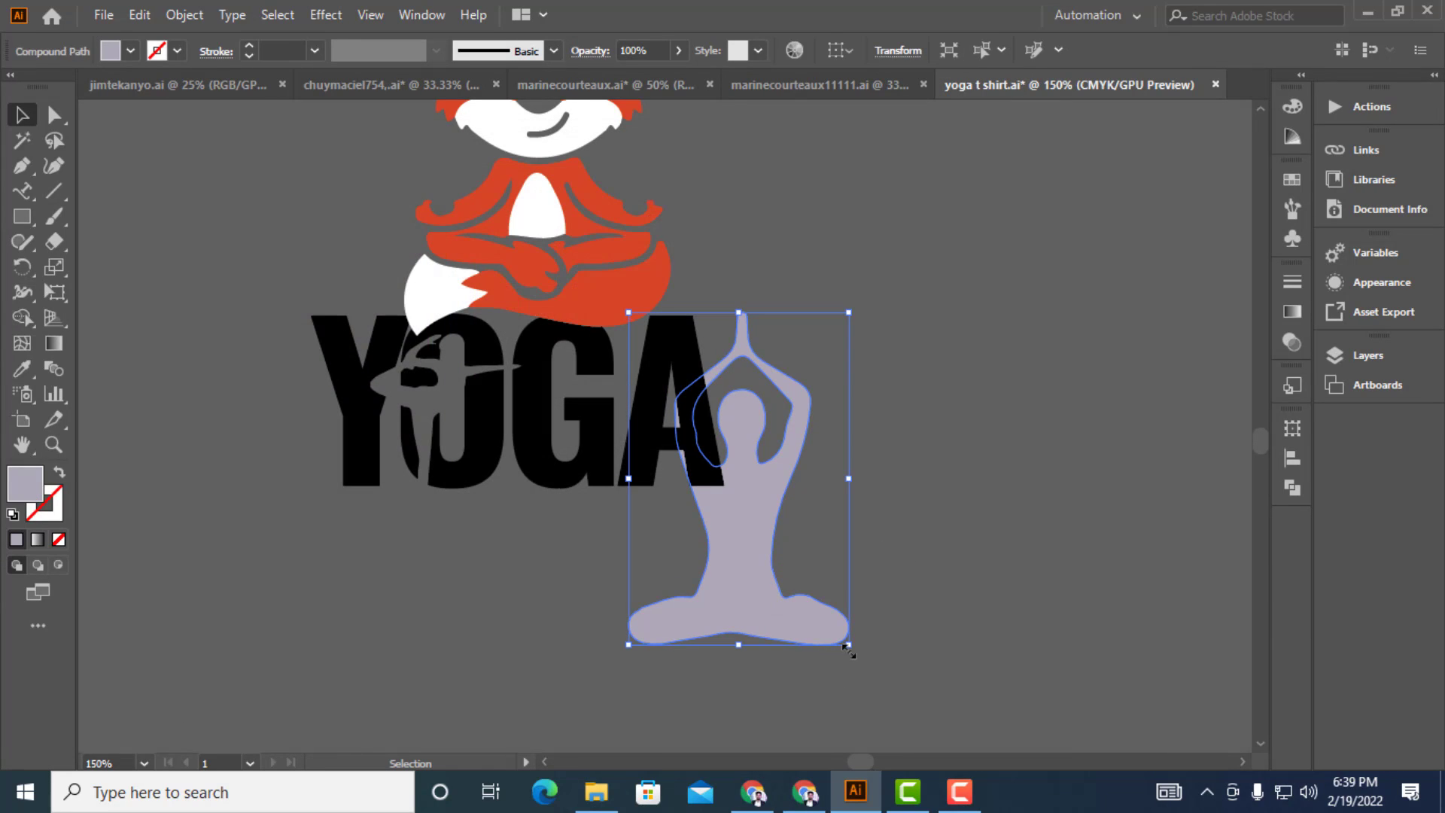
Shrink the seated silhouette proportionally and centre it inside the A, with its crossed legs near the letter's base
{"action": "left_click_drag", "start_coordinate": [848, 647], "coordinate": [787, 552]}
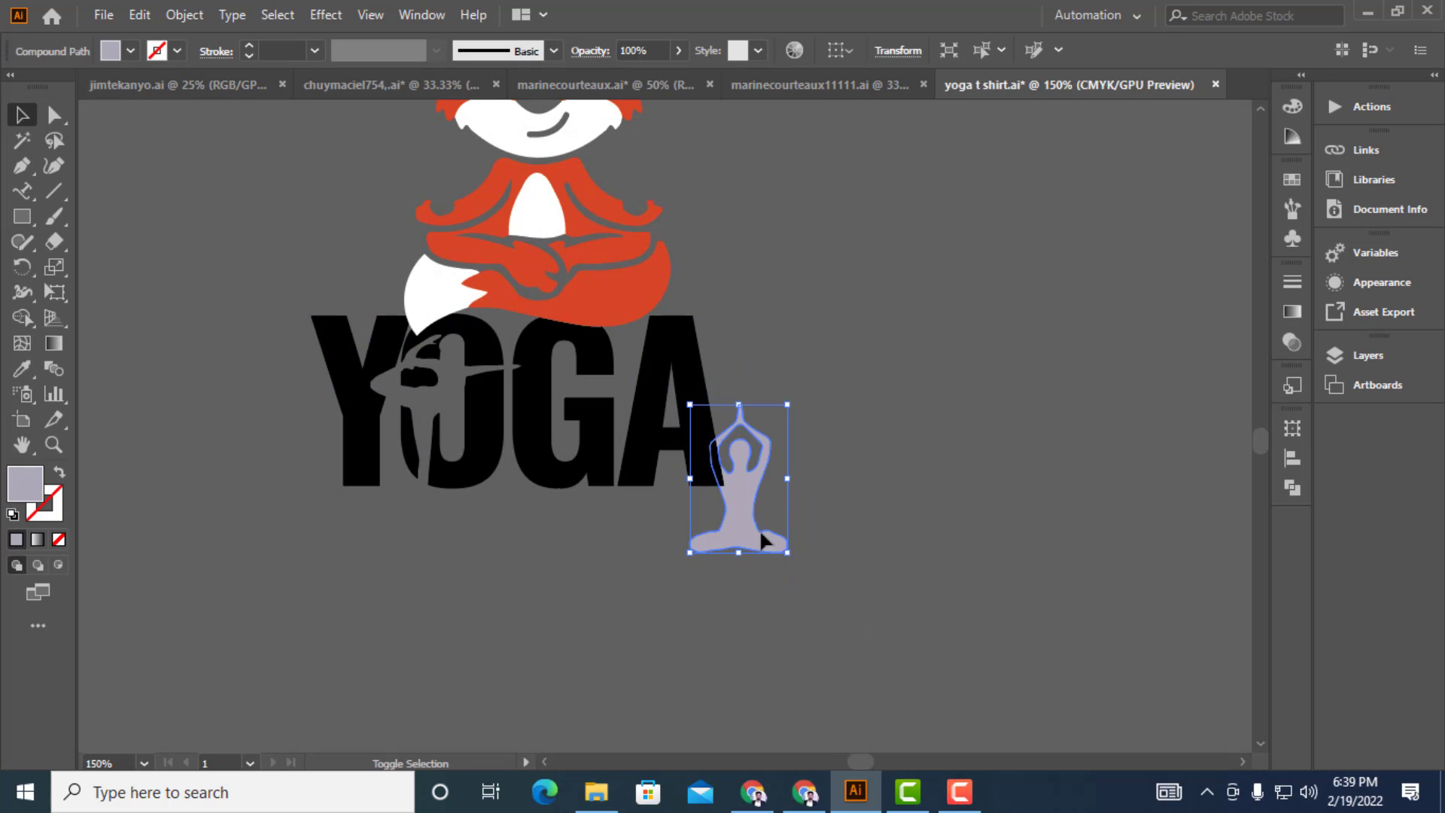
{"action": "left_click_drag", "start_coordinate": [711, 524], "coordinate": [642, 476]}
{"action": "key", "text": "ctrl+equal"}
{"action": "key", "text": "ctrl+equal"}
{"action": "key", "text": "ctrl+equal"}
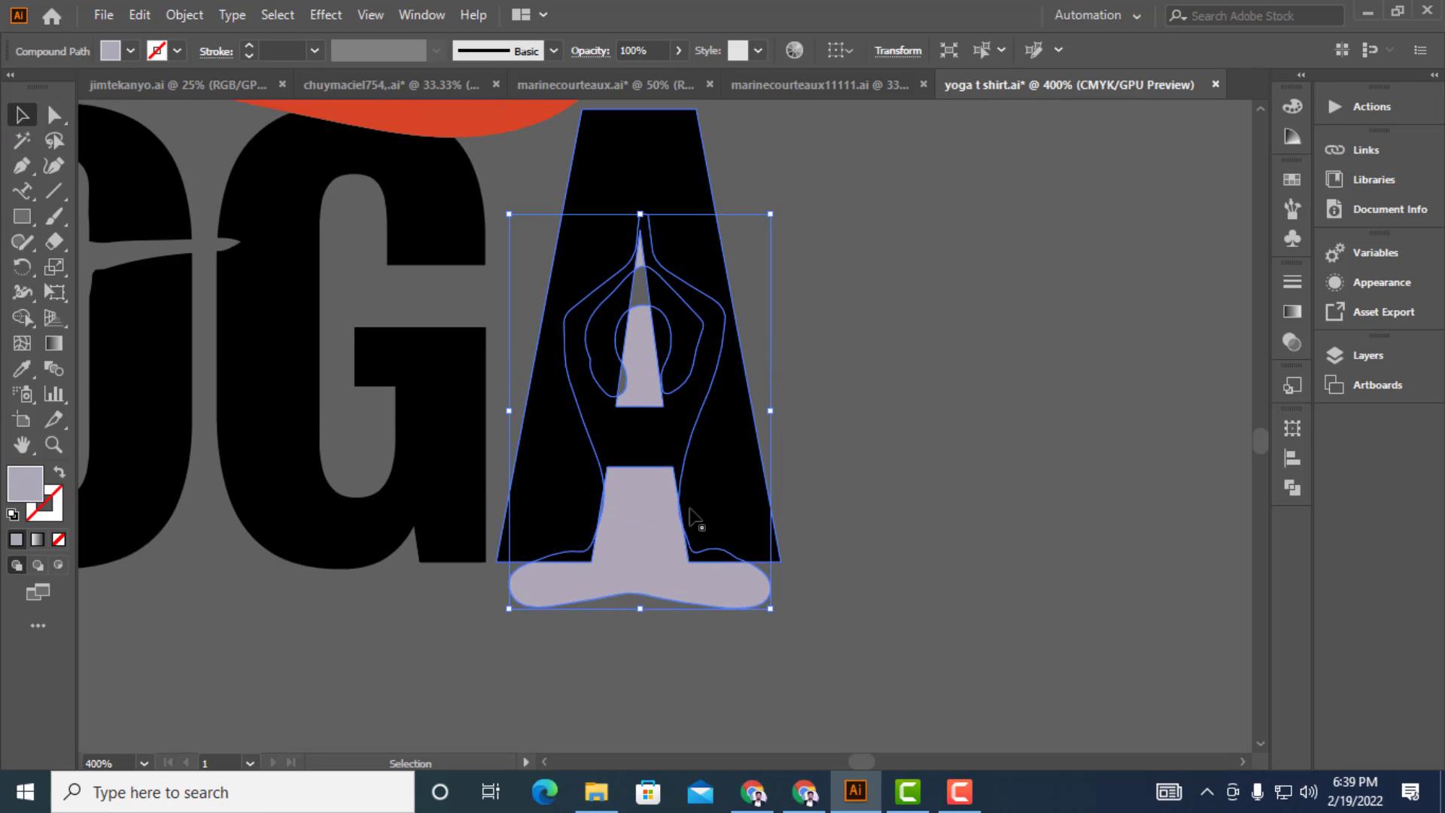
{"action": "left_click_drag", "start_coordinate": [775, 641], "coordinate": [755, 607]}
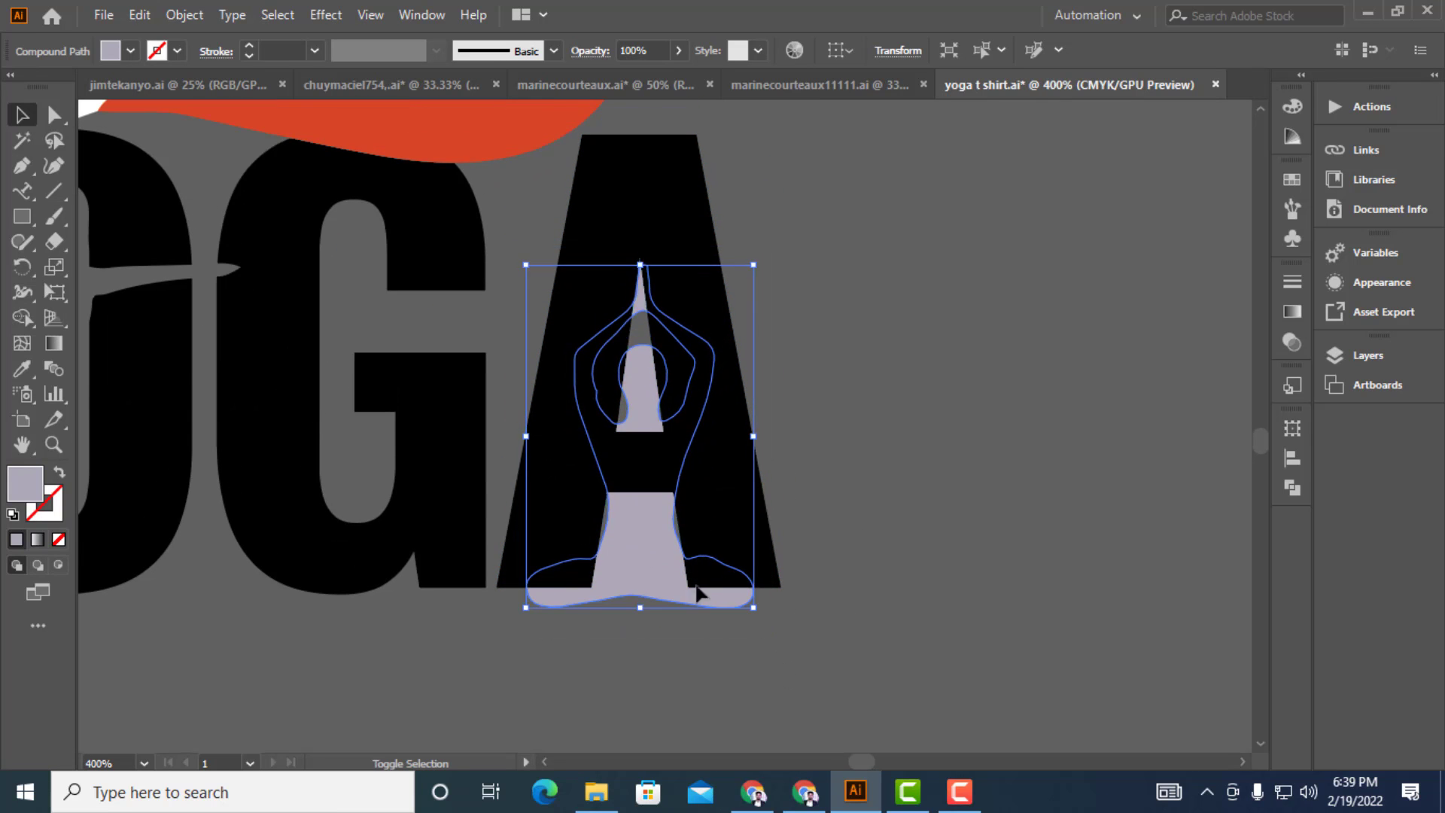
{"action": "left_click_drag", "start_coordinate": [638, 563], "coordinate": [636, 502]}
Bring the seated silhouette to the front of the A and reselect it
{"action": "right_click", "coordinate": [636, 502]}
{"action": "mouse_move", "coordinate": [713, 401]}
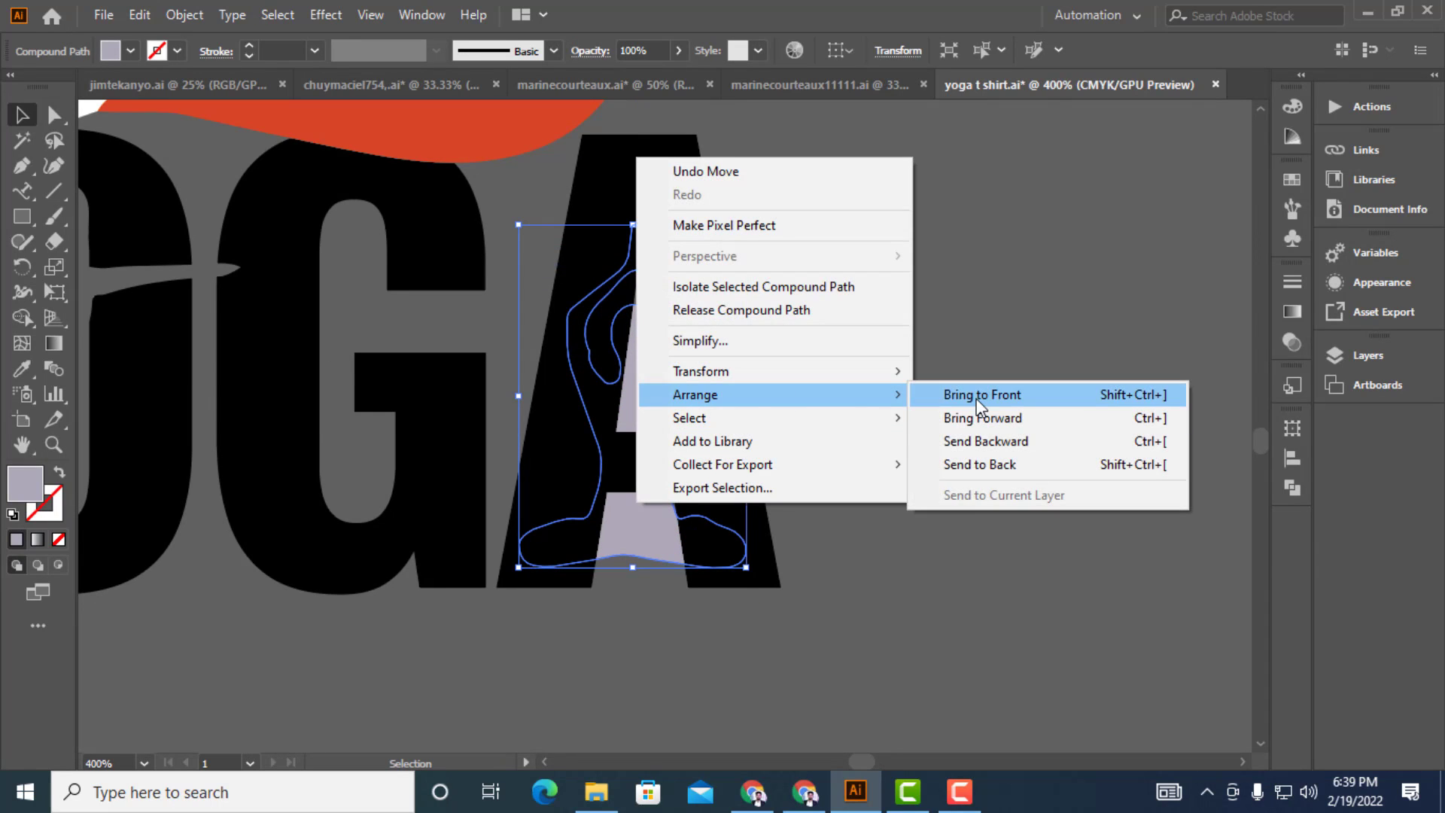
{"action": "left_click", "coordinate": [979, 396]}
{"action": "left_click", "coordinate": [915, 560]}
{"action": "left_click_drag", "start_coordinate": [794, 650], "coordinate": [858, 650]}
{"action": "left_click", "coordinate": [724, 485]}
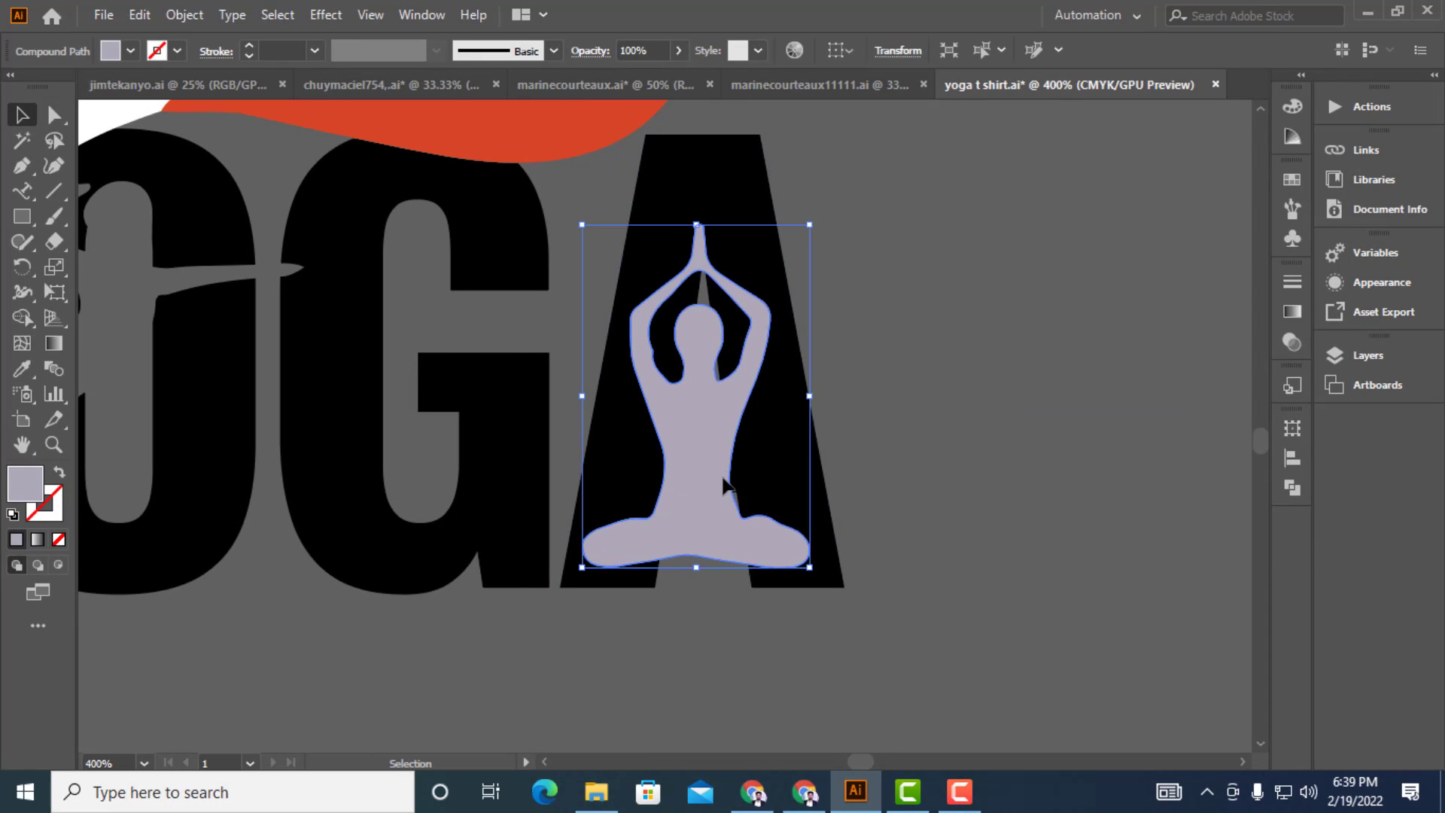
Nudge the lavender seated silhouette slightly down inside the A, bringing its crossed legs closer to the letter's base
{"action": "key", "text": "Down"}
{"action": "key", "text": "Down"}
{"action": "key", "text": "Down"}
{"action": "left_click", "coordinate": [887, 577]}
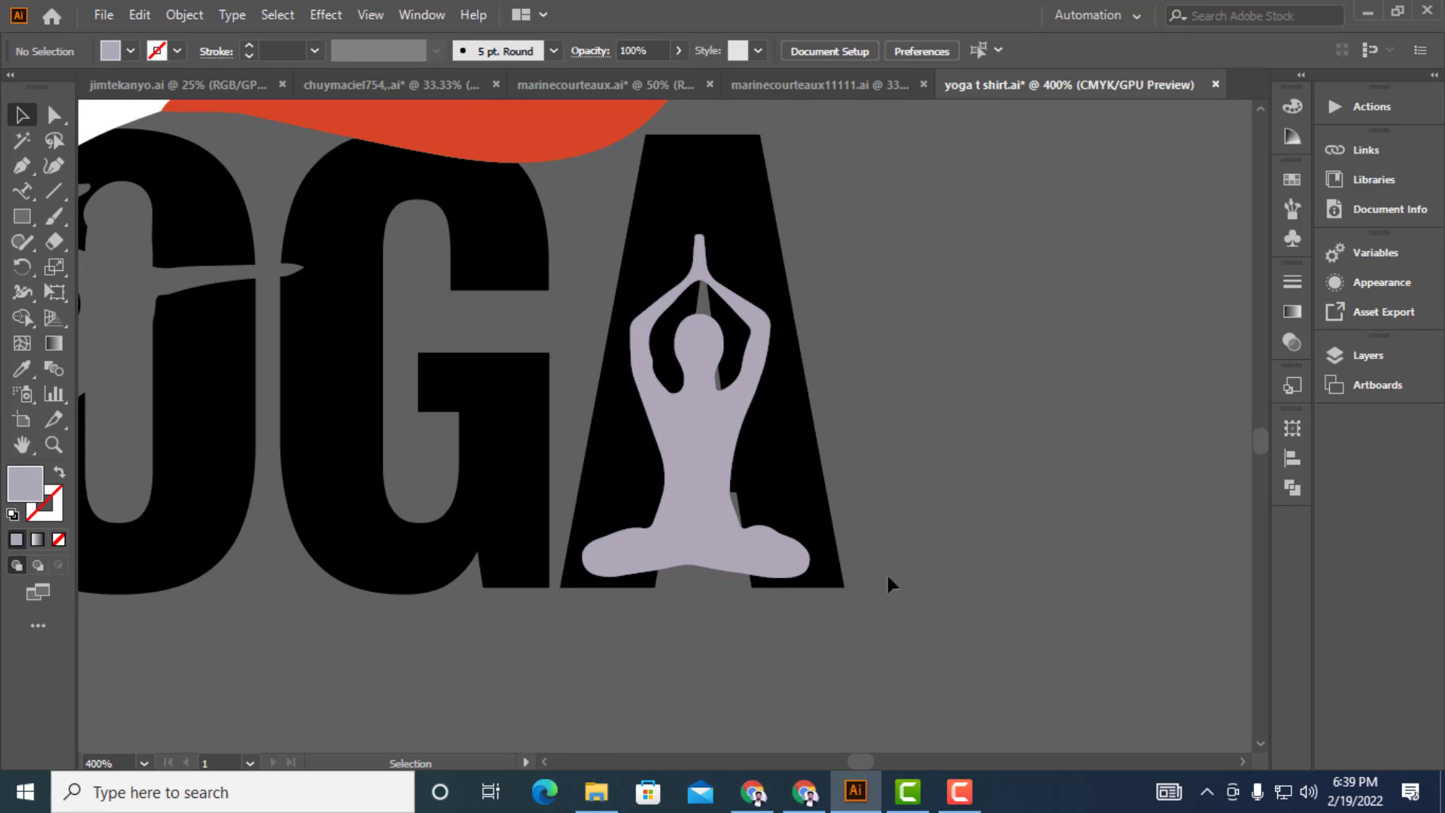
Select the A with its seated silhouette and use Shape Builder to cut the figure's torso and crossed legs out of the letter
{"action": "left_click_drag", "start_coordinate": [664, 400], "coordinate": [664, 404]}
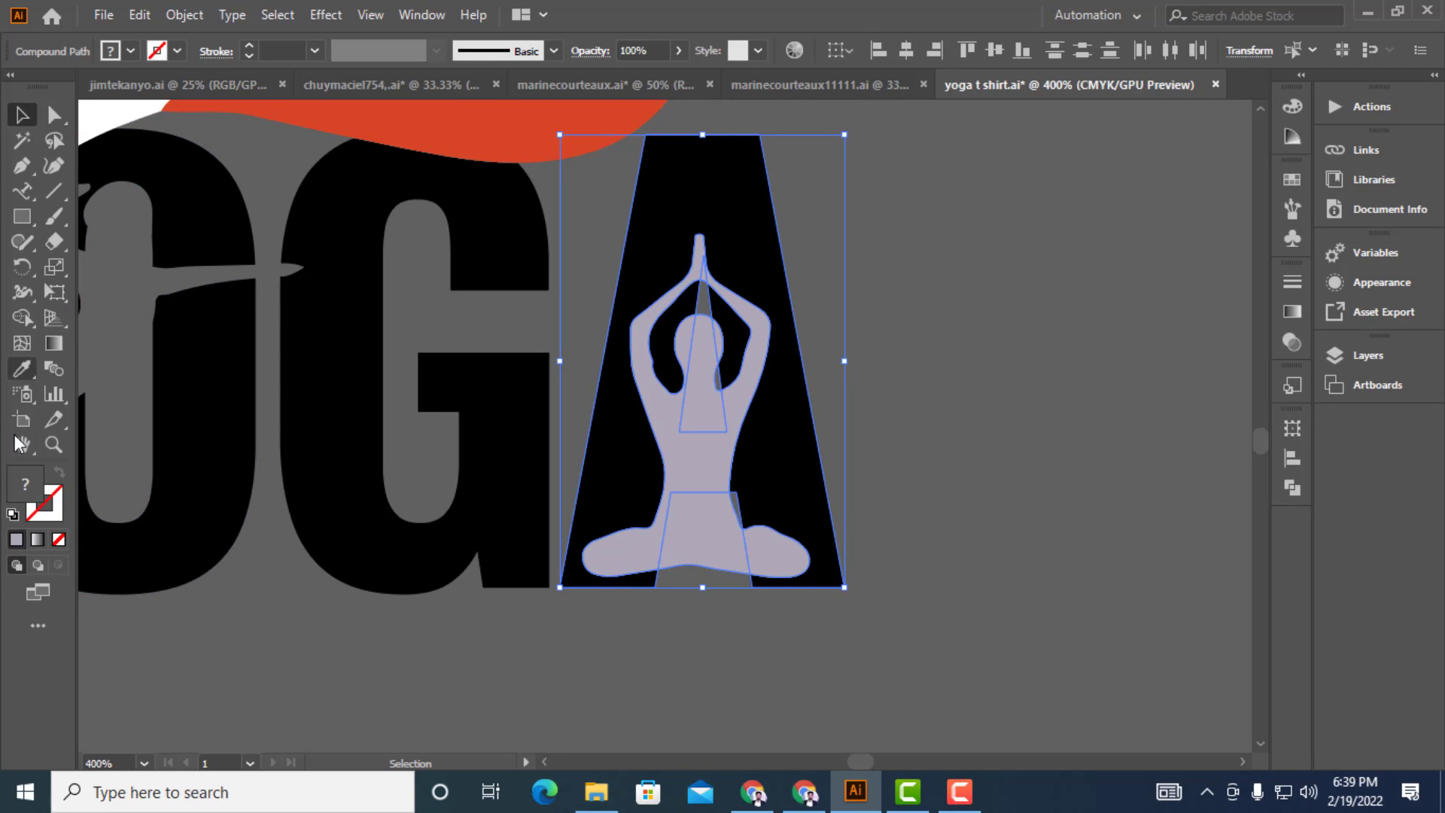
{"action": "left_click", "coordinate": [22, 317]}
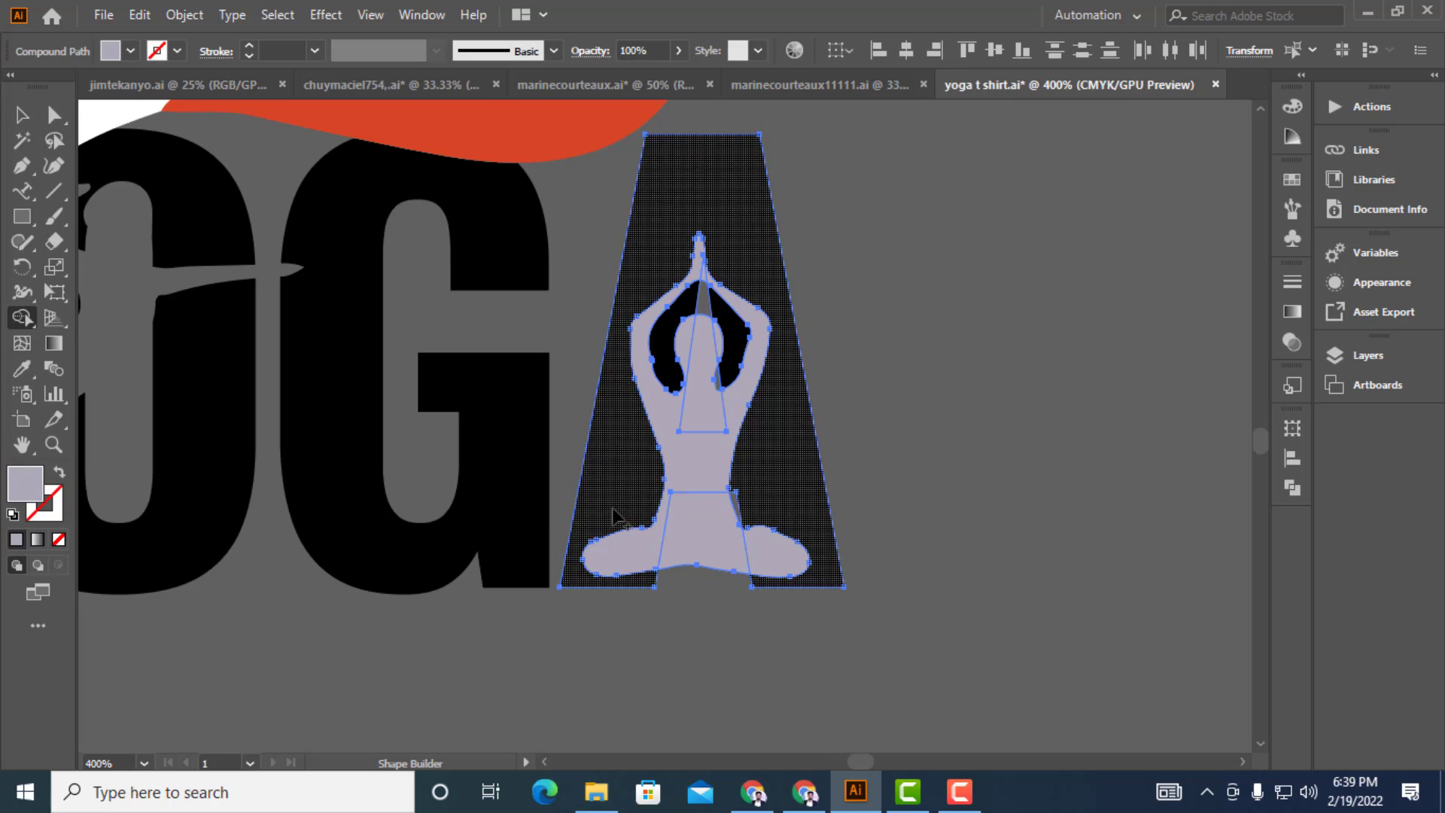
{"action": "mouse_move", "coordinate": [692, 593]}
{"action": "left_mouse_down"}
{"action": "mouse_move", "coordinate": [706, 409]}
{"action": "mouse_move", "coordinate": [702, 429]}
{"action": "left_mouse_up"}
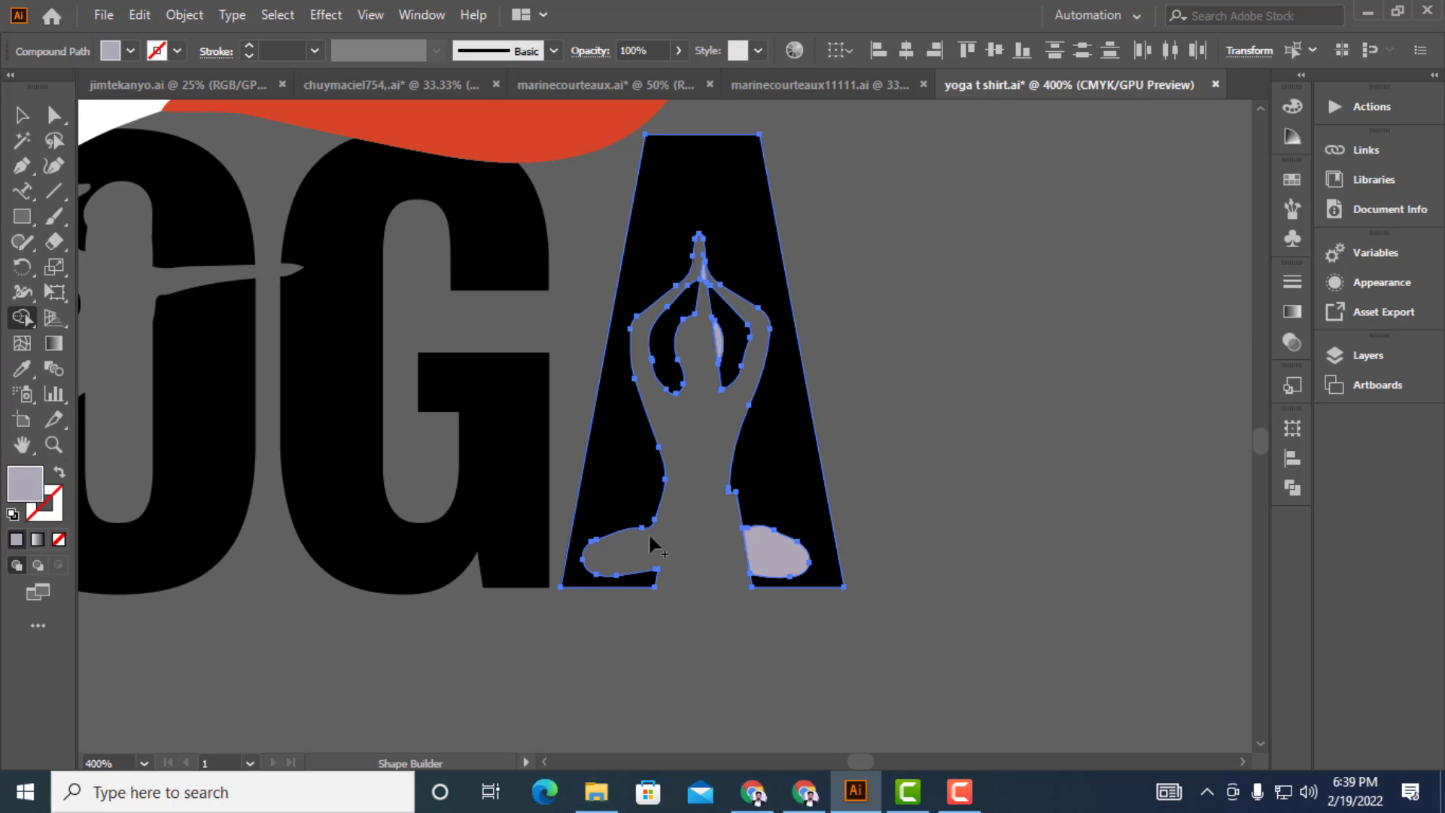
{"action": "left_click_drag", "start_coordinate": [729, 552], "coordinate": [769, 556]}
Remove the leftover lavender slivers at the head and joined hands from the A, and deselect the artwork
{"action": "scroll", "coordinate": [729, 326], "scroll_direction": "up", "scroll_amount": 5}
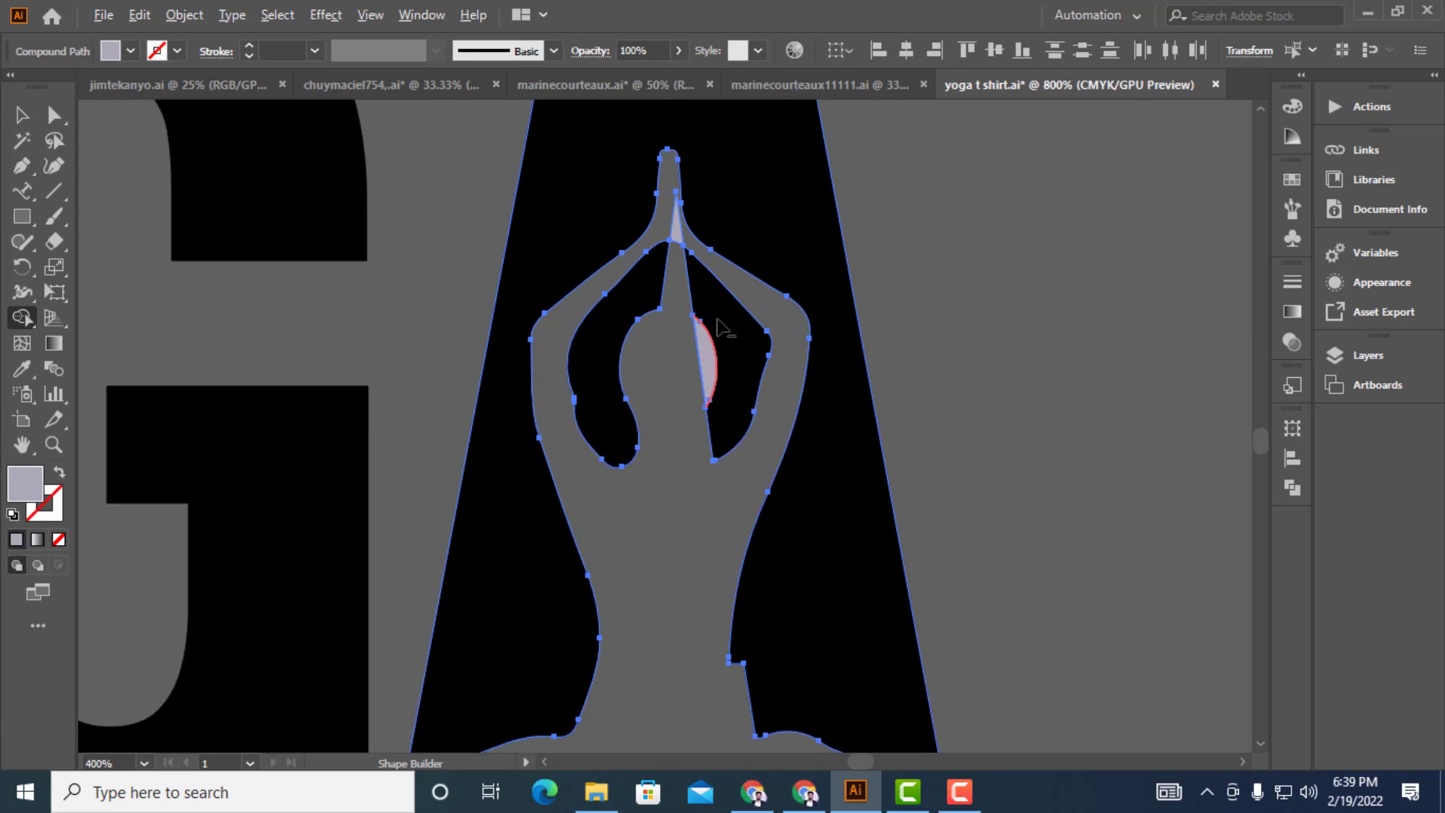
{"action": "left_click_drag", "start_coordinate": [682, 386], "coordinate": [707, 406]}
{"action": "scroll", "coordinate": [694, 379], "scroll_direction": "up", "scroll_amount": 3}
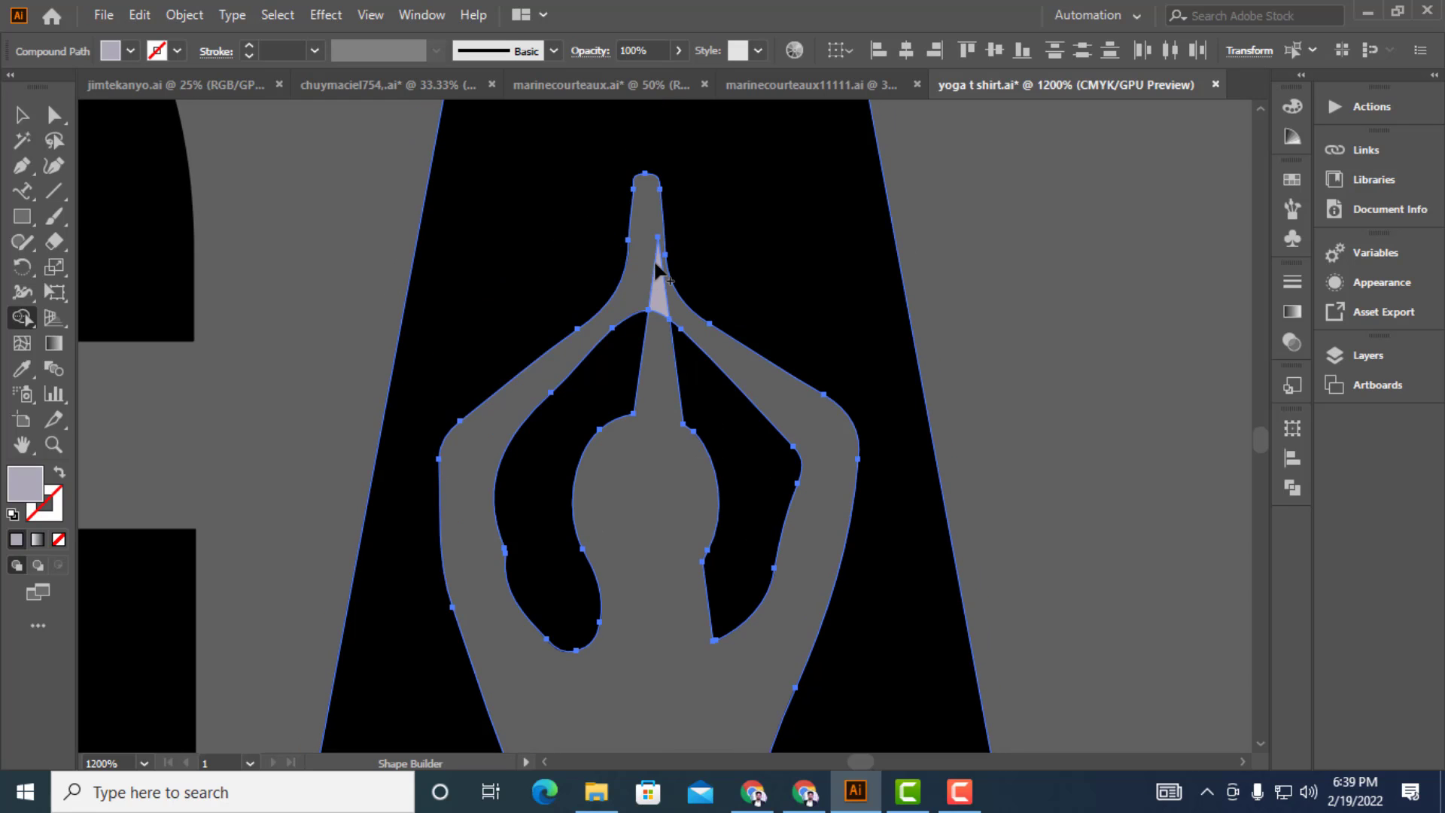
{"action": "left_click", "coordinate": [659, 288]}
{"action": "scroll", "coordinate": [666, 361], "scroll_direction": "down", "scroll_amount": 5}
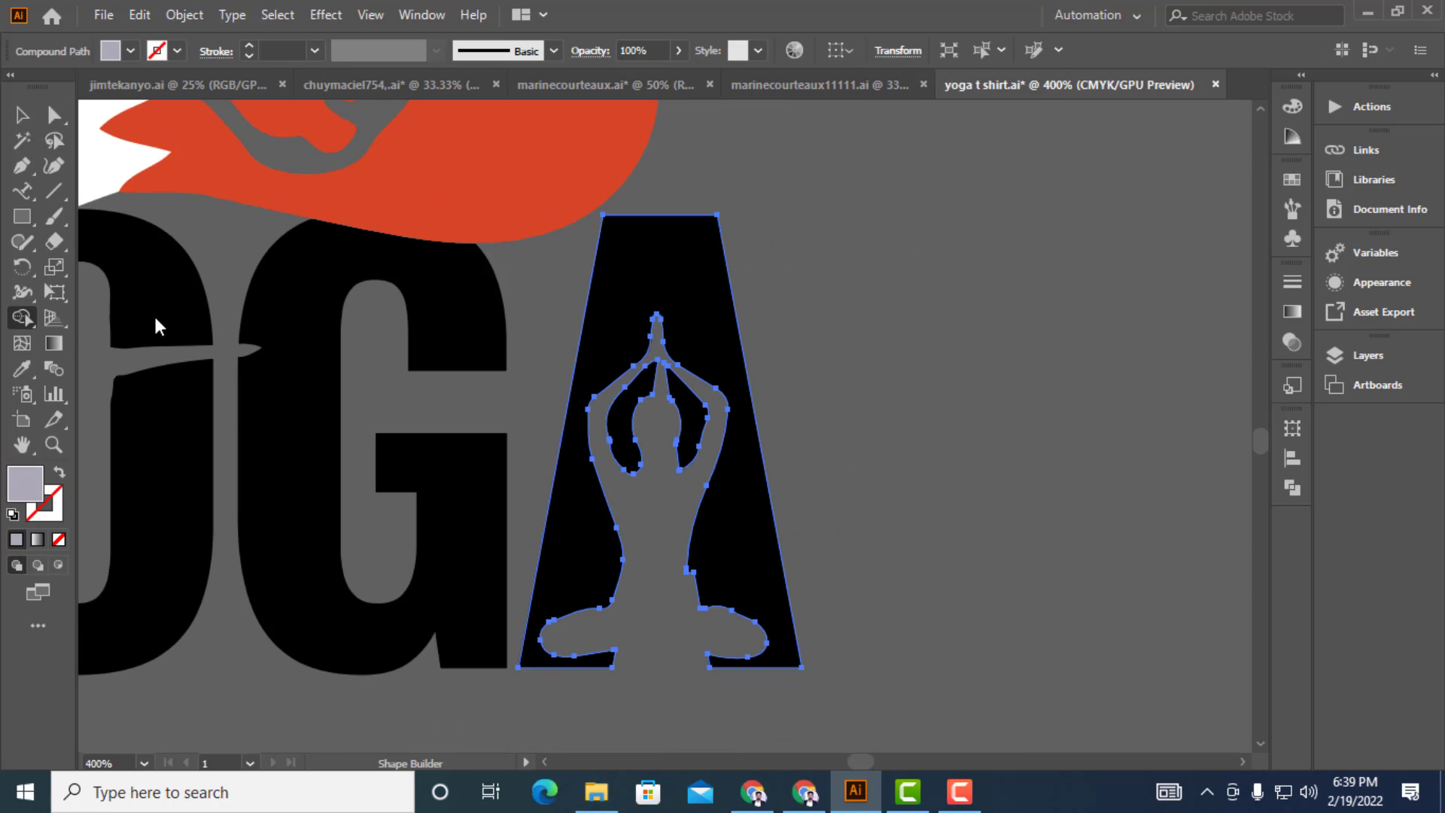
{"action": "key", "text": "v"}
{"action": "left_click", "coordinate": [919, 467]}
Select all the black YOGA letters under the red fox and group them
{"action": "scroll", "coordinate": [919, 467], "scroll_direction": "down", "scroll_amount": 5}
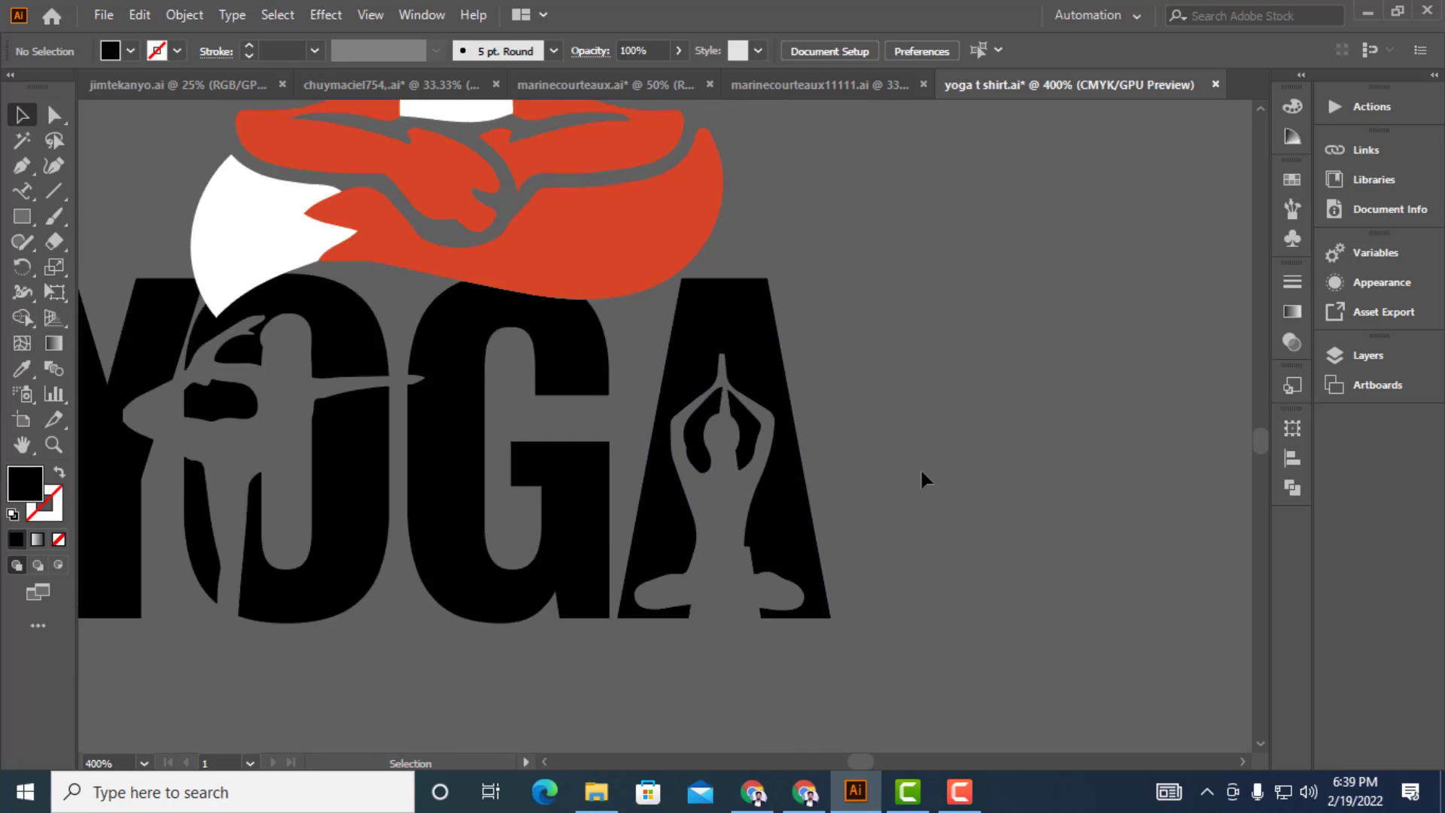
{"action": "left_click_drag", "start_coordinate": [922, 497], "coordinate": [846, 583]}
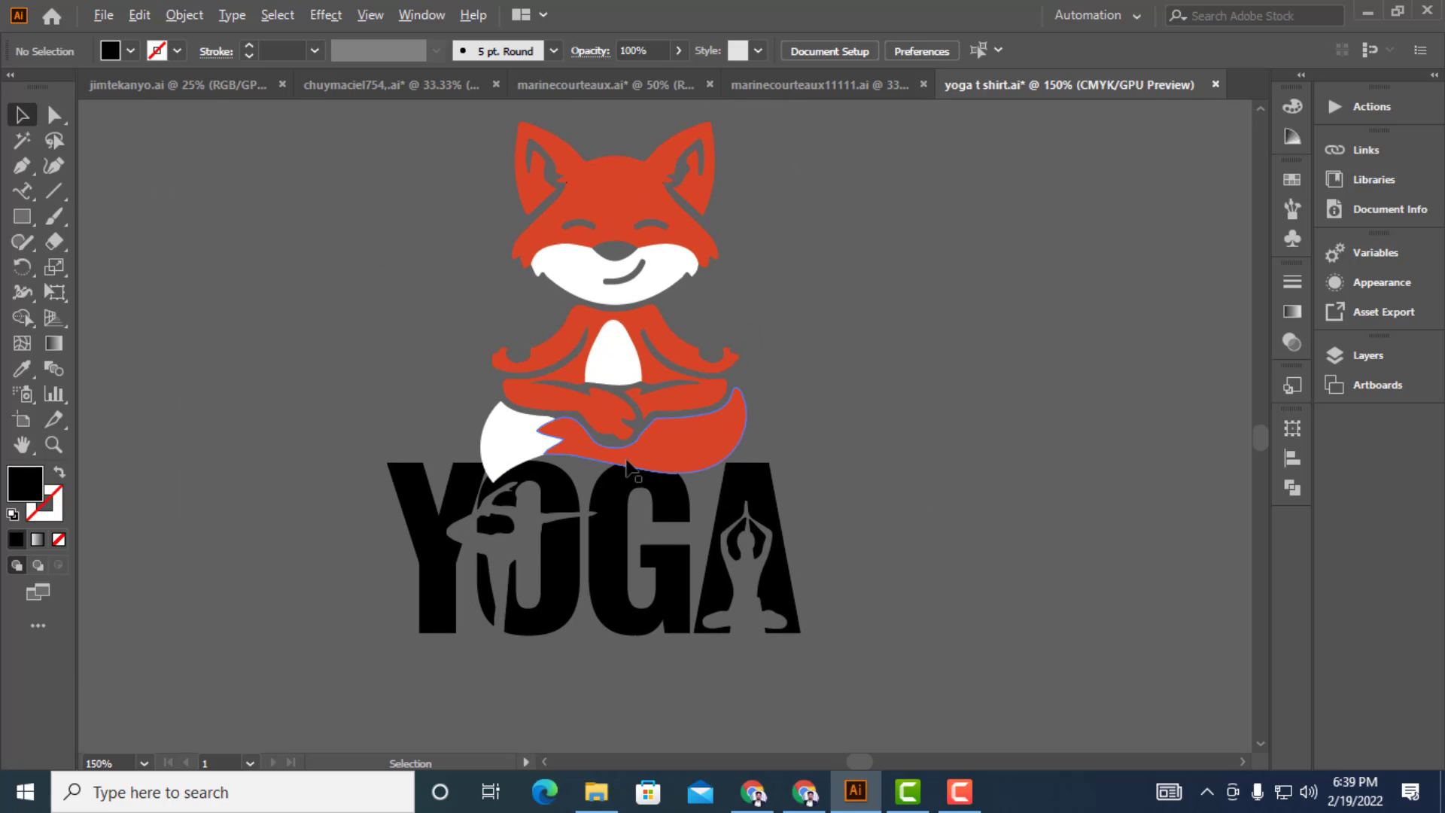
{"action": "scroll", "coordinate": [626, 461], "scroll_direction": "down", "scroll_amount": 1}
{"action": "scroll", "coordinate": [504, 382], "scroll_direction": "down", "scroll_amount": 1}
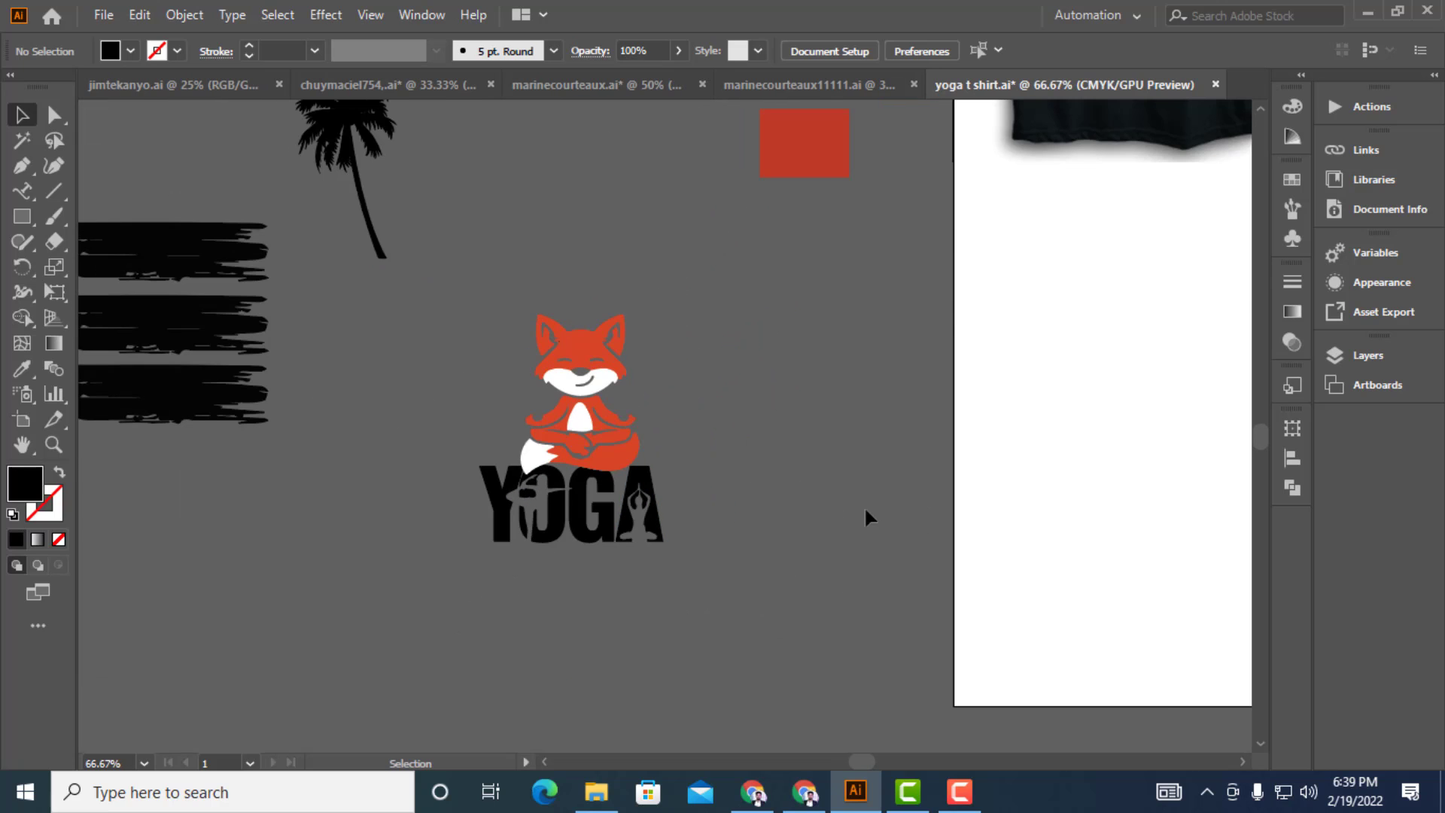
{"action": "scroll", "coordinate": [865, 517], "scroll_direction": "down", "scroll_amount": 2}
{"action": "scroll", "coordinate": [765, 526], "scroll_direction": "up", "scroll_amount": 3}
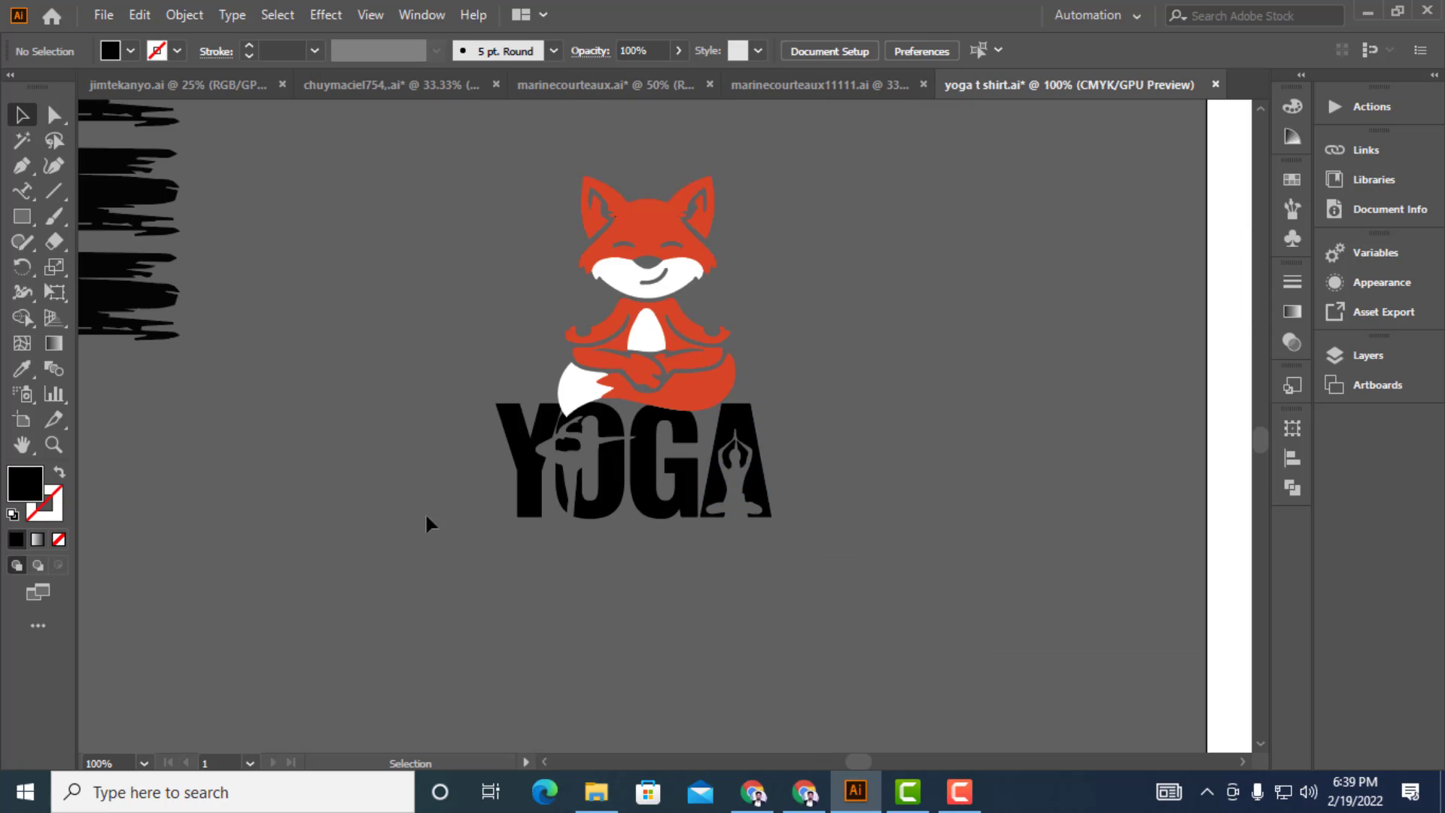
{"action": "left_click_drag", "start_coordinate": [437, 484], "coordinate": [780, 513]}
{"action": "key", "text": "a"}
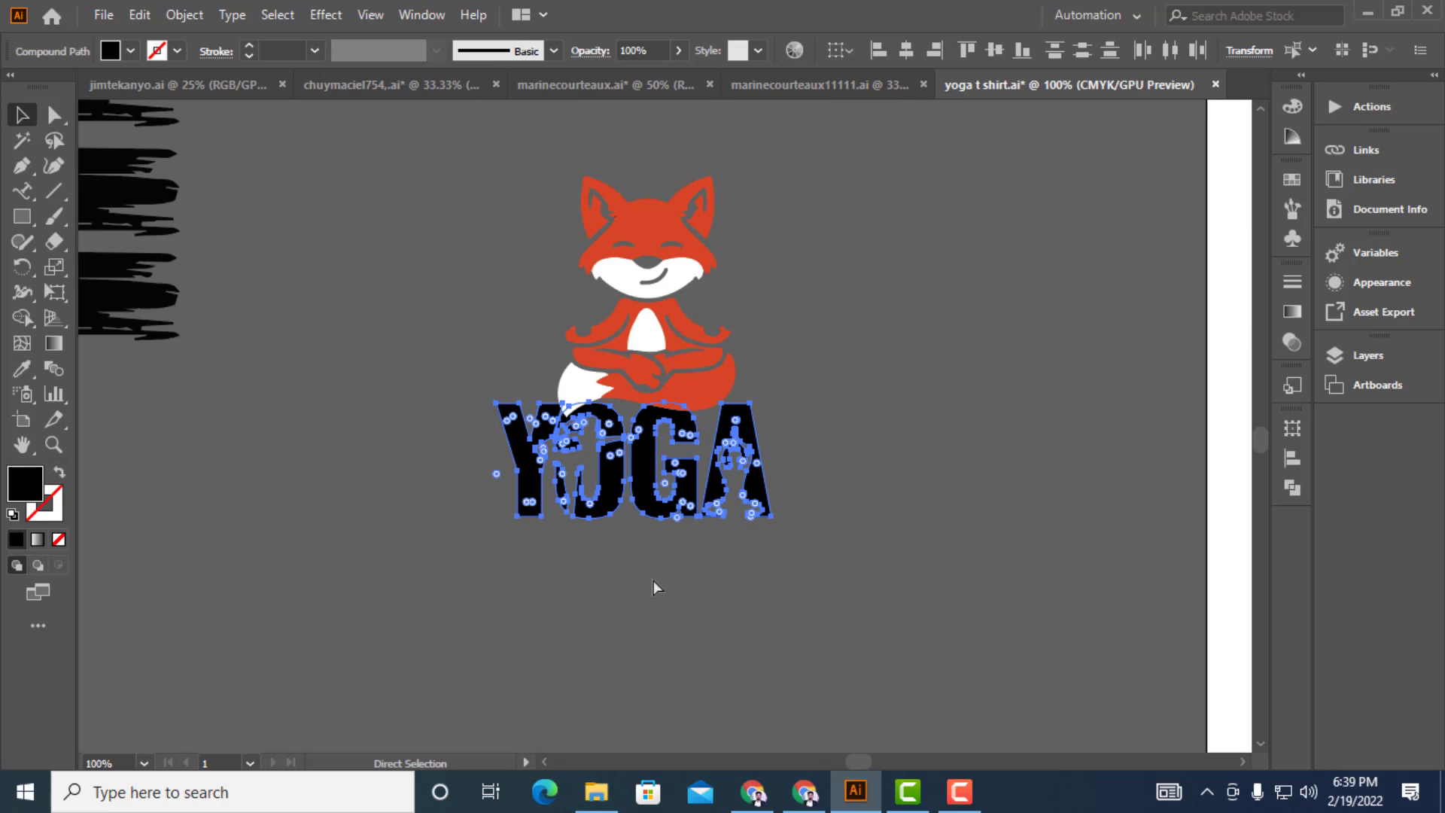
{"action": "key", "text": "ctrl+z"}
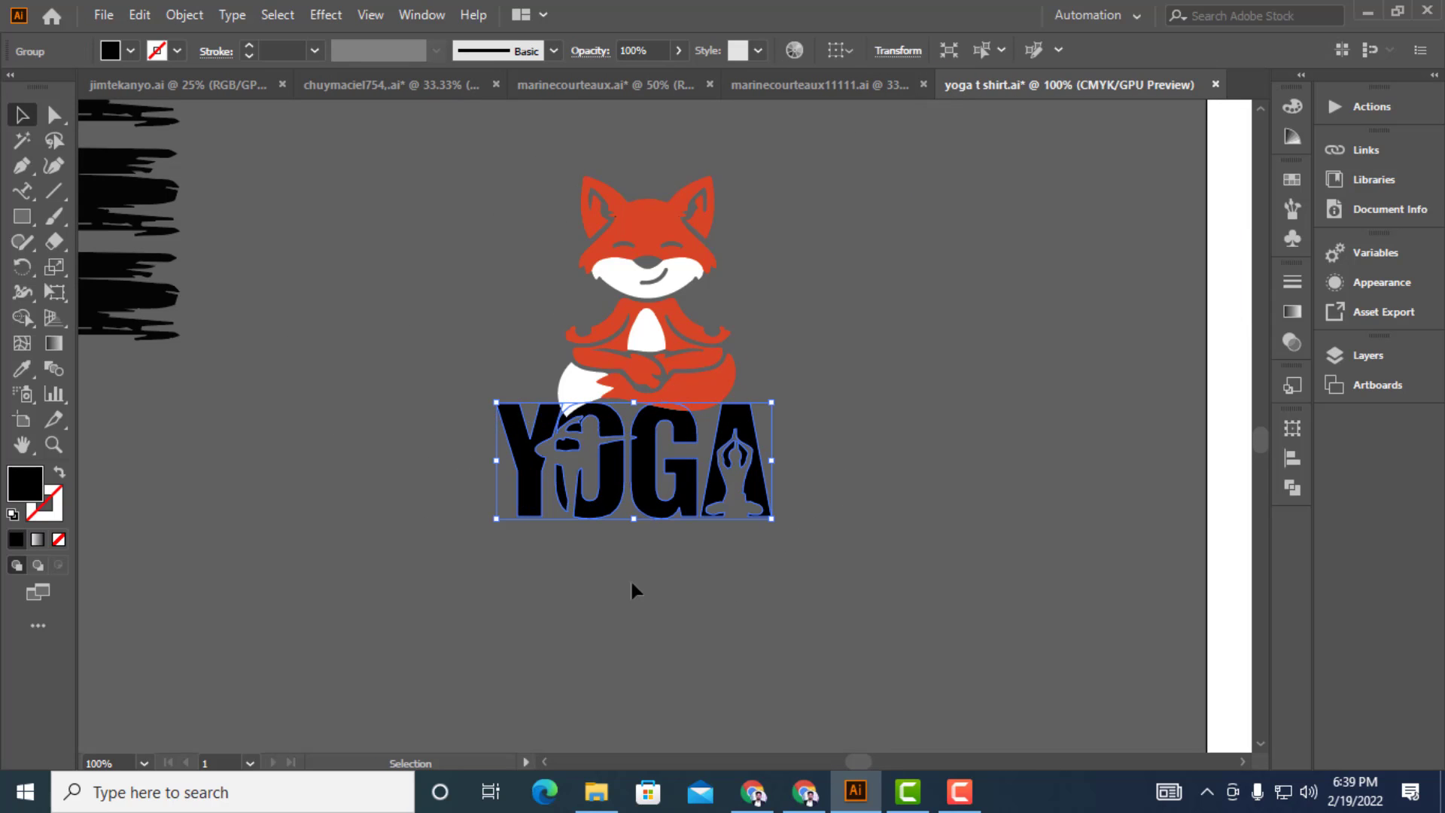
Recolour the grouped YOGA lettering with the green sampled from the green swatch square, and deselect it
{"action": "left_click", "coordinate": [22, 369]}
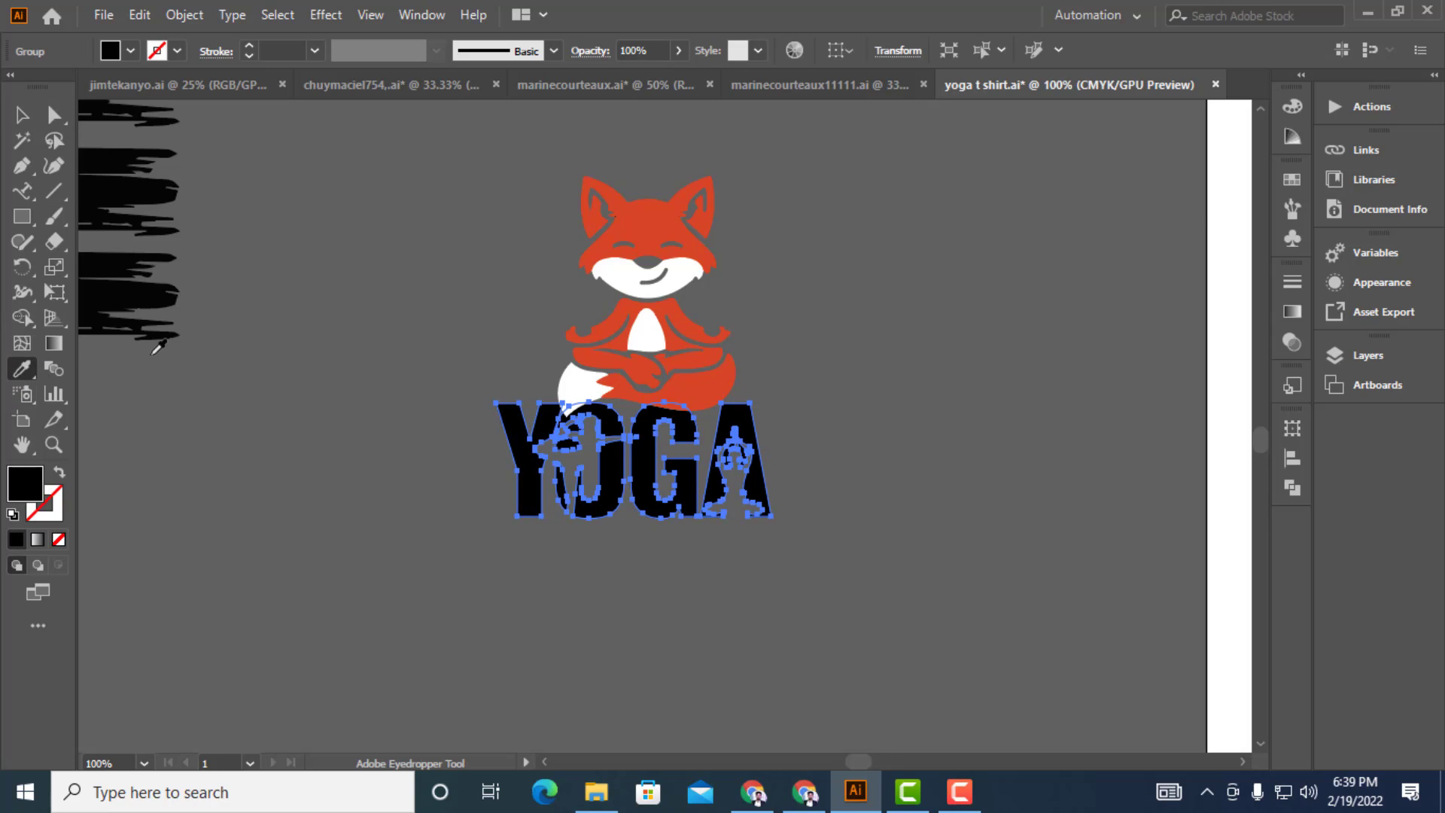
{"action": "scroll", "coordinate": [266, 371], "scroll_direction": "down", "scroll_amount": 2}
{"action": "scroll", "coordinate": [583, 269], "scroll_direction": "up", "scroll_amount": 1}
{"action": "left_click", "coordinate": [649, 146]}
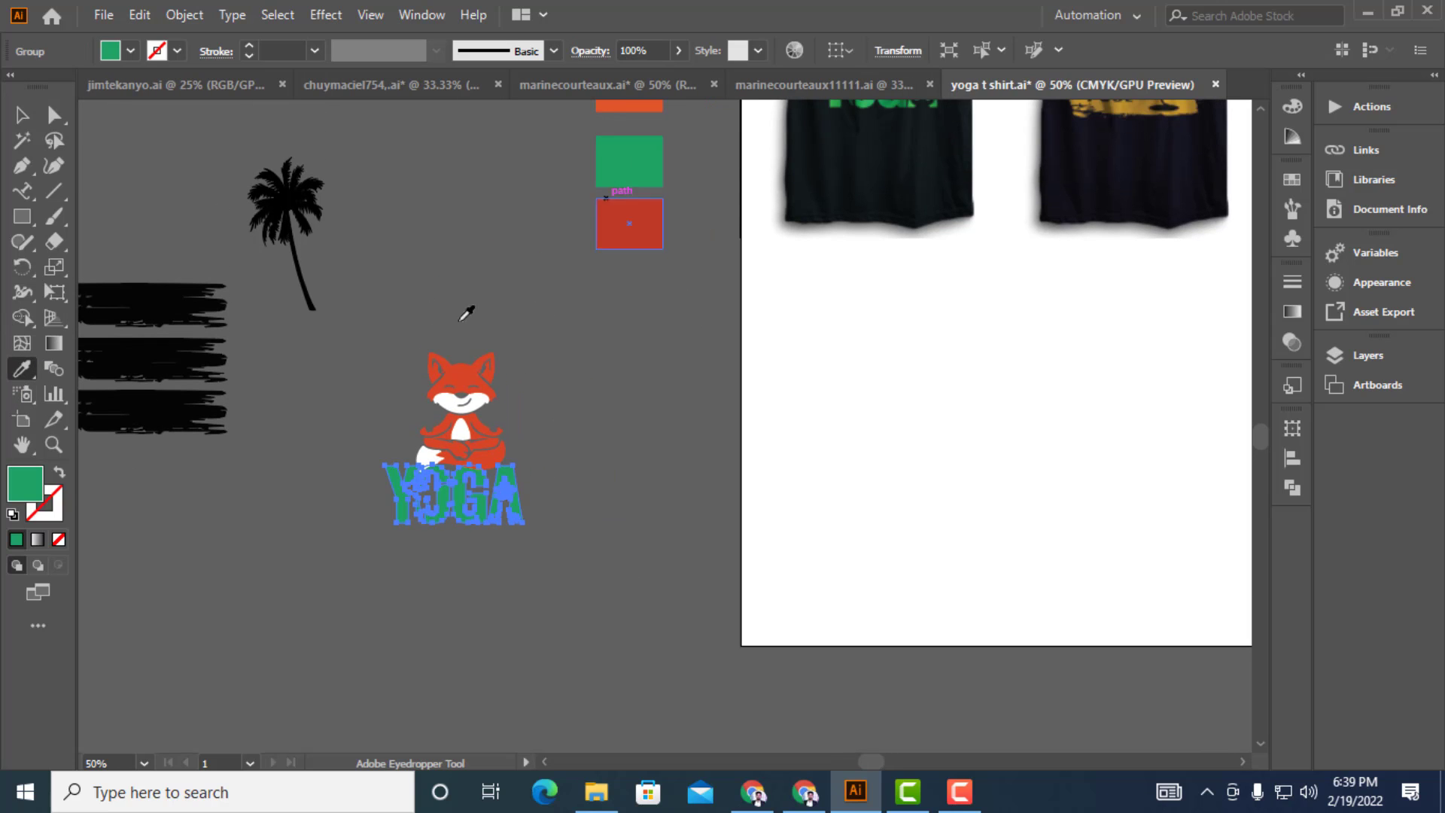
{"action": "left_click", "coordinate": [22, 115]}
{"action": "left_click", "coordinate": [423, 245]}
Cover the empty white part of the artboard below the shirt mockups with a full-width black rectangle
{"action": "scroll", "coordinate": [524, 378], "scroll_direction": "up", "scroll_amount": 2}
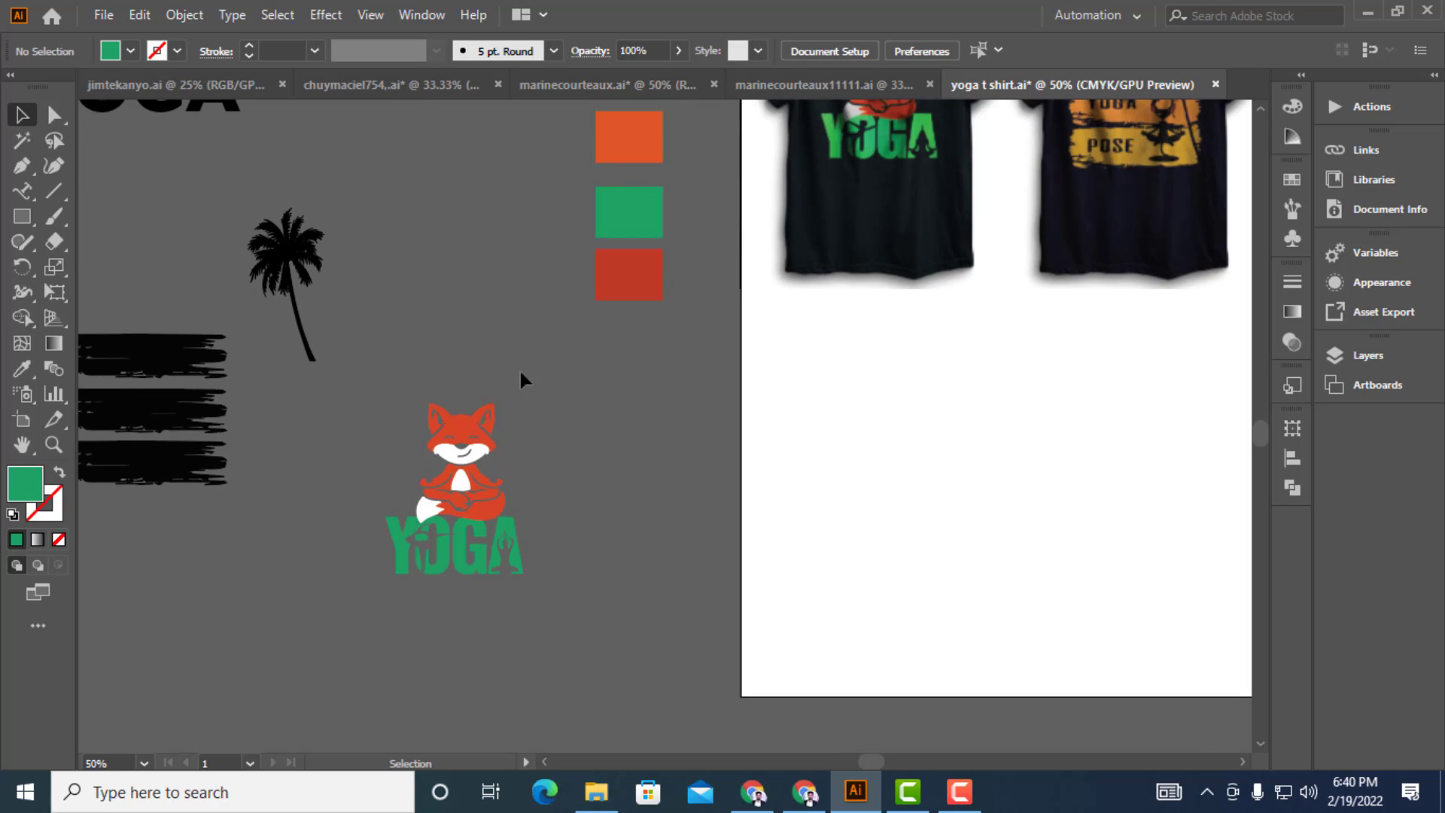
{"action": "left_click_drag", "start_coordinate": [559, 534], "coordinate": [553, 446]}
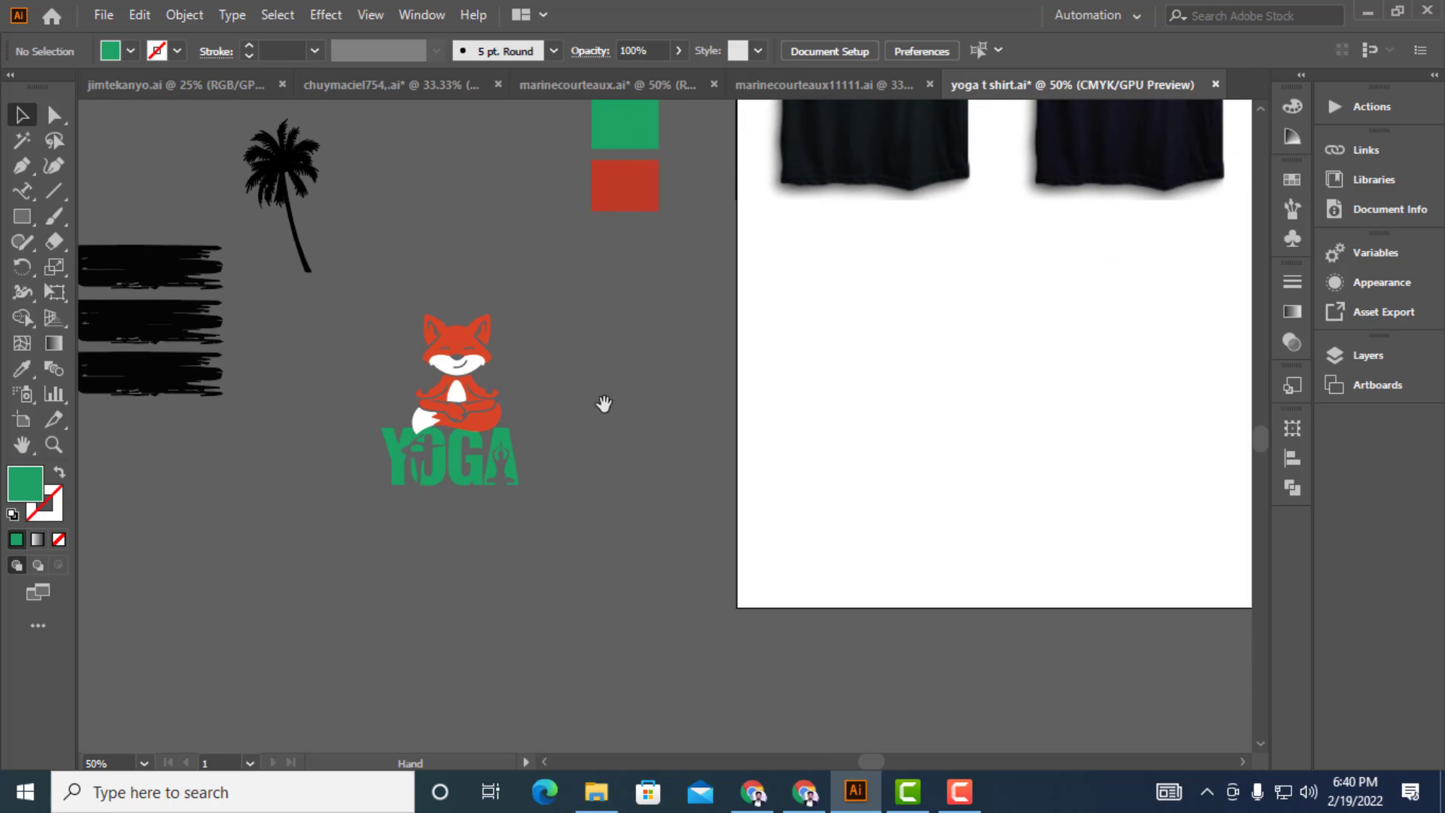
{"action": "left_click_drag", "start_coordinate": [604, 404], "coordinate": [559, 429]}
{"action": "left_click", "coordinate": [30, 219]}
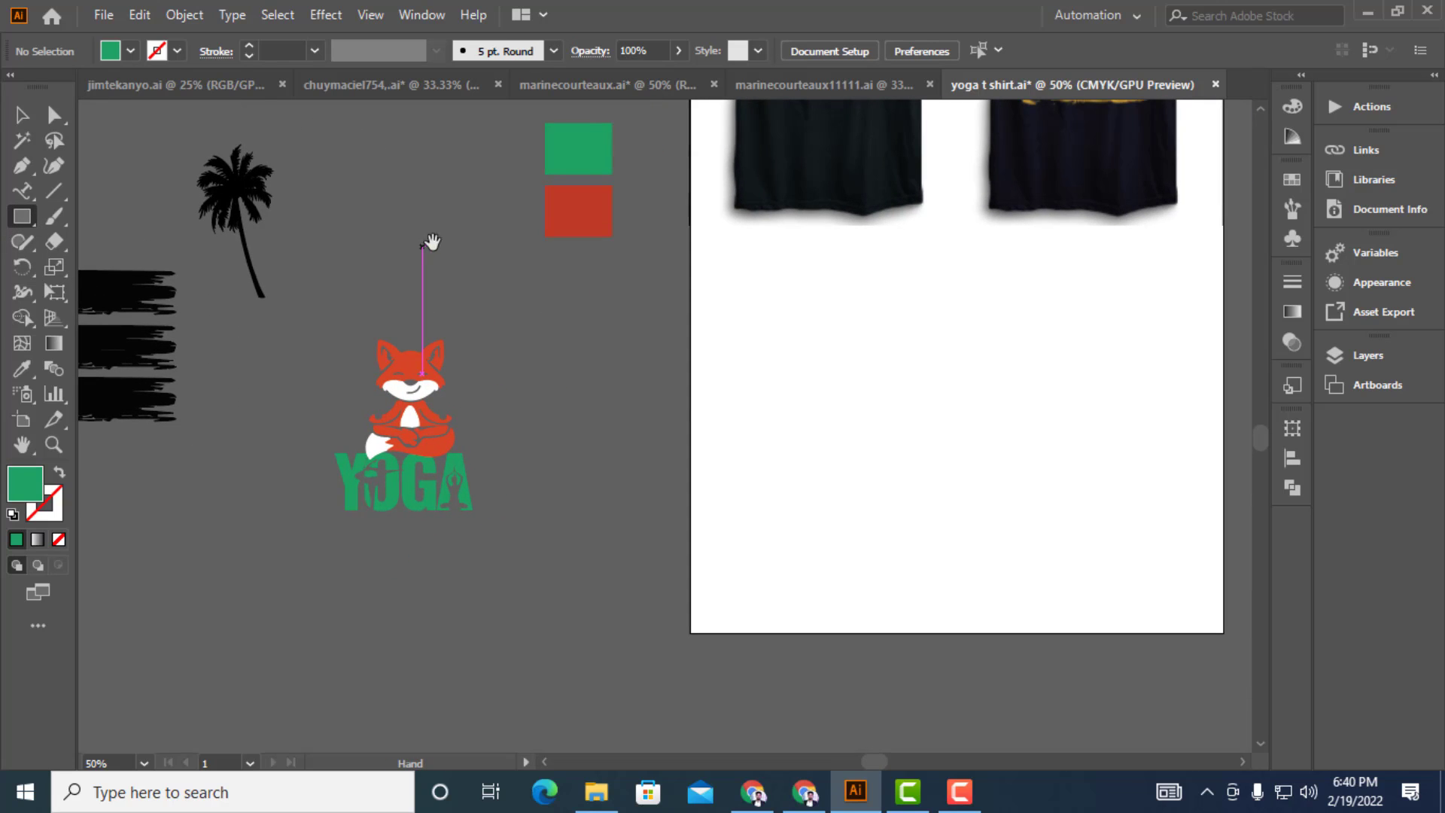
{"action": "scroll", "coordinate": [349, 277], "scroll_direction": "right", "scroll_amount": 5}
{"action": "scroll", "coordinate": [348, 278], "scroll_direction": "up", "scroll_amount": 2}
{"action": "left_click_drag", "start_coordinate": [500, 302], "coordinate": [889, 596]}
{"action": "key", "text": "ctrl+z"}
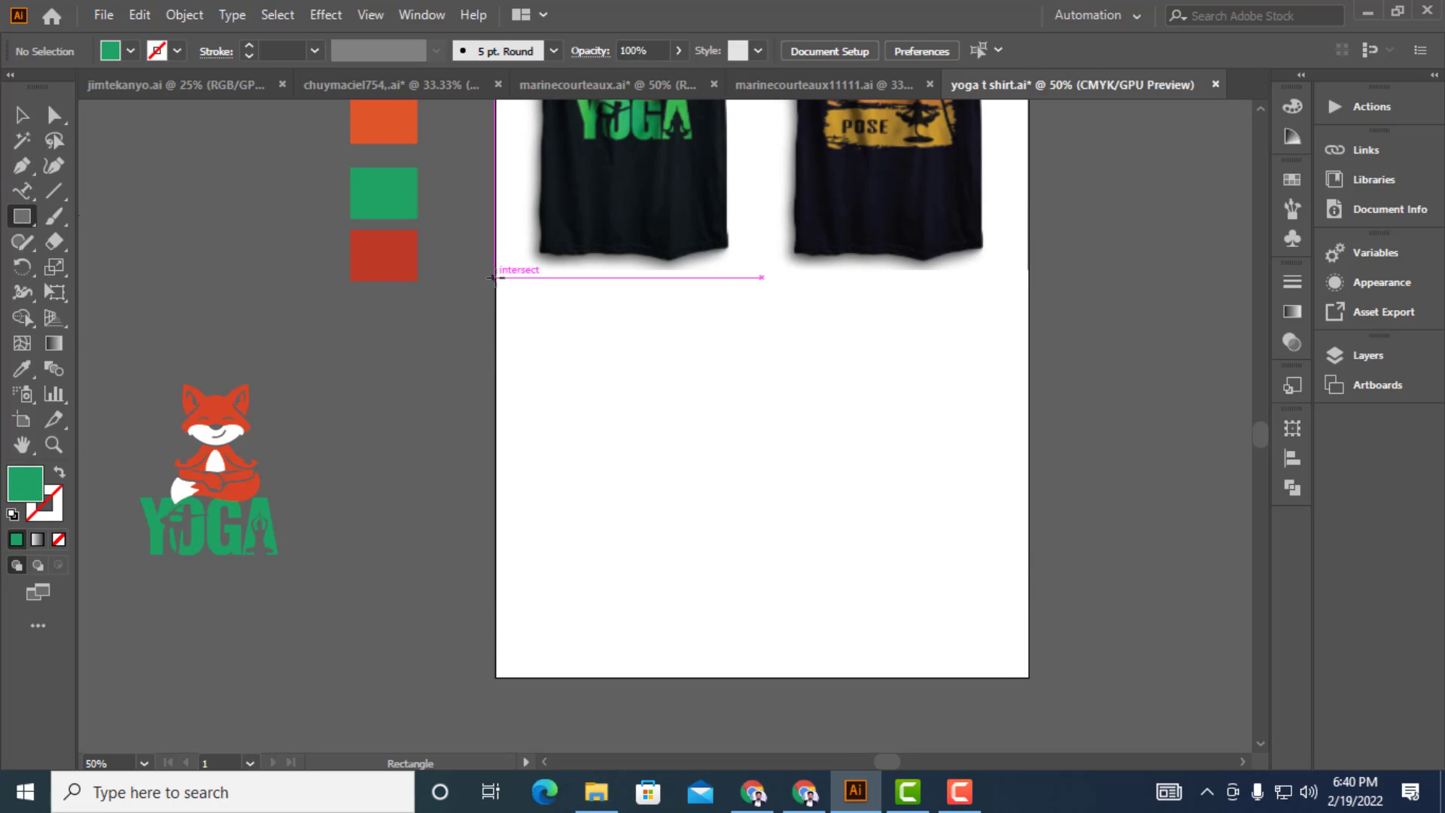
{"action": "left_click_drag", "start_coordinate": [500, 287], "coordinate": [1029, 676]}
Select the red fox together with the green YOGA lettering and group them
{"action": "left_click_drag", "start_coordinate": [174, 324], "coordinate": [301, 569]}
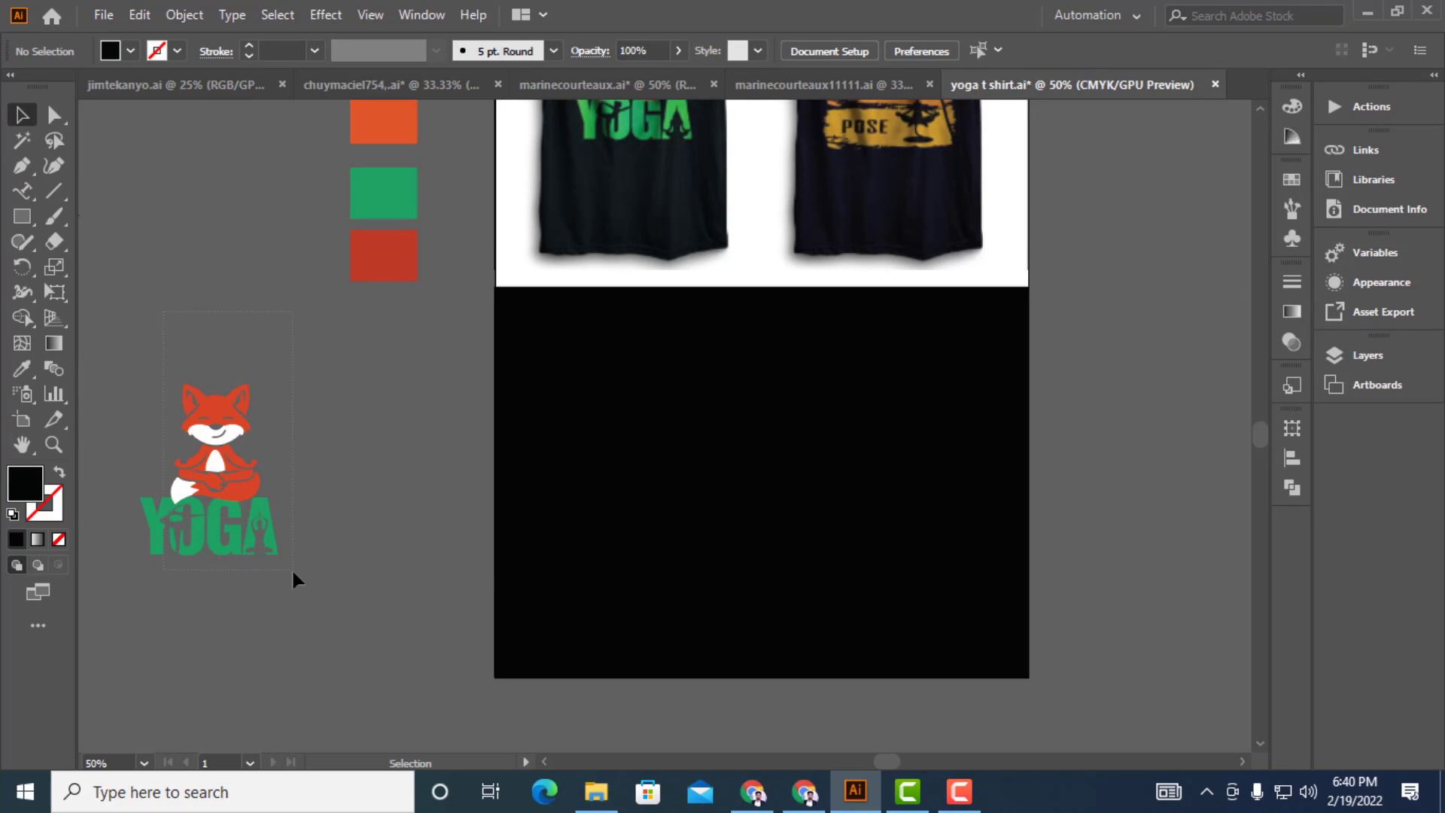
{"action": "key", "text": "ctrl"}
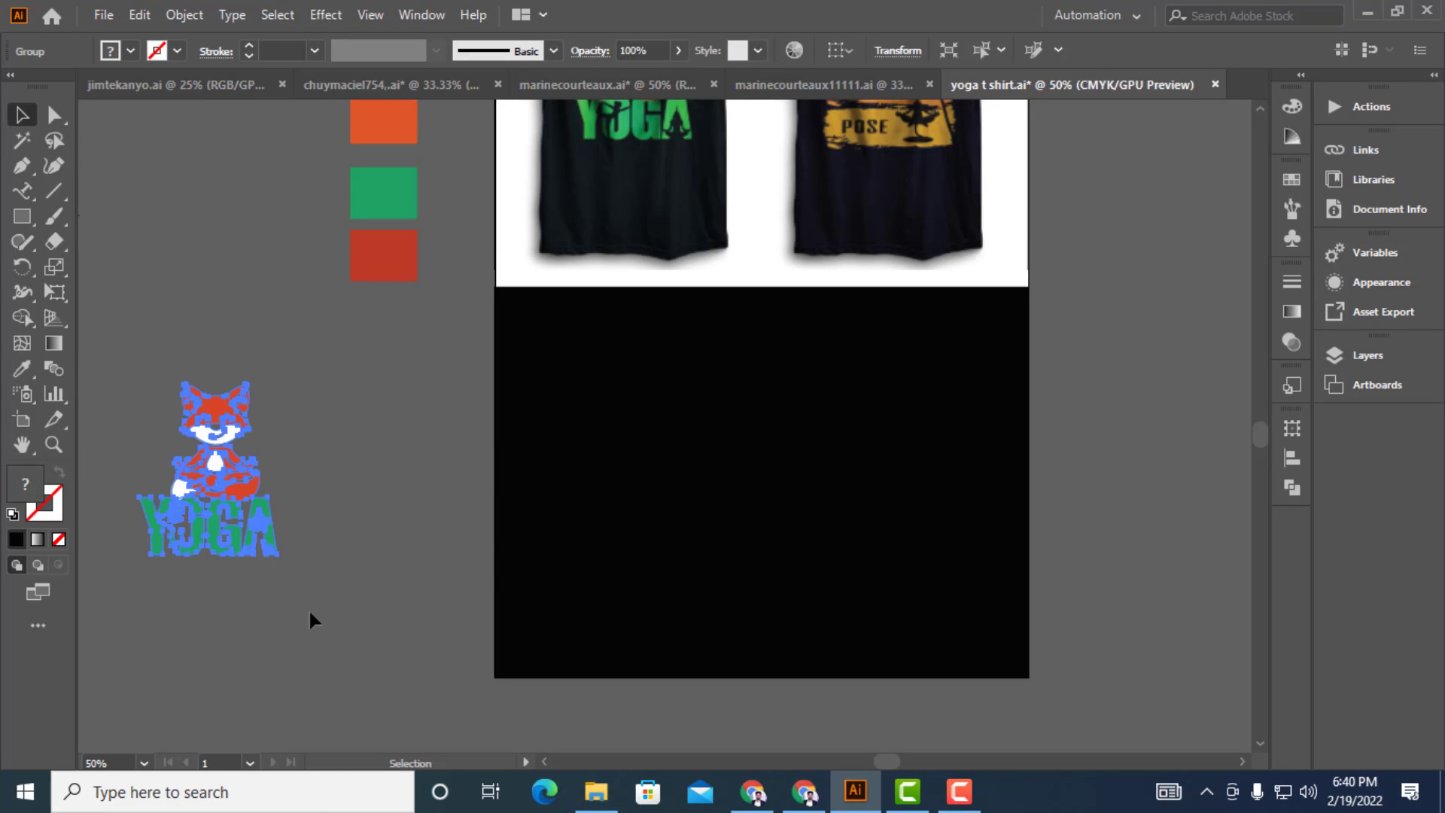
{"action": "left_click", "coordinate": [309, 608]}
Place the grouped fox and YOGA artwork on the left half of the black rectangle, brought to the front and vertically near its middle
{"action": "left_click", "coordinate": [224, 457]}
{"action": "left_click_drag", "start_coordinate": [224, 457], "coordinate": [632, 447]}
{"action": "right_click", "coordinate": [632, 448]}
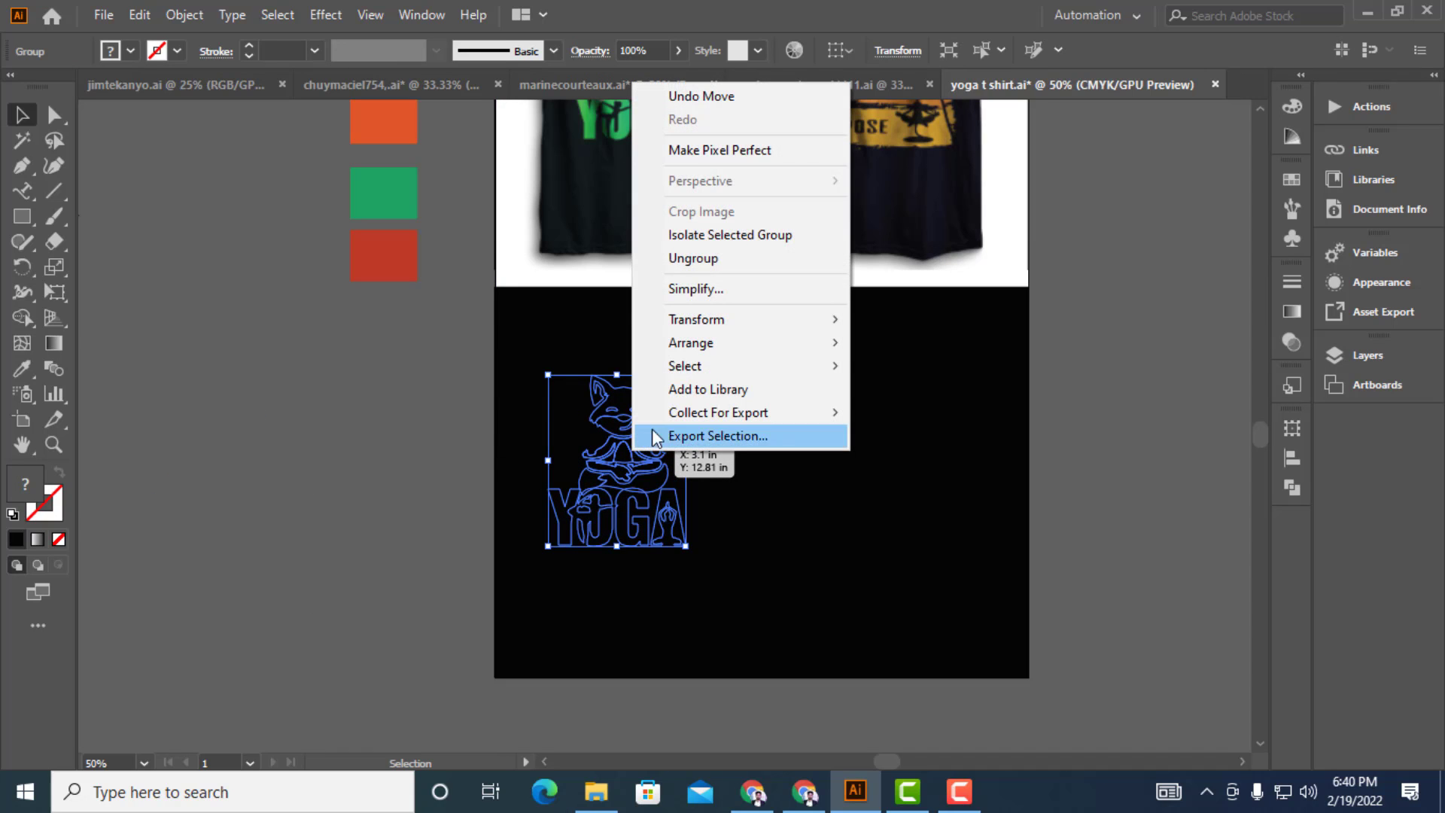
{"action": "mouse_move", "coordinate": [741, 348]}
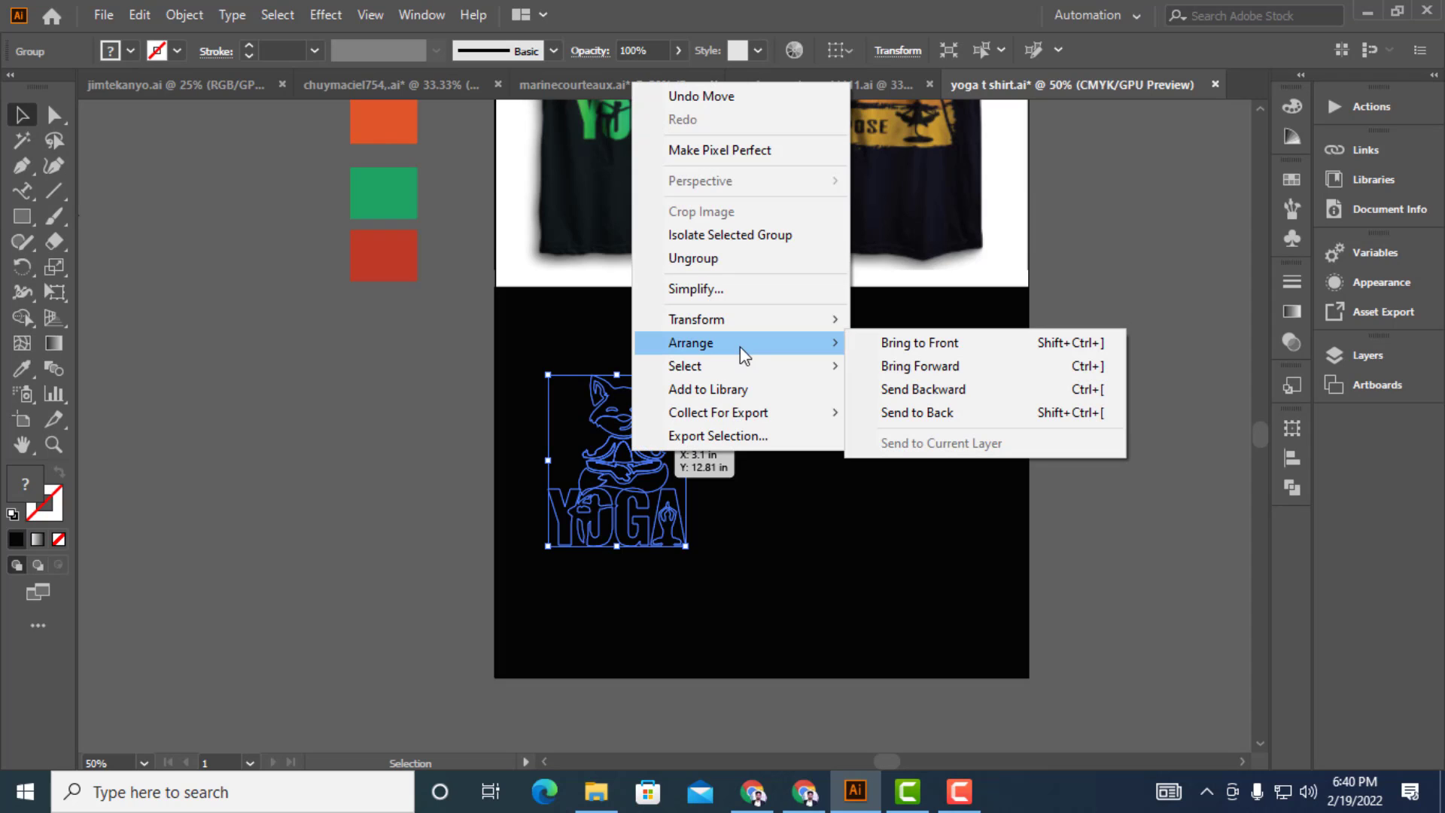
{"action": "left_click", "coordinate": [892, 346]}
{"action": "left_click", "coordinate": [373, 526]}
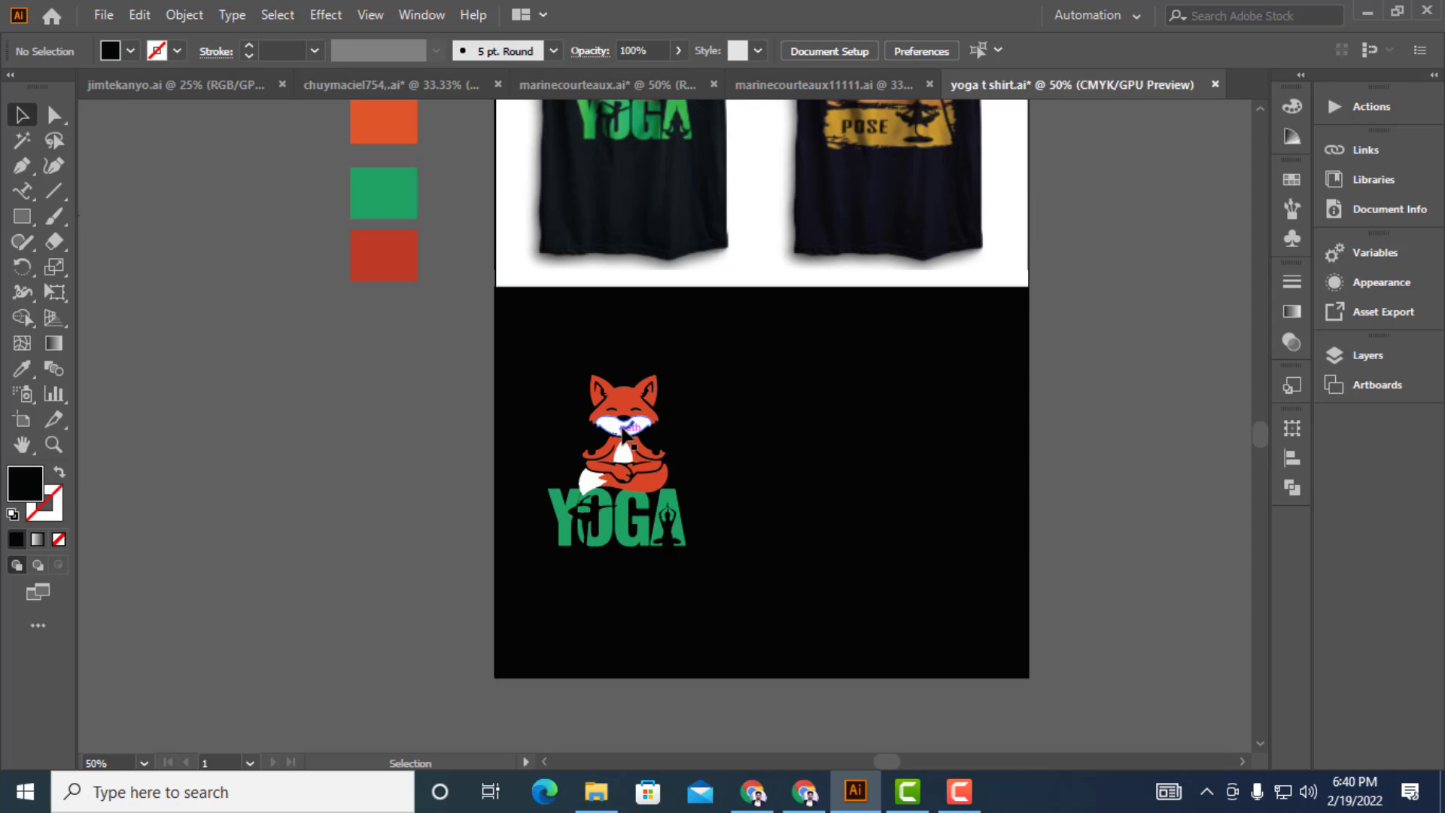
{"action": "left_click_drag", "start_coordinate": [630, 407], "coordinate": [630, 453]}
{"action": "left_click", "coordinate": [326, 489]}
Examine the two shirt mockups and the brush strokes, texts, palm tree and silhouette prepared for the Sukhasana Yoga Pose design
{"action": "scroll", "coordinate": [358, 434], "scroll_direction": "down", "scroll_amount": 1}
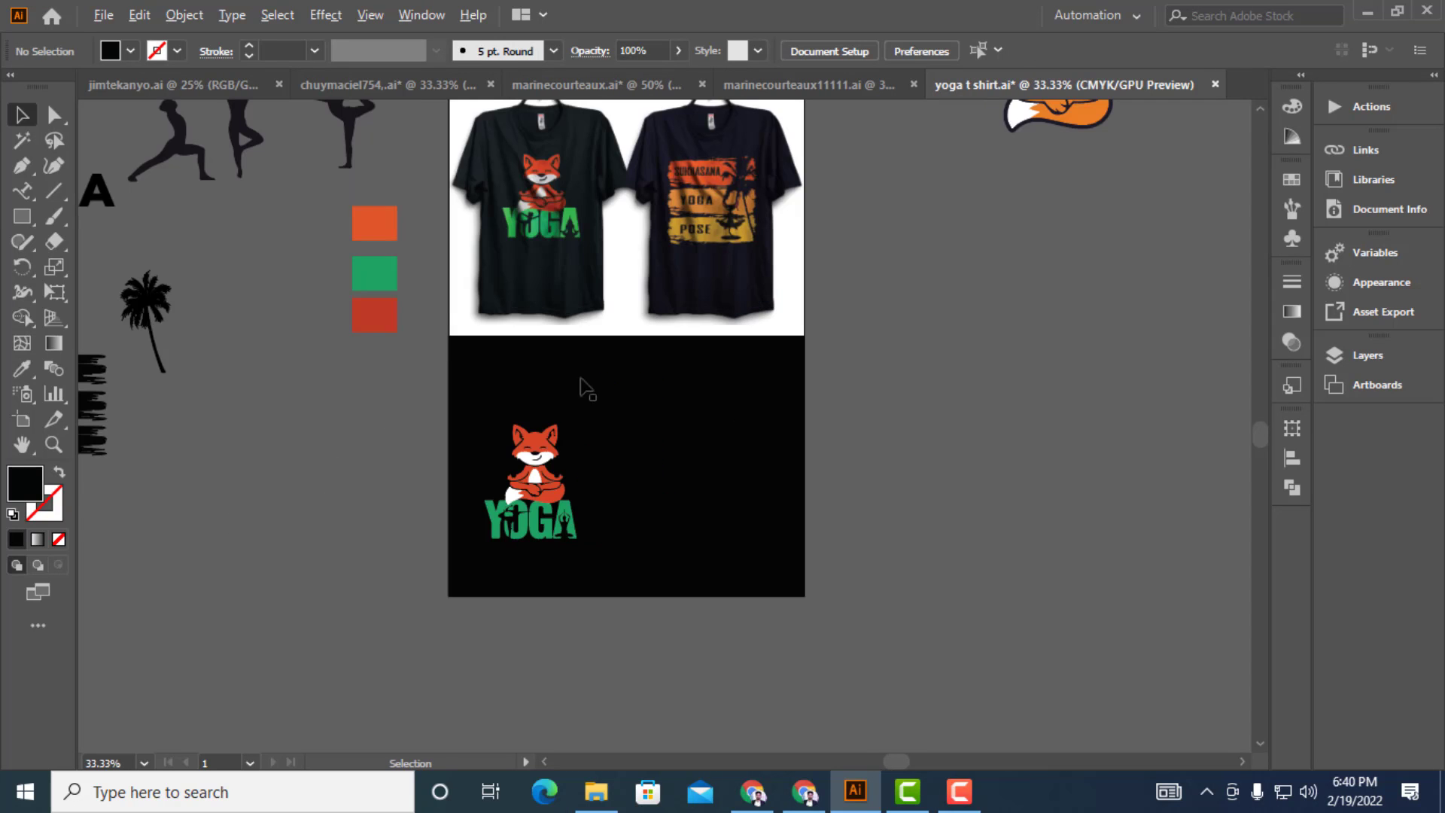
{"action": "left_click_drag", "start_coordinate": [908, 288], "coordinate": [1063, 329]}
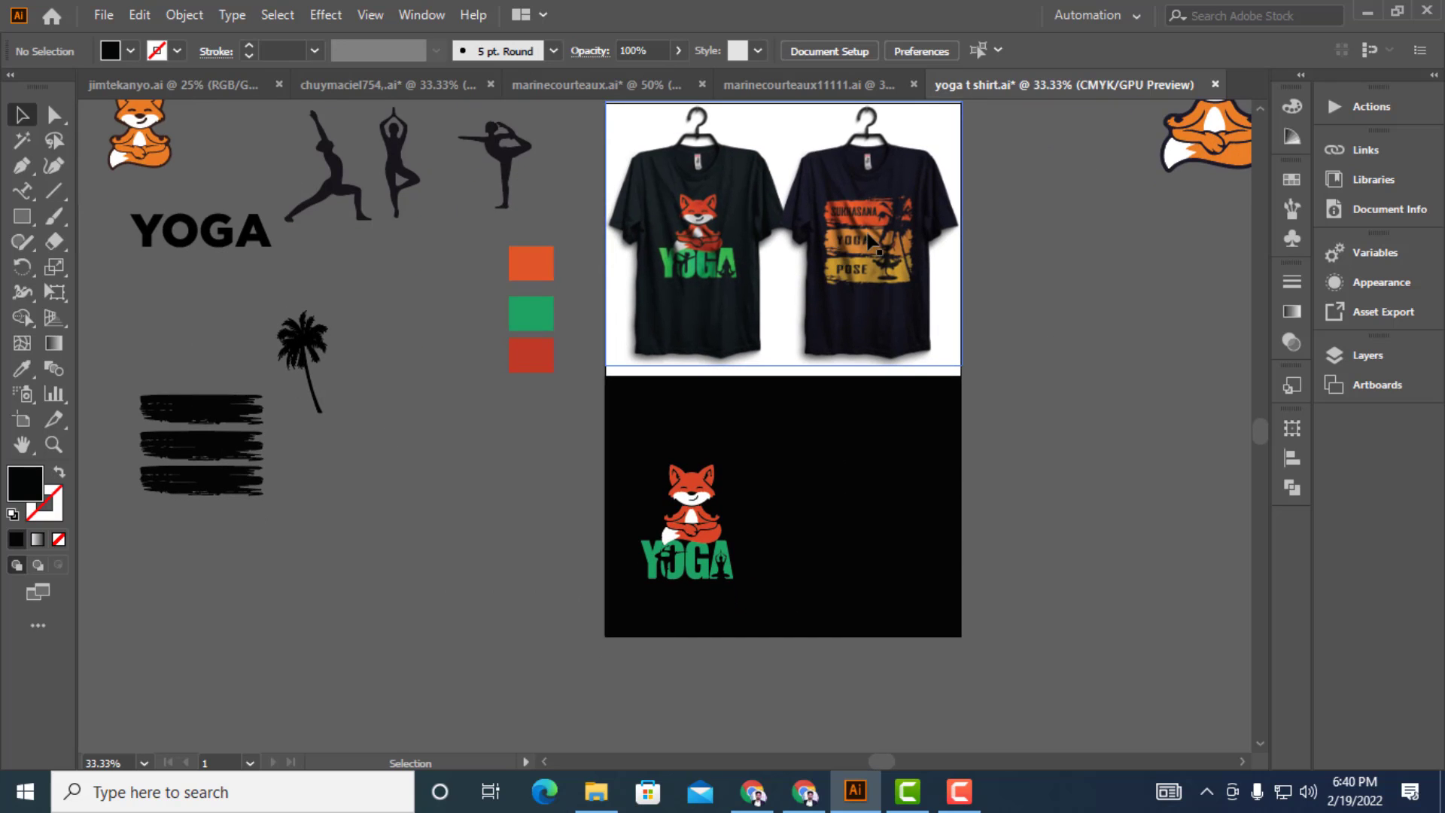
{"action": "scroll", "coordinate": [869, 239], "scroll_direction": "up", "scroll_amount": 3}
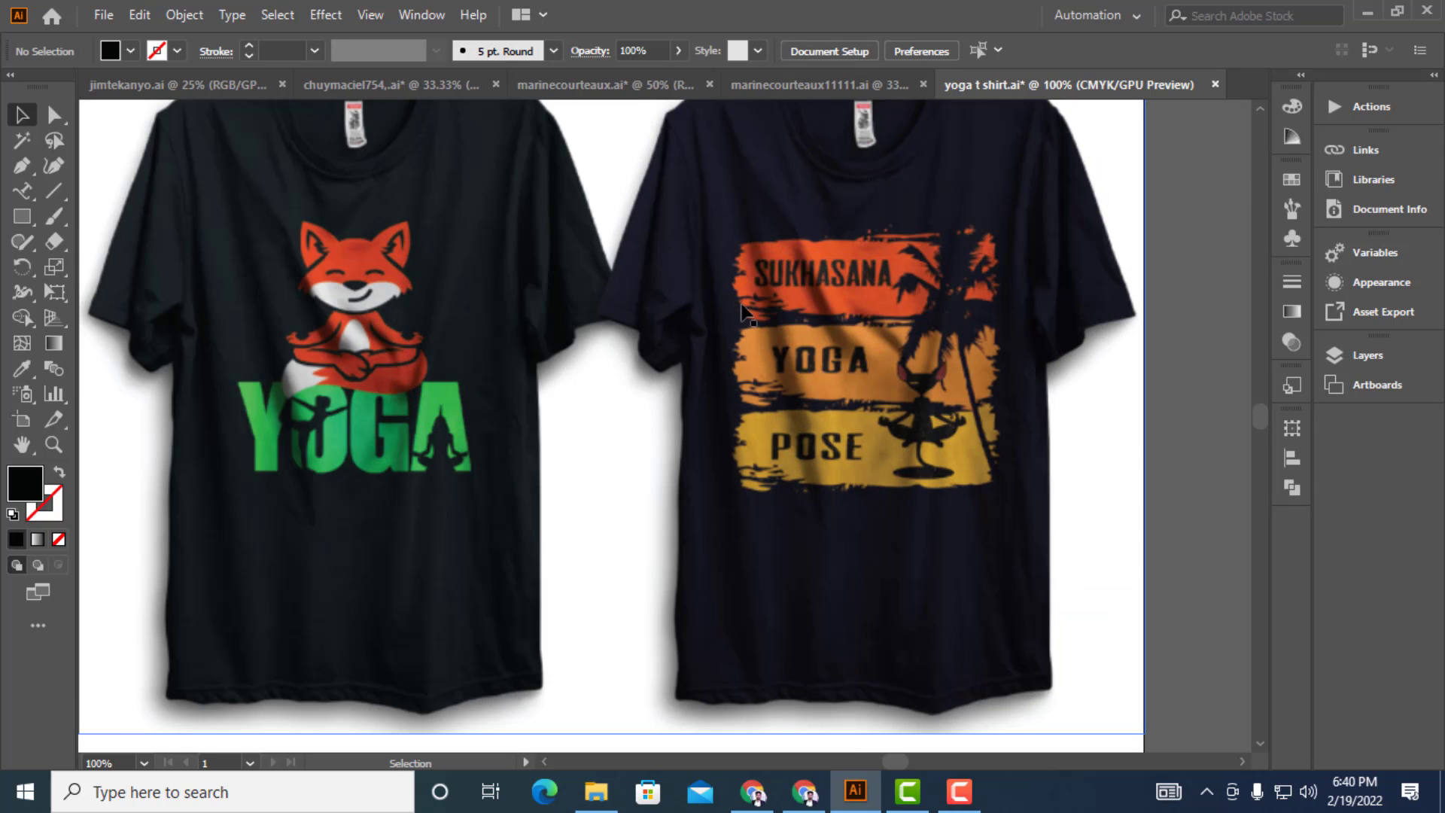
{"action": "scroll", "coordinate": [802, 305], "scroll_direction": "down", "scroll_amount": 3}
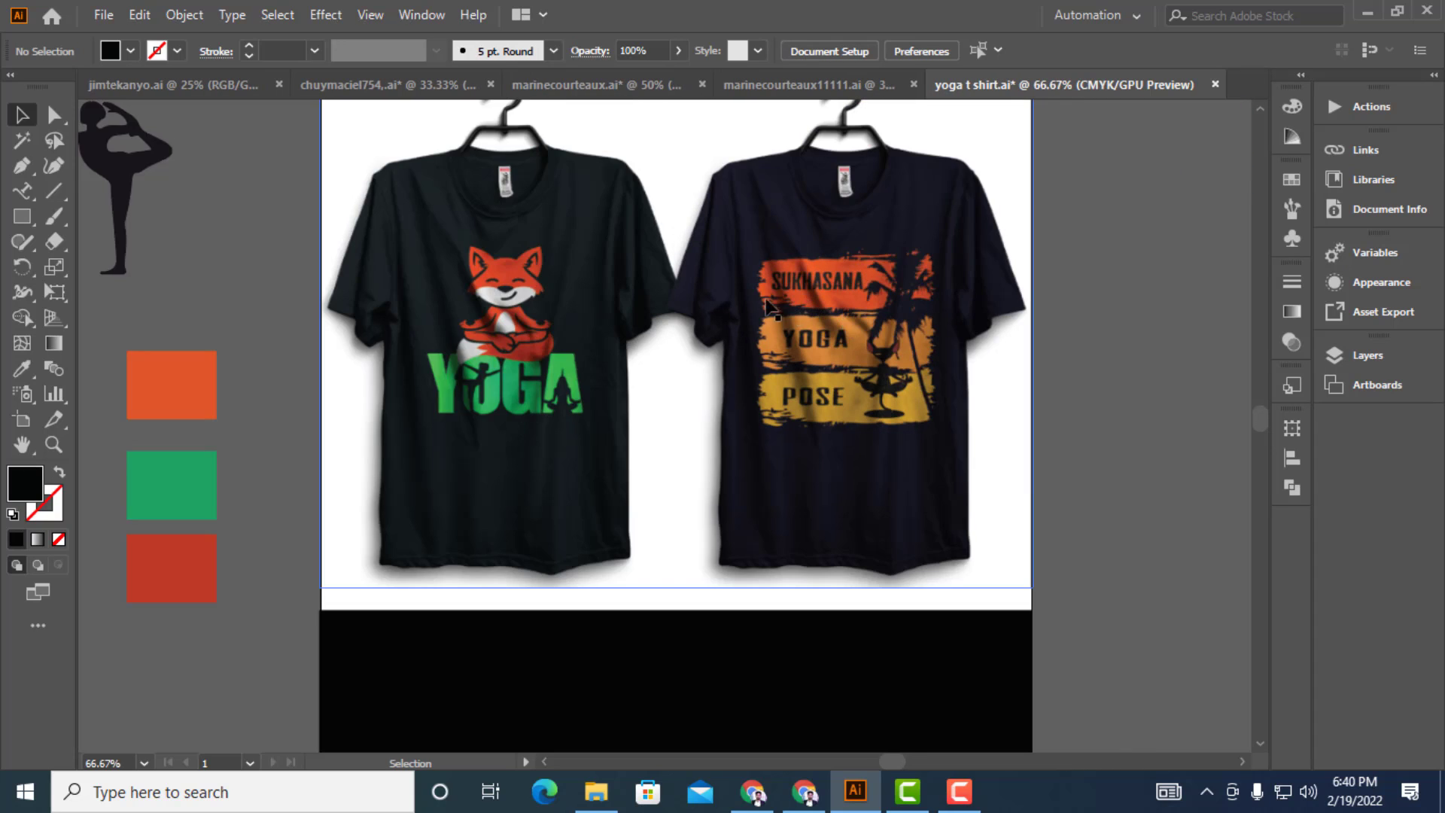
{"action": "scroll", "coordinate": [773, 301], "scroll_direction": "up", "scroll_amount": 4}
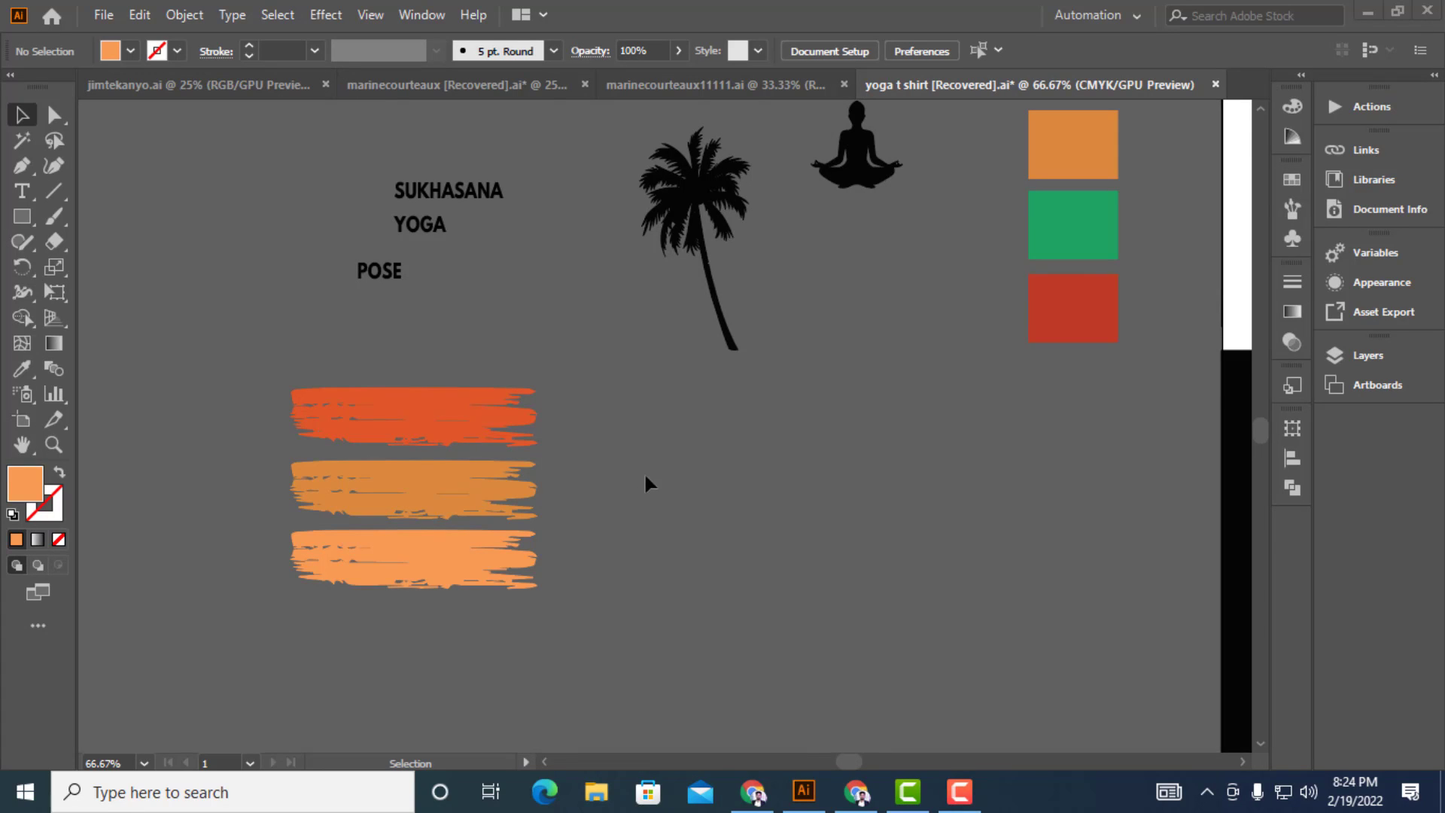
{"action": "scroll", "coordinate": [753, 500], "scroll_direction": "up", "scroll_amount": 2}
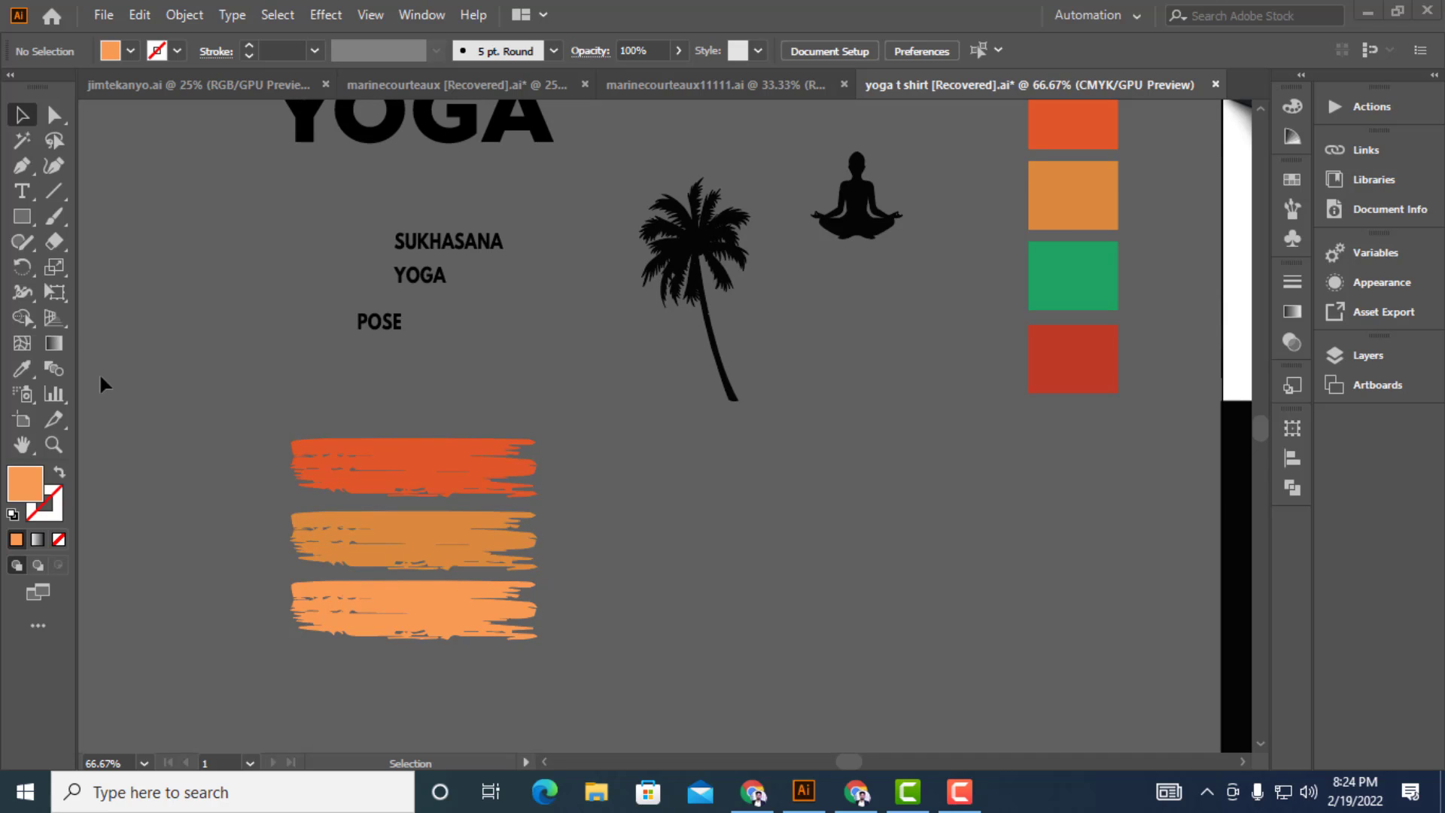
{"action": "left_click", "coordinate": [25, 114]}
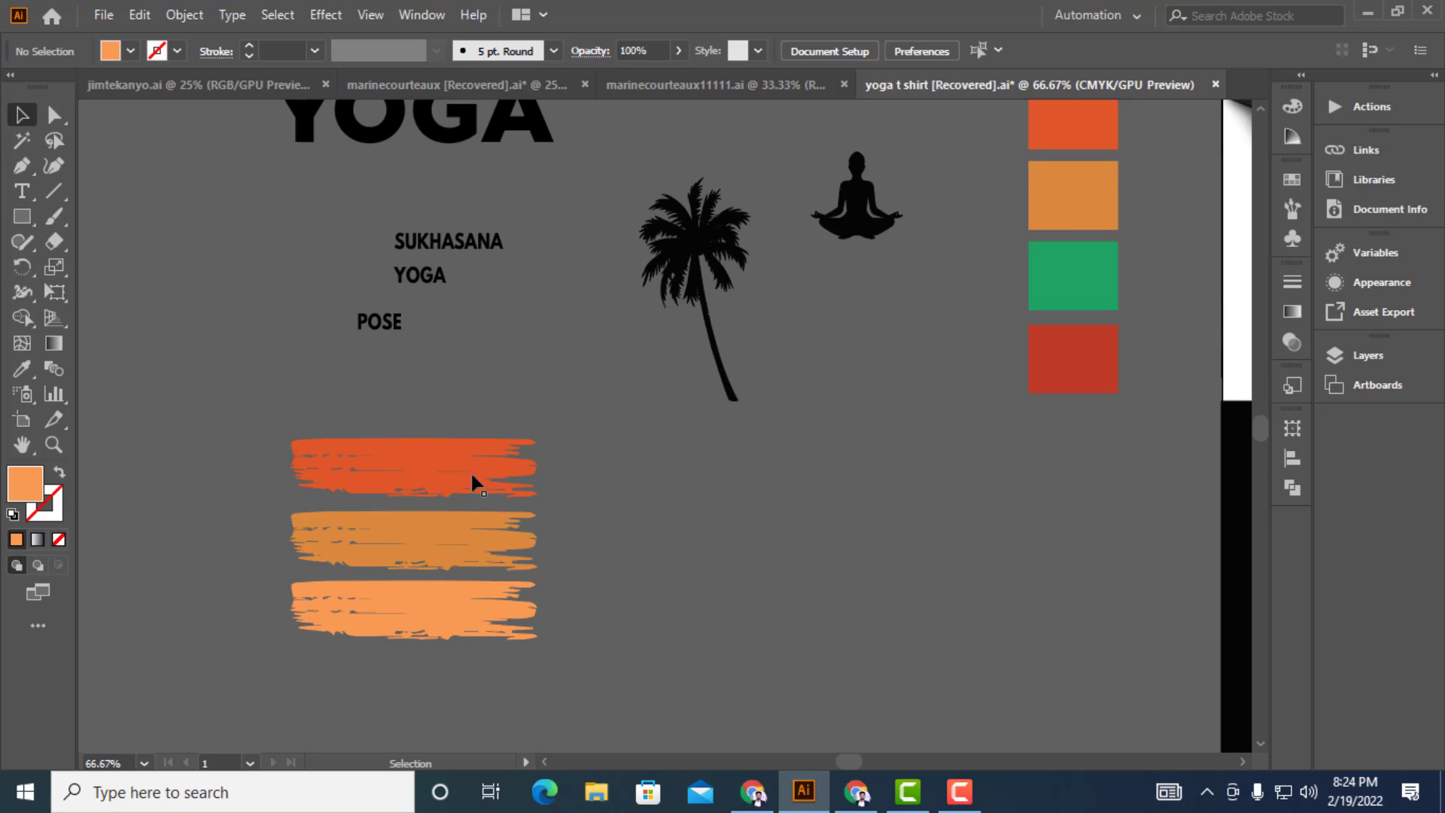
{"action": "scroll", "coordinate": [503, 516], "scroll_direction": "down", "scroll_amount": 1}
{"action": "left_click_drag", "start_coordinate": [490, 563], "coordinate": [464, 540]}
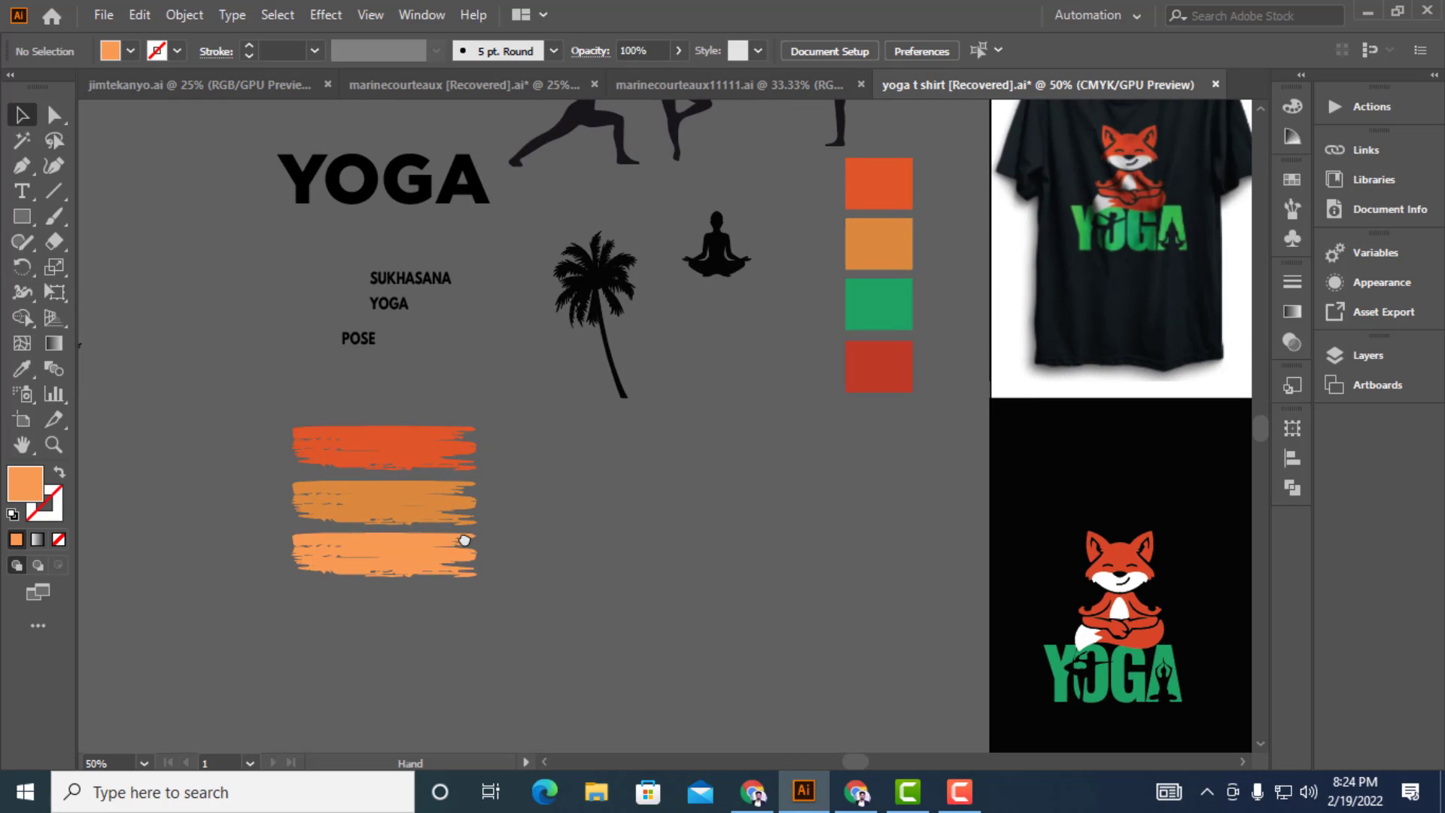
Examine the three brush strokes, the palm tree and the meditating silhouette prepared for the design
{"action": "scroll", "coordinate": [354, 536], "scroll_direction": "up", "scroll_amount": 2}
{"action": "scroll", "coordinate": [484, 584], "scroll_direction": "up", "scroll_amount": 1}
{"action": "scroll", "coordinate": [476, 572], "scroll_direction": "down", "scroll_amount": 1}
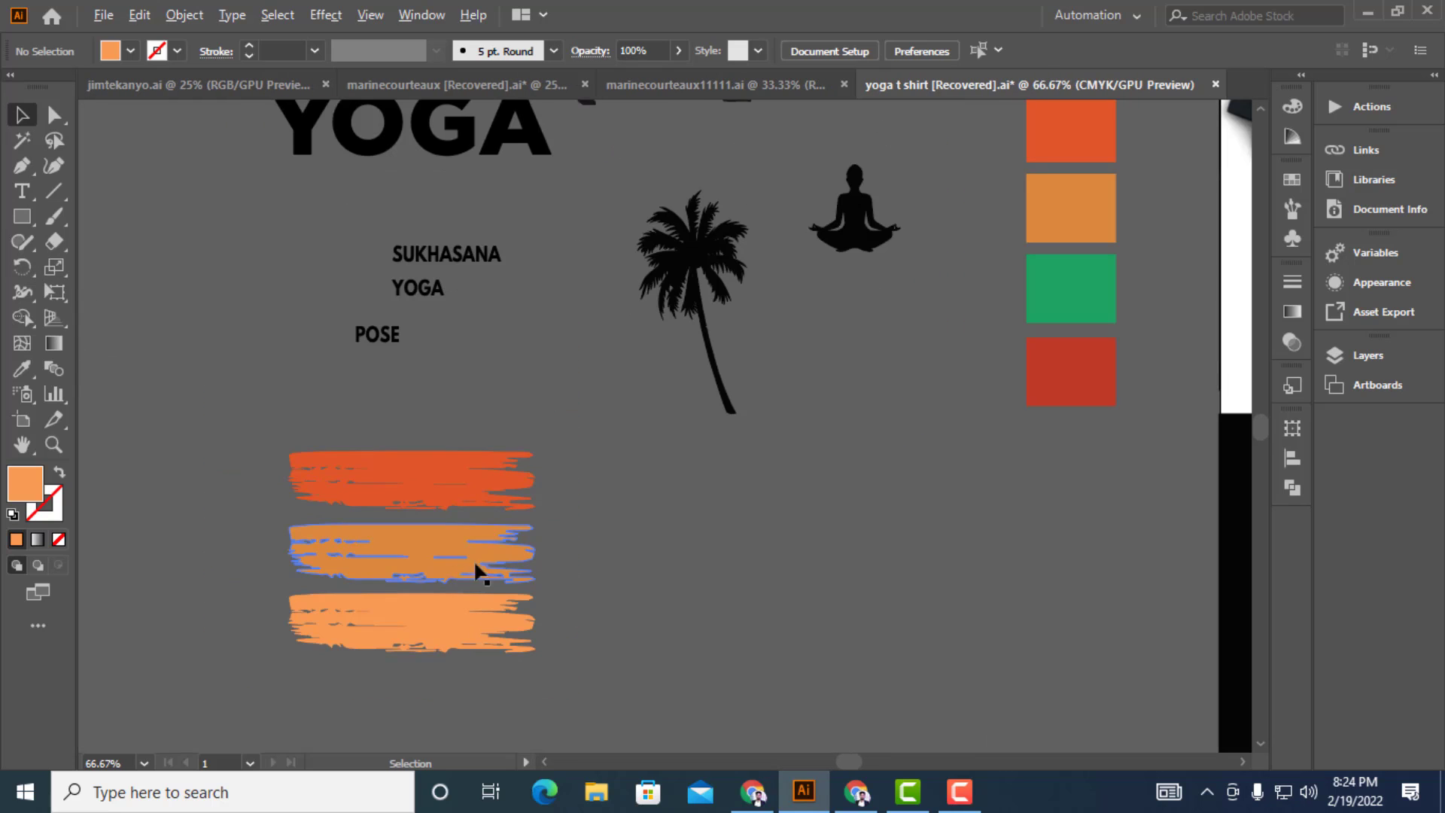
{"action": "left_click_drag", "start_coordinate": [774, 424], "coordinate": [750, 400]}
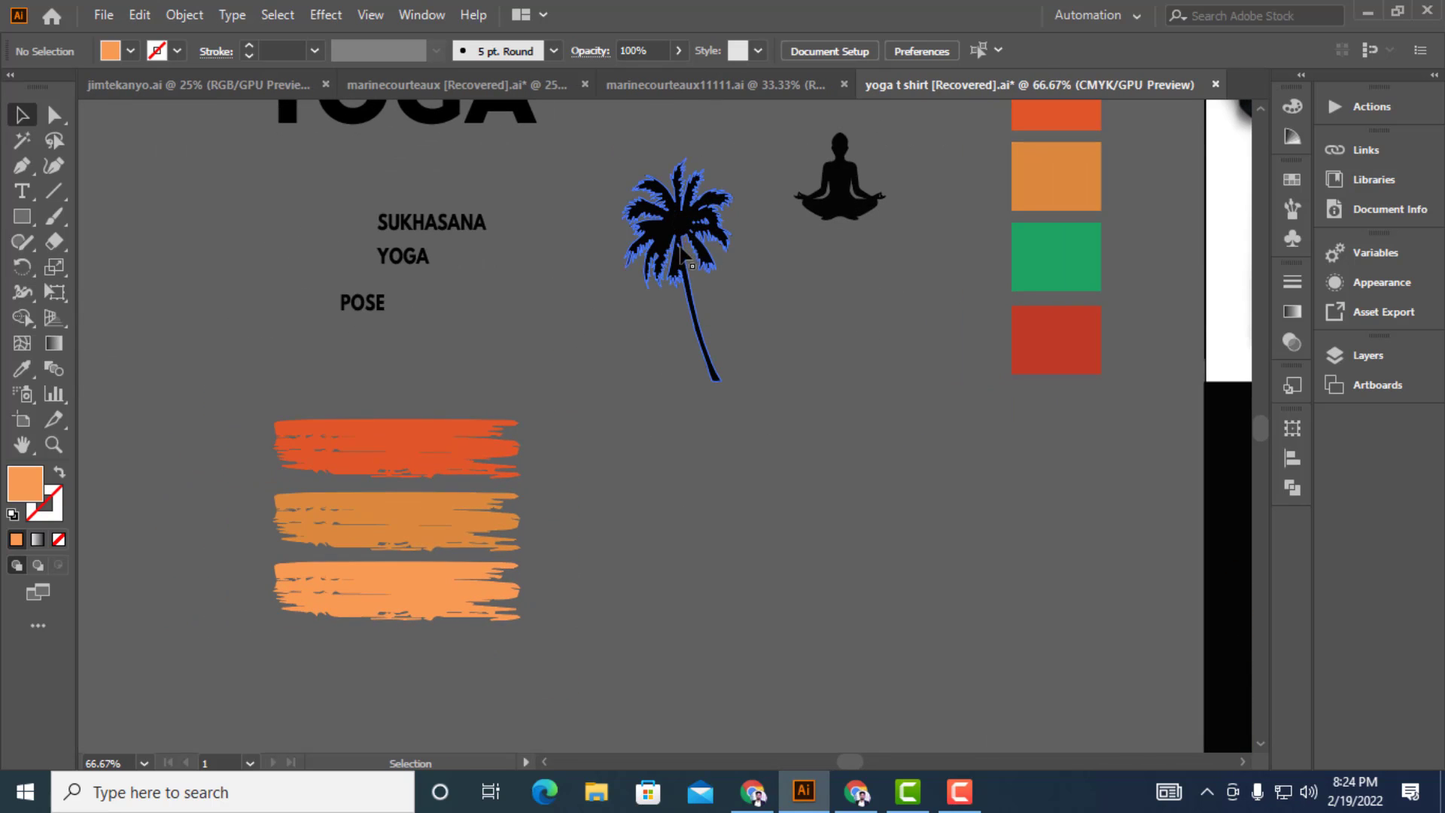
{"action": "left_click_drag", "start_coordinate": [699, 183], "coordinate": [700, 185]}
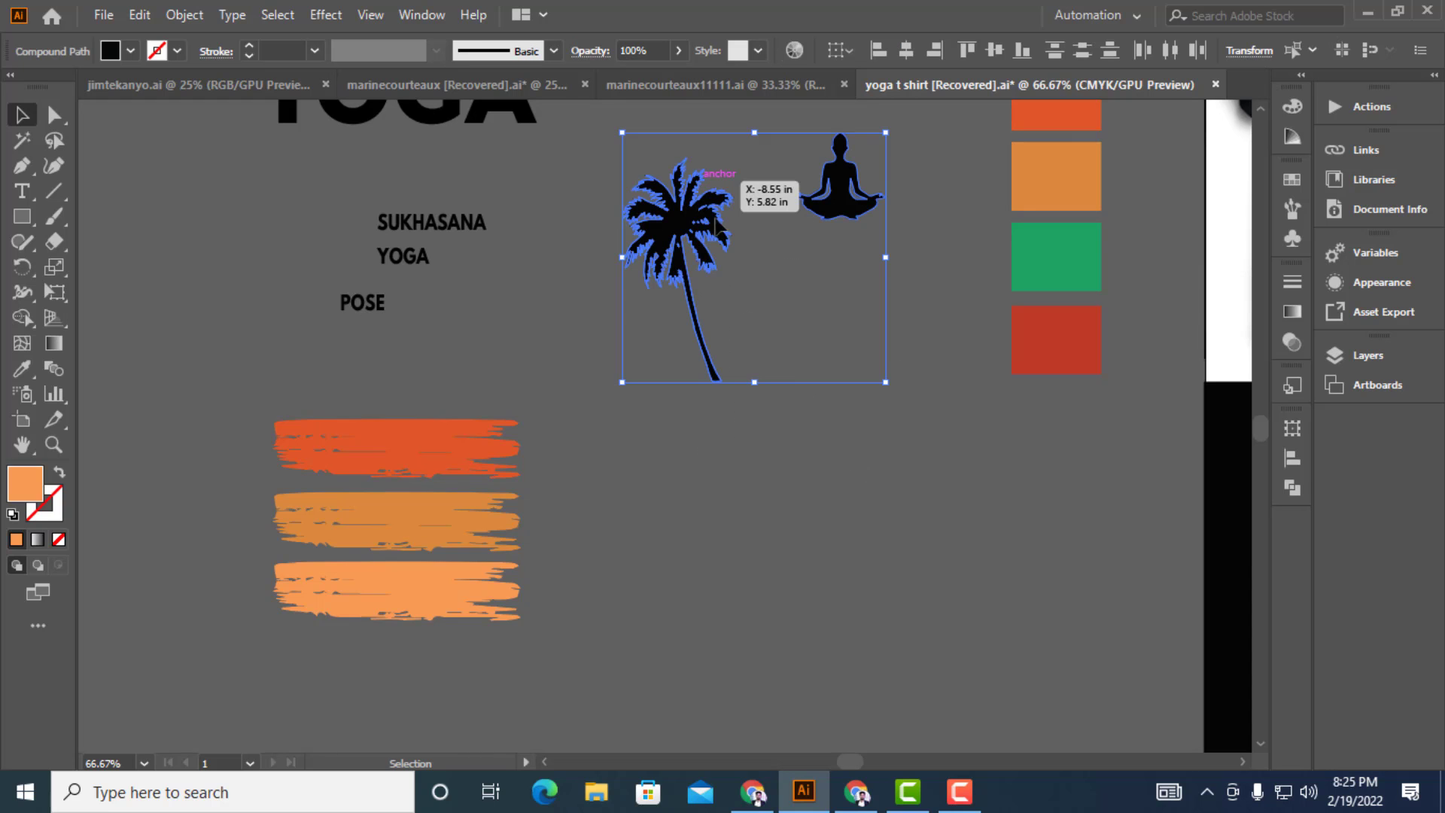
{"action": "left_click", "coordinate": [811, 528]}
Switch to Chrome to view the palm tree vector image results, and return to Illustrator
{"action": "left_click", "coordinate": [753, 792]}
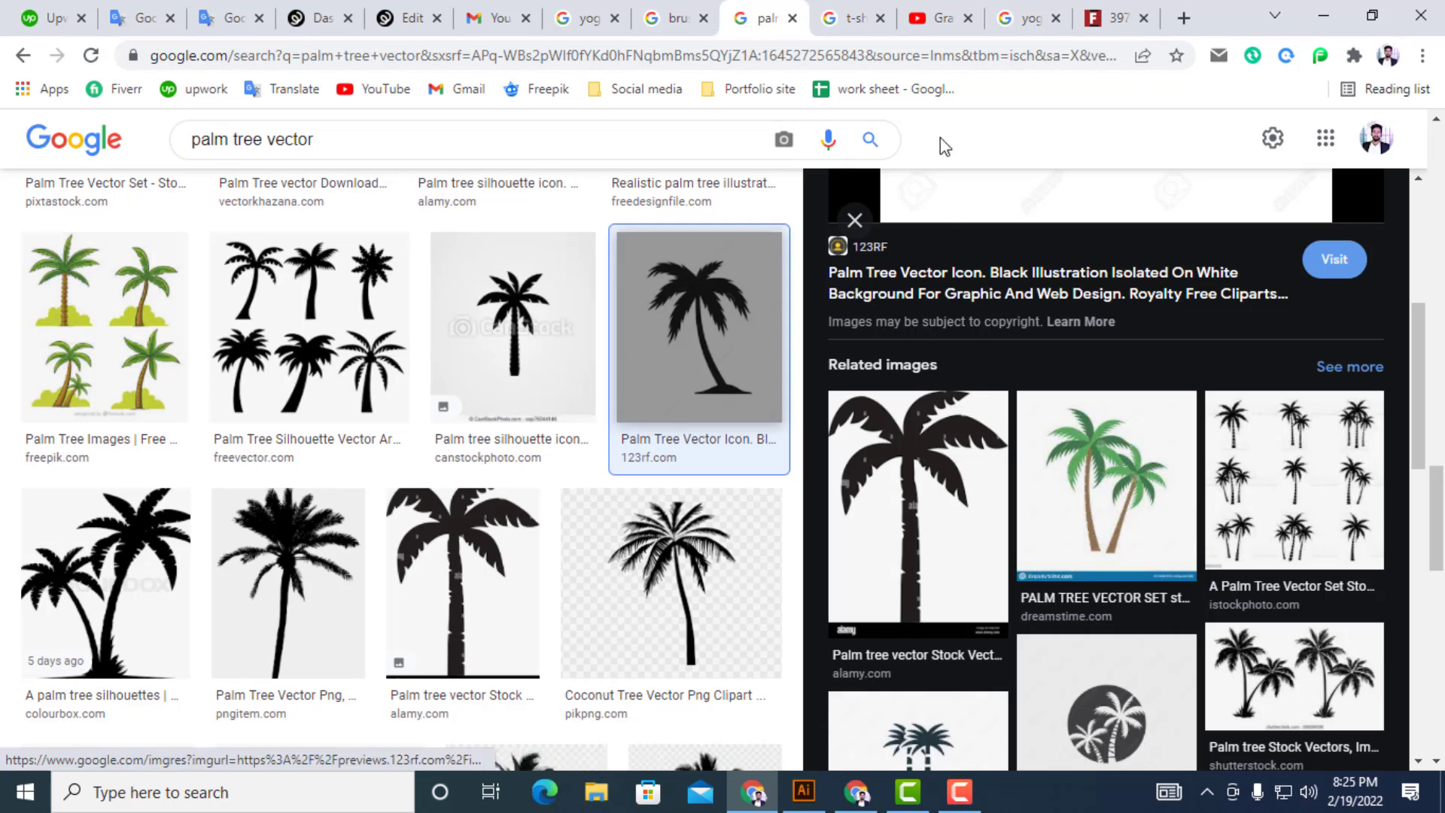
{"action": "left_click", "coordinate": [588, 17]}
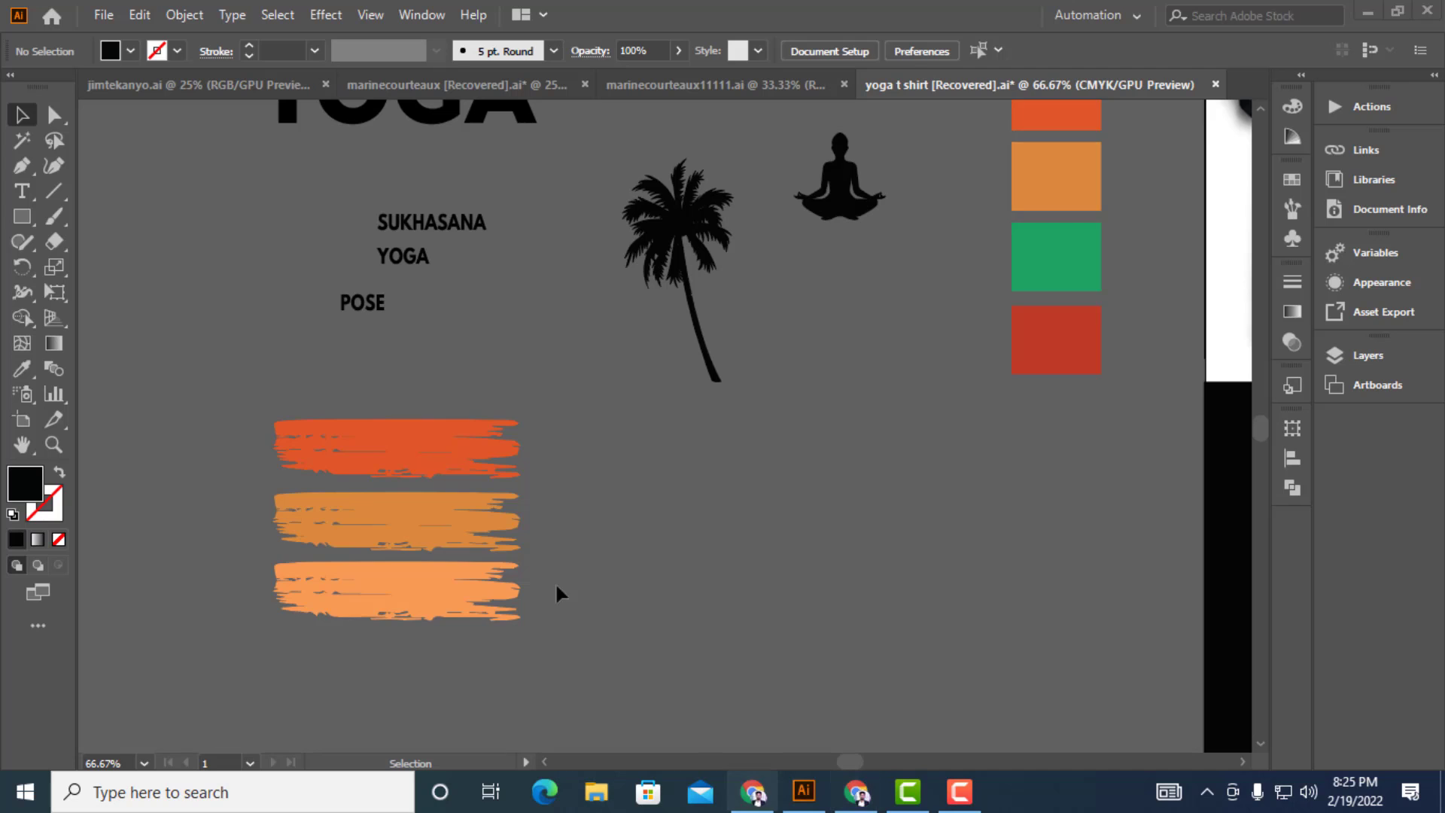
{"action": "left_click", "coordinate": [803, 792]}
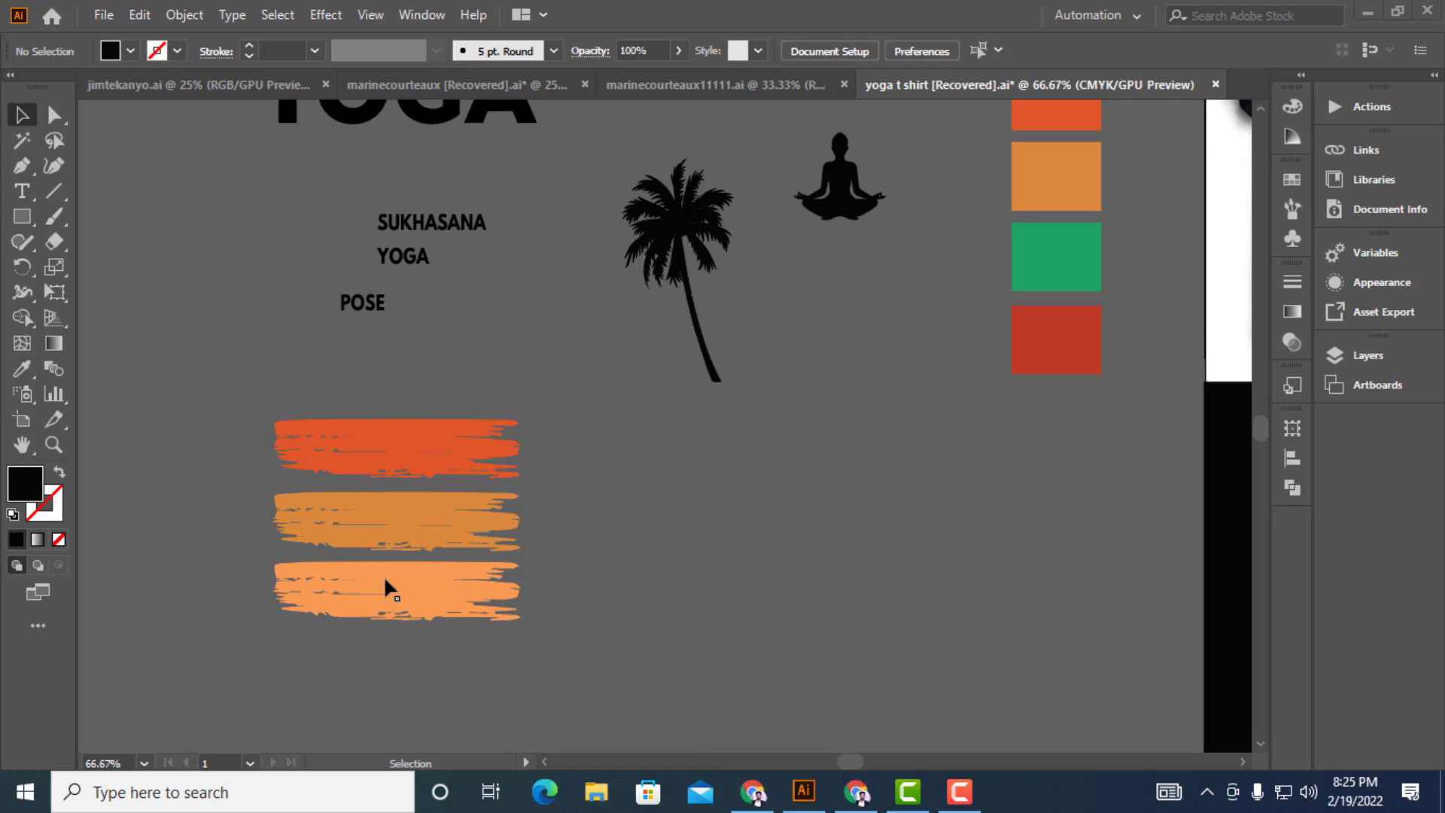
Place a copy of the palm tree over the right end of the three stacked brush strokes
{"action": "key", "text": "space"}
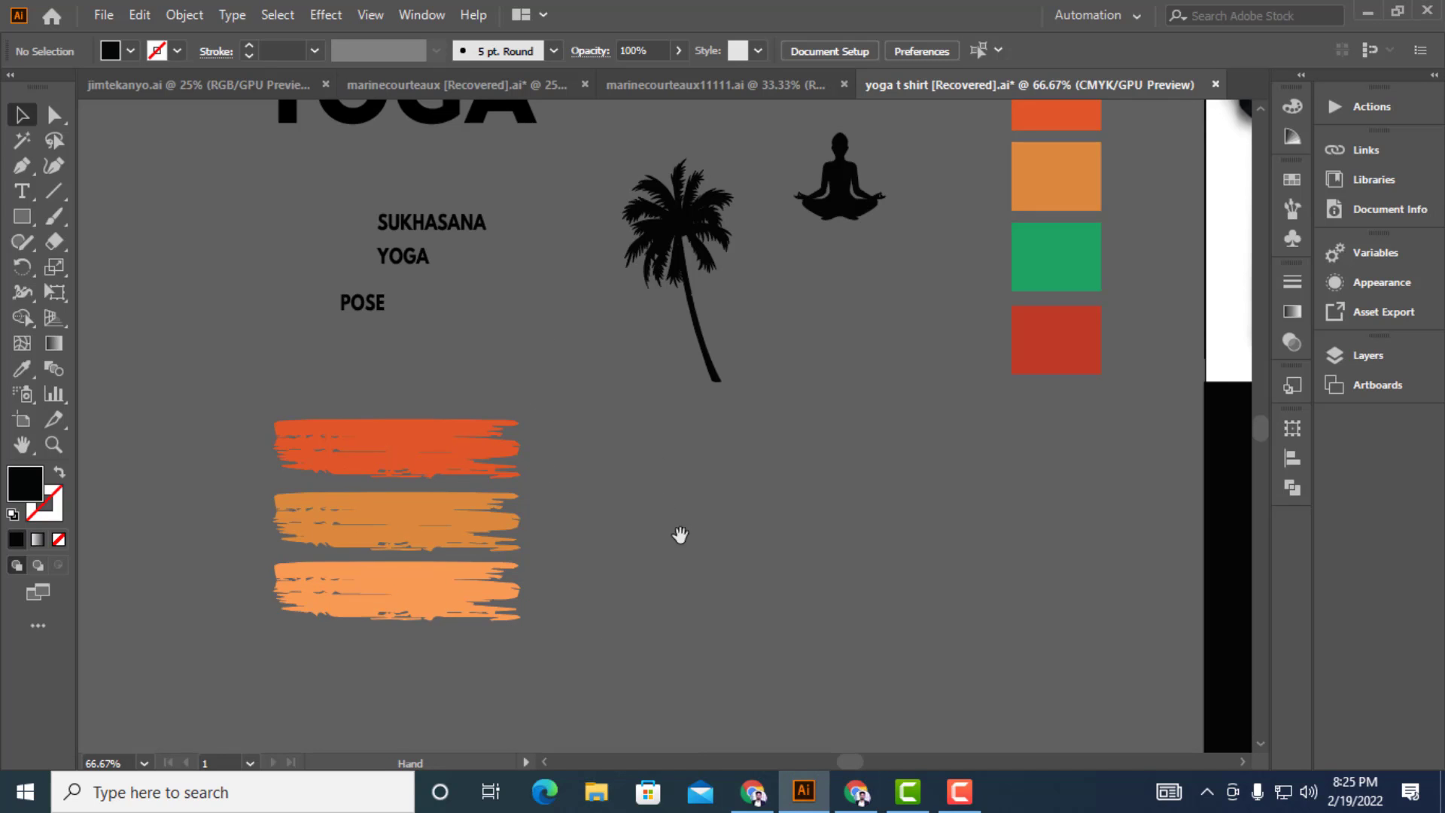
{"action": "left_click_drag", "start_coordinate": [680, 535], "coordinate": [688, 525]}
{"action": "left_click", "coordinate": [677, 230]}
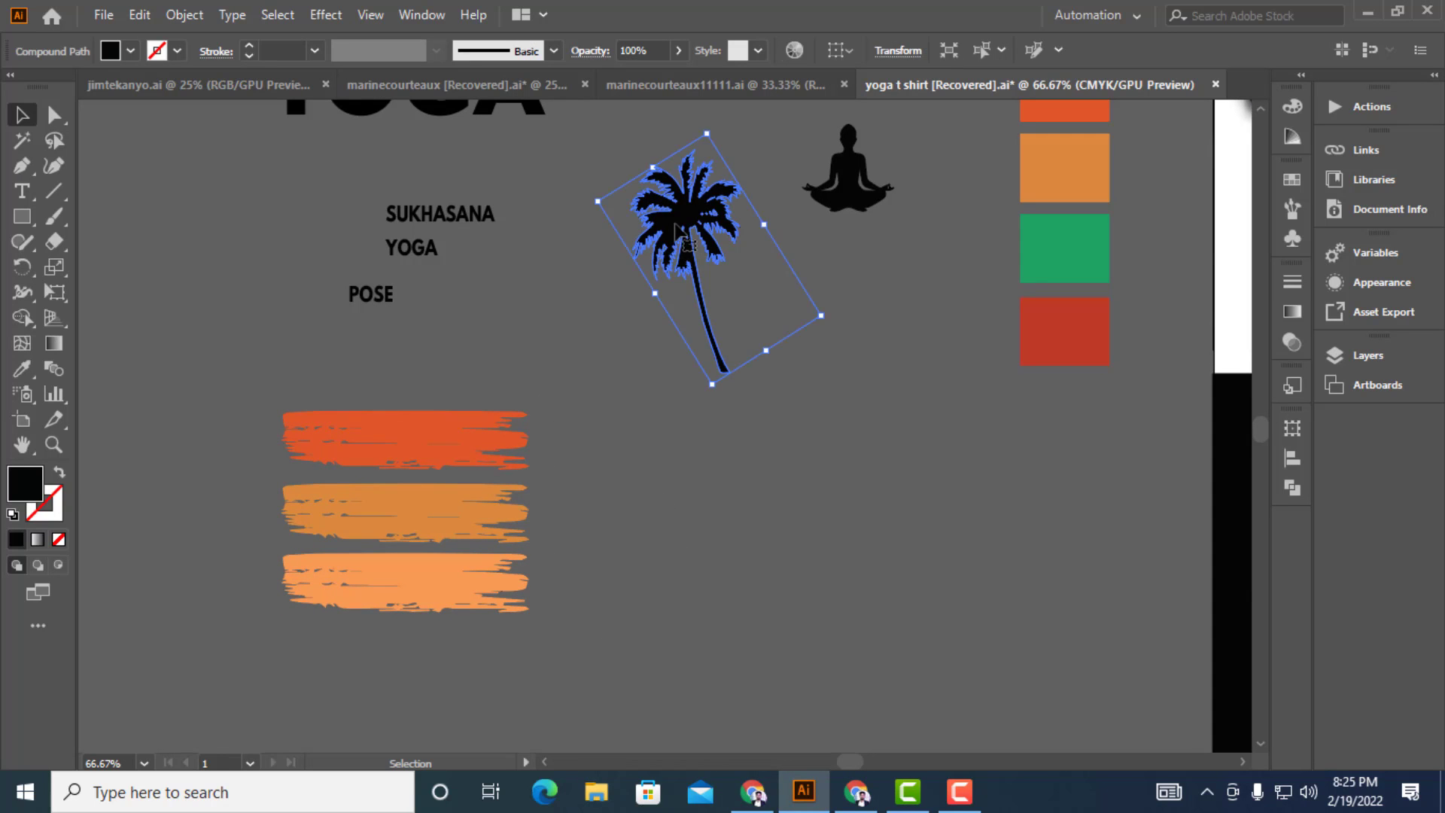
{"action": "mouse_move", "coordinate": [677, 230]}
{"action": "left_mouse_down"}
{"action": "mouse_move", "coordinate": [497, 463]}
{"action": "mouse_move", "coordinate": [450, 498]}
{"action": "mouse_move", "coordinate": [445, 459]}
{"action": "mouse_move", "coordinate": [468, 470]}
{"action": "left_mouse_up"}
{"action": "left_click", "coordinate": [747, 542]}
Place a copy of the meditating silhouette on the lowest brush stroke, just left of the palm trunk
{"action": "scroll", "coordinate": [748, 542], "scroll_direction": "down", "scroll_amount": 3}
{"action": "scroll", "coordinate": [748, 542], "scroll_direction": "left", "scroll_amount": 2}
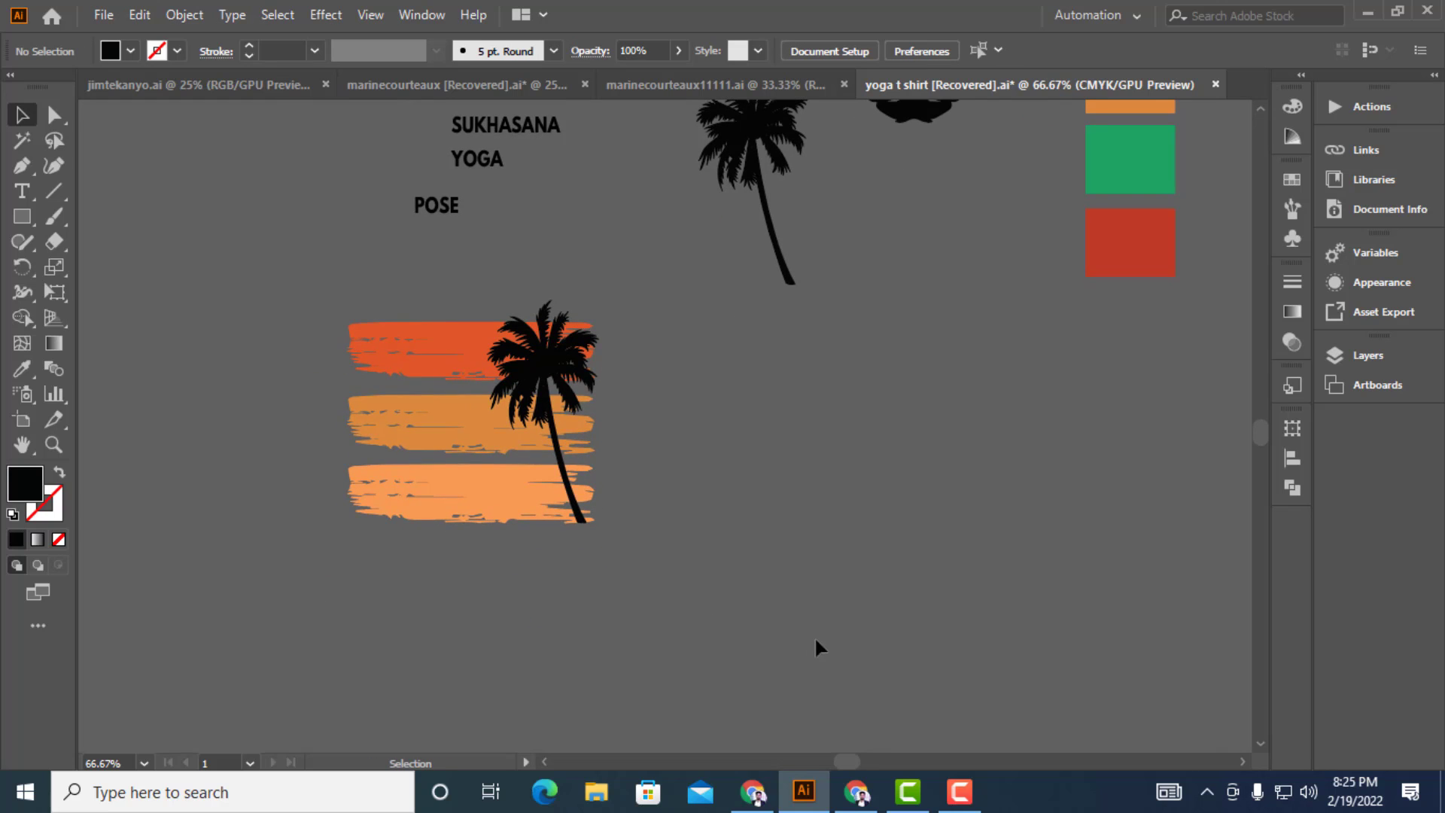
{"action": "scroll", "coordinate": [814, 635], "scroll_direction": "up", "scroll_amount": 2}
{"action": "mouse_move", "coordinate": [910, 155]}
{"action": "left_mouse_down"}
{"action": "mouse_move", "coordinate": [892, 290]}
{"action": "mouse_move", "coordinate": [760, 500]}
{"action": "mouse_move", "coordinate": [478, 544]}
{"action": "left_mouse_up"}
{"action": "left_click", "coordinate": [535, 616]}
Shift the meditating silhouette slightly right and up so it sits closer to the palm trunk on the lowest stroke
{"action": "scroll", "coordinate": [465, 547], "scroll_direction": "up", "scroll_amount": 3}
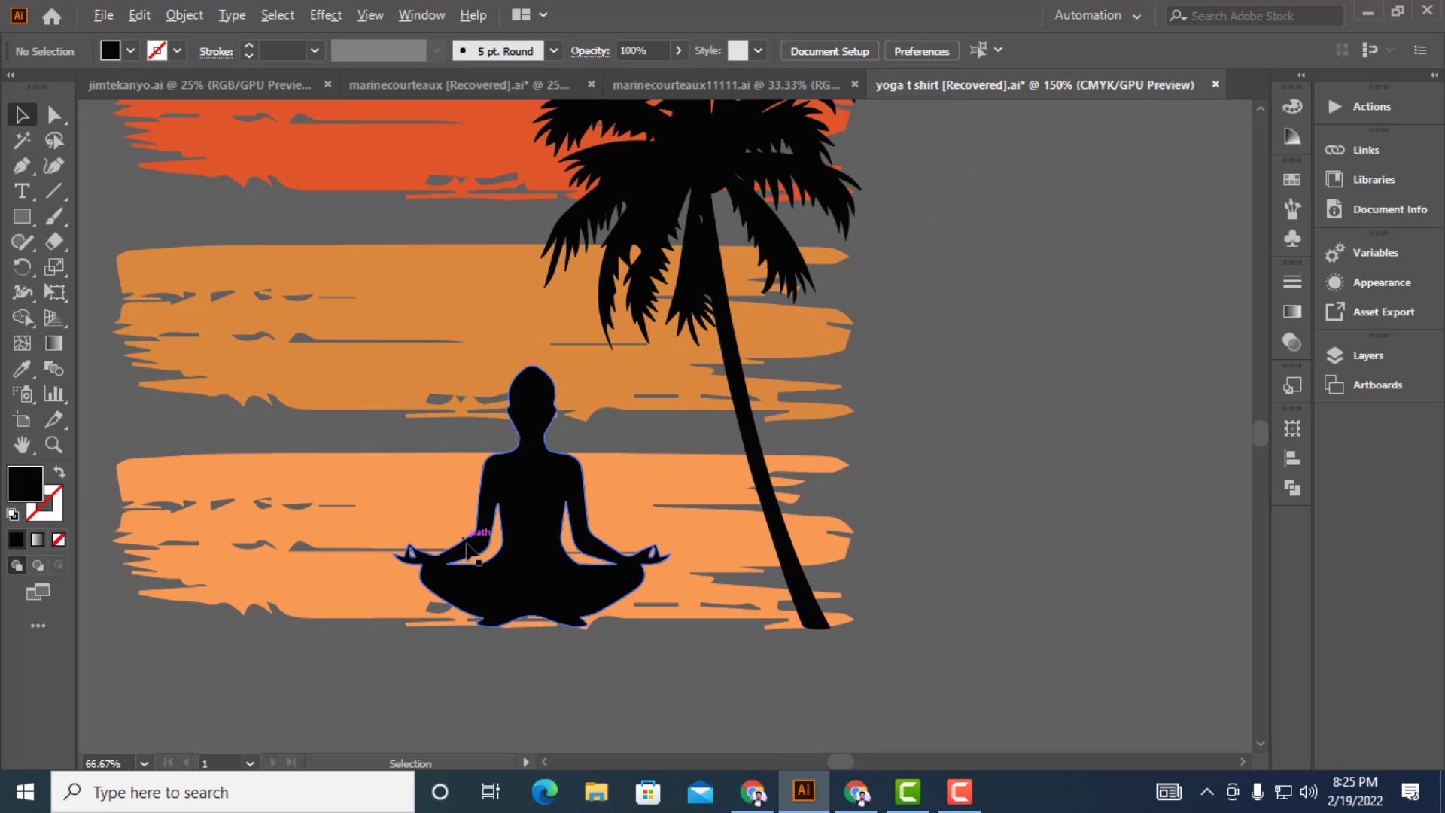
{"action": "scroll", "coordinate": [536, 634], "scroll_direction": "down", "scroll_amount": 2}
{"action": "scroll", "coordinate": [510, 609], "scroll_direction": "down", "scroll_amount": 1}
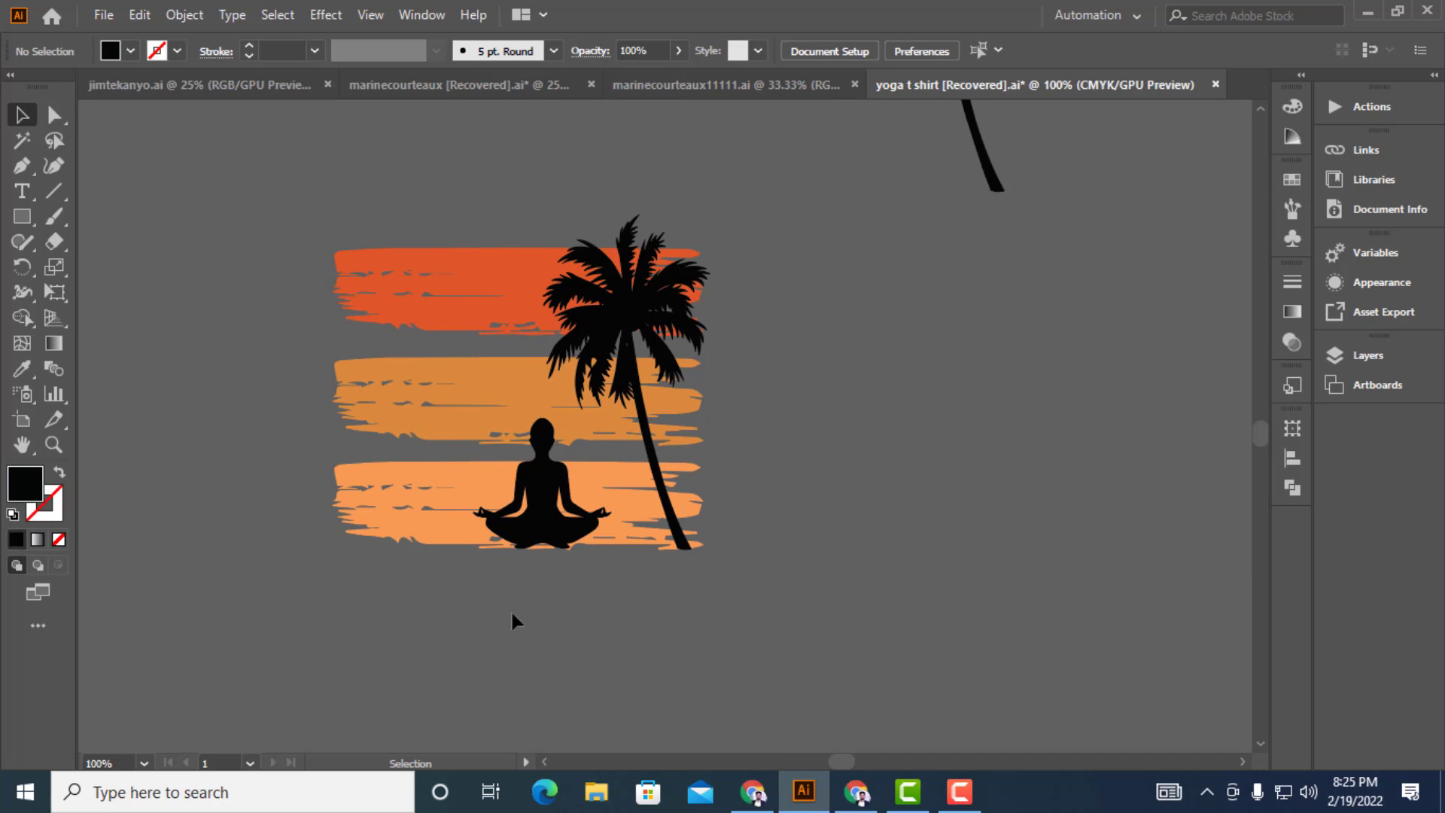
{"action": "scroll", "coordinate": [524, 608], "scroll_direction": "up", "scroll_amount": 2}
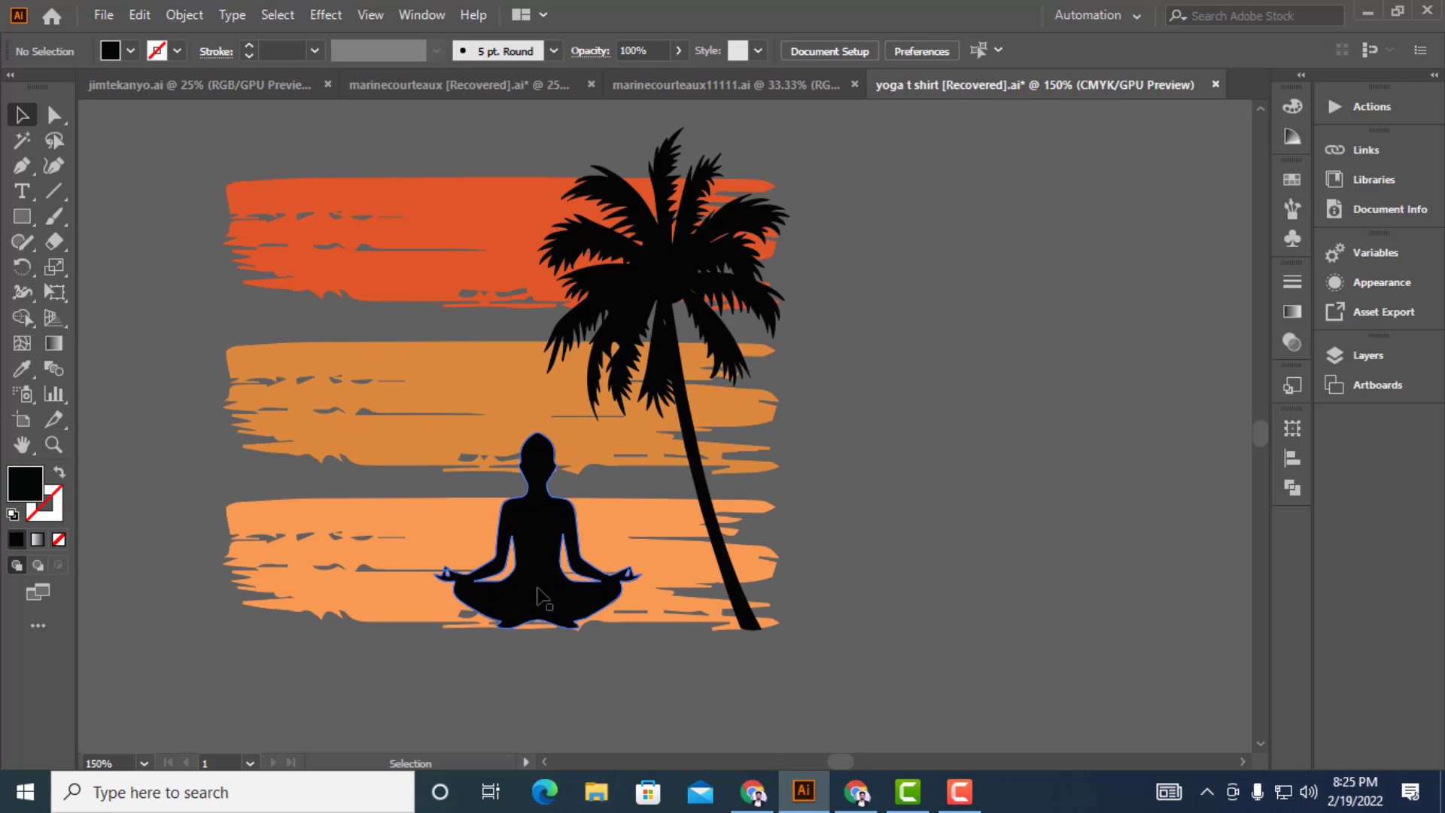
{"action": "mouse_move", "coordinate": [541, 589]}
{"action": "left_mouse_down"}
{"action": "mouse_move", "coordinate": [598, 579]}
{"action": "mouse_move", "coordinate": [539, 590]}
{"action": "mouse_move", "coordinate": [566, 578]}
{"action": "left_mouse_up"}
{"action": "left_click", "coordinate": [571, 652]}
Move the upper brush strokes vertically to tighten and even out the gaps between the three strokes
{"action": "scroll", "coordinate": [572, 652], "scroll_direction": "up", "scroll_amount": 1}
{"action": "mouse_move", "coordinate": [486, 326]}
{"action": "left_mouse_down"}
{"action": "mouse_move", "coordinate": [495, 340]}
{"action": "mouse_move", "coordinate": [444, 305]}
{"action": "mouse_move", "coordinate": [491, 223]}
{"action": "mouse_move", "coordinate": [486, 242]}
{"action": "left_mouse_up"}
{"action": "scroll", "coordinate": [467, 316], "scroll_direction": "up", "scroll_amount": 1}
{"action": "scroll", "coordinate": [482, 204], "scroll_direction": "up", "scroll_amount": 1}
{"action": "left_click_drag", "start_coordinate": [497, 175], "coordinate": [499, 206]}
{"action": "left_click", "coordinate": [940, 434]}
{"action": "left_click", "coordinate": [484, 200]}
{"action": "left_click", "coordinate": [977, 505]}
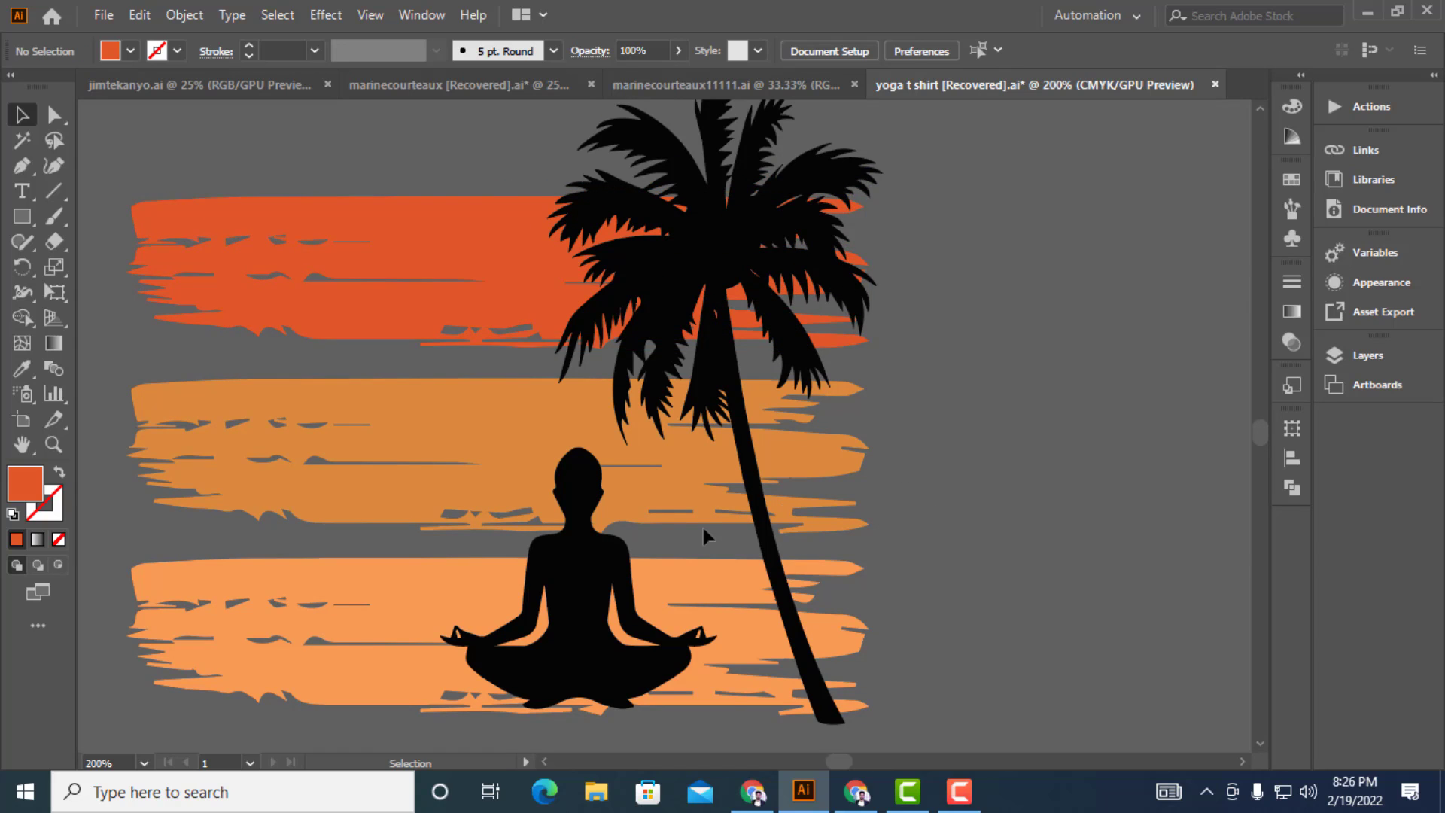
Move the SUKHASANA text onto the red-orange top stroke, left of the palm, and enlarge it to about 27 pt
{"action": "scroll", "coordinate": [702, 525], "scroll_direction": "down", "scroll_amount": 2}
{"action": "scroll", "coordinate": [563, 308], "scroll_direction": "up", "scroll_amount": 3}
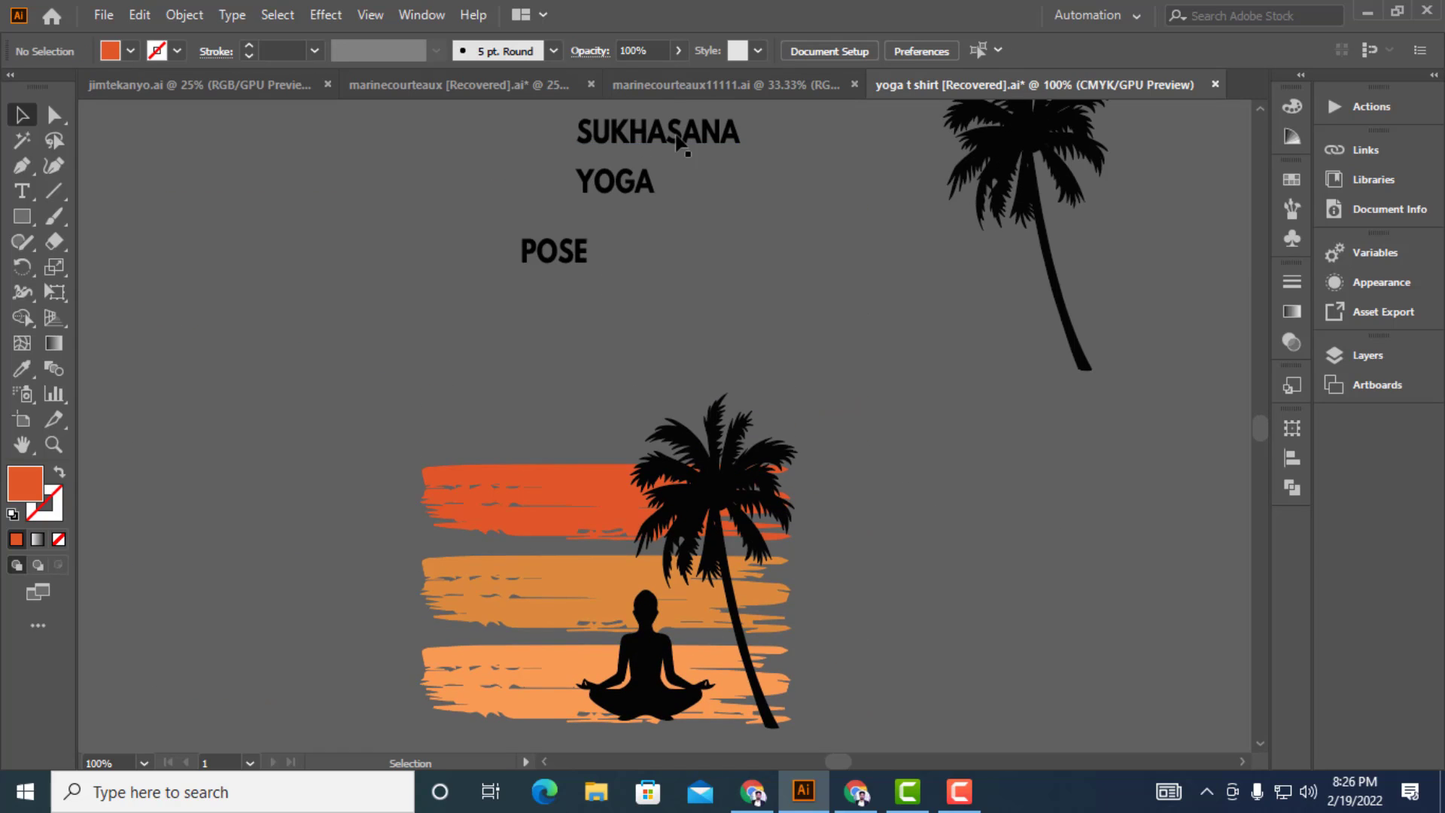
{"action": "left_click_drag", "start_coordinate": [674, 134], "coordinate": [562, 497]}
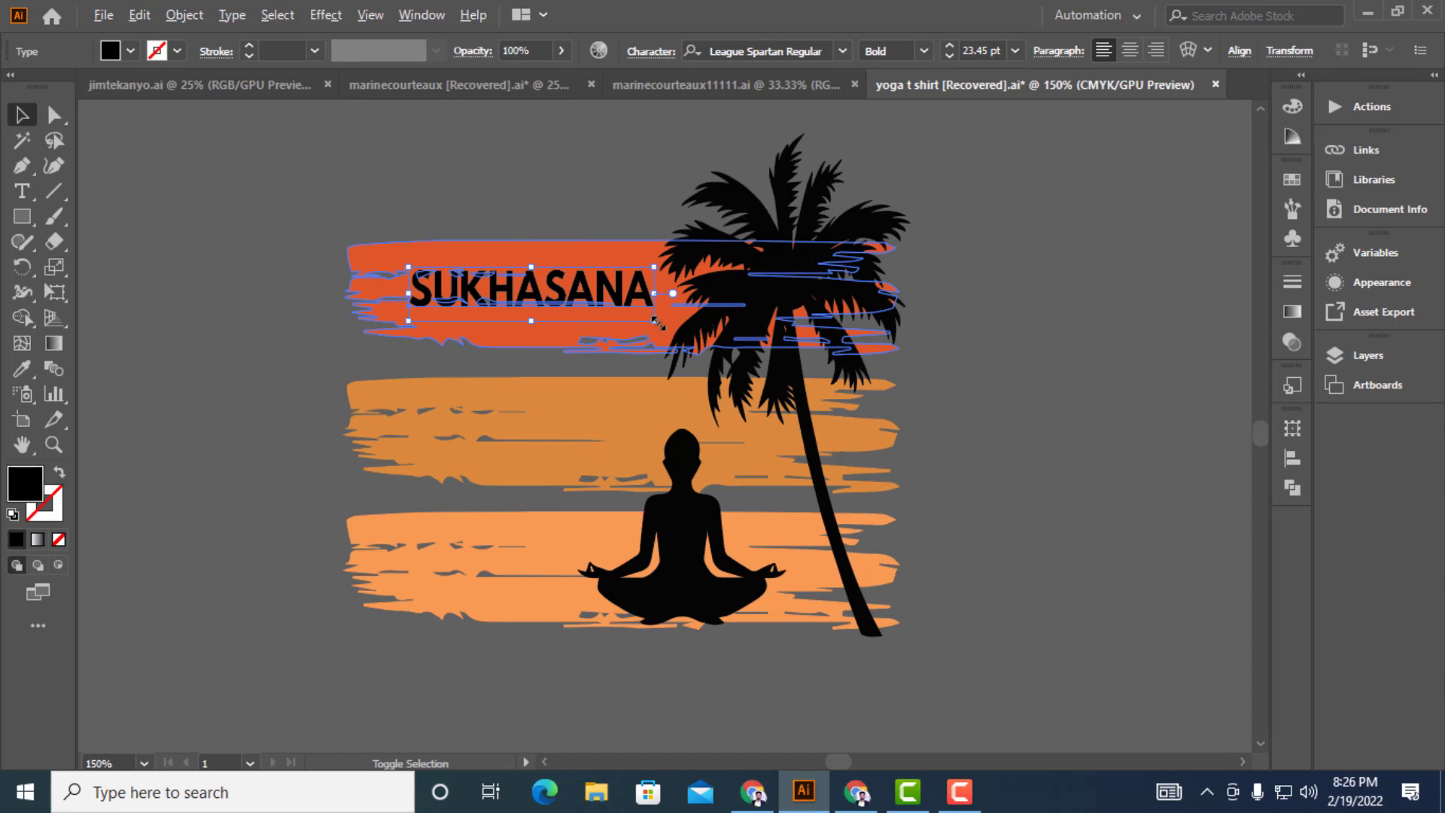
{"action": "left_click_drag", "start_coordinate": [656, 323], "coordinate": [675, 326]}
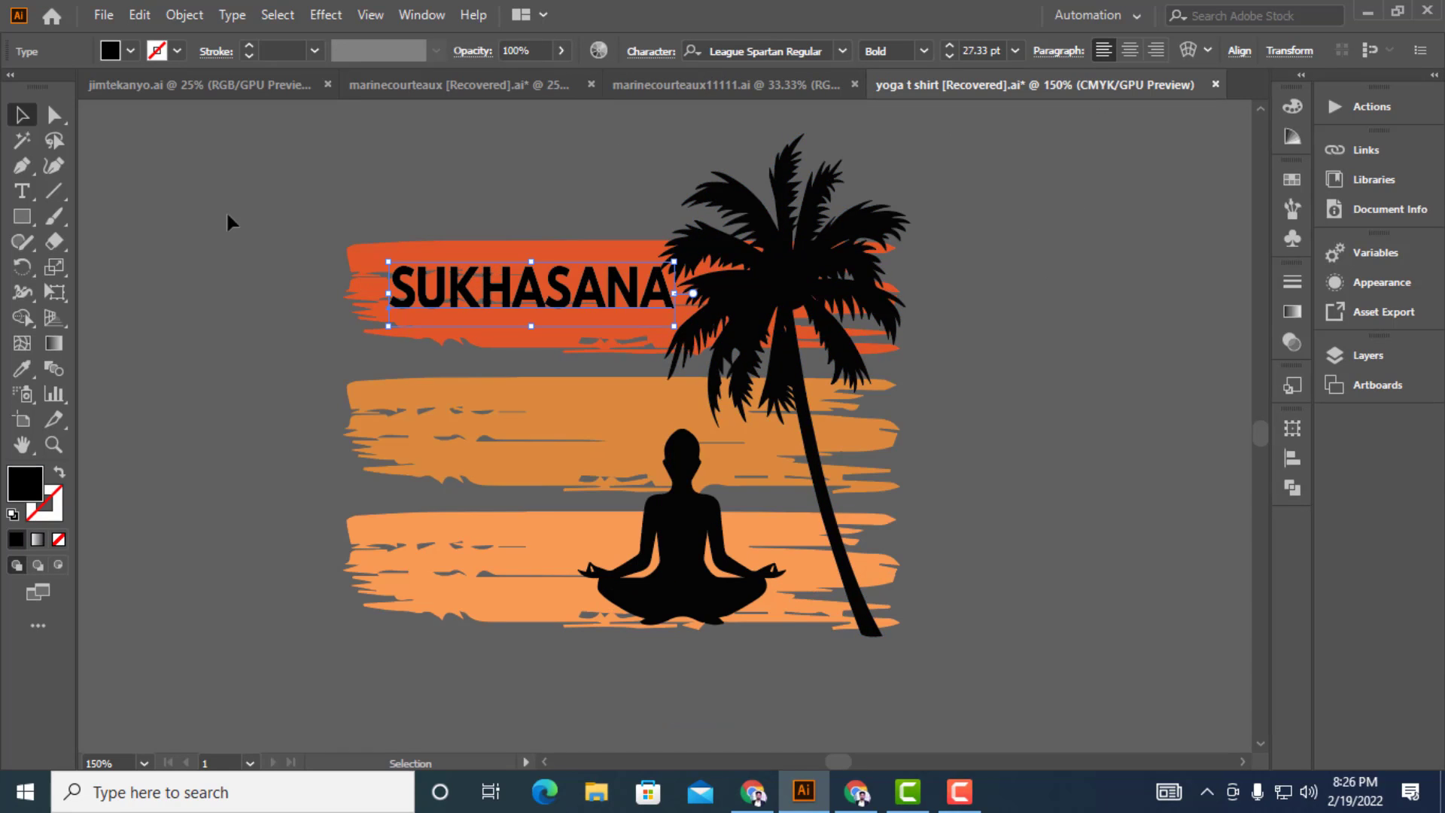
{"action": "left_click", "coordinate": [226, 210]}
{"action": "left_click_drag", "start_coordinate": [535, 300], "coordinate": [534, 308]}
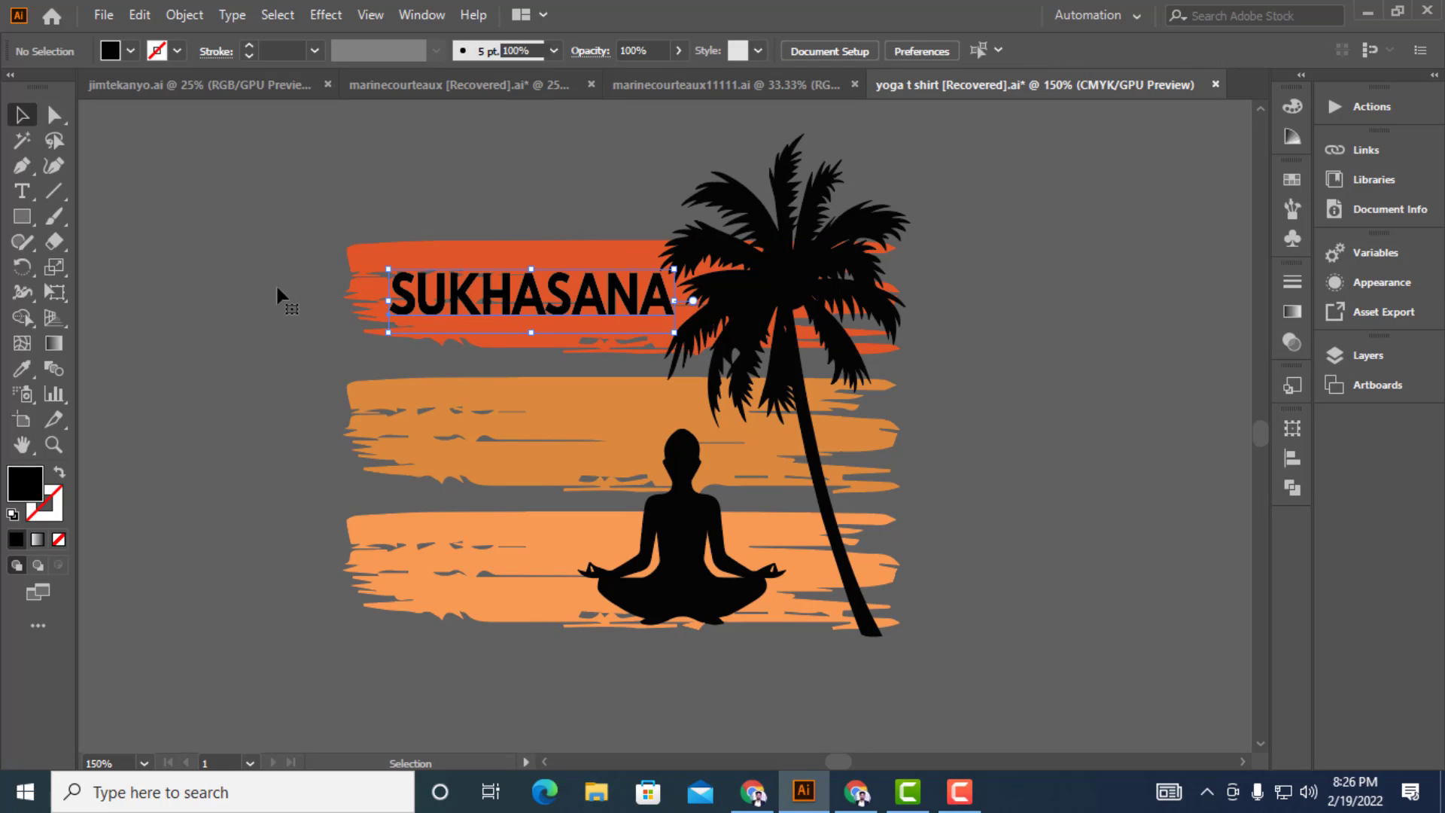
{"action": "left_click", "coordinate": [272, 271]}
Move the YOGA text onto the left part of the middle stroke and enlarge it to about 35 pt
{"action": "scroll", "coordinate": [269, 212], "scroll_direction": "down", "scroll_amount": 1, "text": "alt"}
{"action": "scroll", "coordinate": [451, 241], "scroll_direction": "up", "scroll_amount": 3}
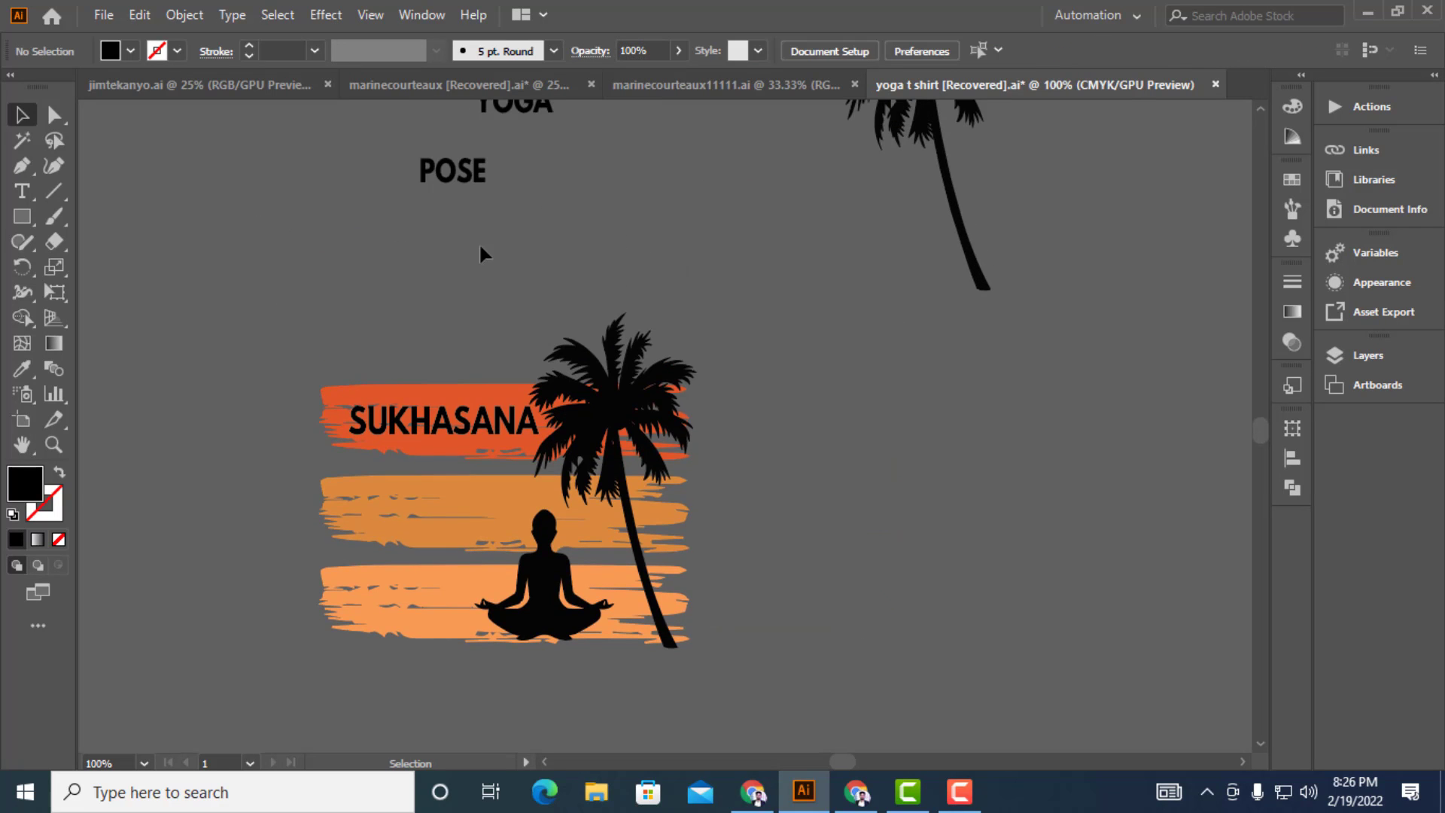
{"action": "left_click", "coordinate": [465, 179]}
{"action": "scroll", "coordinate": [501, 179], "scroll_direction": "up", "scroll_amount": 2}
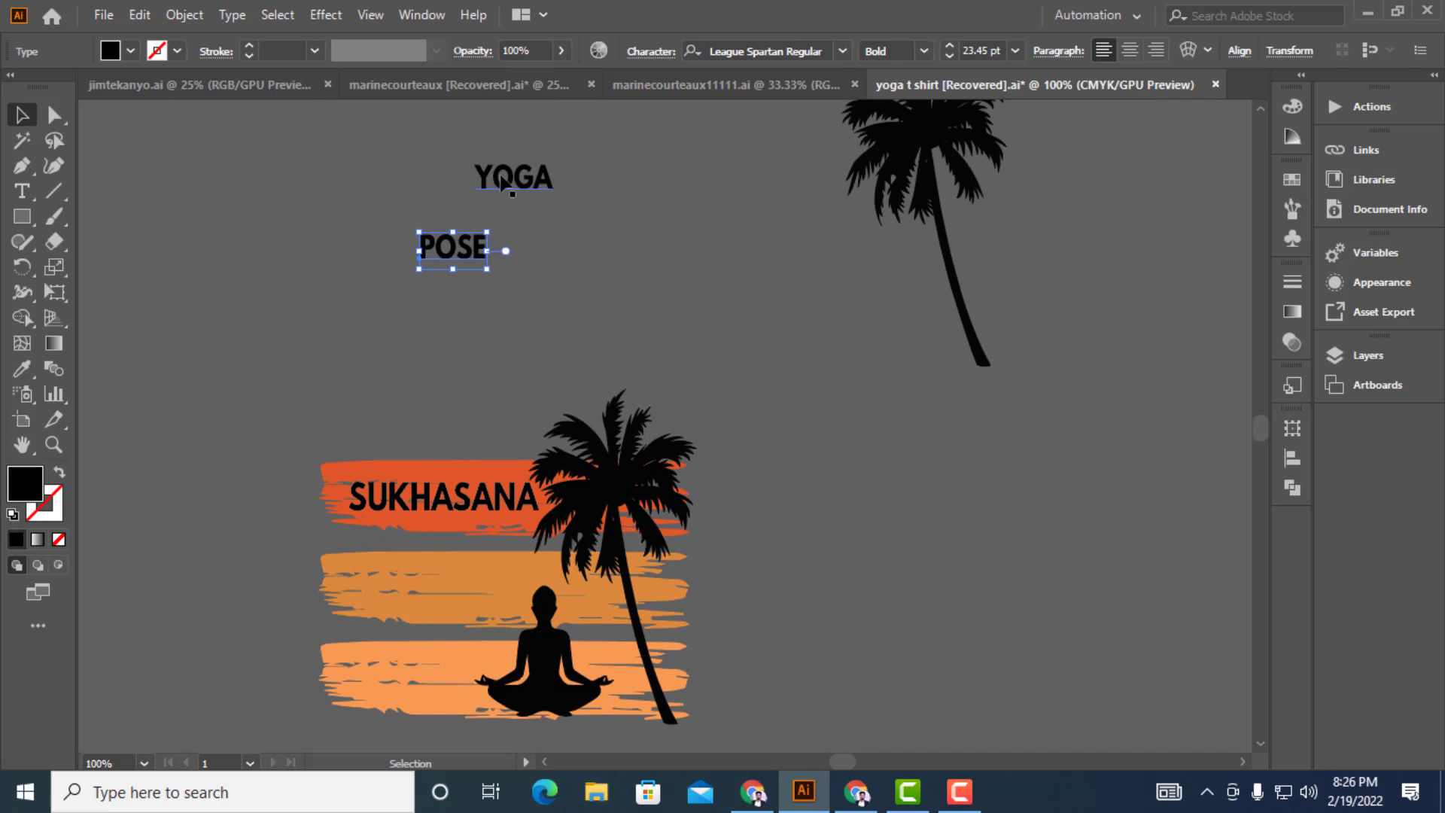
{"action": "left_click_drag", "start_coordinate": [534, 181], "coordinate": [866, 507]}
{"action": "scroll", "coordinate": [451, 602], "scroll_direction": "up", "scroll_amount": 3, "text": "alt"}
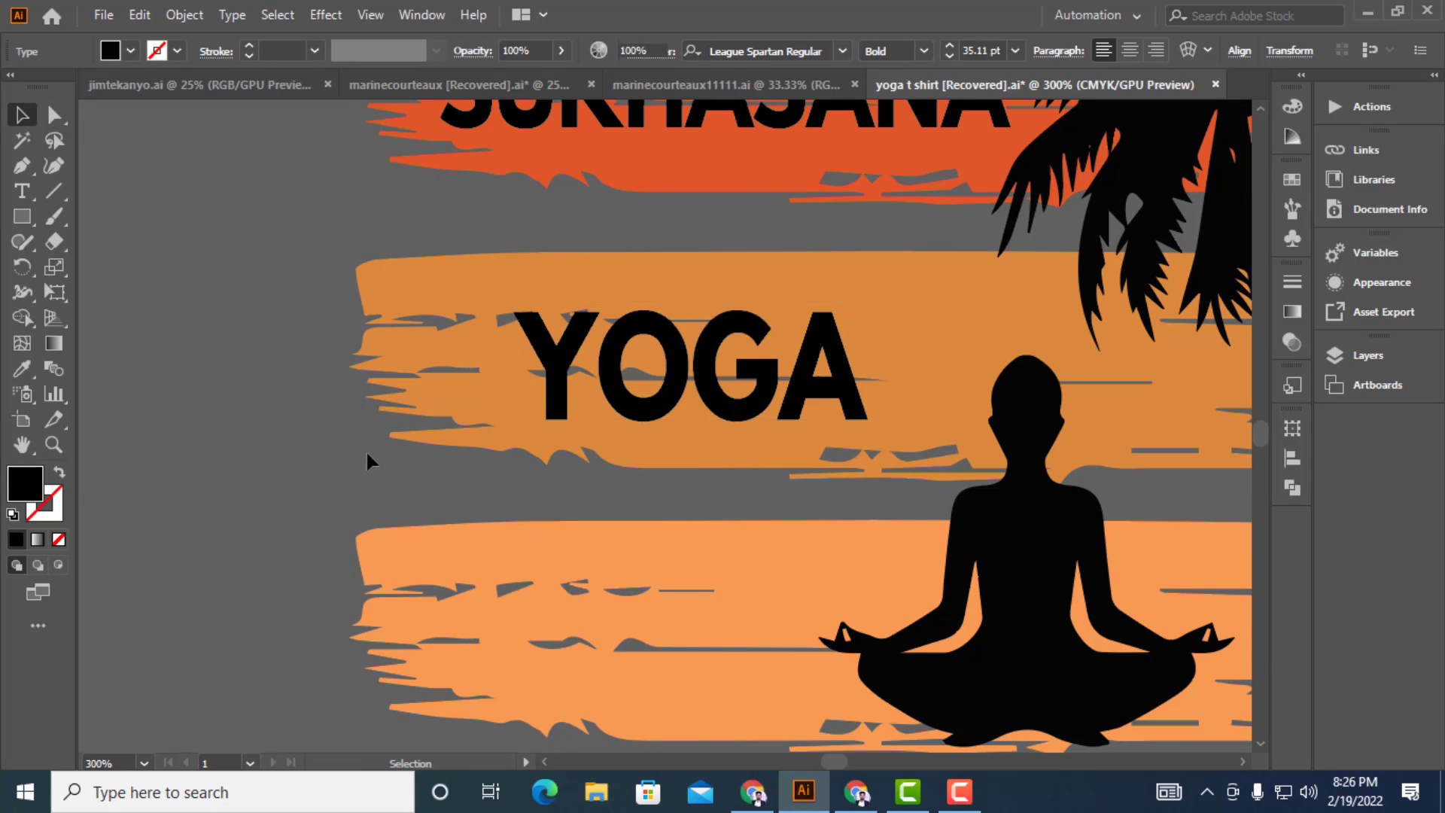
{"action": "left_click", "coordinate": [366, 453]}
Move the POSE text onto the lowest brush stroke, left of the meditating silhouette
{"action": "scroll", "coordinate": [366, 453], "scroll_direction": "down", "scroll_amount": 1}
{"action": "scroll", "coordinate": [450, 420], "scroll_direction": "up", "scroll_amount": 2}
{"action": "scroll", "coordinate": [454, 421], "scroll_direction": "down", "scroll_amount": 1}
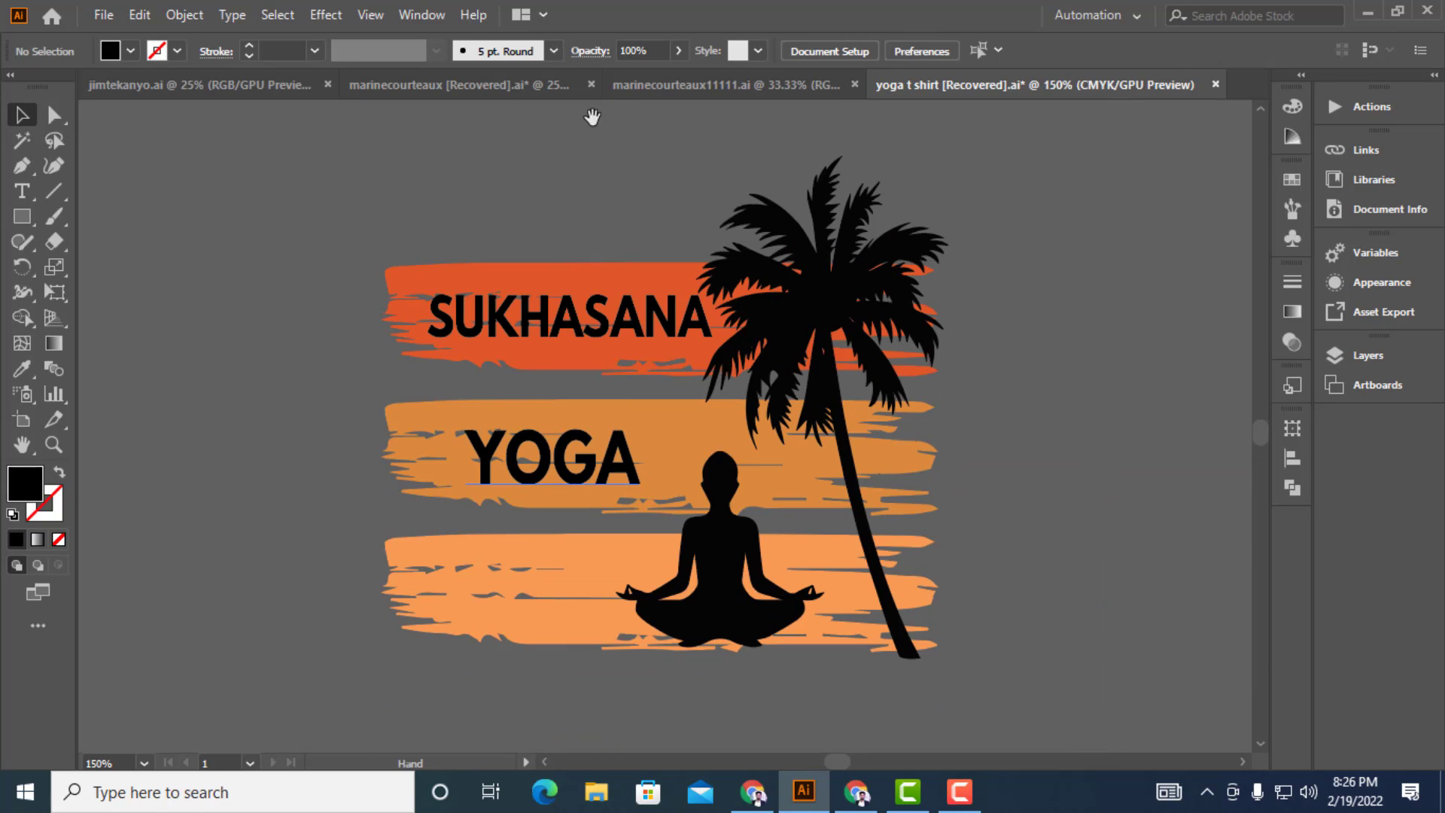
{"action": "scroll", "coordinate": [668, 232], "scroll_direction": "down", "scroll_amount": 2}
{"action": "scroll", "coordinate": [632, 139], "scroll_direction": "up", "scroll_amount": 1}
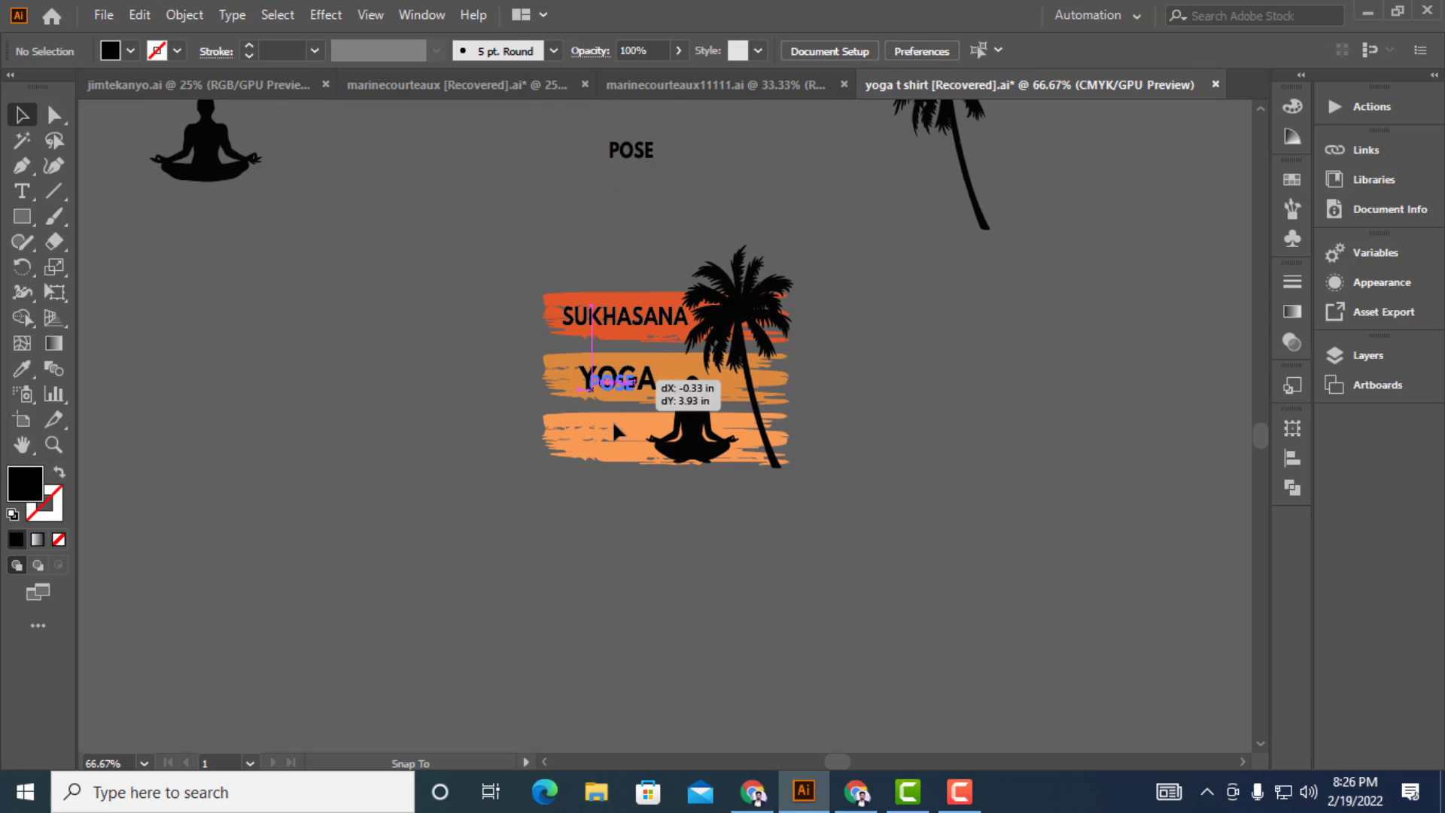
{"action": "left_click_drag", "start_coordinate": [614, 424], "coordinate": [632, 453]}
Match the POSE text's style and size to YOGA with the Eyedropper, and shift it left clear of the silhouette
{"action": "scroll", "coordinate": [632, 453], "scroll_direction": "up", "scroll_amount": 2}
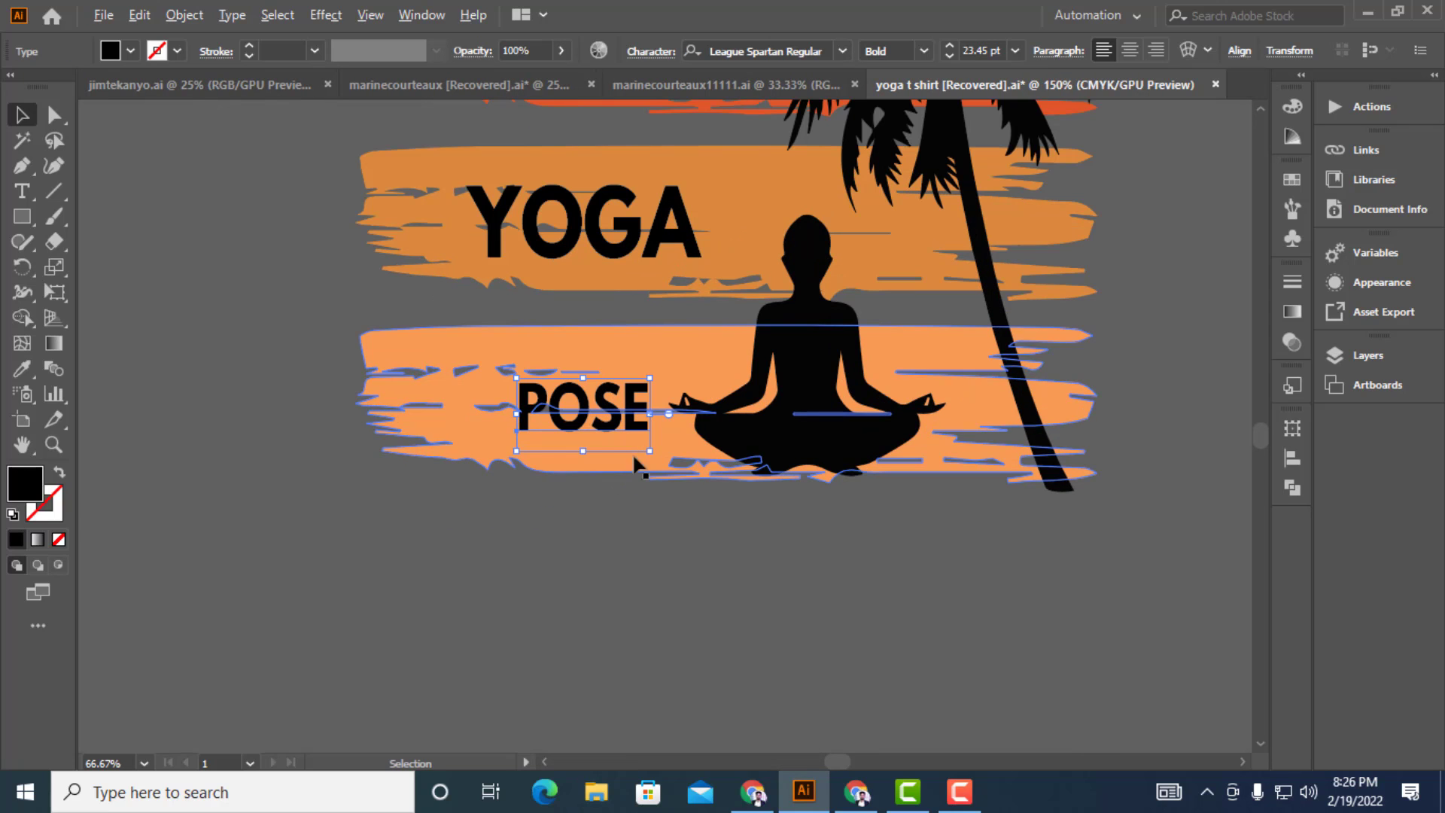
{"action": "key", "text": "i"}
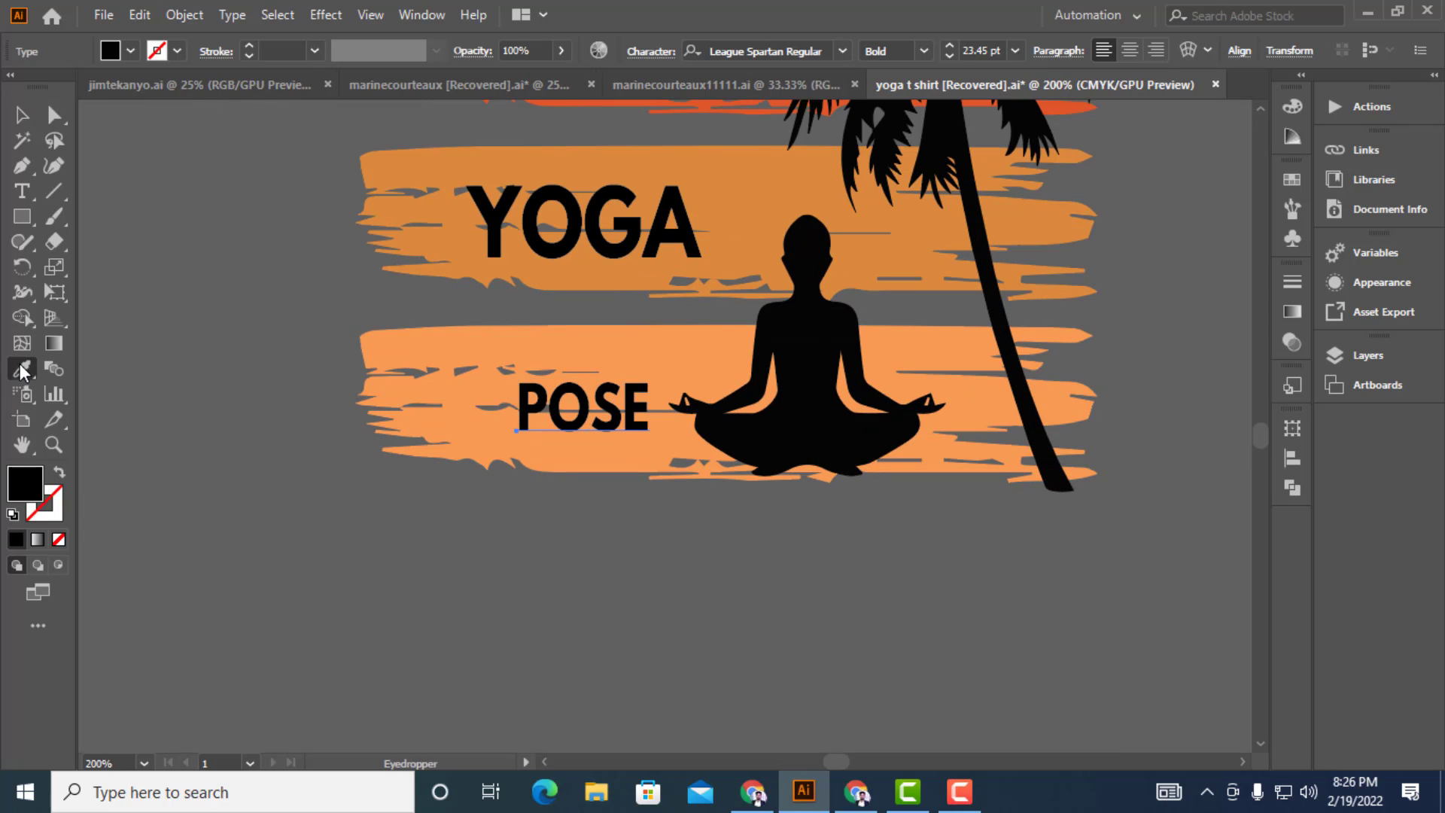
{"action": "left_click", "coordinate": [603, 197]}
{"action": "left_click", "coordinate": [19, 110]}
{"action": "left_click", "coordinate": [644, 462]}
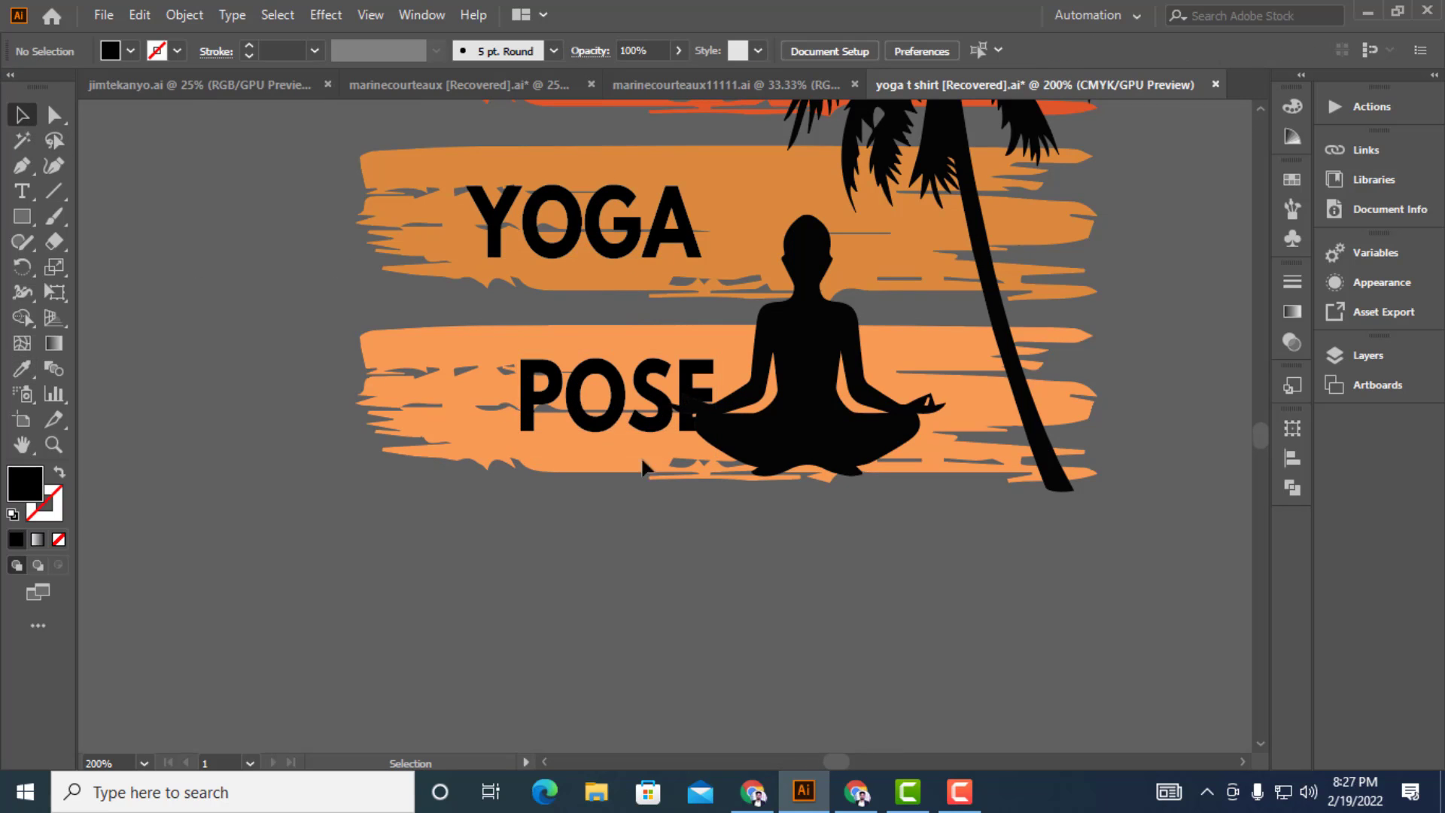
{"action": "left_click_drag", "start_coordinate": [583, 426], "coordinate": [509, 415]}
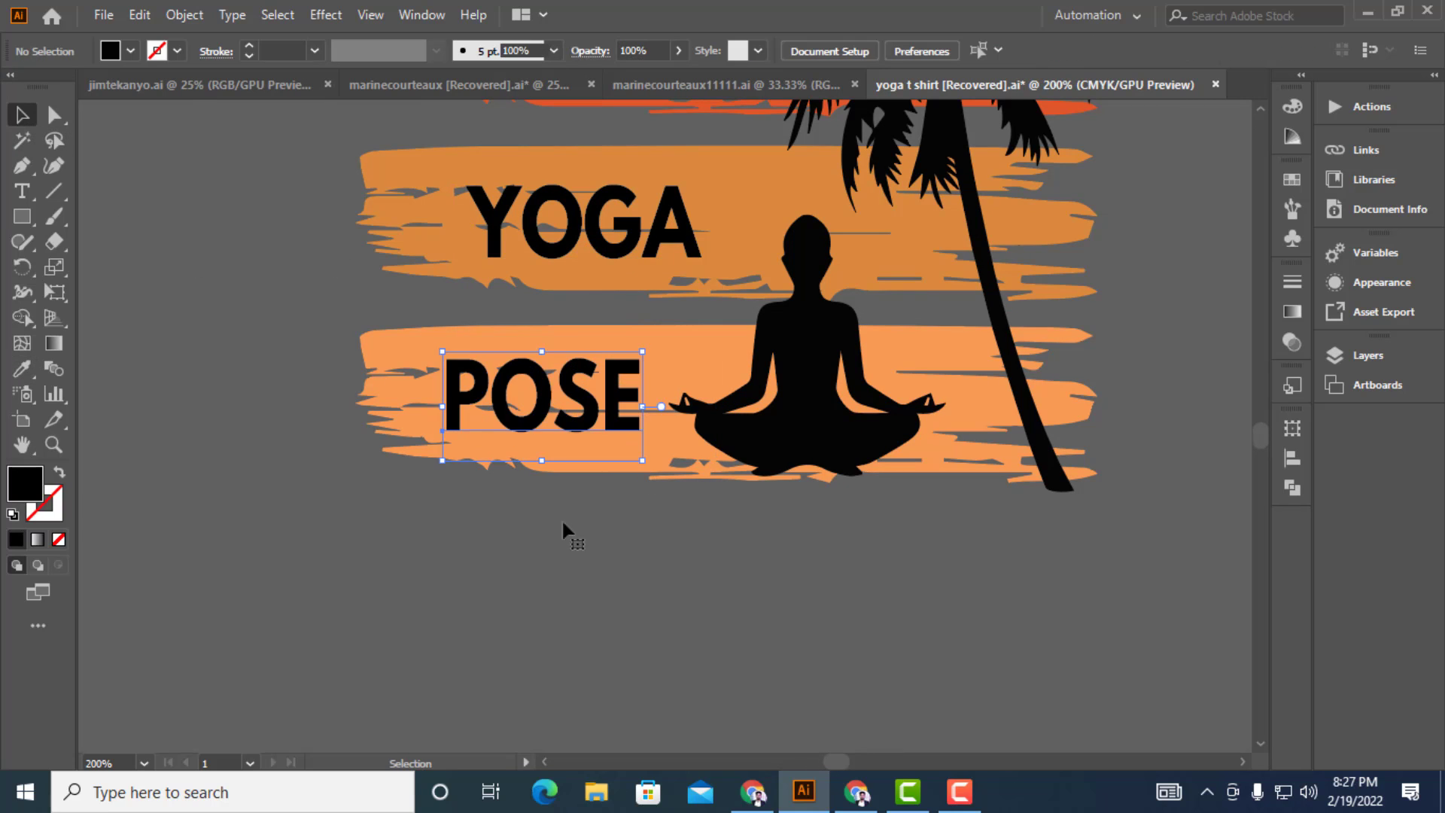
{"action": "left_click", "coordinate": [637, 466]}
{"action": "scroll", "coordinate": [639, 466], "scroll_direction": "down", "scroll_amount": 2}
{"action": "left_click_drag", "start_coordinate": [745, 580], "coordinate": [577, 580]}
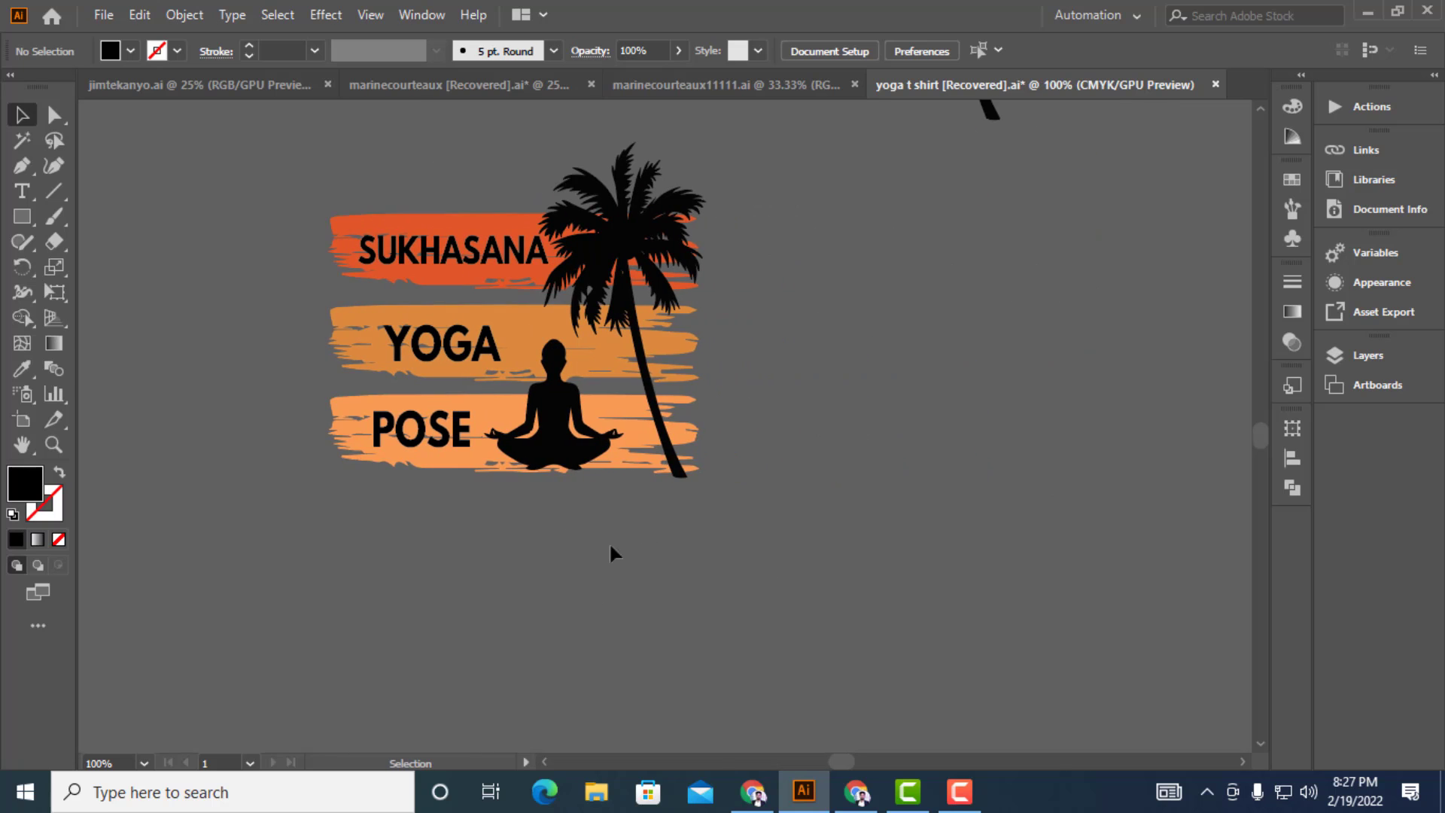
{"action": "scroll", "coordinate": [608, 540], "scroll_direction": "up", "scroll_amount": 1}
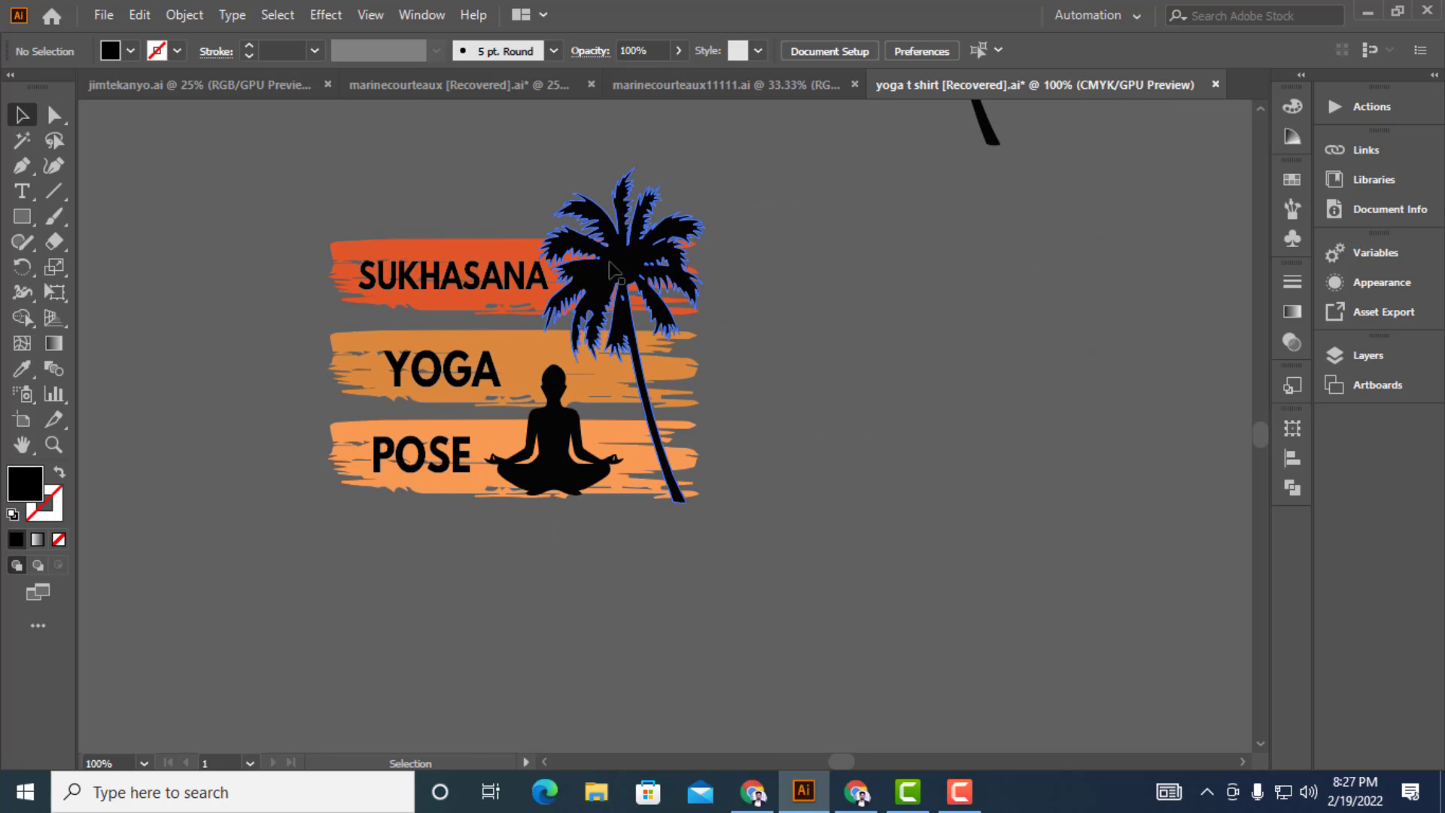
{"action": "scroll", "coordinate": [482, 308], "scroll_direction": "down", "scroll_amount": 1}
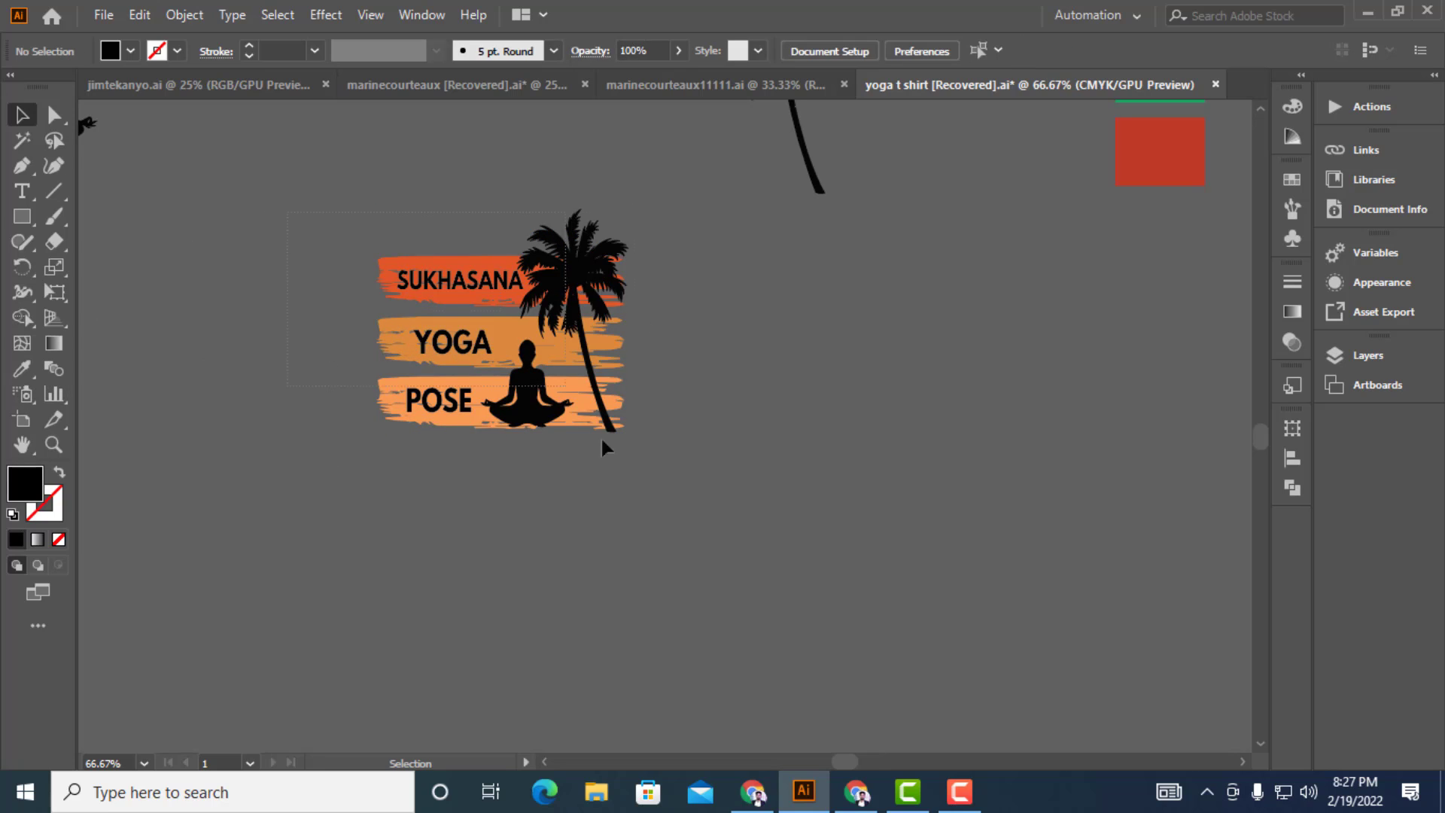
{"action": "left_click_drag", "start_coordinate": [602, 444], "coordinate": [368, 203]}
{"action": "left_click", "coordinate": [23, 319]}
{"action": "scroll", "coordinate": [444, 279], "scroll_direction": "up", "scroll_amount": 6}
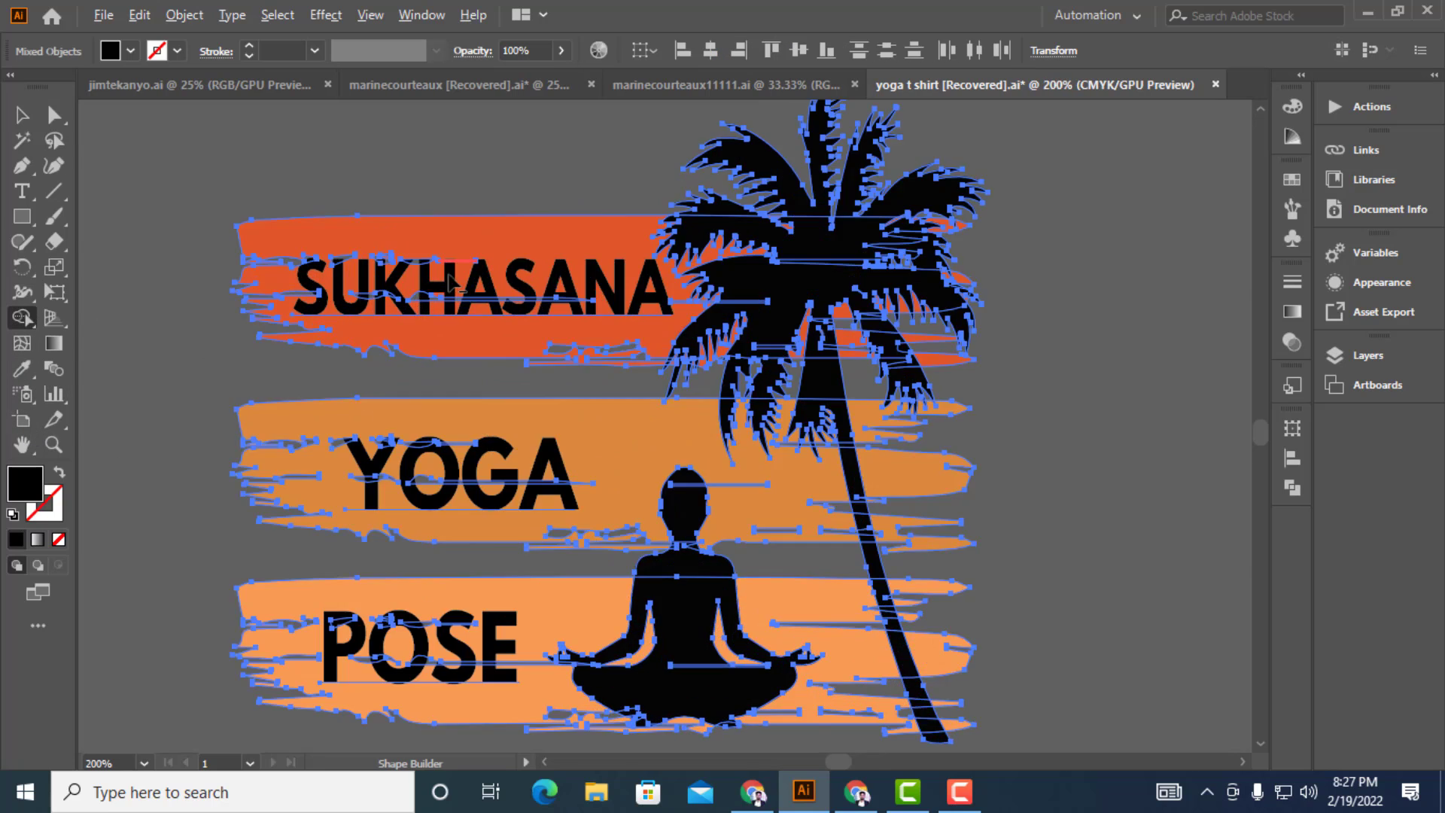
{"action": "scroll", "coordinate": [444, 322], "scroll_direction": "down", "scroll_amount": 5}
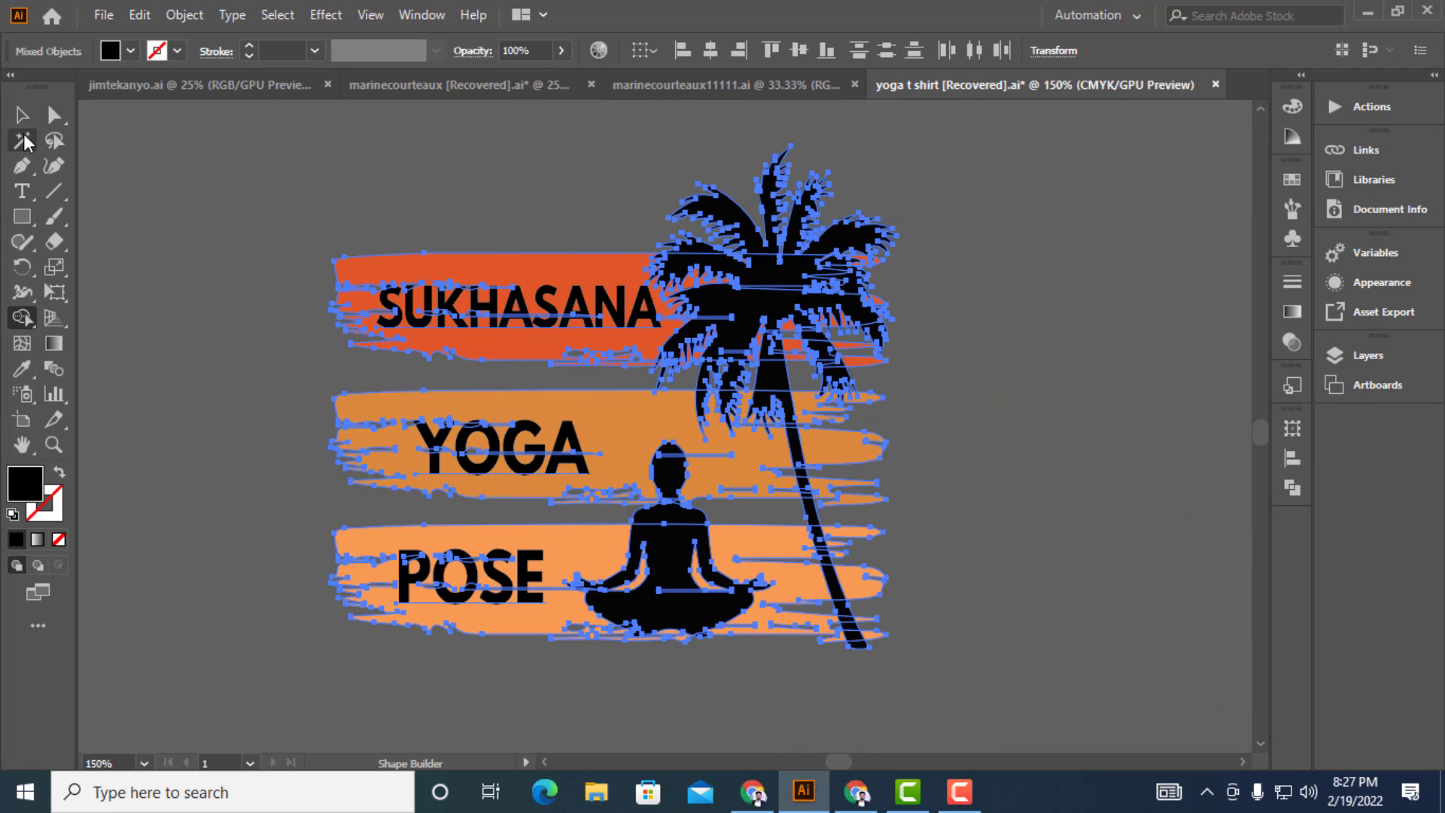
{"action": "left_click", "coordinate": [22, 114]}
{"action": "left_click", "coordinate": [149, 188]}
Convert the SUKHASANA, YOGA and POSE texts together to outlines
{"action": "left_click", "coordinate": [463, 320]}
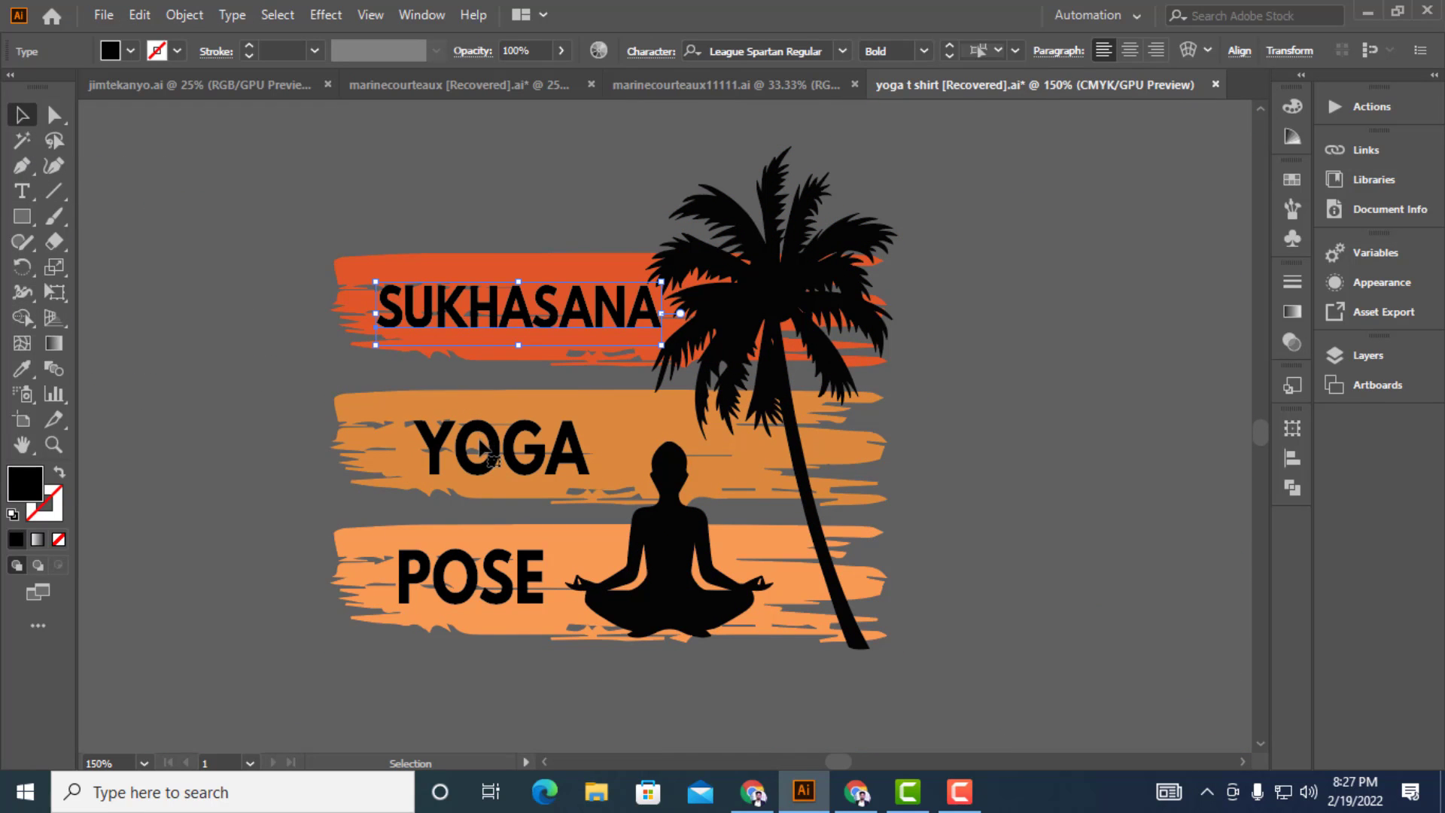
{"action": "left_click", "coordinate": [497, 444], "text": "shift"}
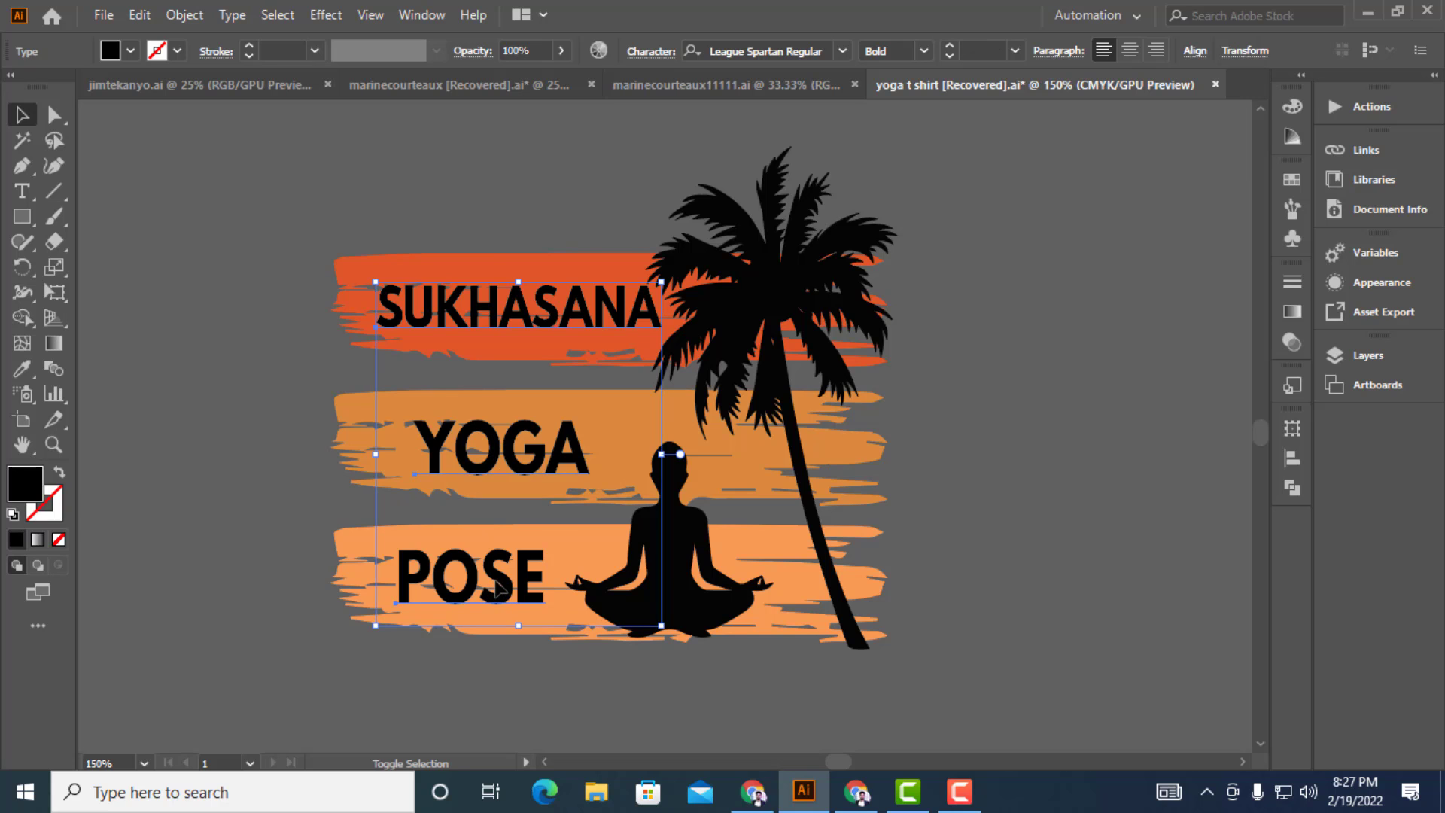
{"action": "right_click", "coordinate": [496, 589]}
{"action": "left_click", "coordinate": [793, 301]}
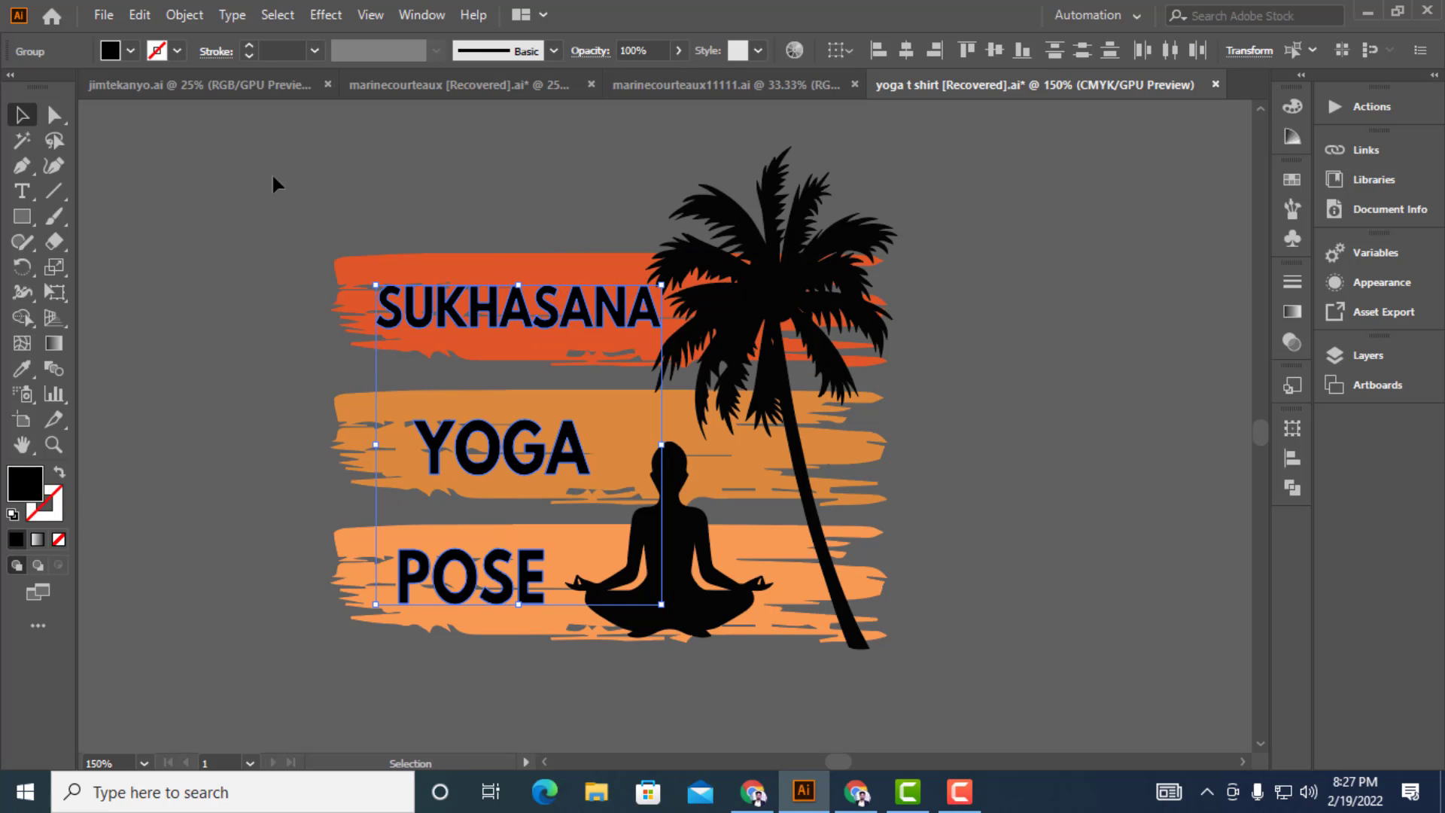
{"action": "left_click", "coordinate": [919, 564]}
{"action": "key", "text": "ctrl+a"}
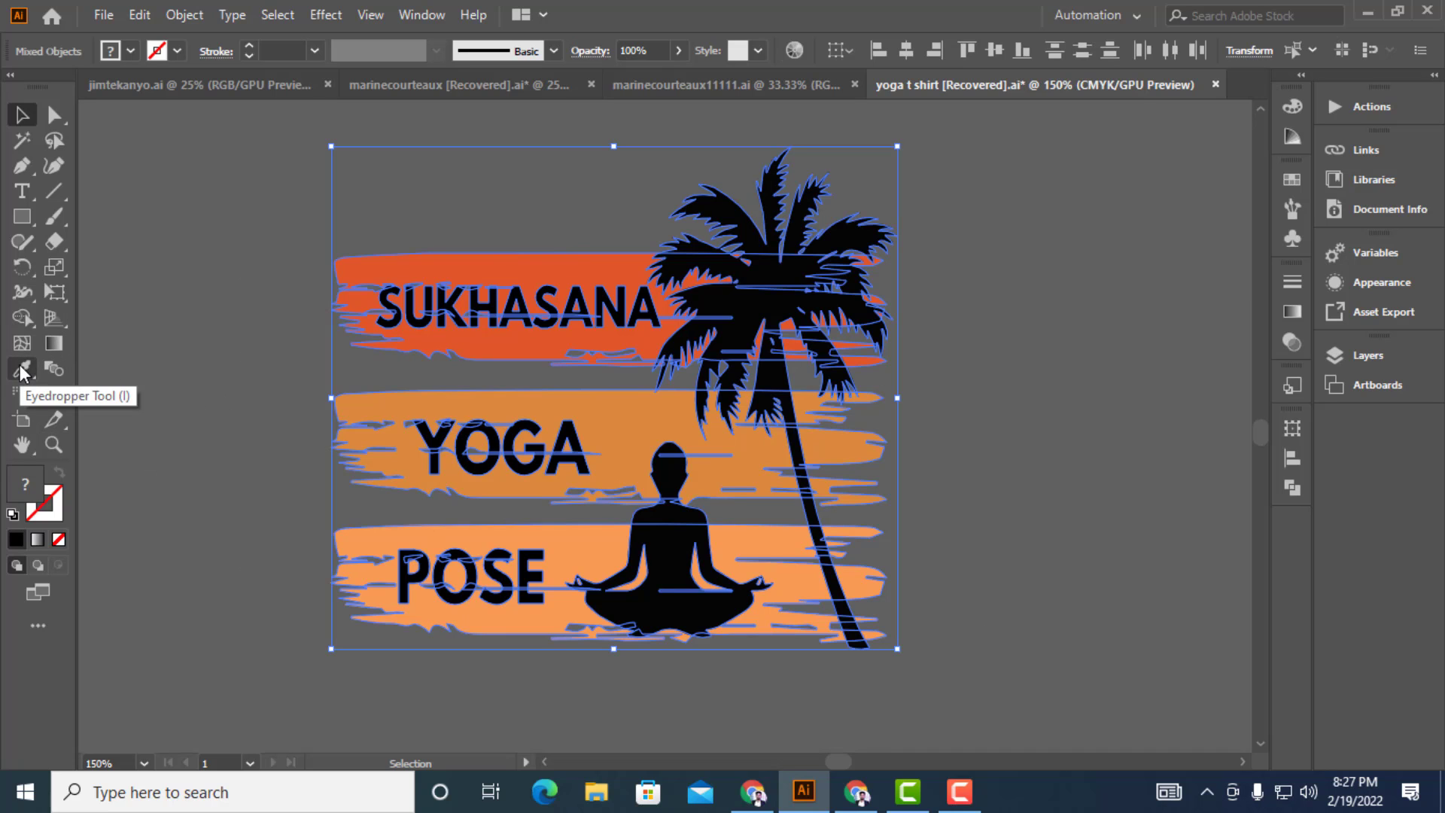
{"action": "left_click", "coordinate": [22, 317]}
{"action": "scroll", "coordinate": [440, 328], "scroll_direction": "up", "scroll_amount": 3}
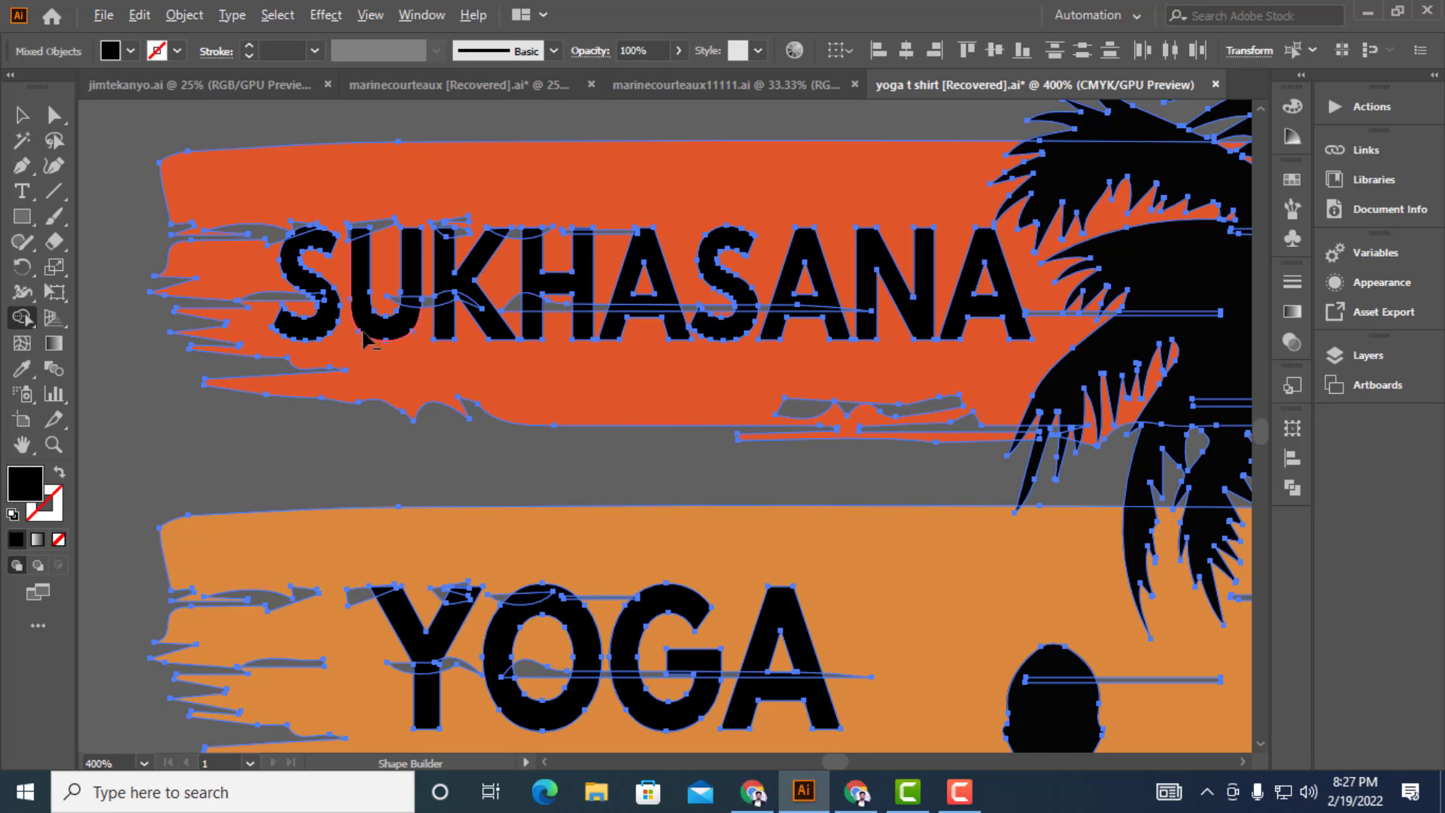
{"action": "scroll", "coordinate": [391, 327], "scroll_direction": "down", "scroll_amount": 3}
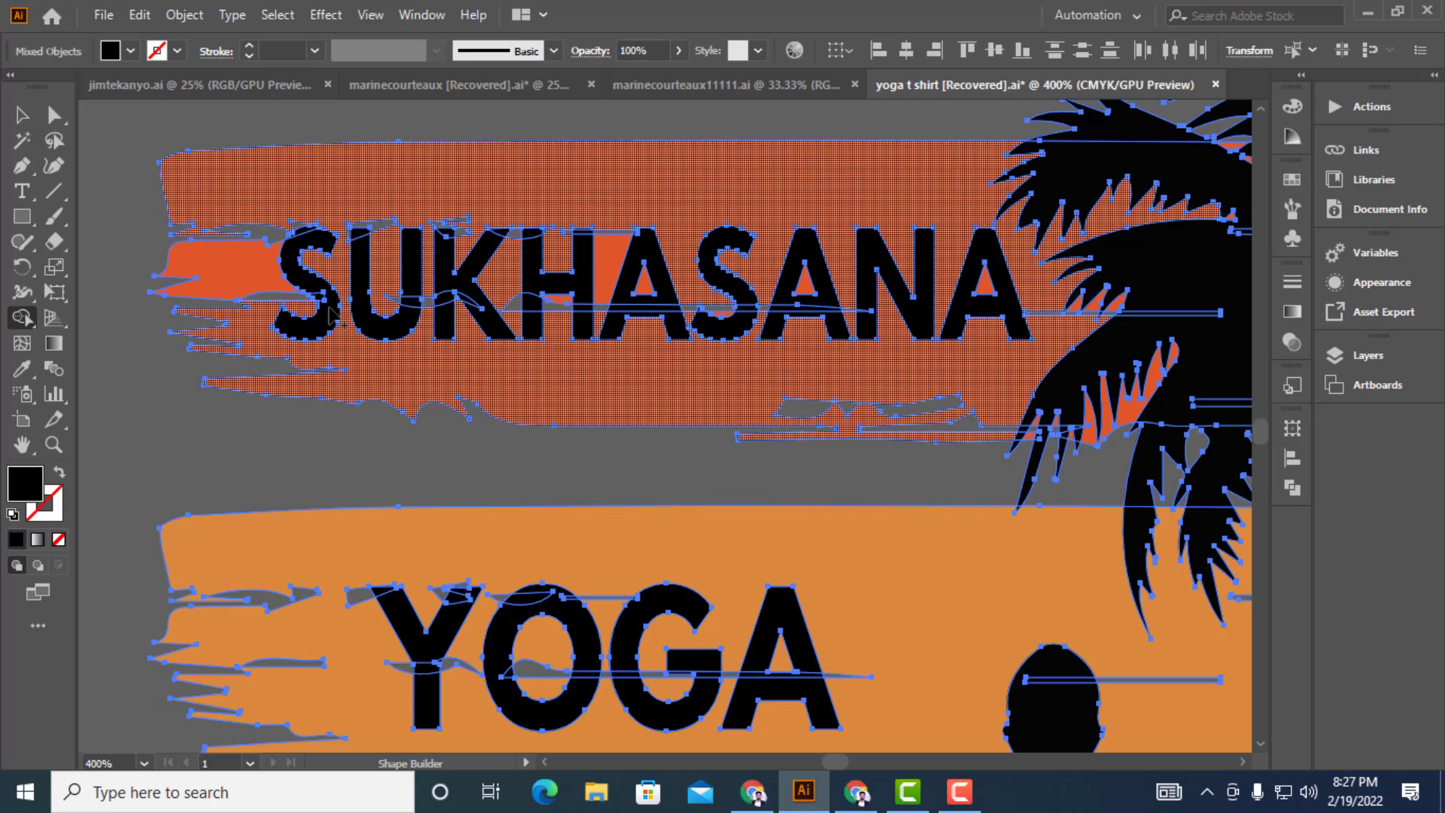
{"action": "left_click", "coordinate": [21, 116]}
{"action": "left_click", "coordinate": [270, 173]}
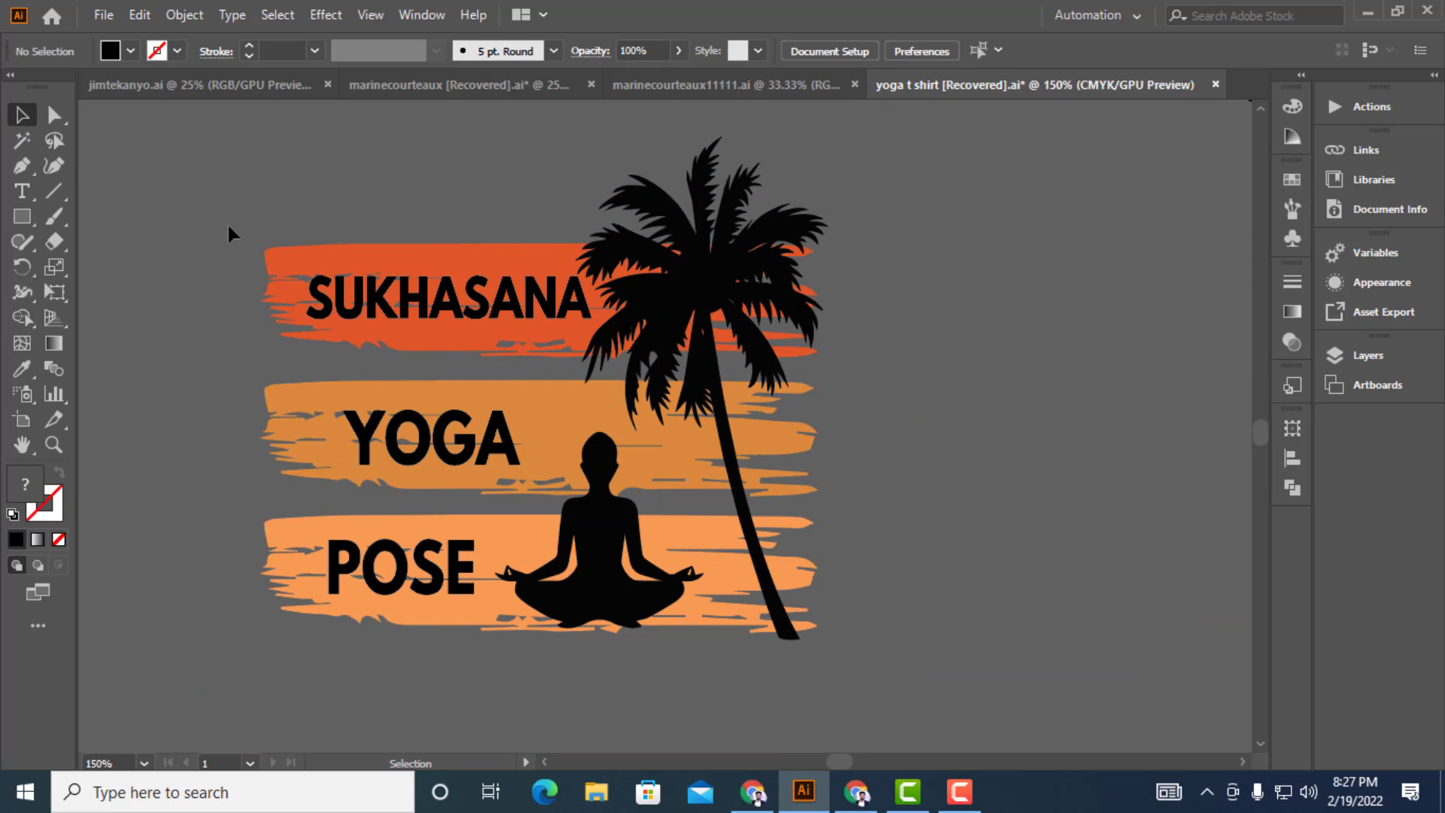
Group the Sukhasana Yoga Pose design and place it on the black background, to the right of the fox YOGA design
{"action": "scroll", "coordinate": [252, 251], "scroll_direction": "down", "scroll_amount": 3}
{"action": "scroll", "coordinate": [462, 432], "scroll_direction": "up", "scroll_amount": 1}
{"action": "left_click_drag", "start_coordinate": [528, 481], "coordinate": [374, 454]}
{"action": "key", "text": "ctrl+g"}
{"action": "left_click_drag", "start_coordinate": [162, 300], "coordinate": [1102, 404]}
{"action": "left_click_drag", "start_coordinate": [1159, 543], "coordinate": [791, 514]}
{"action": "left_click", "coordinate": [895, 501]}
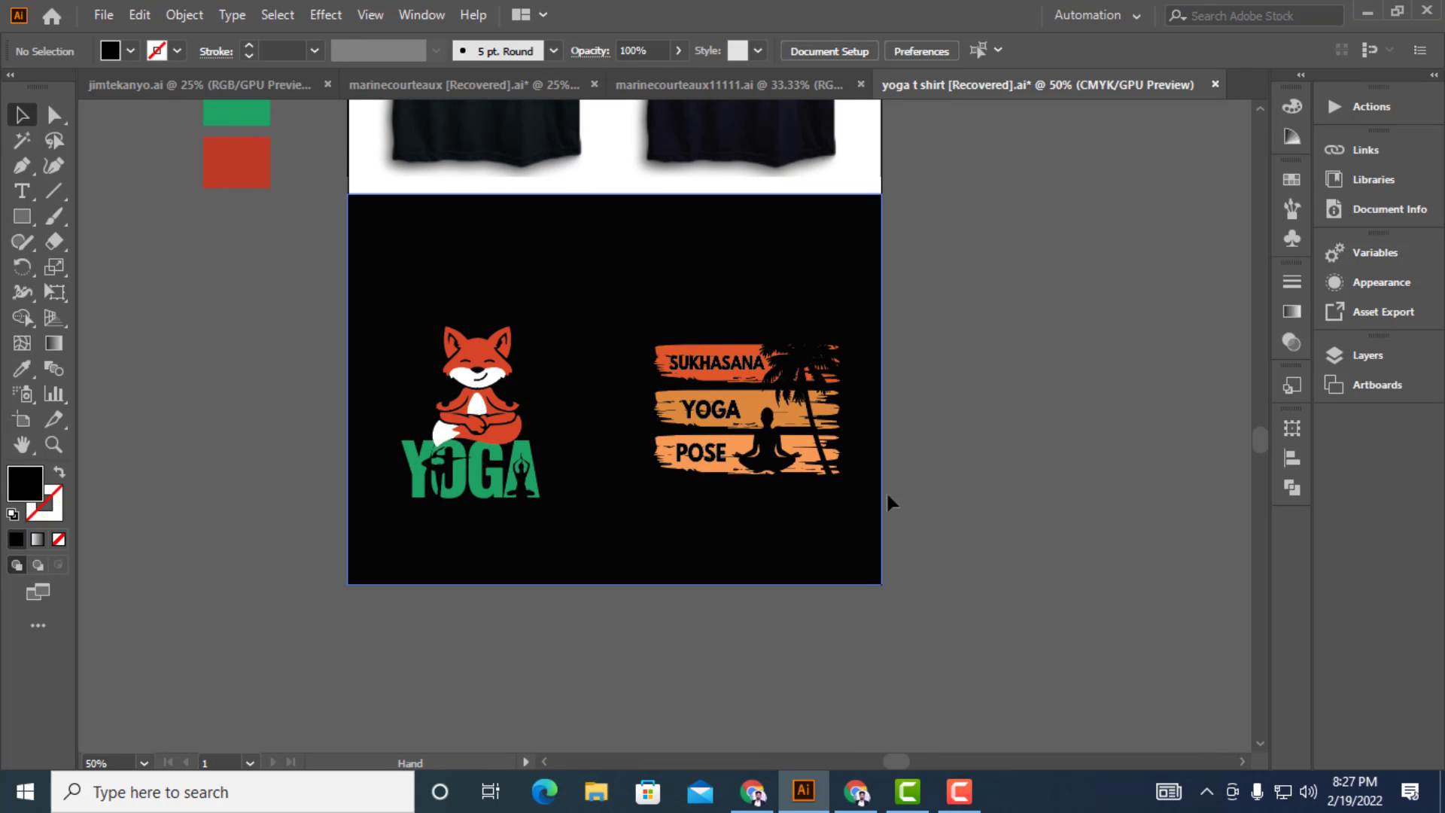
{"action": "left_click_drag", "start_coordinate": [785, 408], "coordinate": [760, 411]}
{"action": "left_click", "coordinate": [954, 551]}
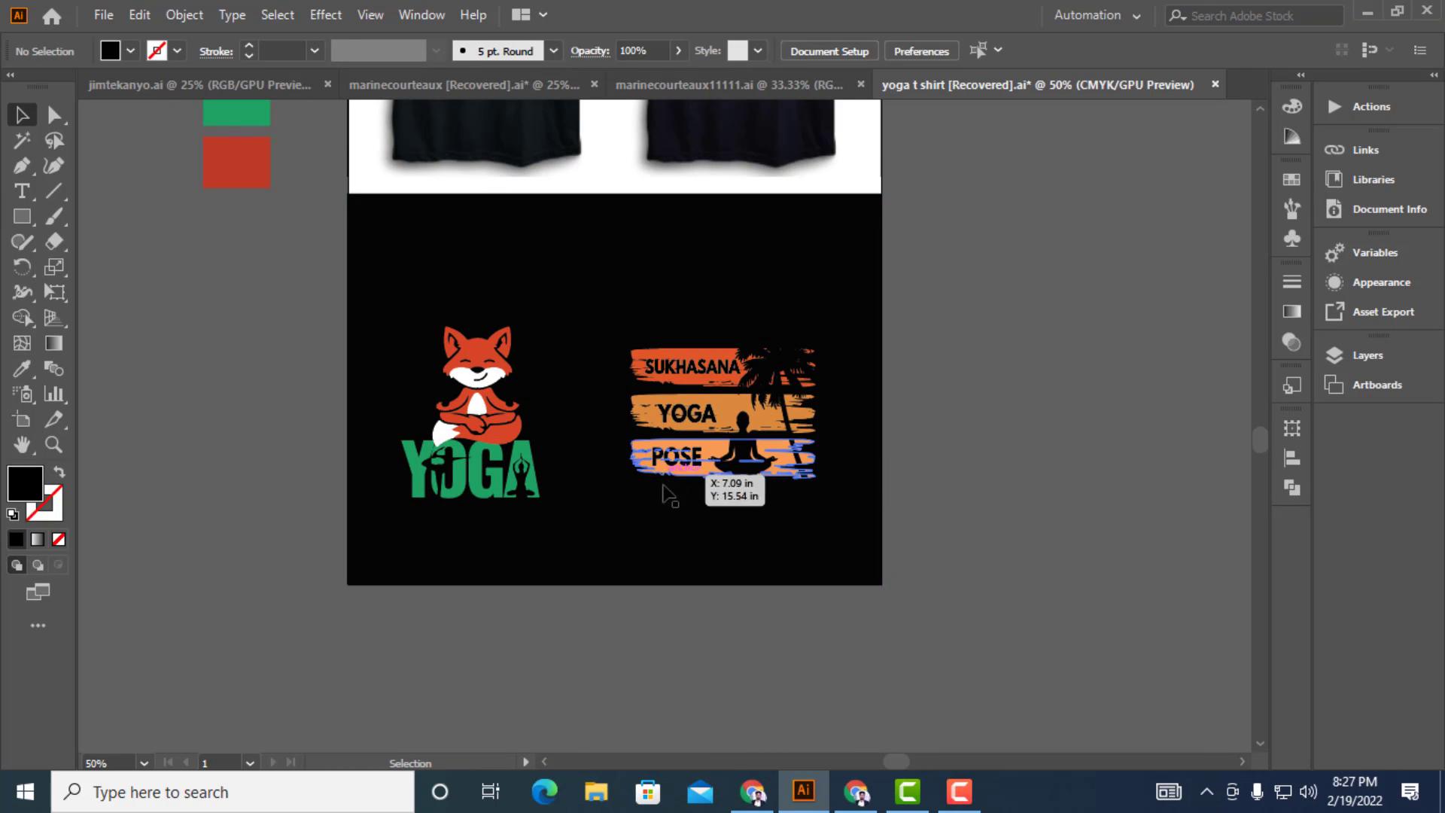
{"action": "scroll", "coordinate": [715, 420], "scroll_direction": "up", "scroll_amount": 3}
{"action": "scroll", "coordinate": [732, 441], "scroll_direction": "down", "scroll_amount": 2}
{"action": "scroll", "coordinate": [737, 497], "scroll_direction": "up", "scroll_amount": 1}
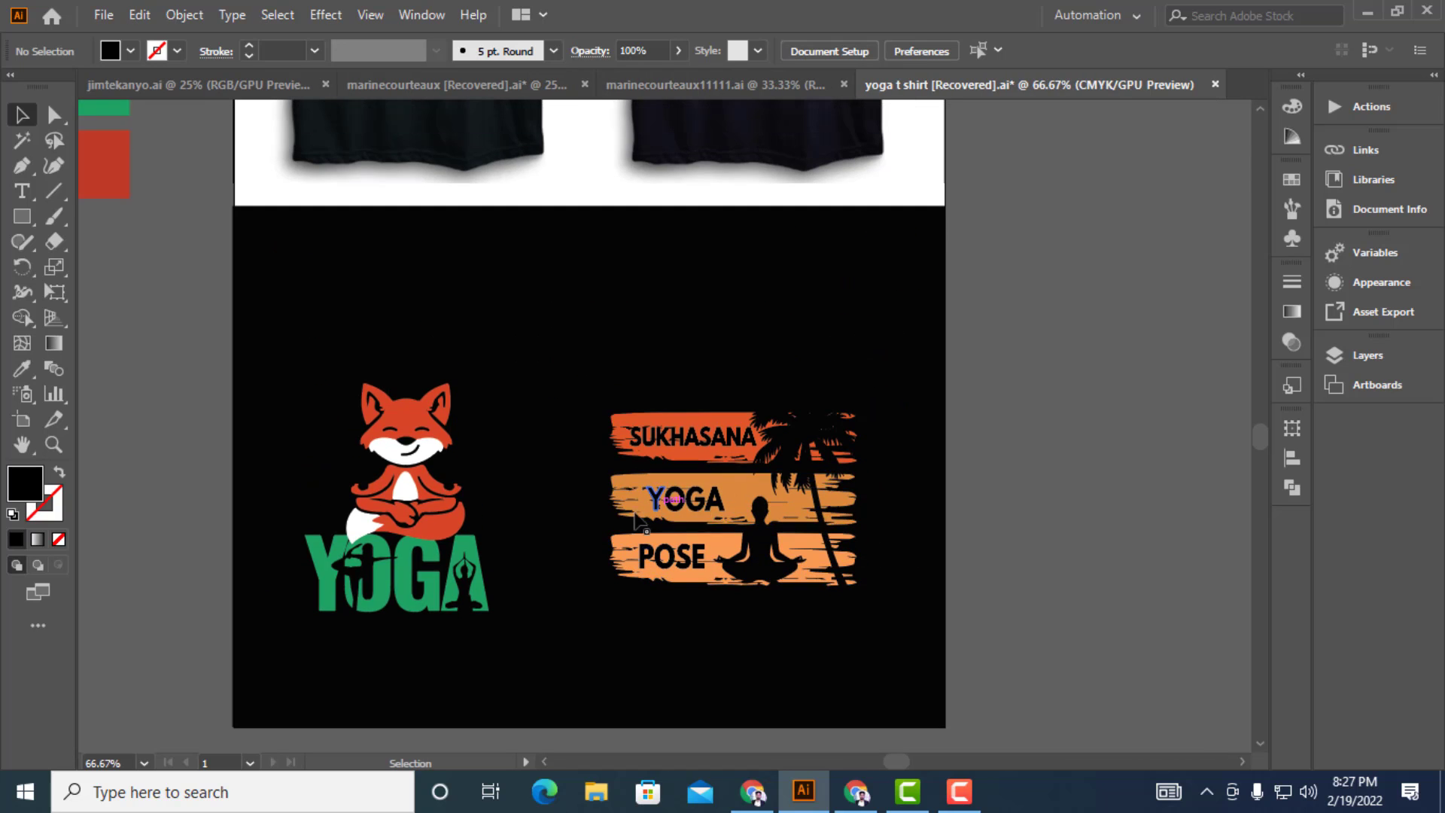
{"action": "scroll", "coordinate": [641, 507], "scroll_direction": "down", "scroll_amount": 2}
{"action": "scroll", "coordinate": [444, 441], "scroll_direction": "up", "scroll_amount": 1}
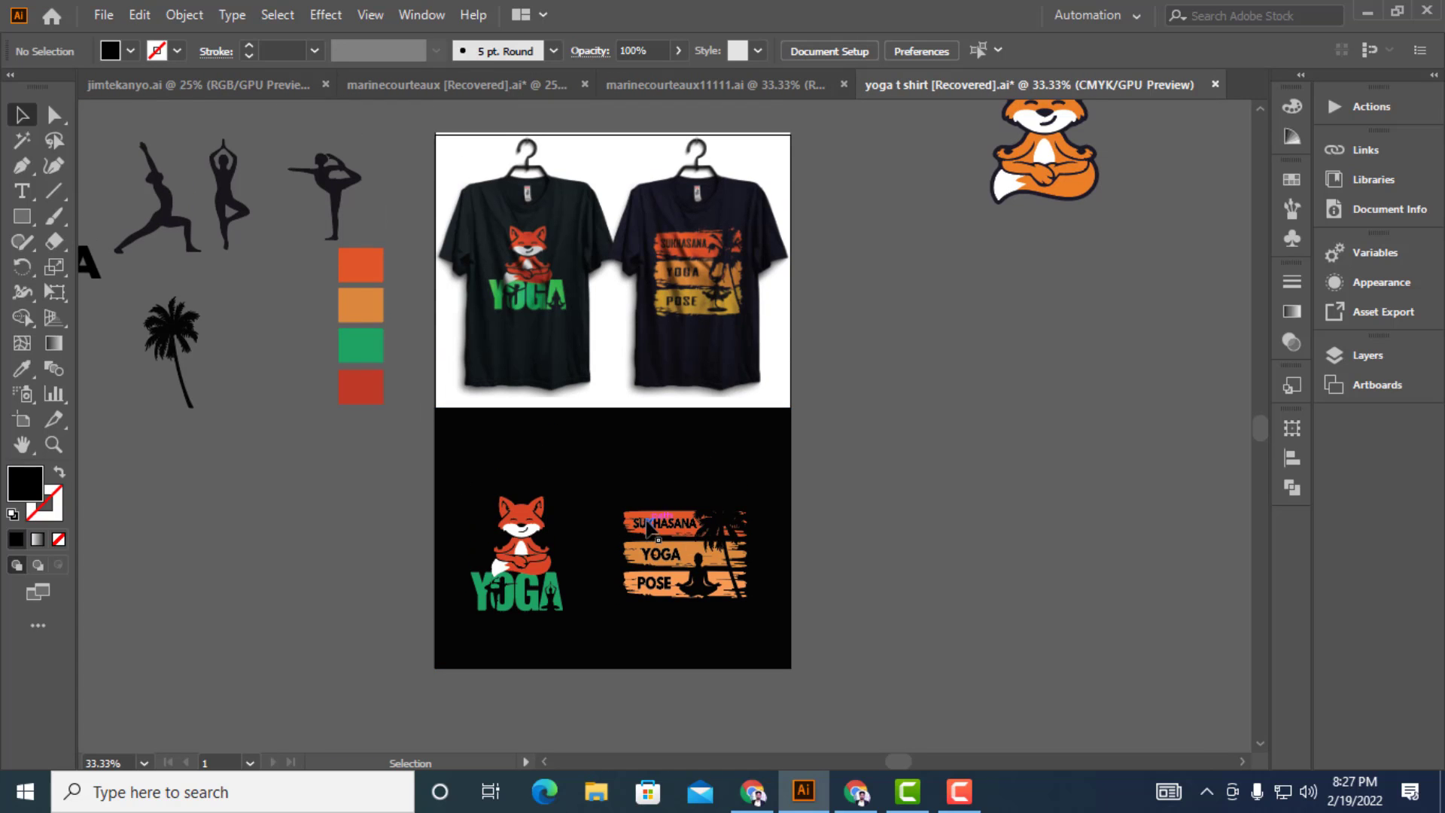
{"action": "left_click_drag", "start_coordinate": [613, 677], "coordinate": [696, 633]}
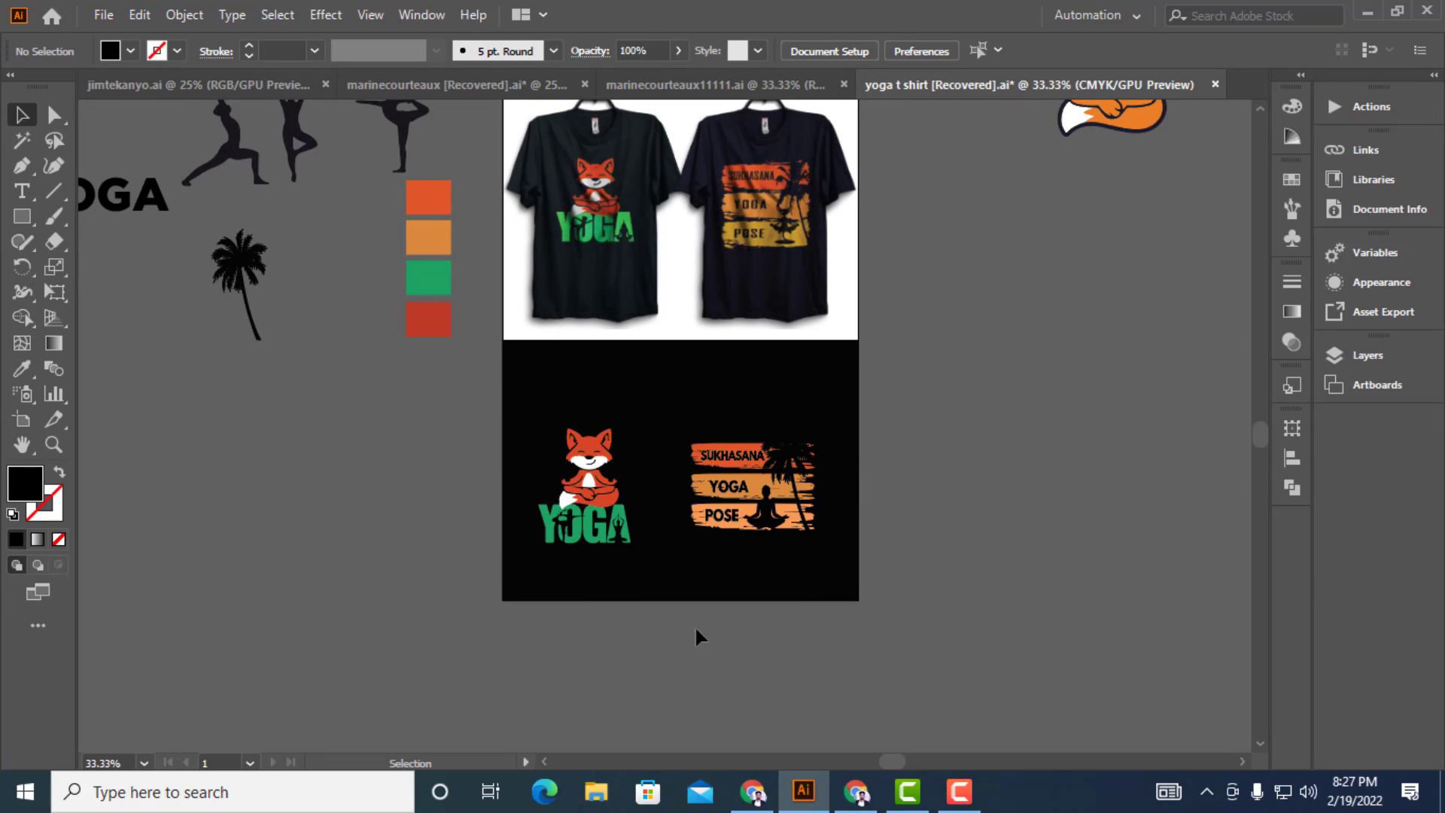